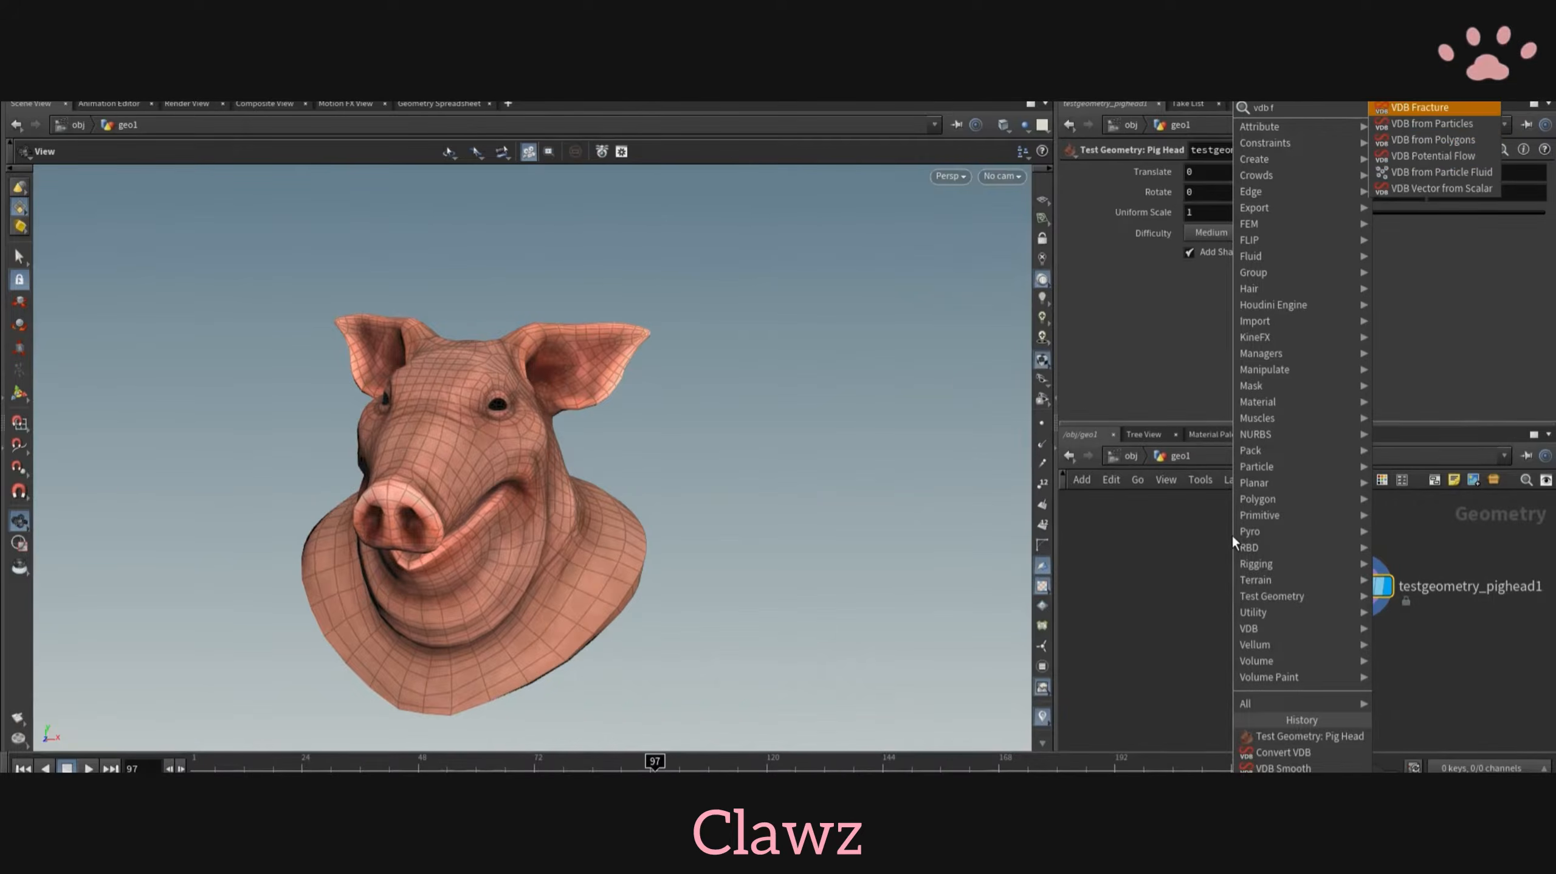
# - Add a VDB from Polygons node fed by the pig head and reduce its voxel size to 0.05
pyautogui.click(1433, 139)
pyautogui.click(1211, 618)
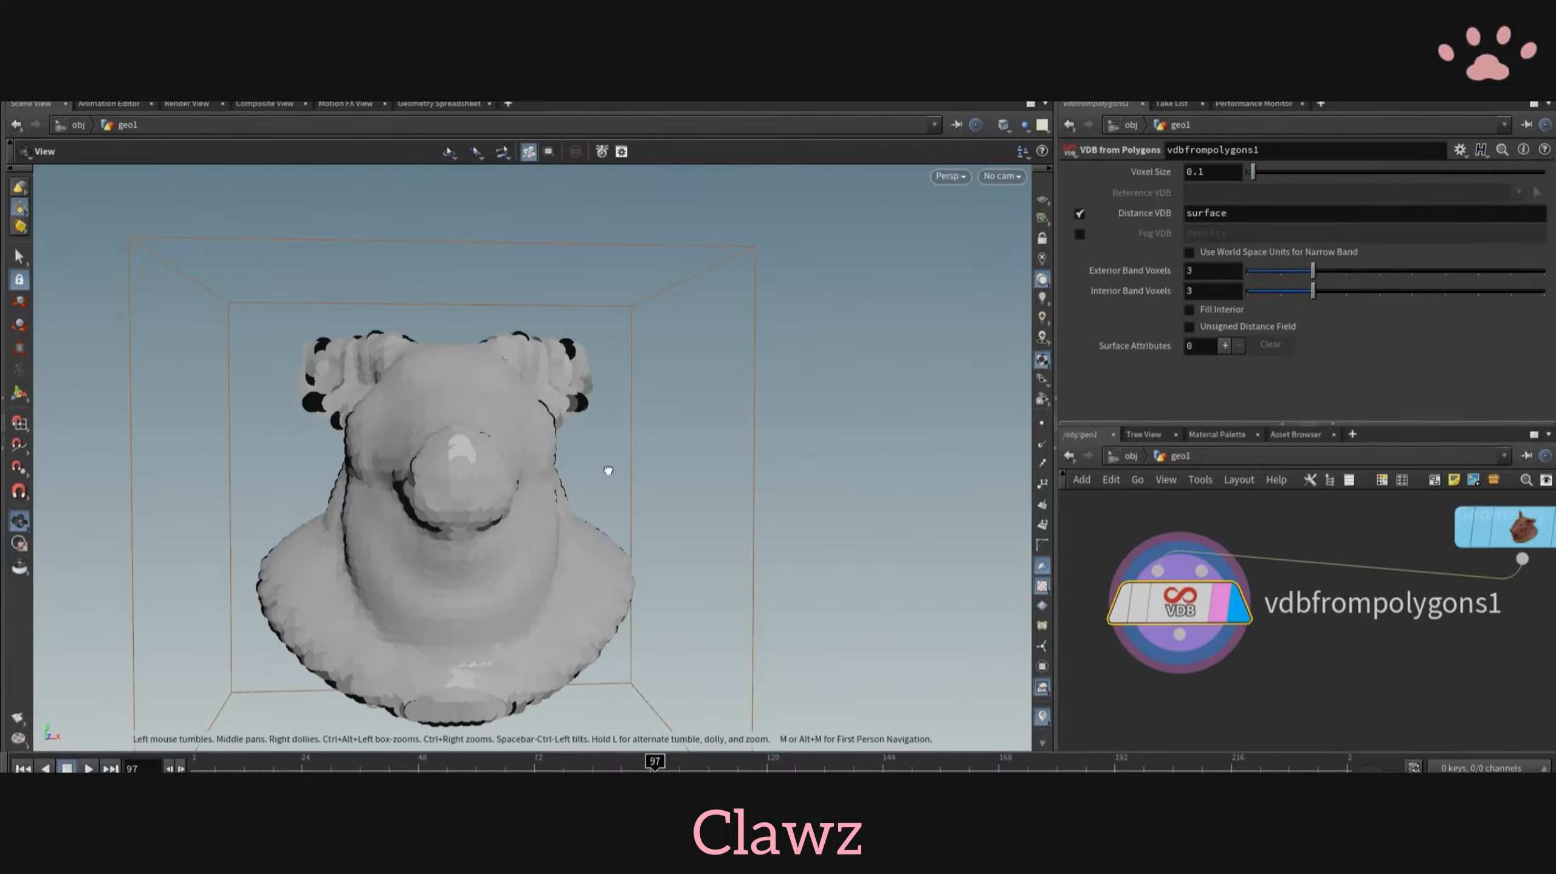
pyautogui.write('05')
pyautogui.press('Return')
pyautogui.moveTo(577, 500); pyautogui.dragTo(465, 499)
pyautogui.moveTo(1527, 612); pyautogui.dragTo(1372, 601, button='middle')
pyautogui.scroll(-2, 1372, 601)
pyautogui.click(1402, 528)
pyautogui.moveTo(576, 518); pyautogui.dragTo(690, 528)
pyautogui.scroll(-2, 691, 528)
pyautogui.moveTo(1271, 664); pyautogui.dragTo(1431, 643, button='middle')
pyautogui.scroll(-2, 1431, 643)
# - Add a Null node wired below the VDB from Polygons node and name it vdb
pyautogui.press('Tab')
pyautogui.moveTo(1420, 660)
pyautogui.write('null')
pyautogui.press('Return')
pyautogui.click(1244, 724)
pyautogui.moveTo(1243, 701); pyautogui.dragTo(1300, 607)
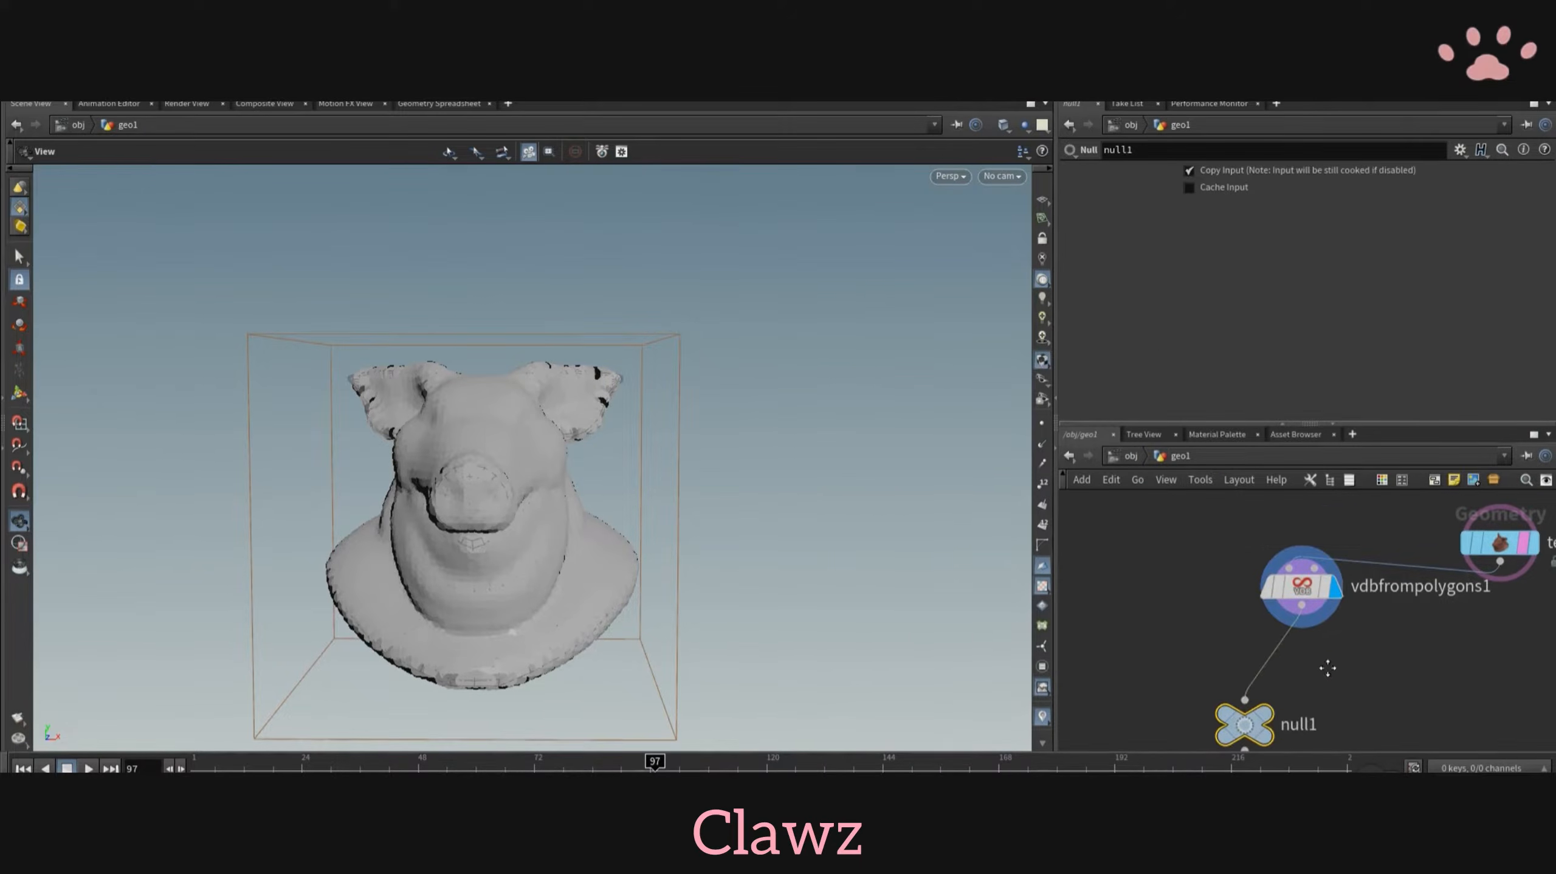
pyautogui.moveTo(1327, 667); pyautogui.dragTo(1300, 614, button='middle')
pyautogui.click(1274, 671)
pyautogui.write('vdb')
pyautogui.press('Return')
# - Add a second Null node wired directly from the pig head and name it geo
pyautogui.press('Tab')
pyautogui.press('Return')
pyautogui.click(1431, 647)
pyautogui.moveTo(1383, 533); pyautogui.dragTo(1432, 619)
pyautogui.moveTo(1494, 646); pyautogui.dragTo(1307, 649, button='middle')
pyautogui.click(1306, 647)
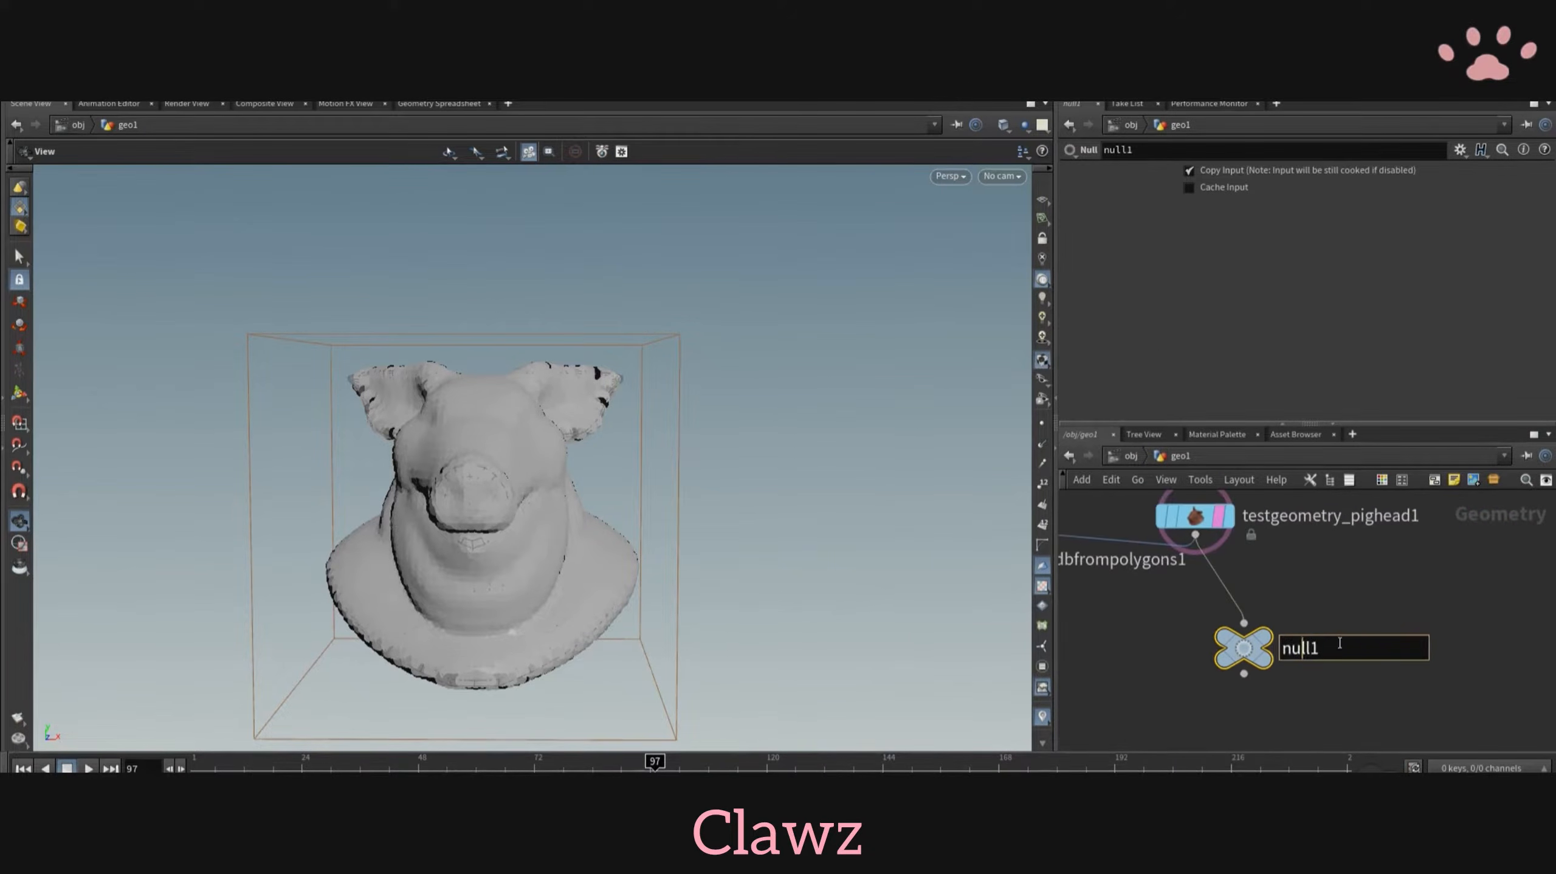
pyautogui.write('geo')
pyautogui.press('Return')
# - Set the VDB from Polygons node's voxel size to 0.03
pyautogui.moveTo(1134, 679); pyautogui.dragTo(1395, 677, button='middle')
pyautogui.click(1256, 555)
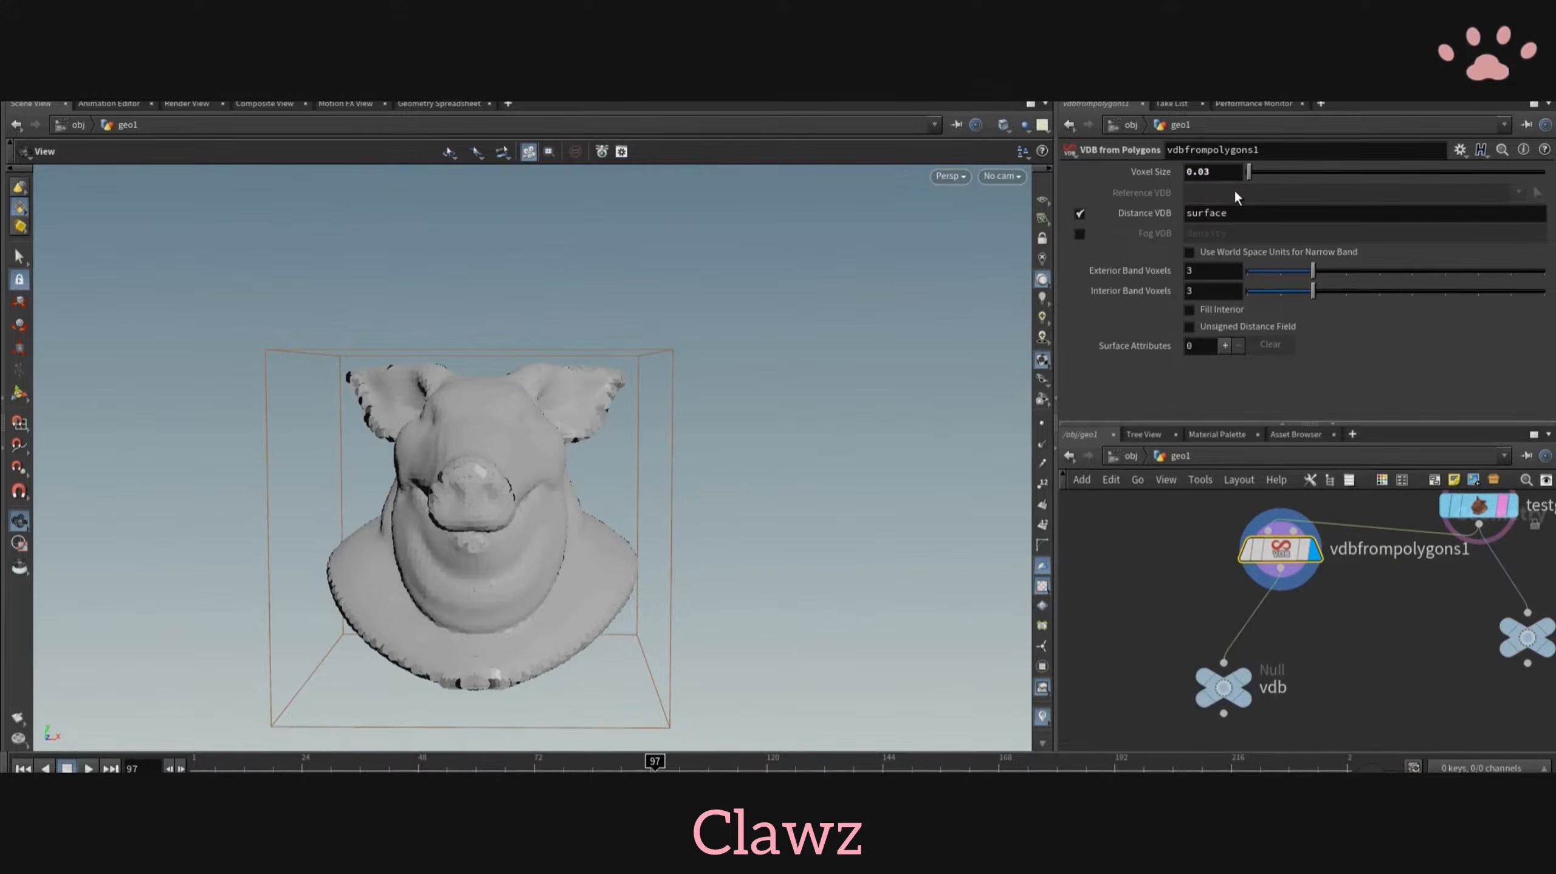
# - Create a POP Network node in an empty area below the two nulls
pyautogui.scroll(-4, 1248, 604)
pyautogui.press('Tab')
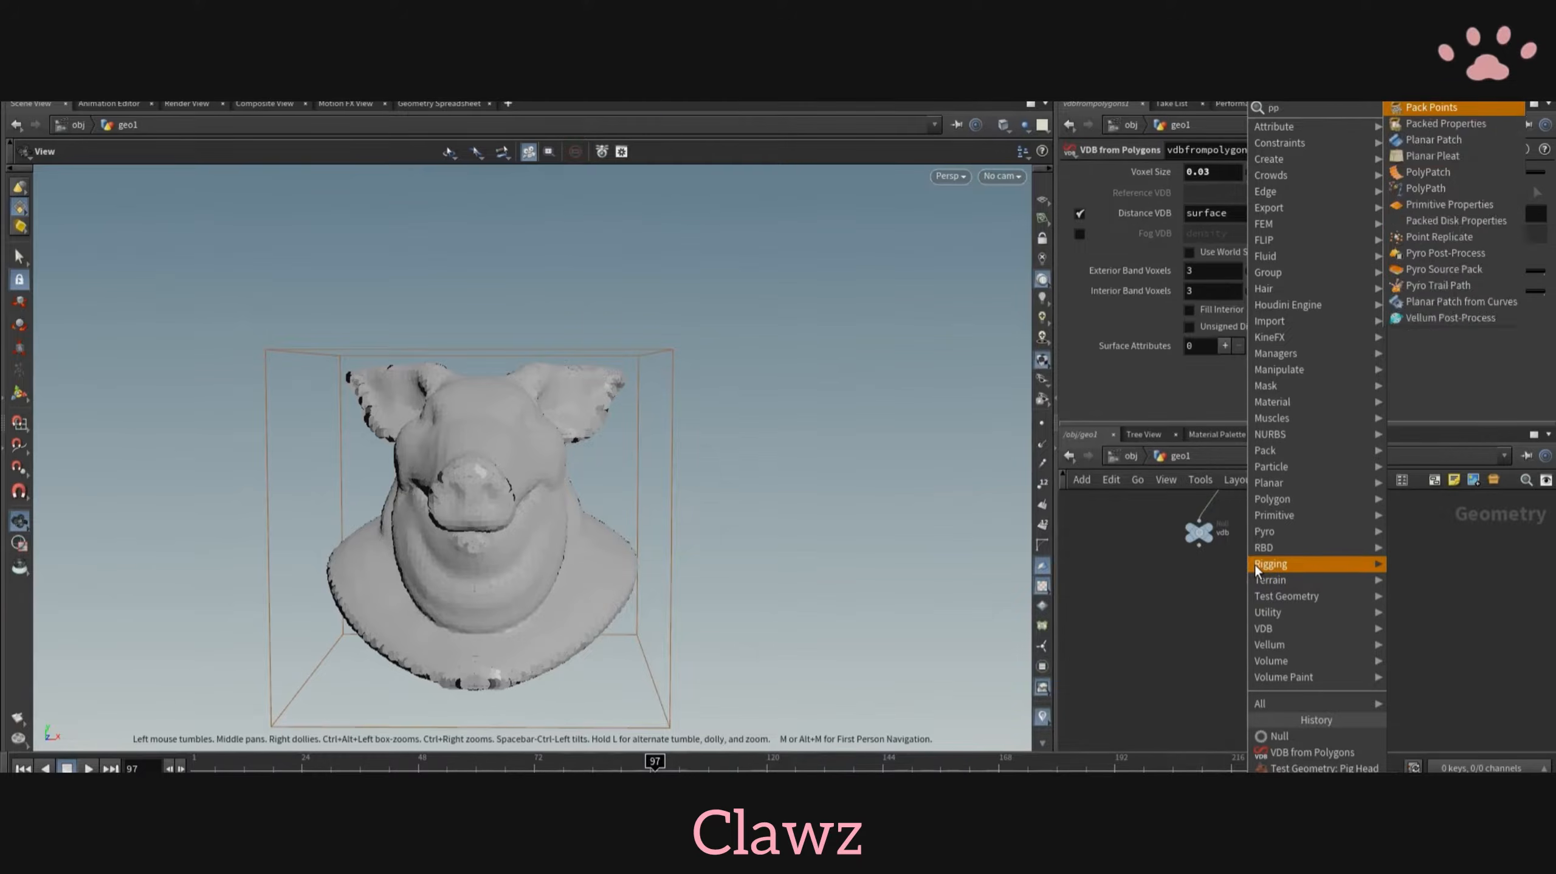
pyautogui.write('popn')
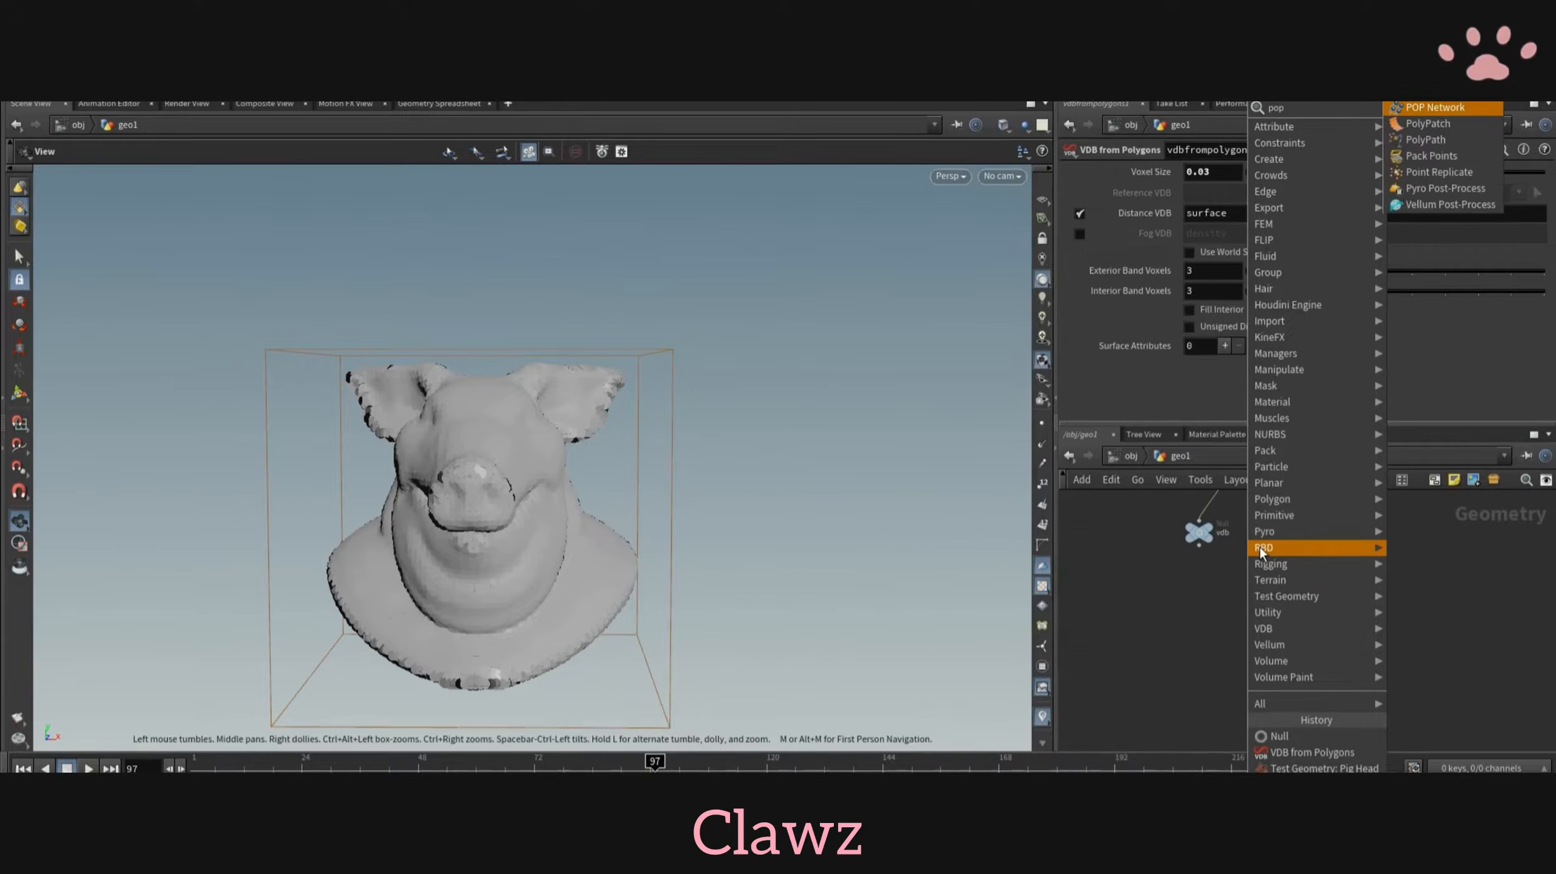
pyautogui.press('Return')
pyautogui.click(1344, 680)
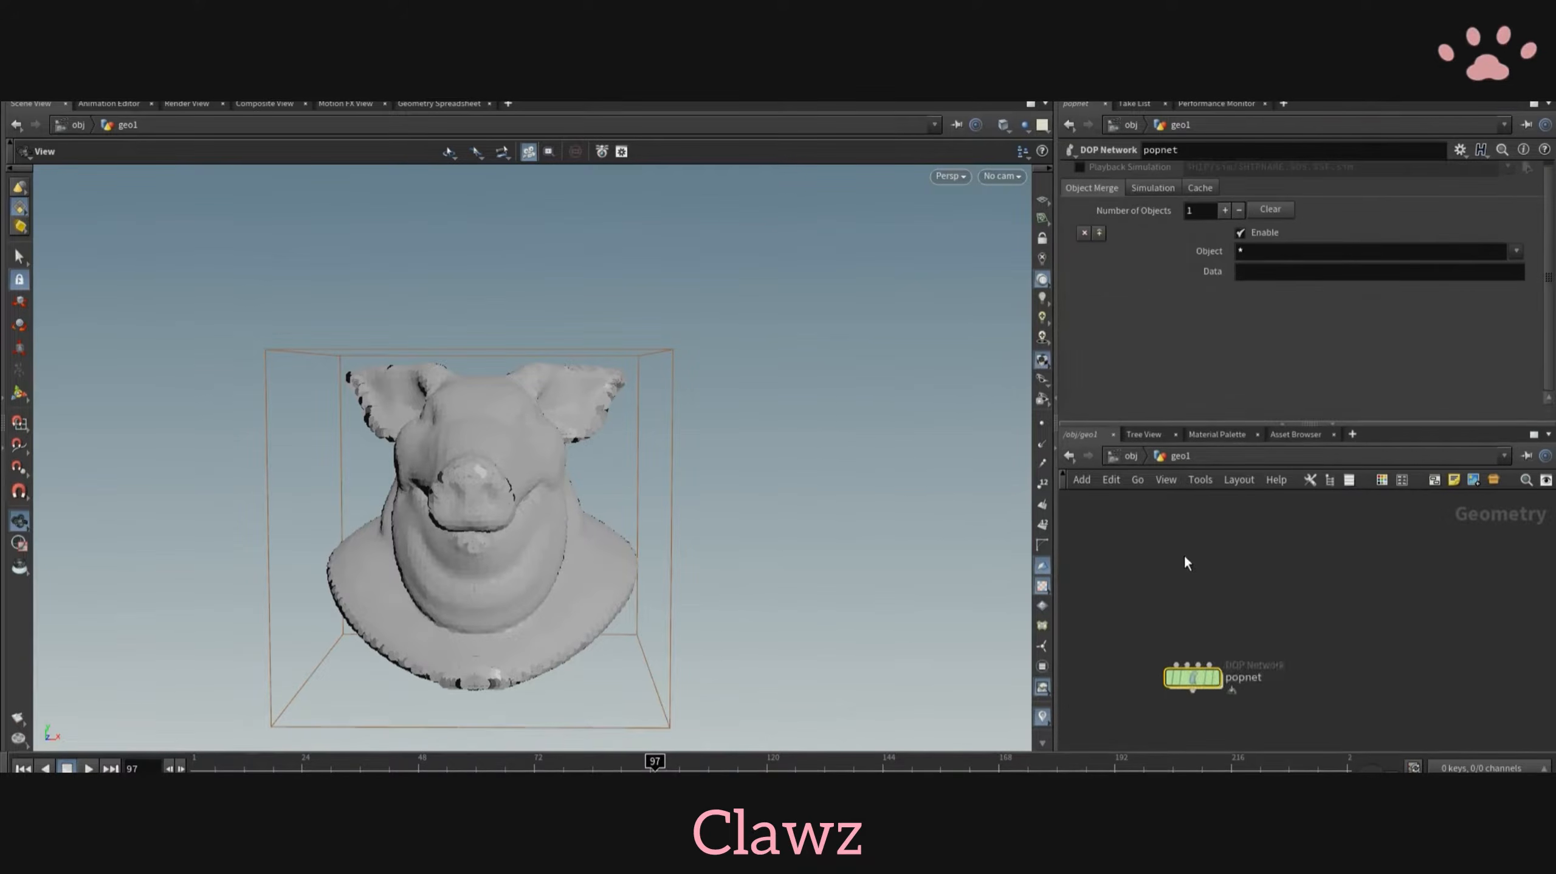
# - Add a Grid node above the POP network and wire it into the network's first input
pyautogui.press('Tab')
pyautogui.write('grid')
pyautogui.press('Return')
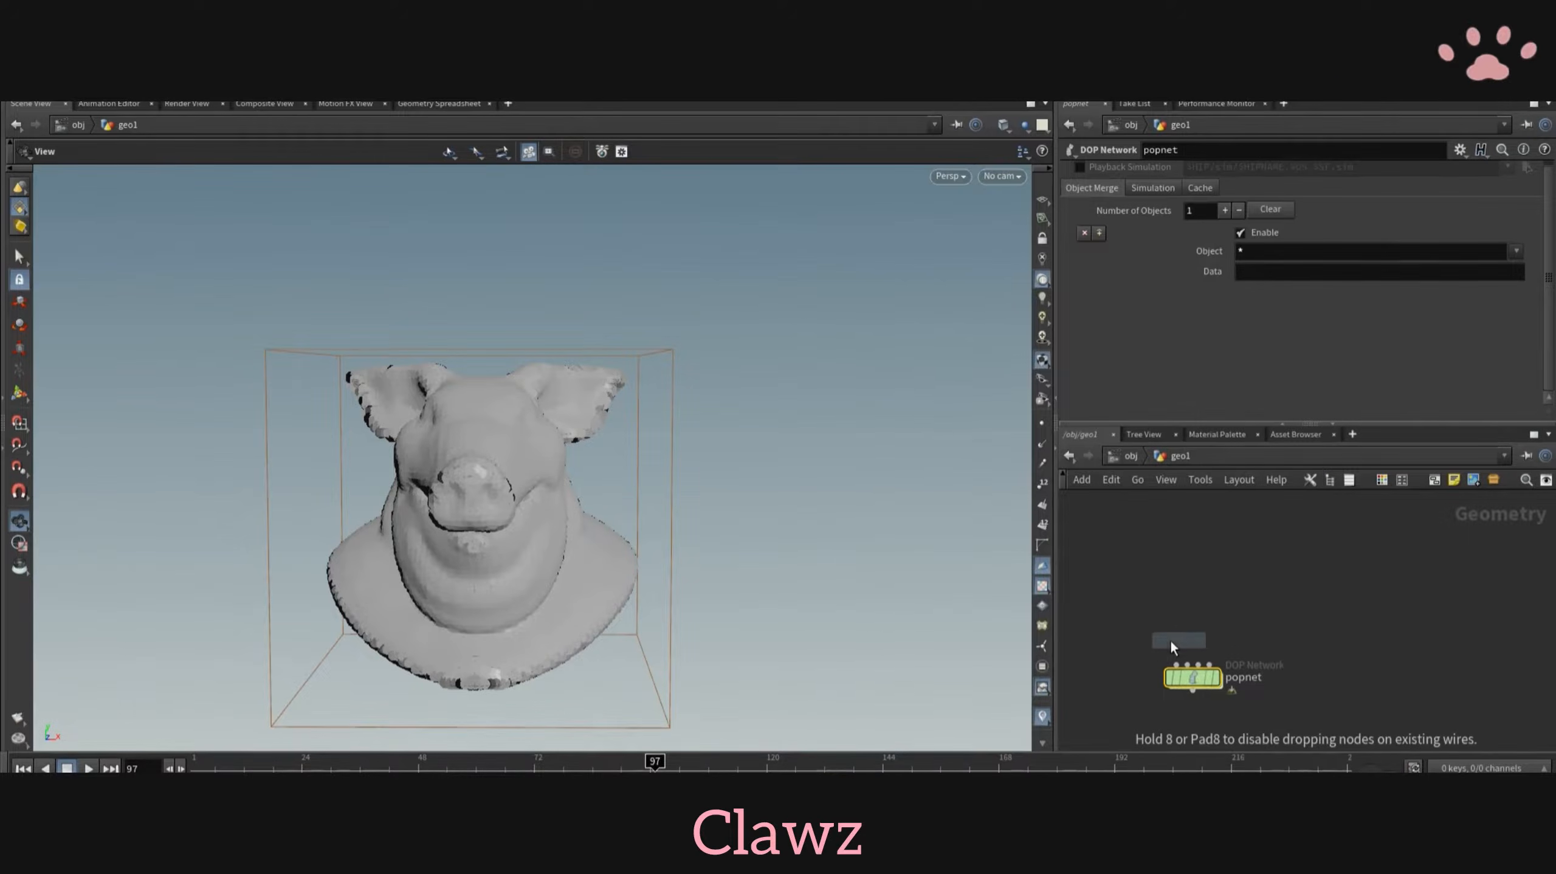
pyautogui.click(1158, 595)
pyautogui.click(1177, 648)
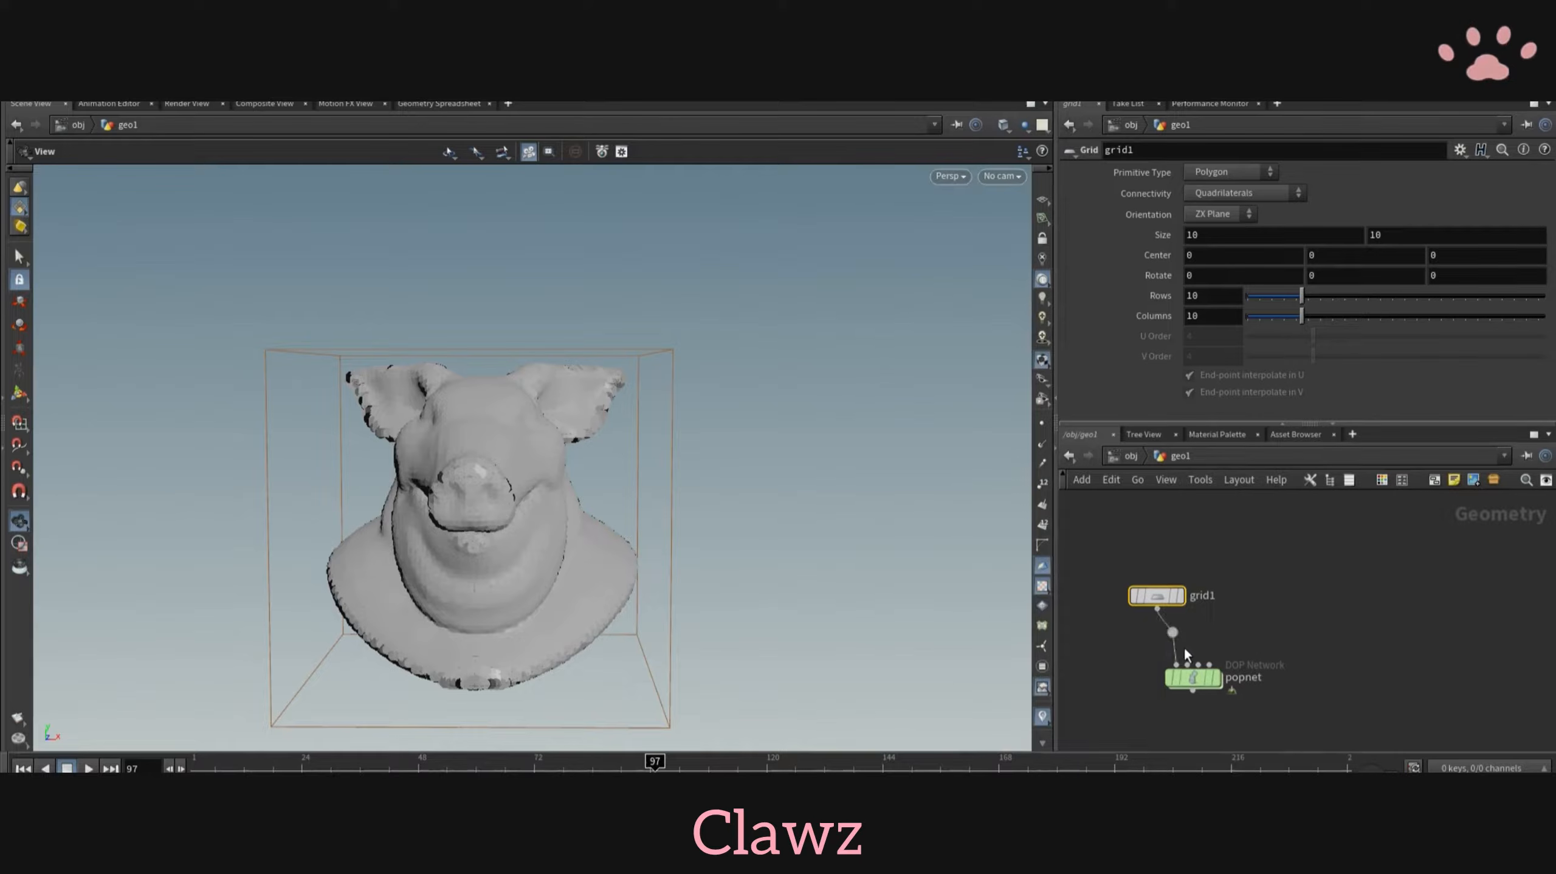
# - Display the POP network's particles and show the pig head as a template for reference
pyautogui.scroll(3, 1209, 692)
pyautogui.moveTo(1211, 695); pyautogui.dragTo(1246, 602, button='middle')
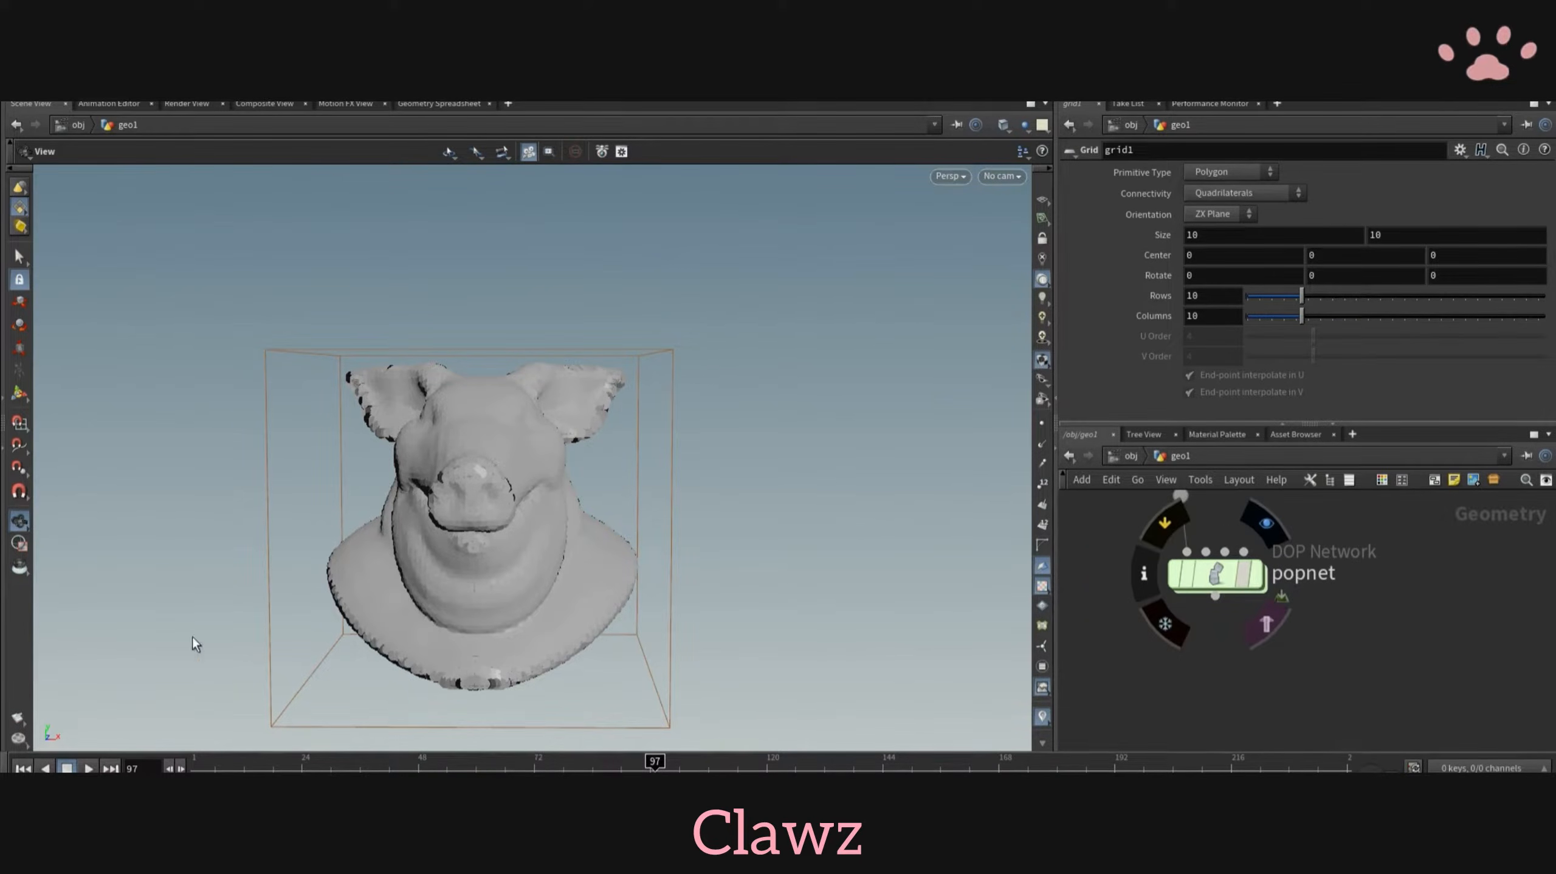
pyautogui.scroll(-2, 552, 604)
# - Set the grid's size to 5 by 5 and its centre Y to 1, and return to the first frame
pyautogui.scroll(-5, 1476, 565)
pyautogui.moveTo(1341, 502); pyautogui.dragTo(1138, 692, button='middle')
pyautogui.scroll(5, 1129, 636)
pyautogui.click(1124, 632)
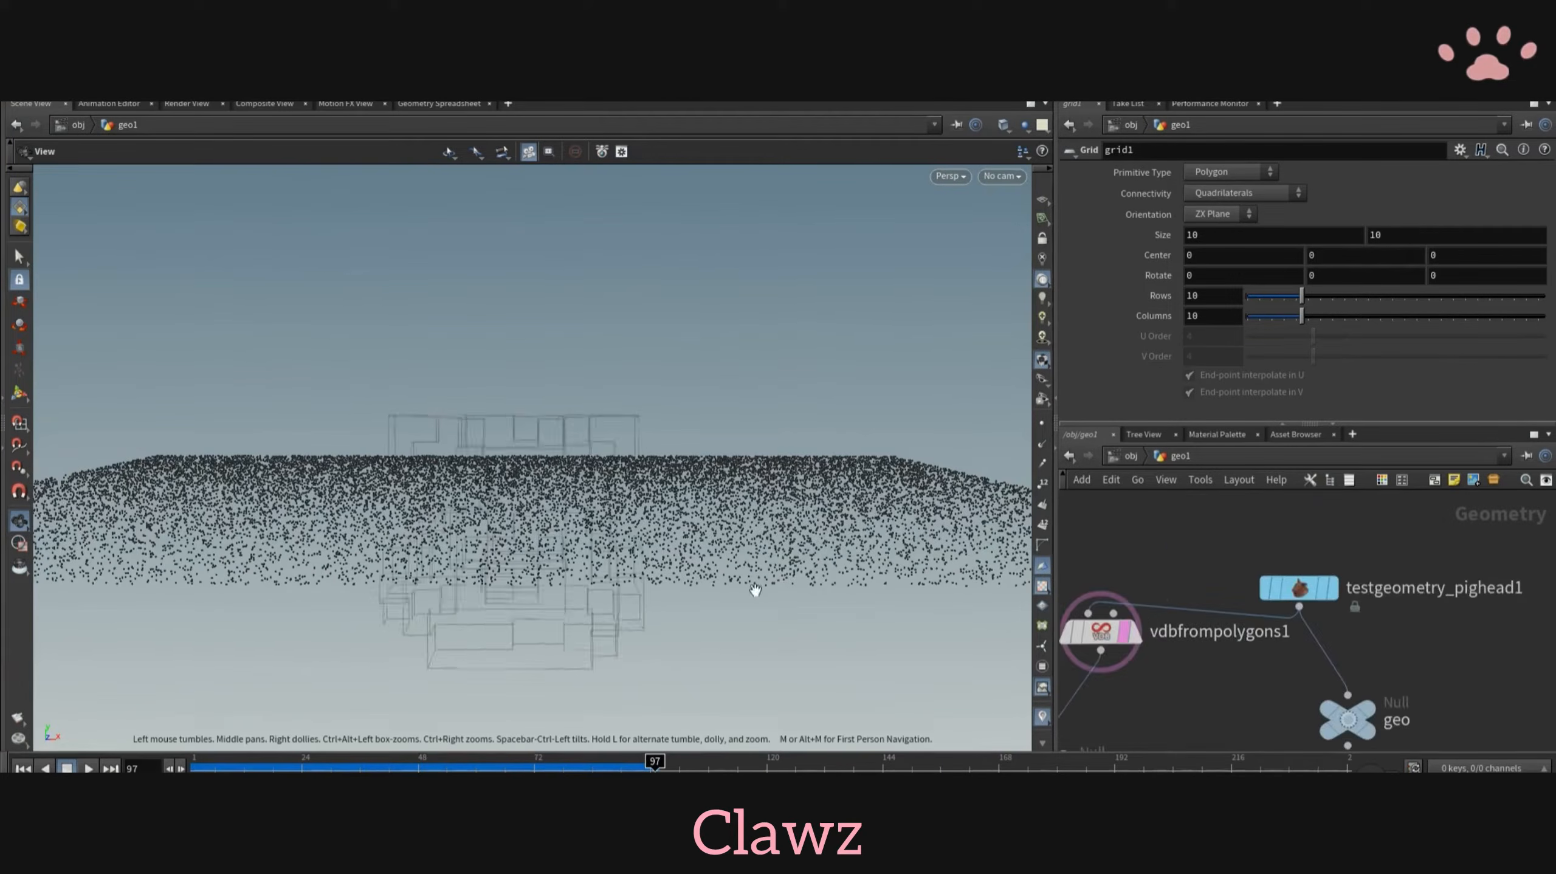
pyautogui.moveTo(755, 590); pyautogui.dragTo(781, 566)
pyautogui.click(1323, 588)
pyautogui.scroll(-5, 1396, 664)
pyautogui.moveTo(1396, 664); pyautogui.dragTo(1244, 495, button='middle')
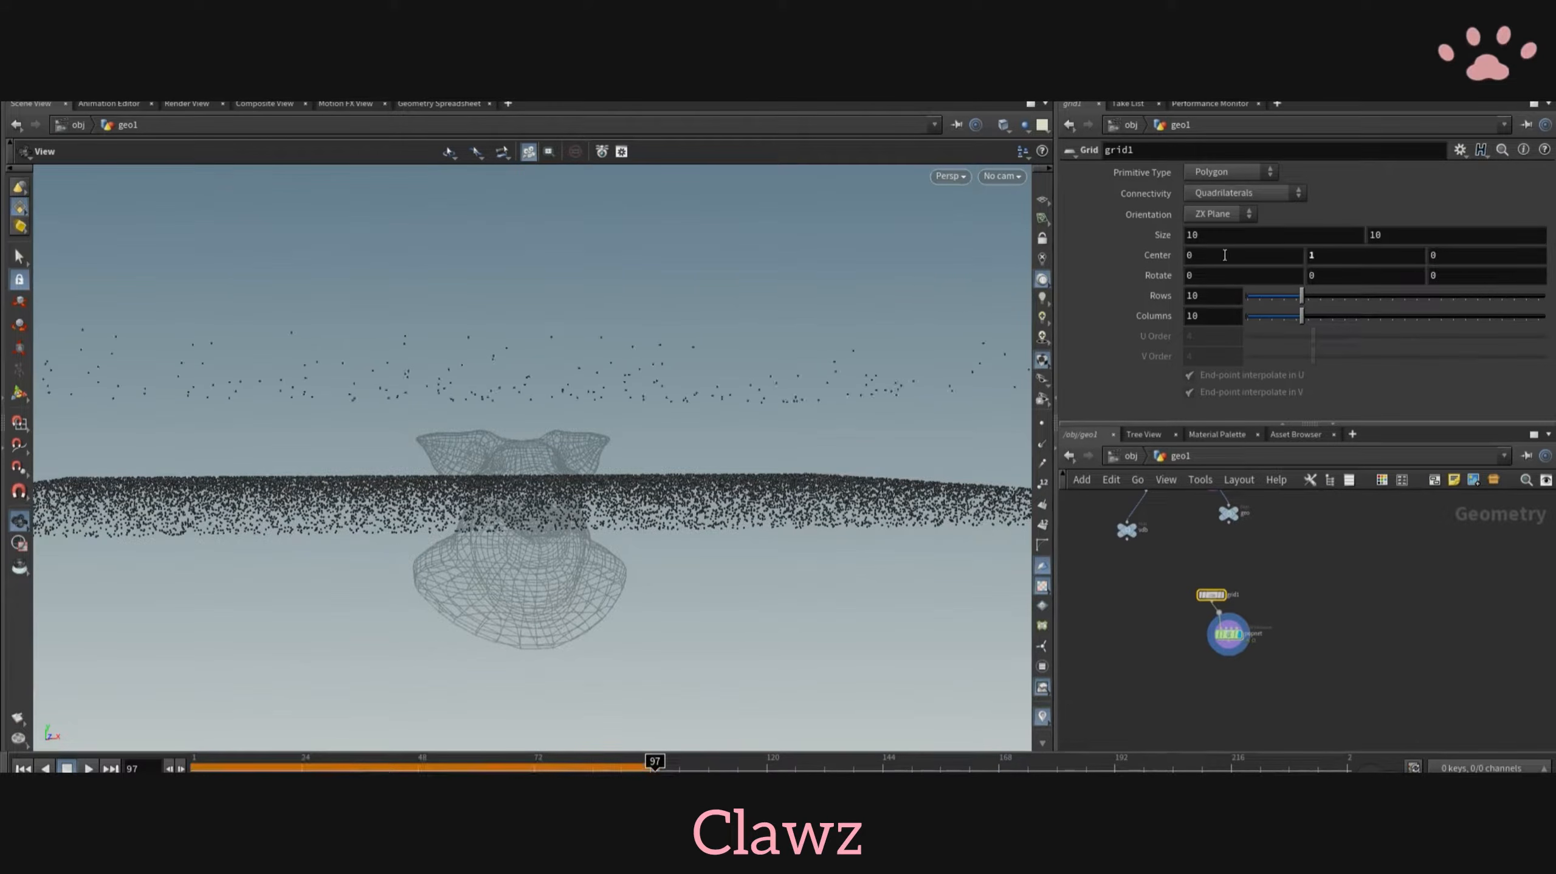
pyautogui.hotkey('ctrl', 'Up')
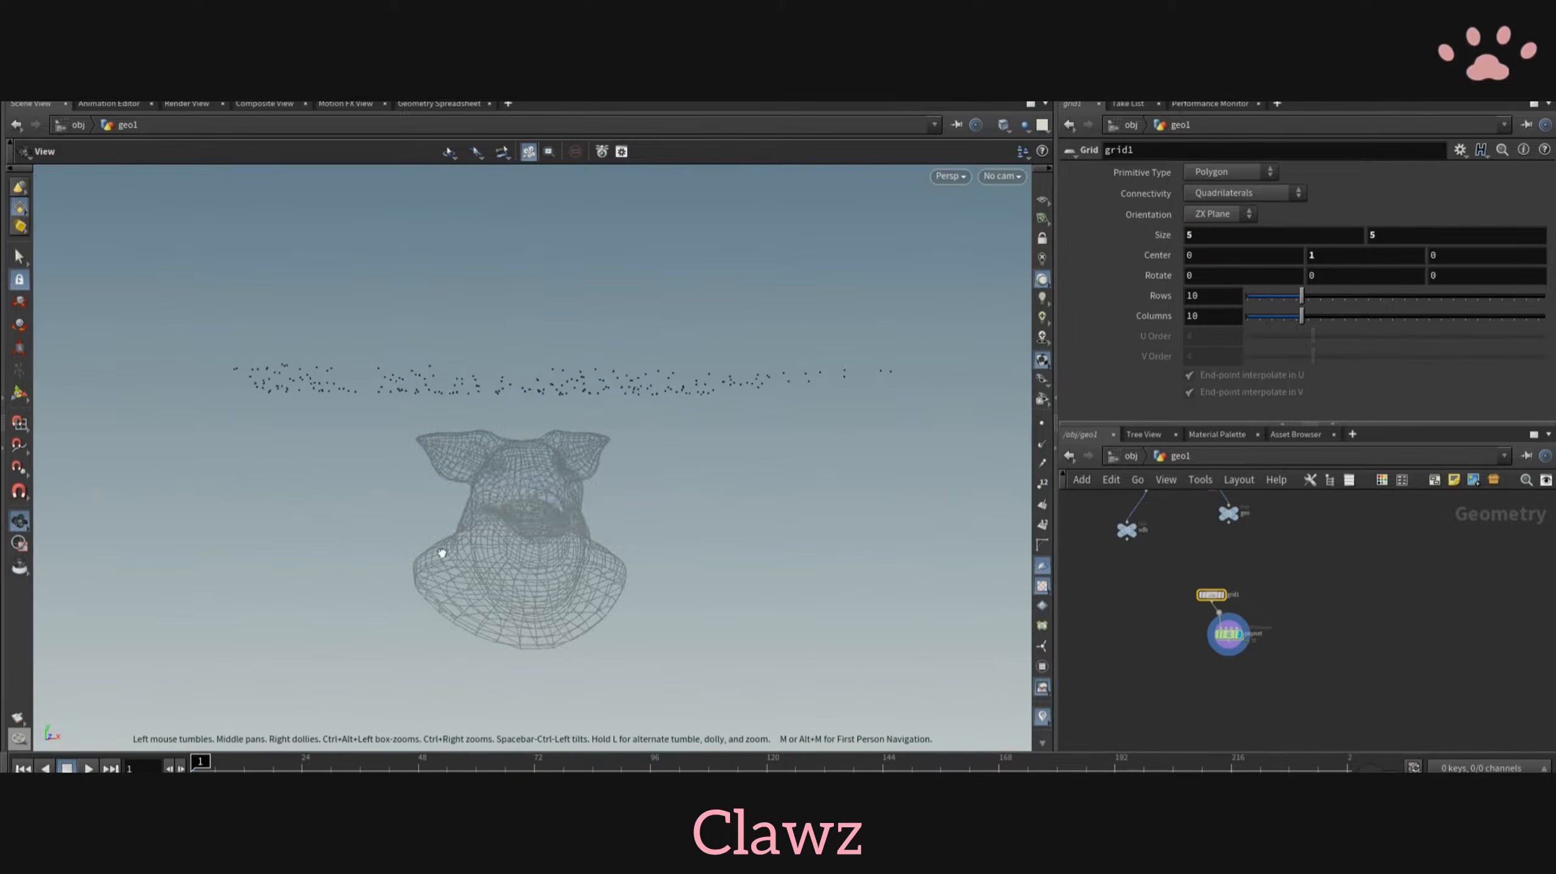
# - Raise the grid higher above the pig head by setting its centre Y to 2
pyautogui.moveTo(441, 549); pyautogui.dragTo(421, 521)
pyautogui.scroll(3, 462, 473)
pyautogui.moveTo(462, 473); pyautogui.dragTo(474, 490)
pyautogui.moveTo(1193, 531); pyautogui.dragTo(1196, 508, button='middle')
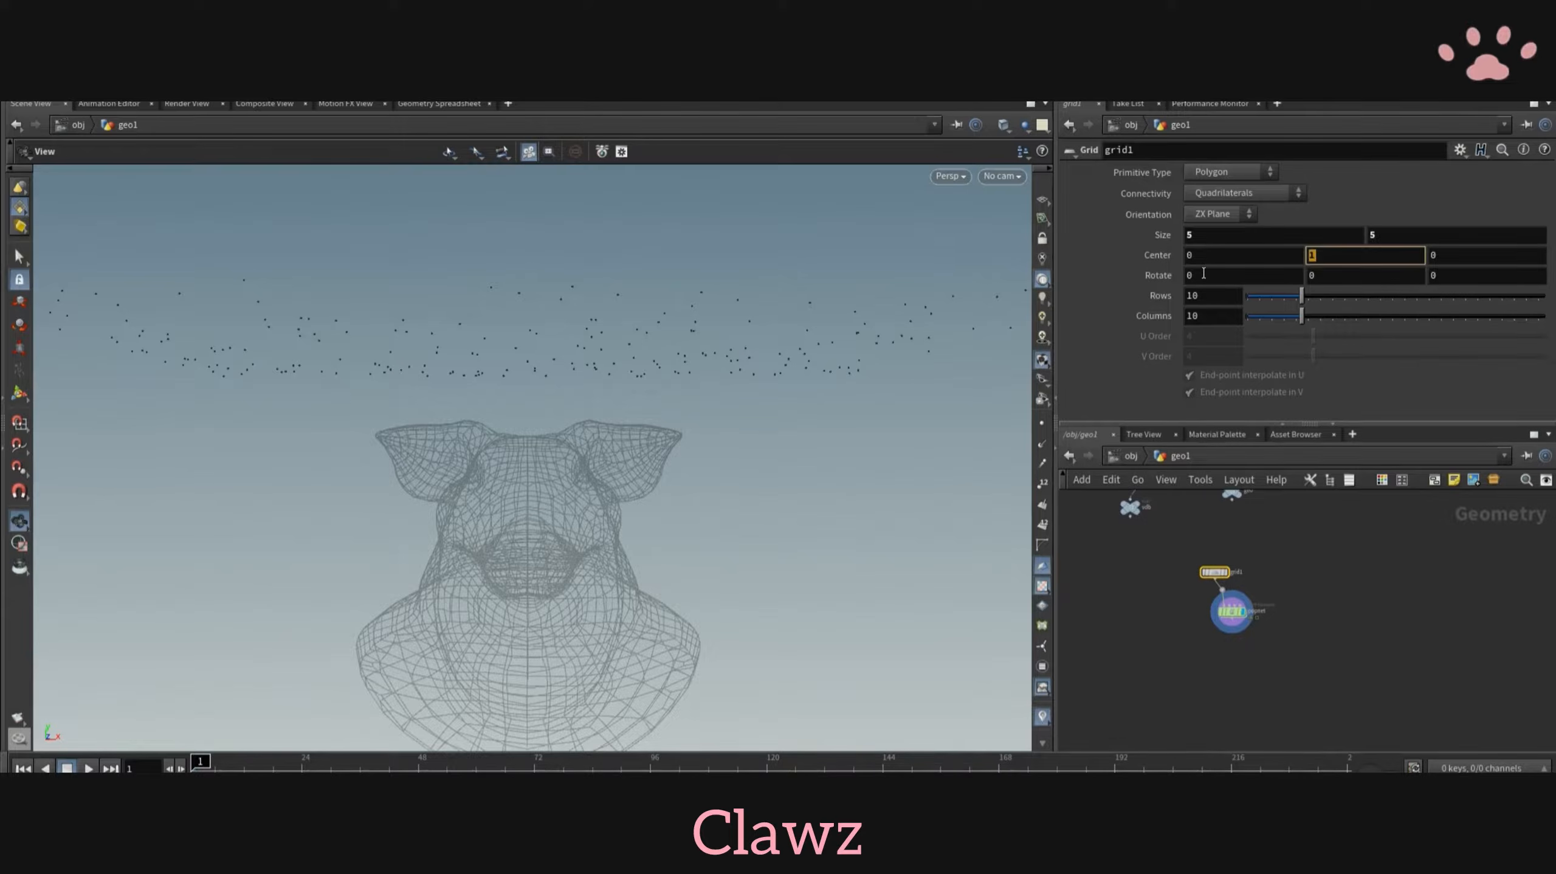
pyautogui.scroll(3, 1223, 588)
# - Insert a Scatter node between the grid and the POP network with a total count of 5000
pyautogui.click(1241, 605)
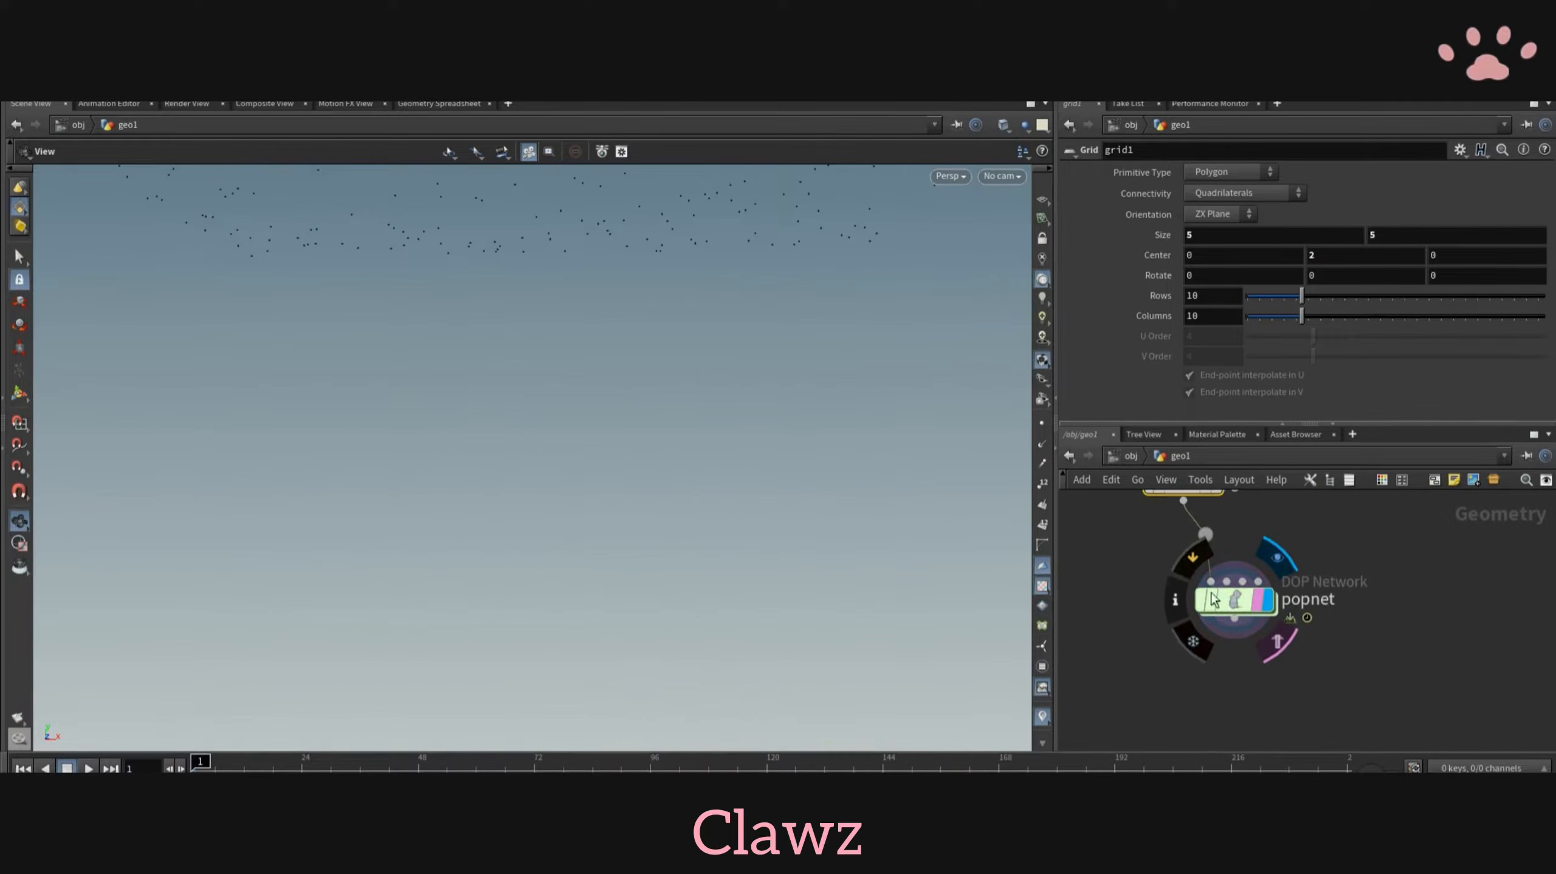
pyautogui.doubleClick(1242, 604)
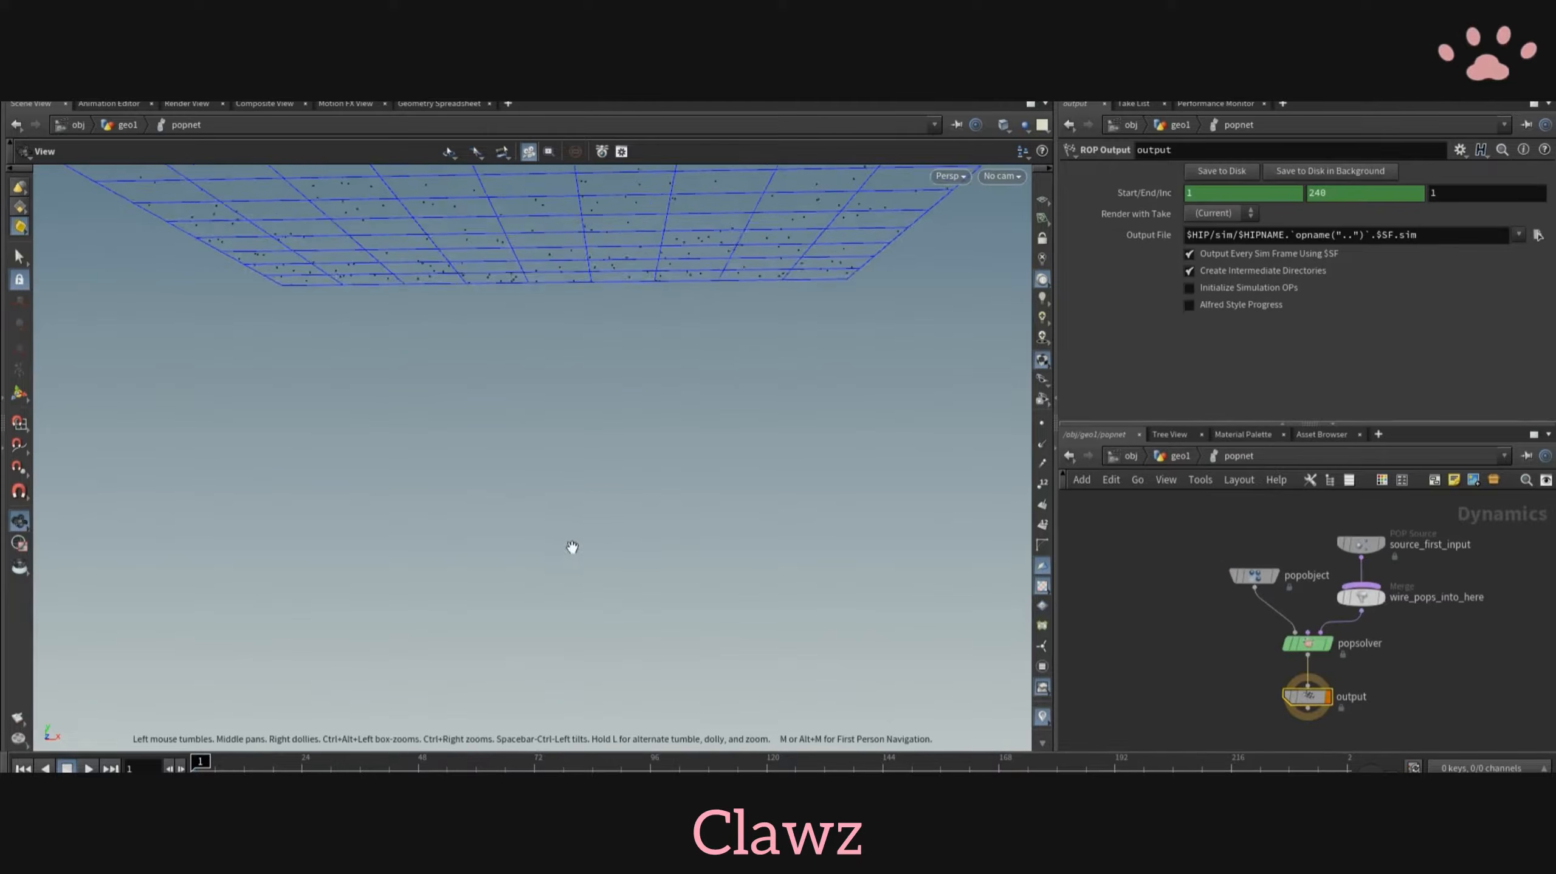
pyautogui.click(1153, 457)
pyautogui.press('Tab')
pyautogui.write('sca')
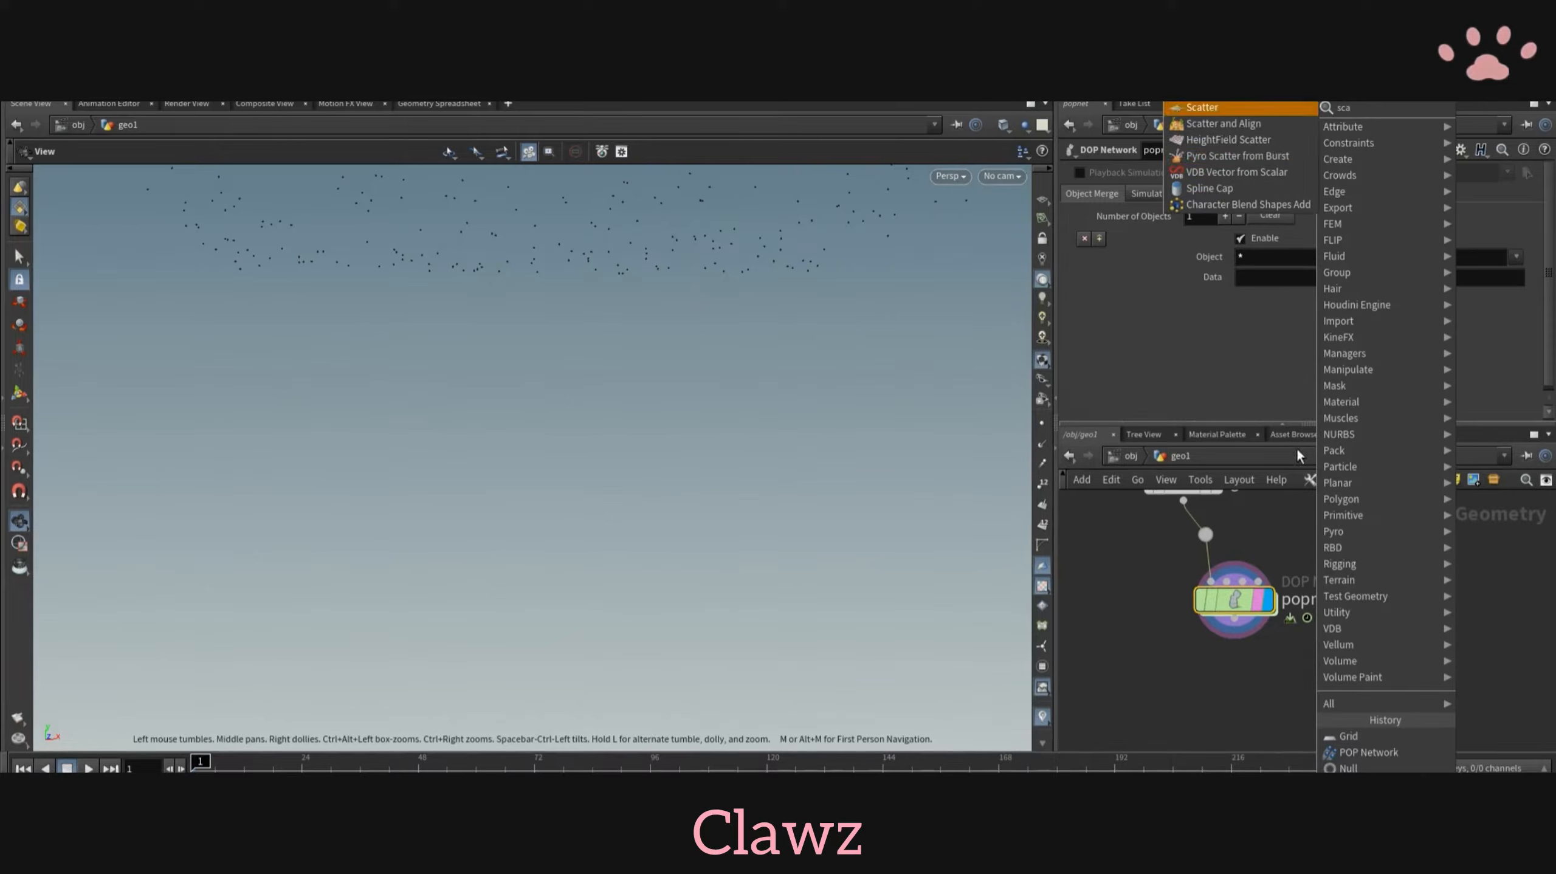
pyautogui.click(1216, 107)
pyautogui.click(1201, 544)
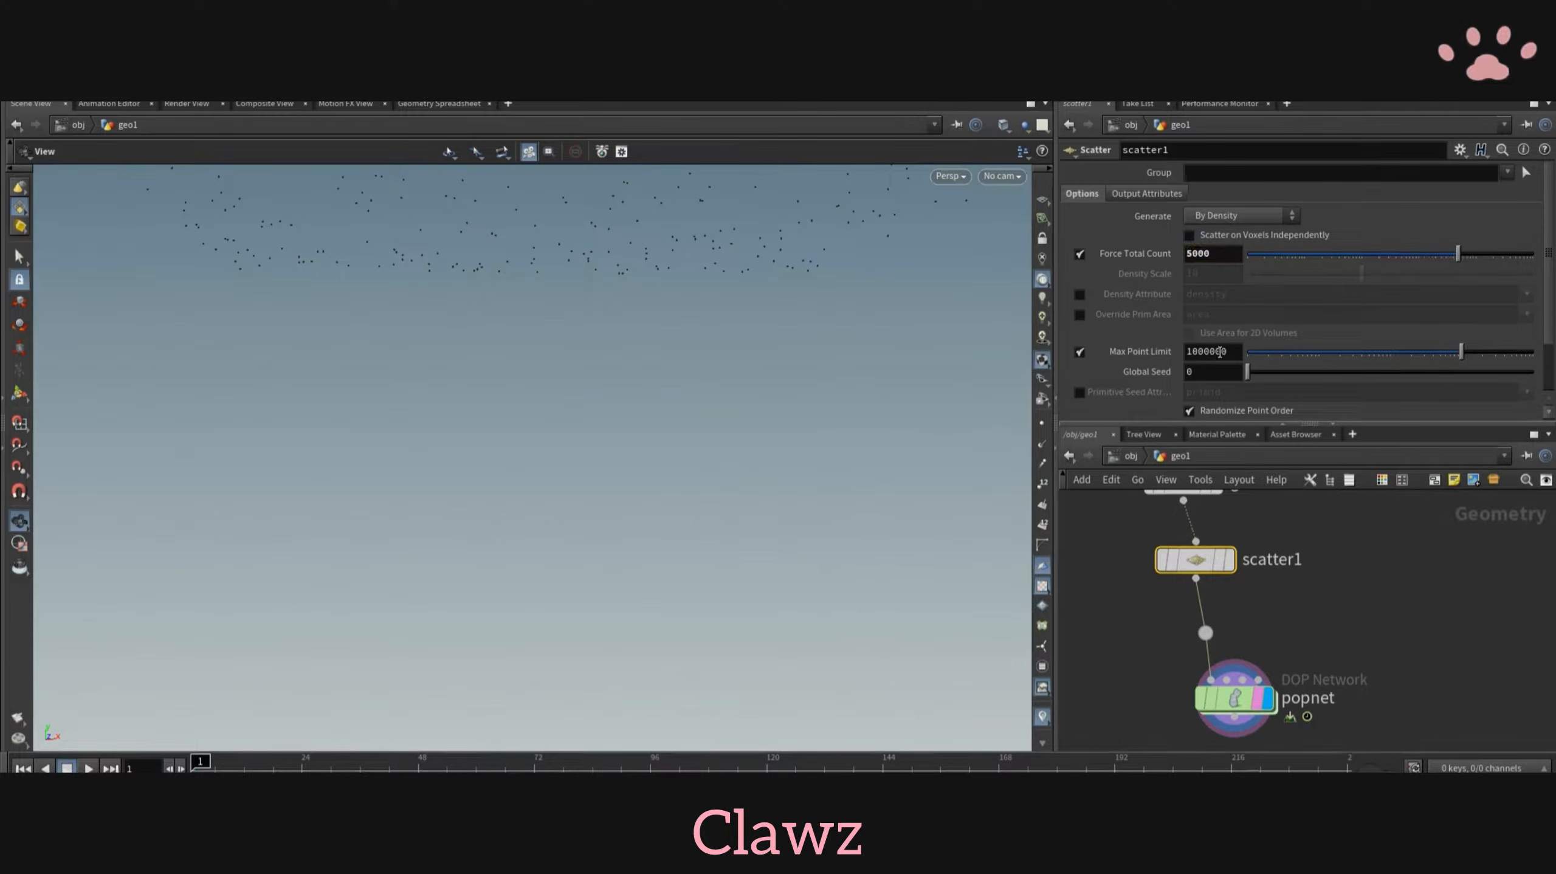
# - Inside the POP network, set the source_first_input node's emission type to Points
pyautogui.doubleClick(1233, 715)
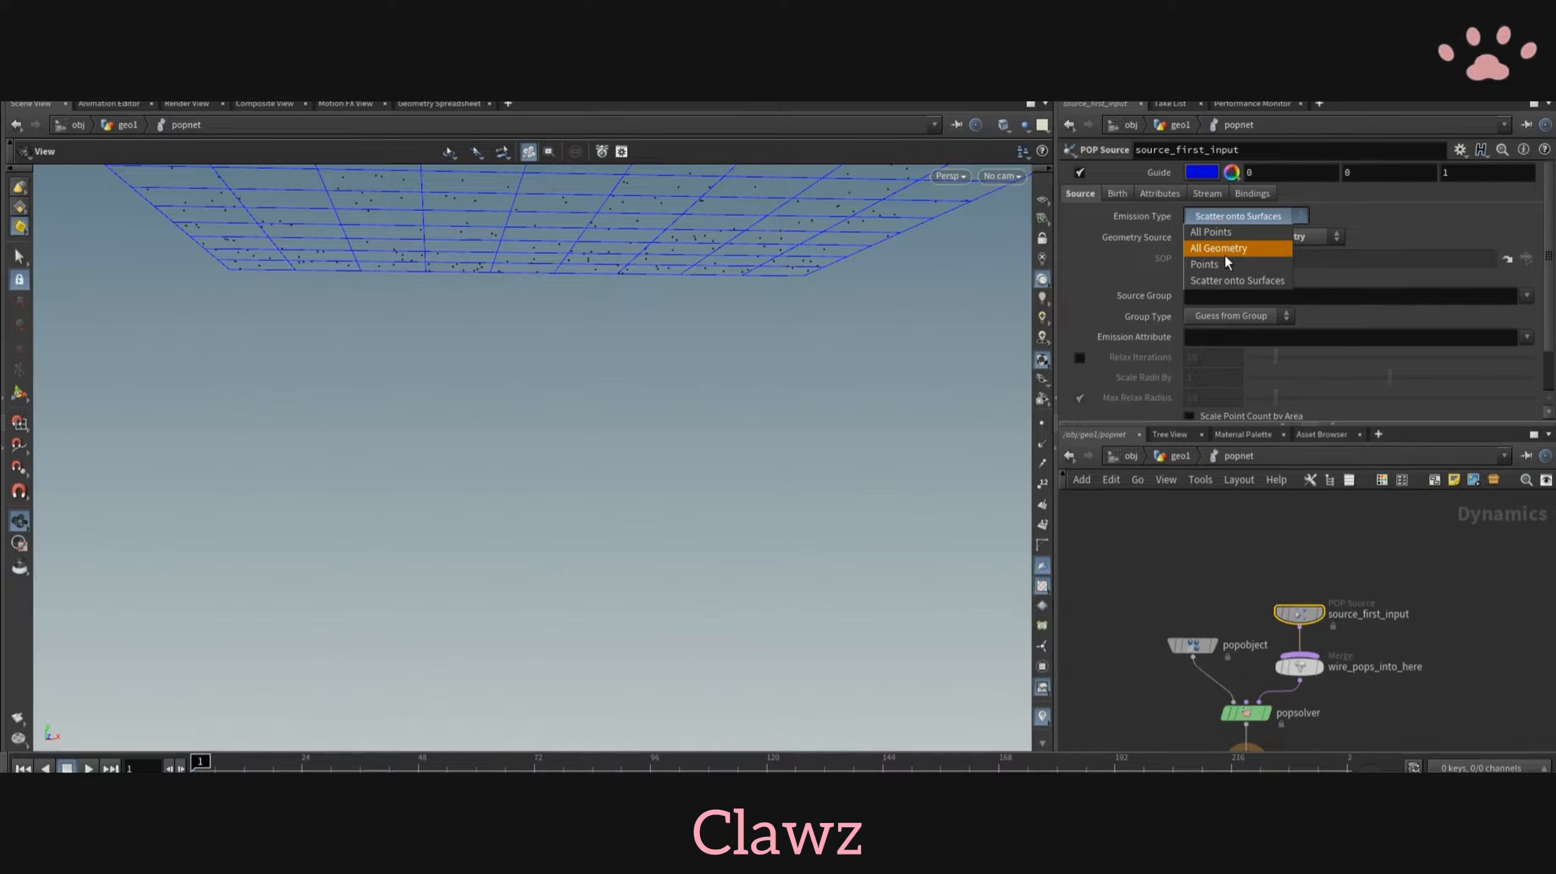
pyautogui.click(1226, 263)
pyautogui.scroll(-1, 1430, 572)
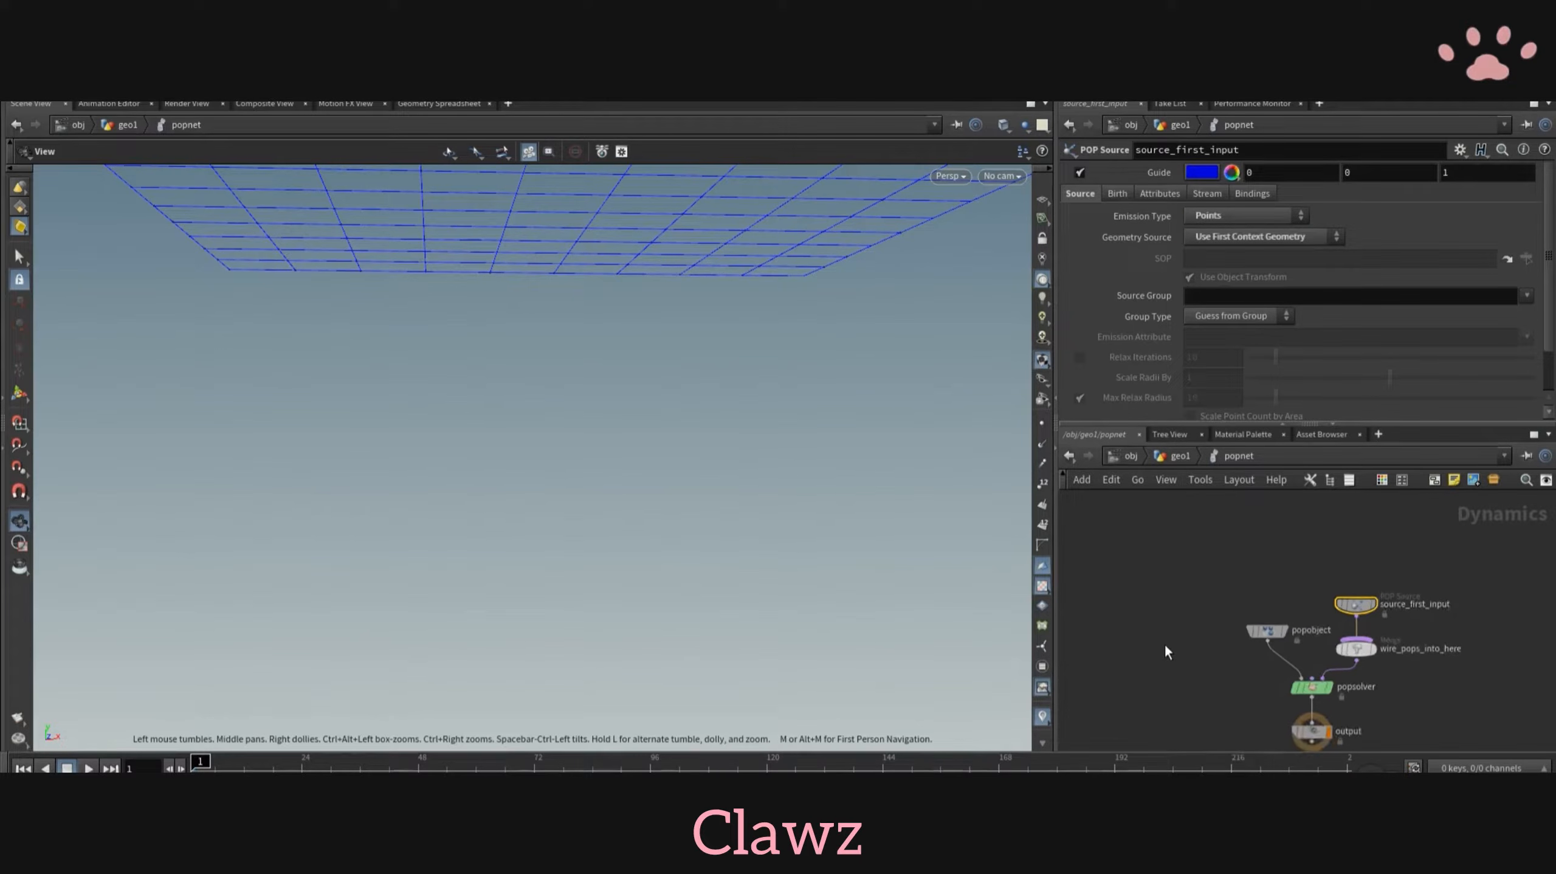
# - Add a Static Object node beside the POP object in the dynamics network
pyautogui.press('Tab')
pyautogui.write('stat')
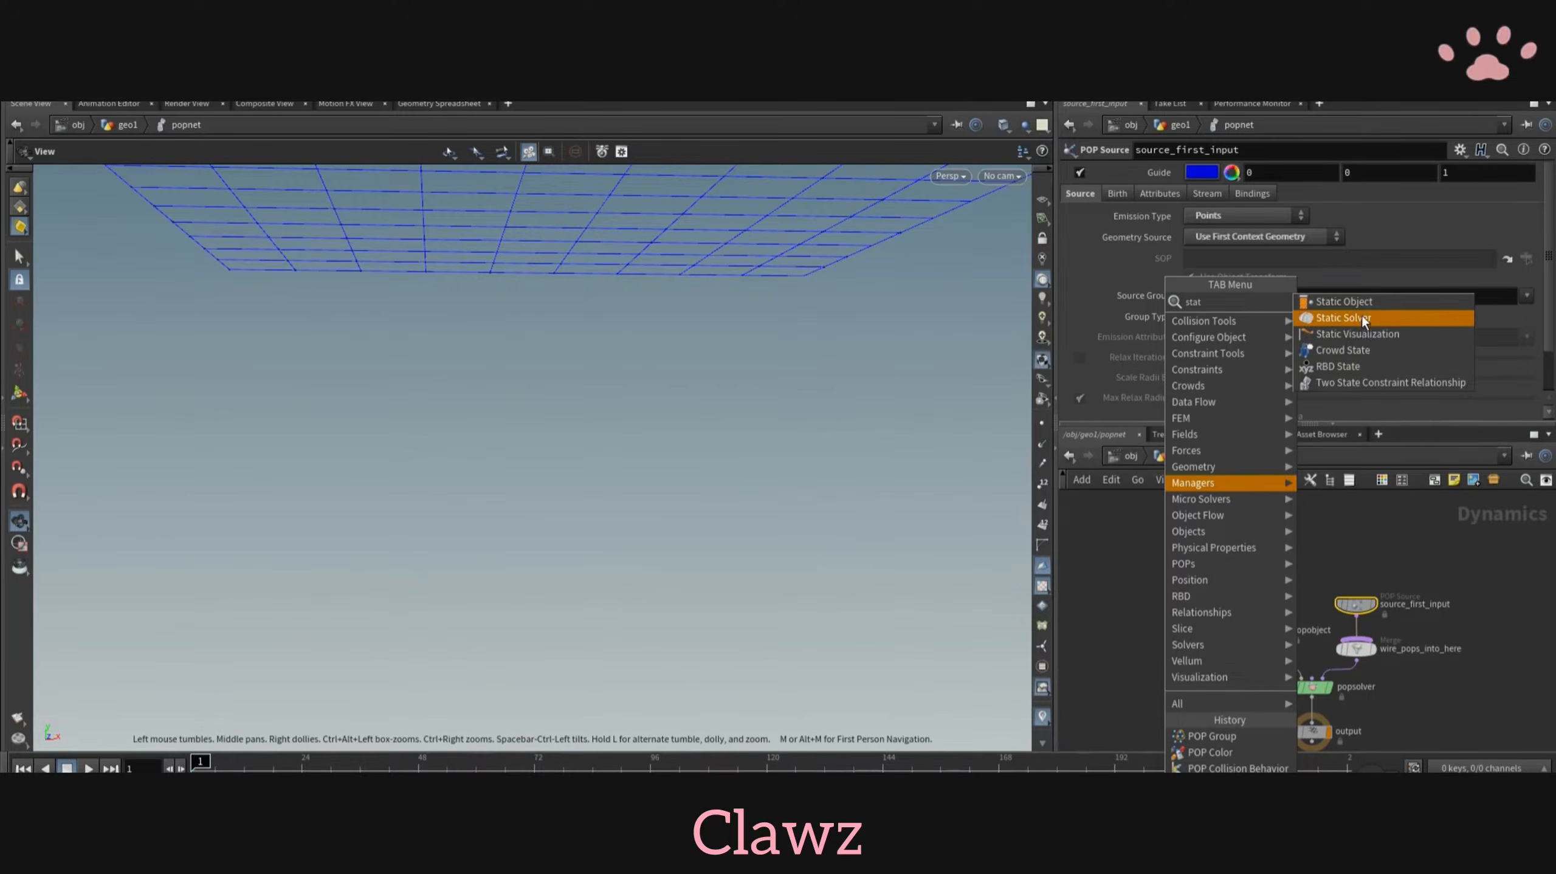
pyautogui.click(1345, 301)
pyautogui.click(1132, 675)
# - Point the static object's SOP path to the geo null with ../../geo
pyautogui.scroll(1, 1221, 227)
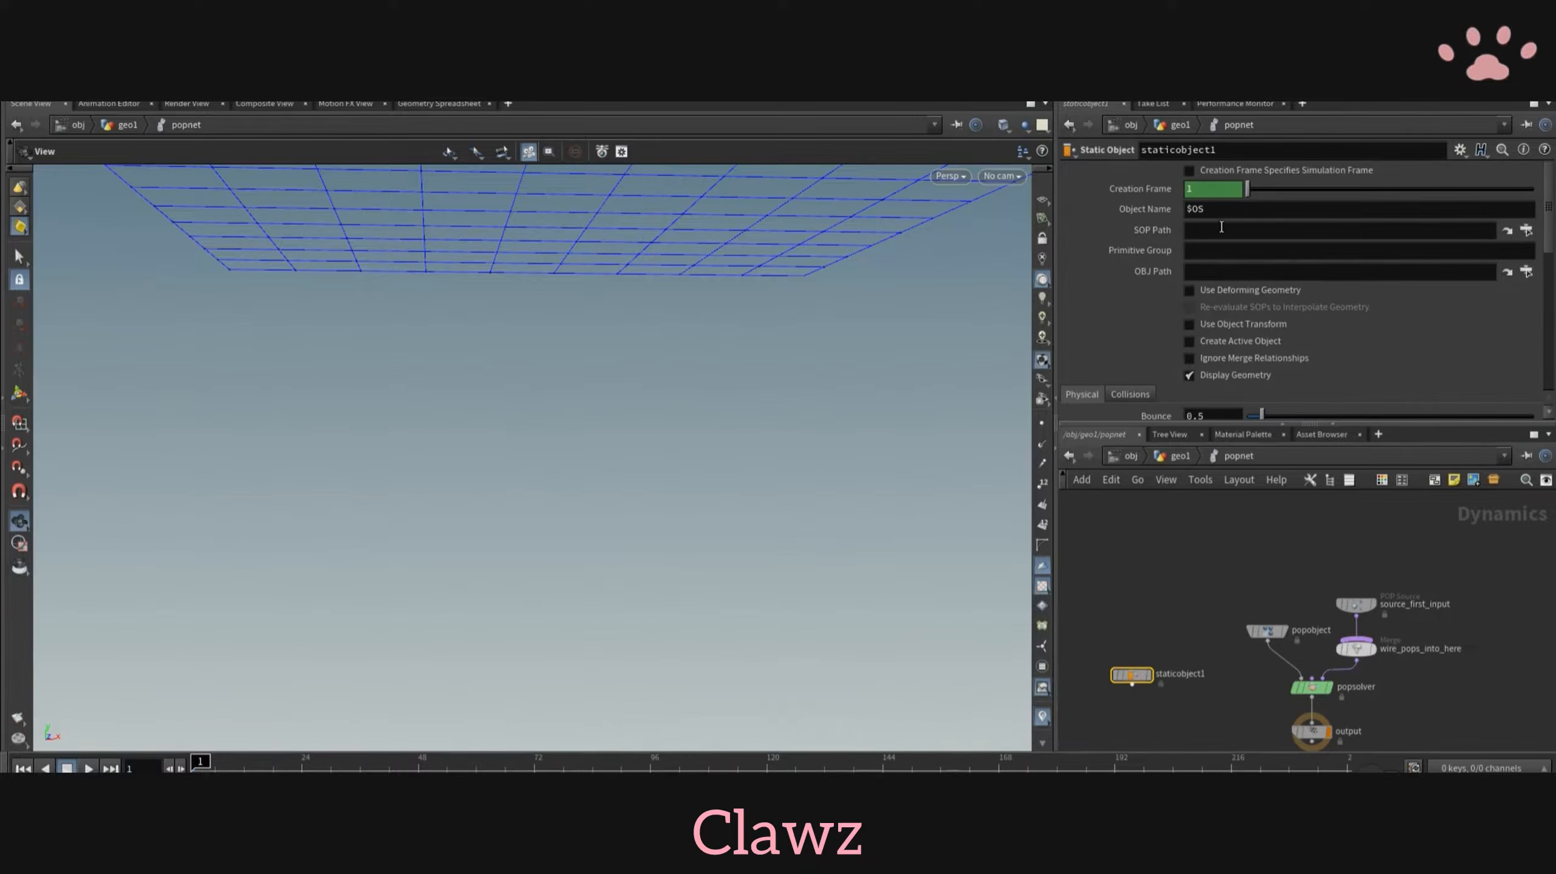
pyautogui.click(1230, 234)
pyautogui.write('../../g')
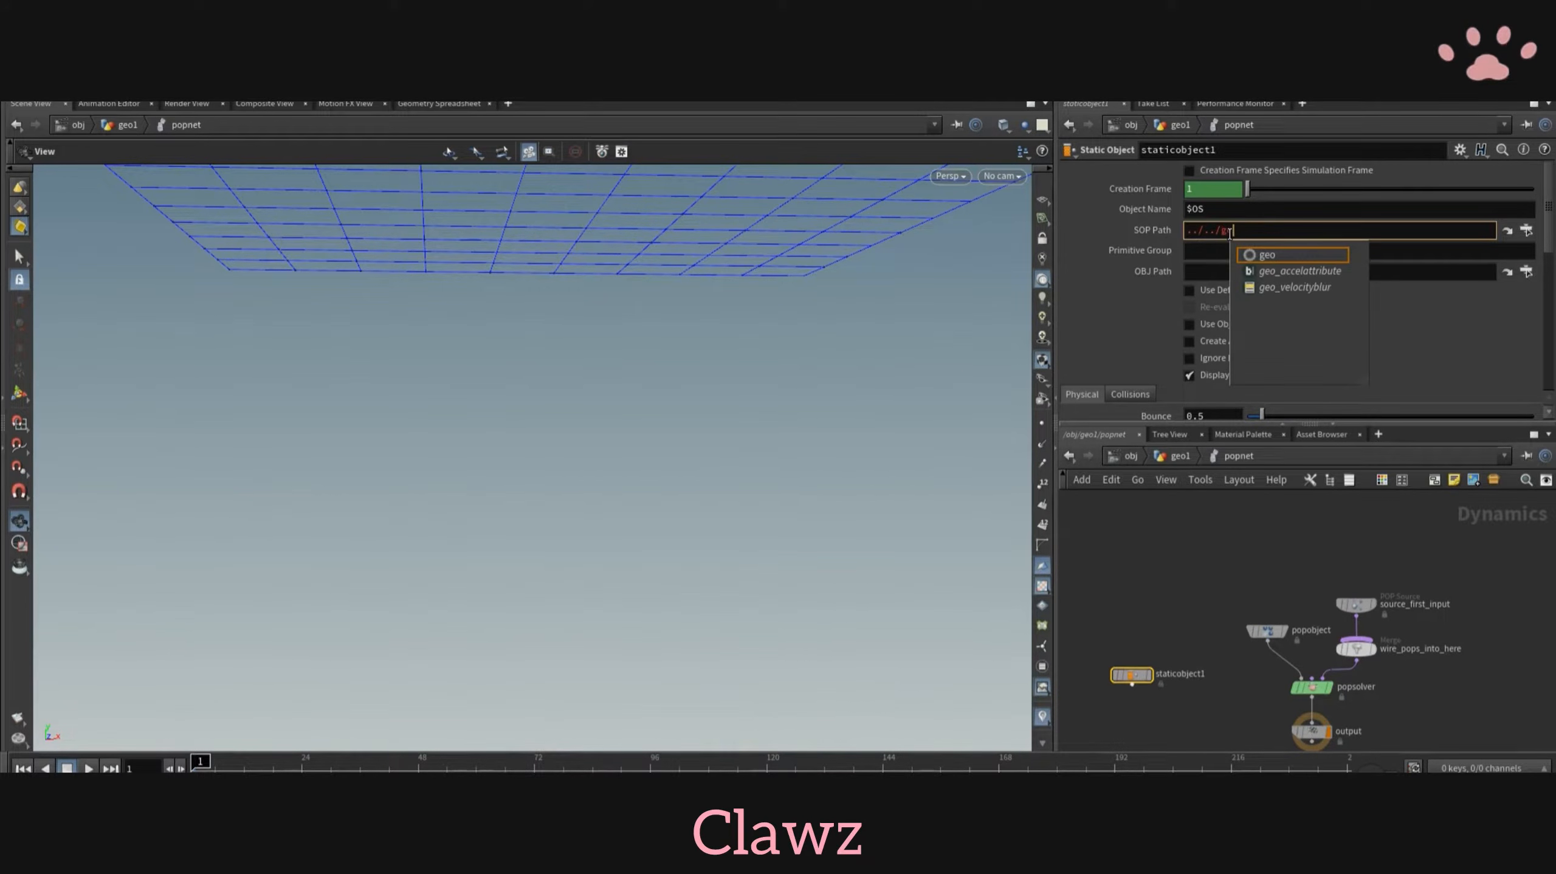
pyautogui.click(1259, 255)
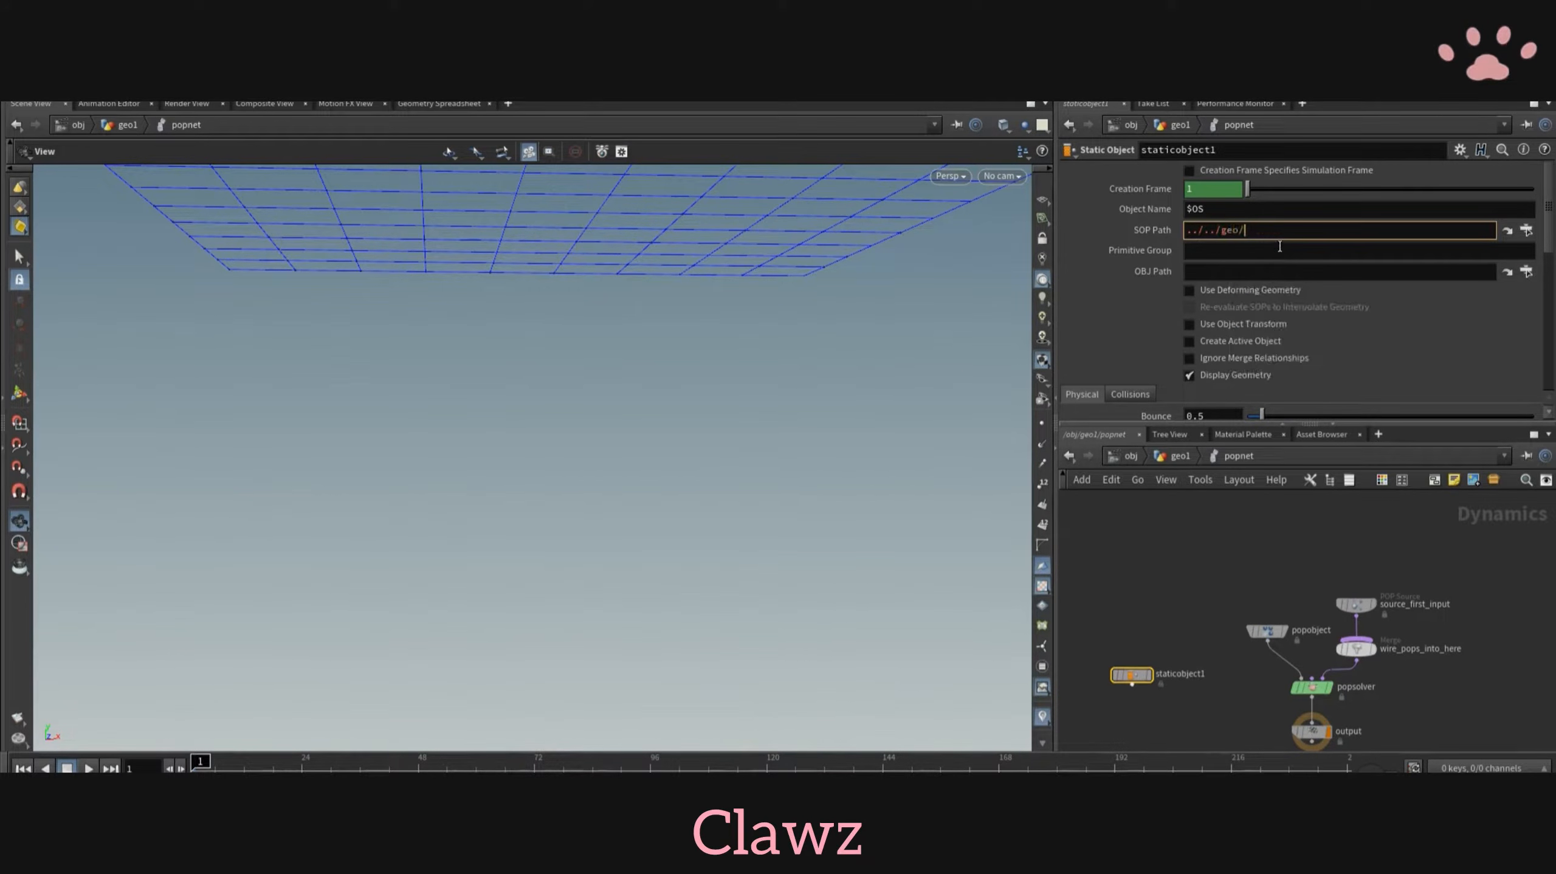
# - Set the static object's volume collision mode to Volume Sample
pyautogui.scroll(-3, 1219, 337)
pyautogui.click(1130, 226)
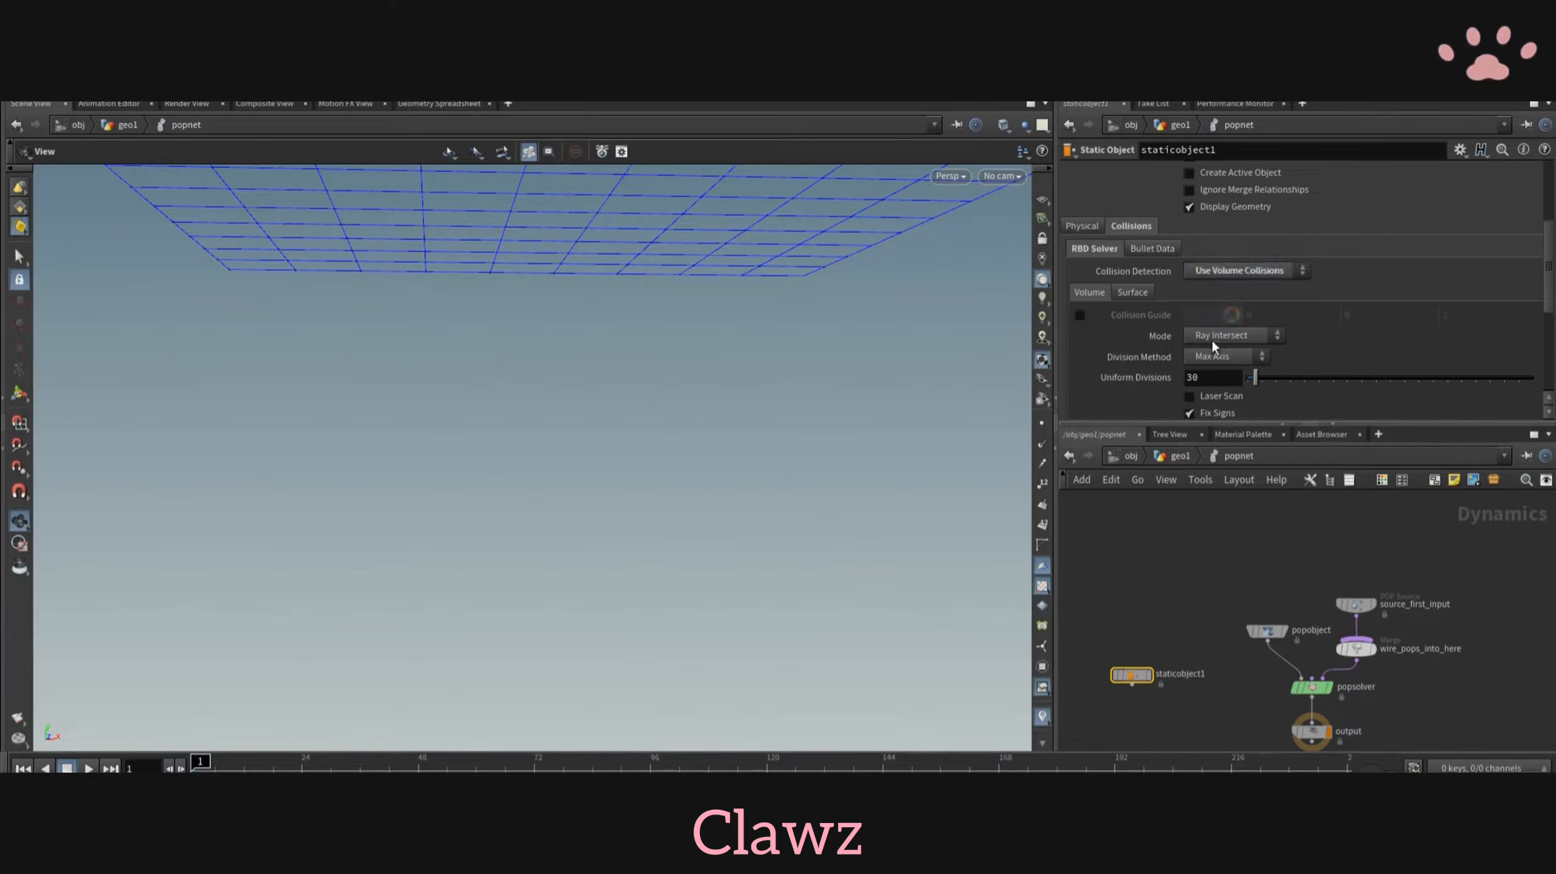
pyautogui.scroll(-1, 1212, 343)
pyautogui.click(1227, 276)
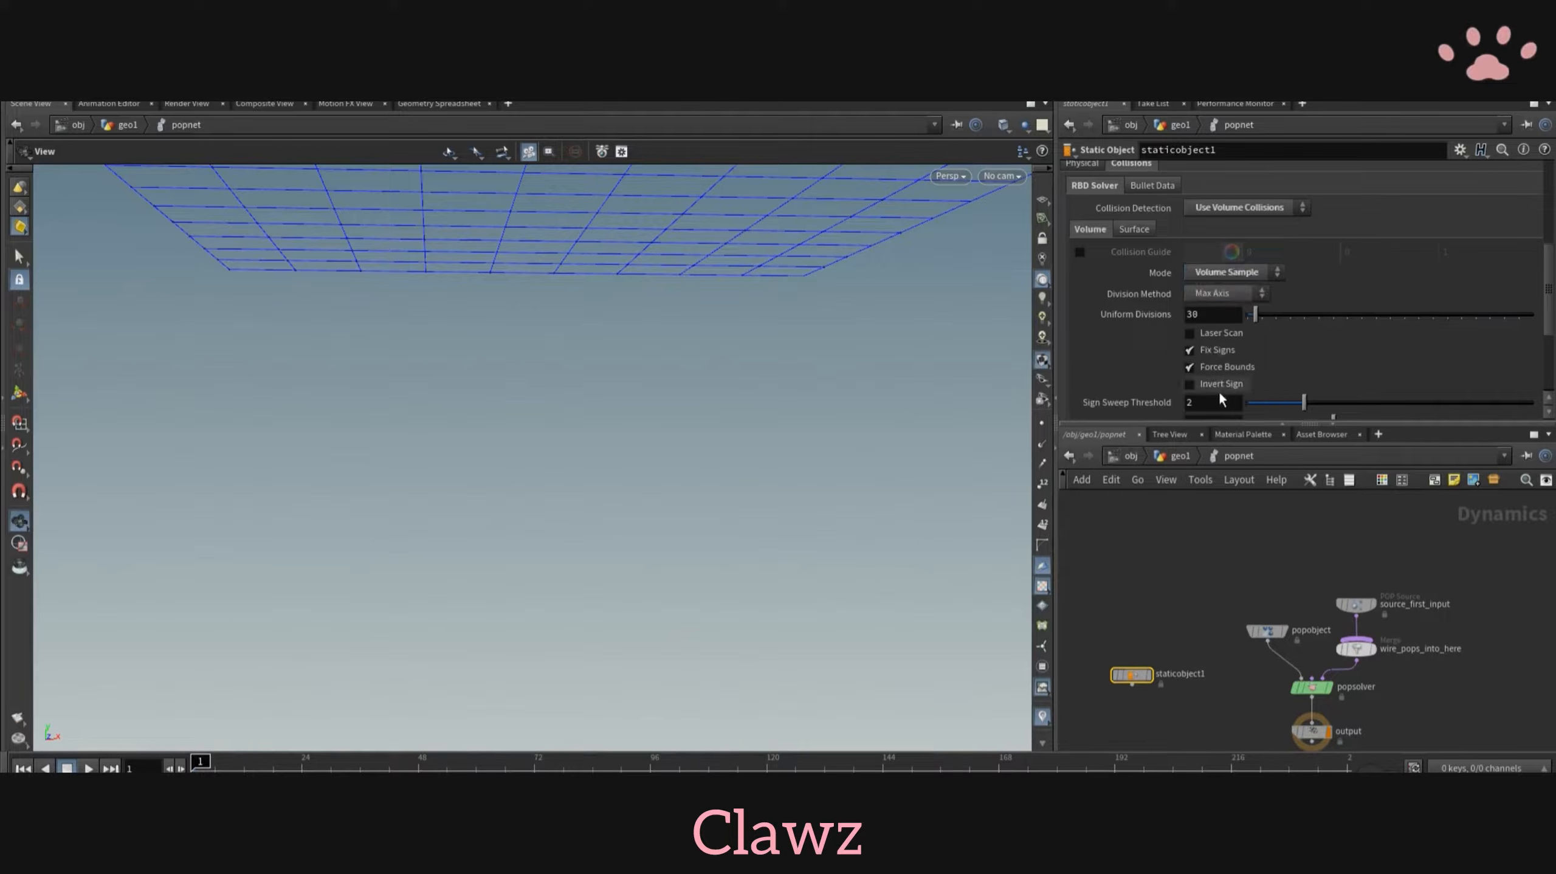
# - Set the static object's proxy volume to the vdb null with ../../vdb
pyautogui.click(1219, 389)
pyautogui.scroll(-2, 1239, 366)
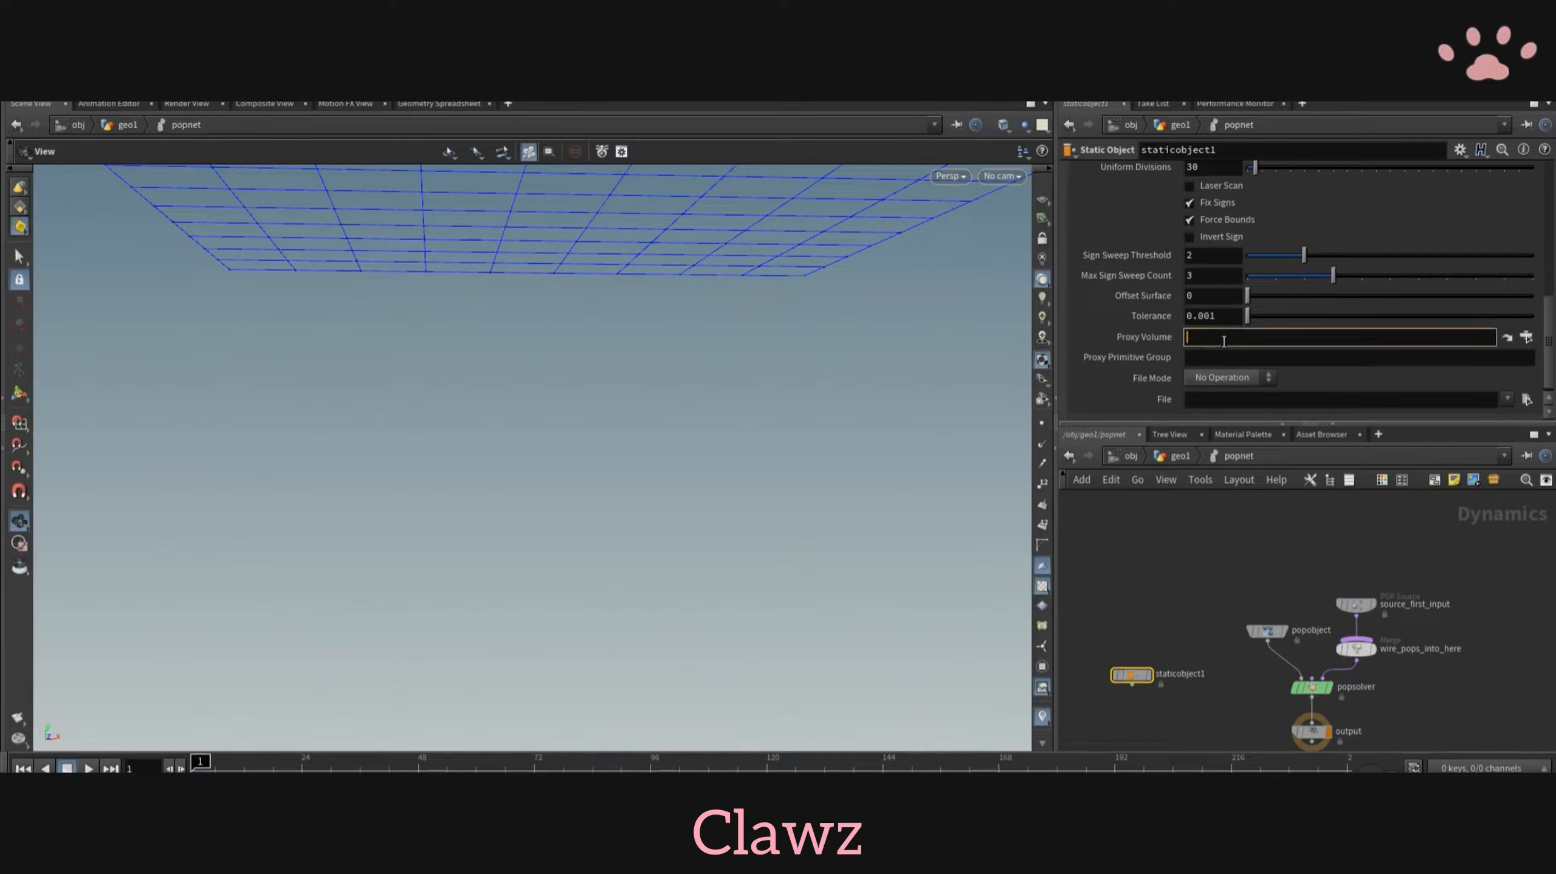
pyautogui.press('BackSpace')
pyautogui.write('../')
pyautogui.write('vdb/')
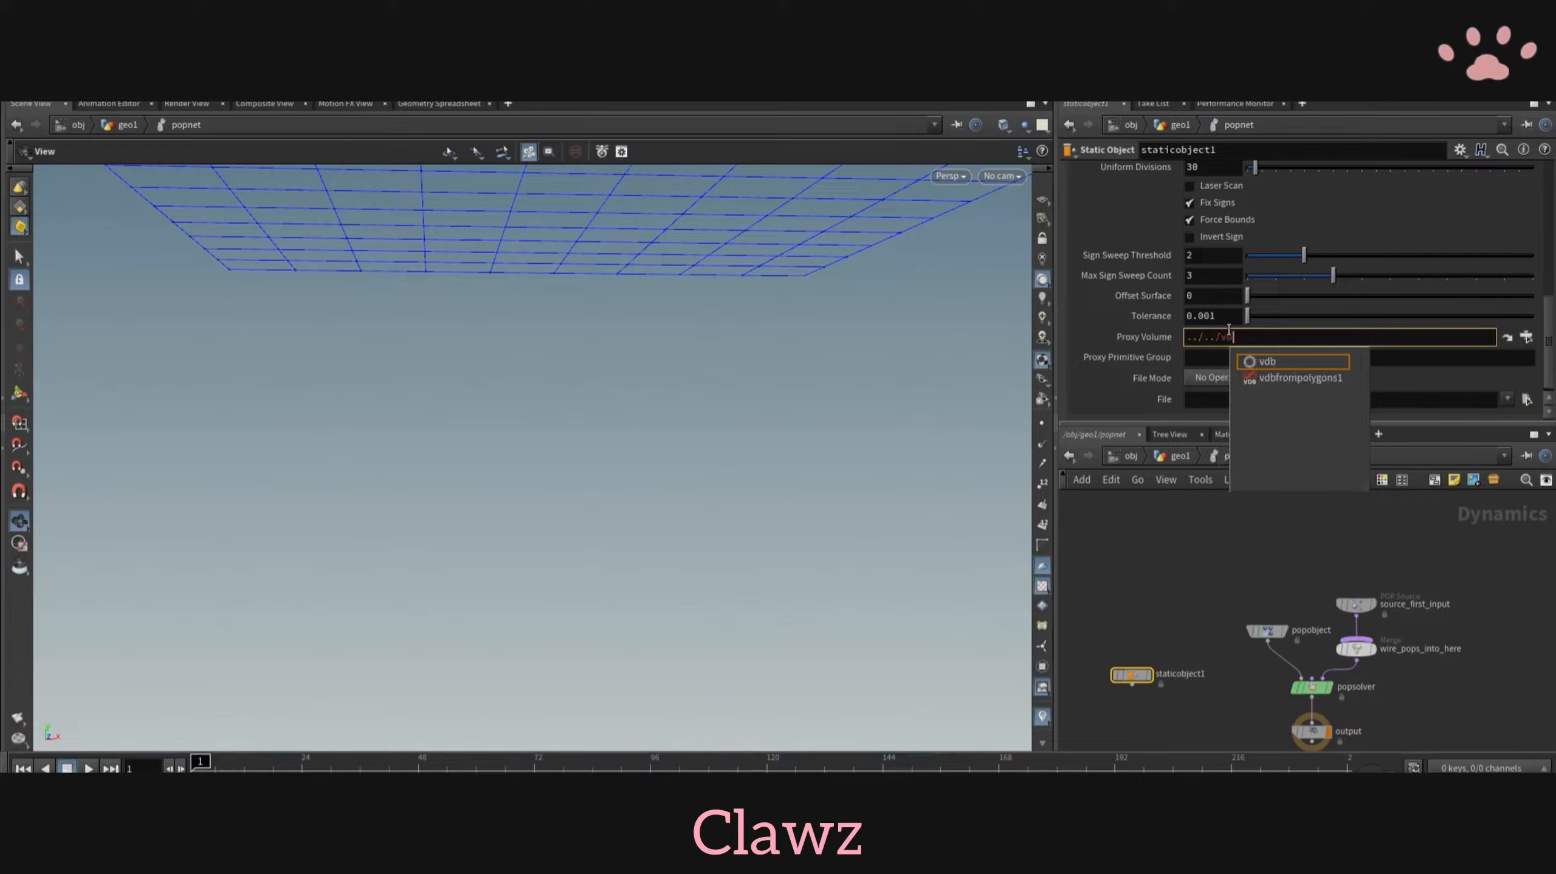
# - Insert a Merge node between popsolver and output, and wire in the static object as its first input
pyautogui.scroll(-1, 1219, 738)
pyautogui.moveTo(1218, 738); pyautogui.dragTo(1320, 644, button='middle')
pyautogui.press('Tab')
pyautogui.write('merge')
pyautogui.press('Return')
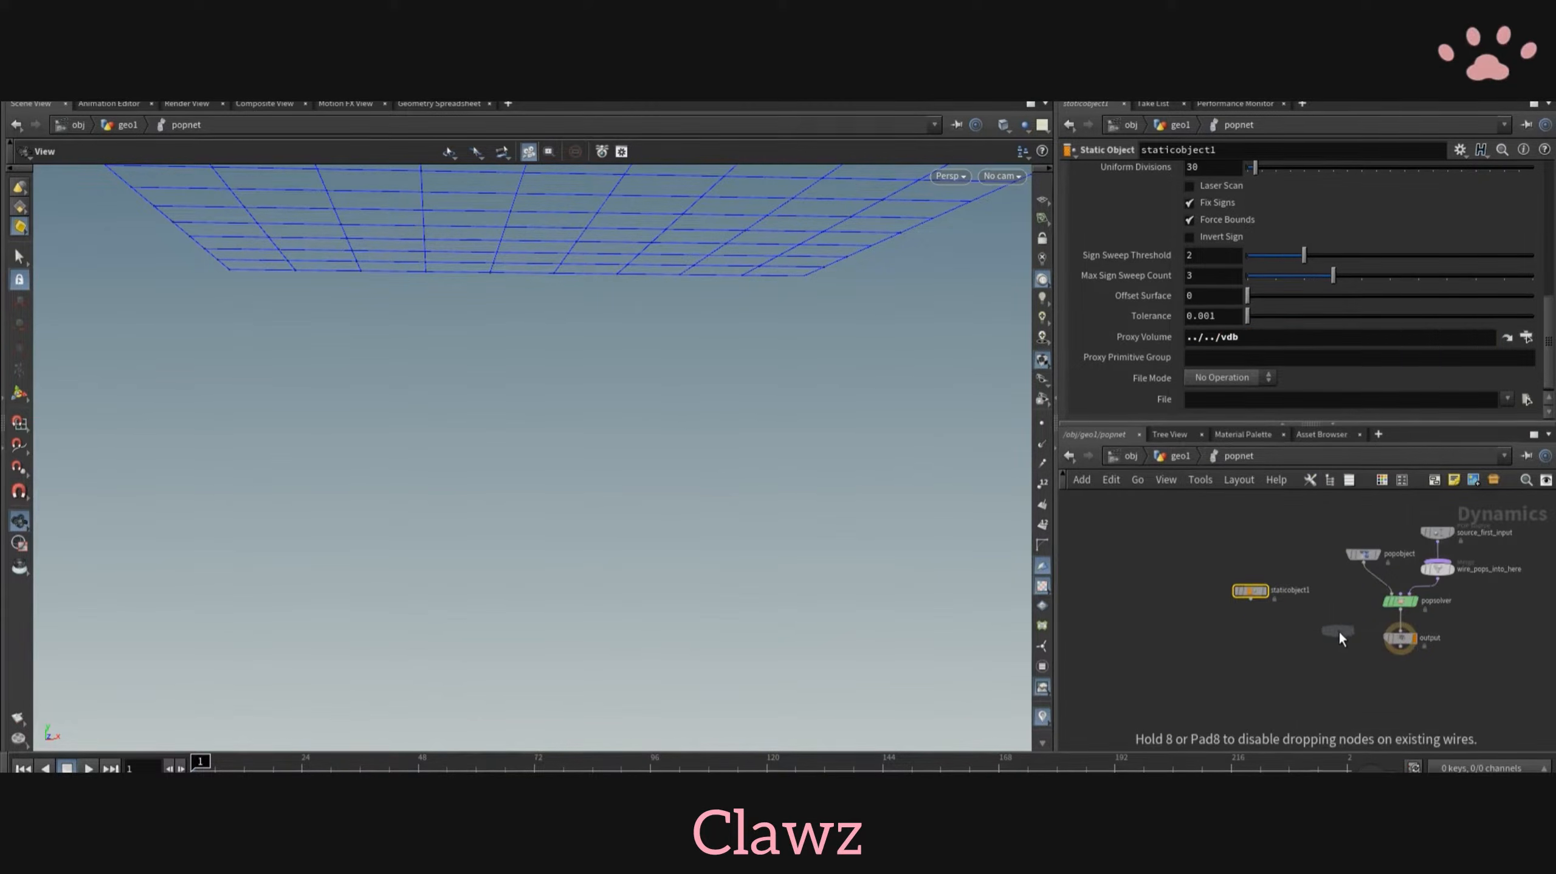
pyautogui.scroll(3, 1342, 631)
pyautogui.click(1433, 631)
pyautogui.moveTo(1180, 577); pyautogui.dragTo(1439, 625)
pyautogui.hotkey('shift', 'r')
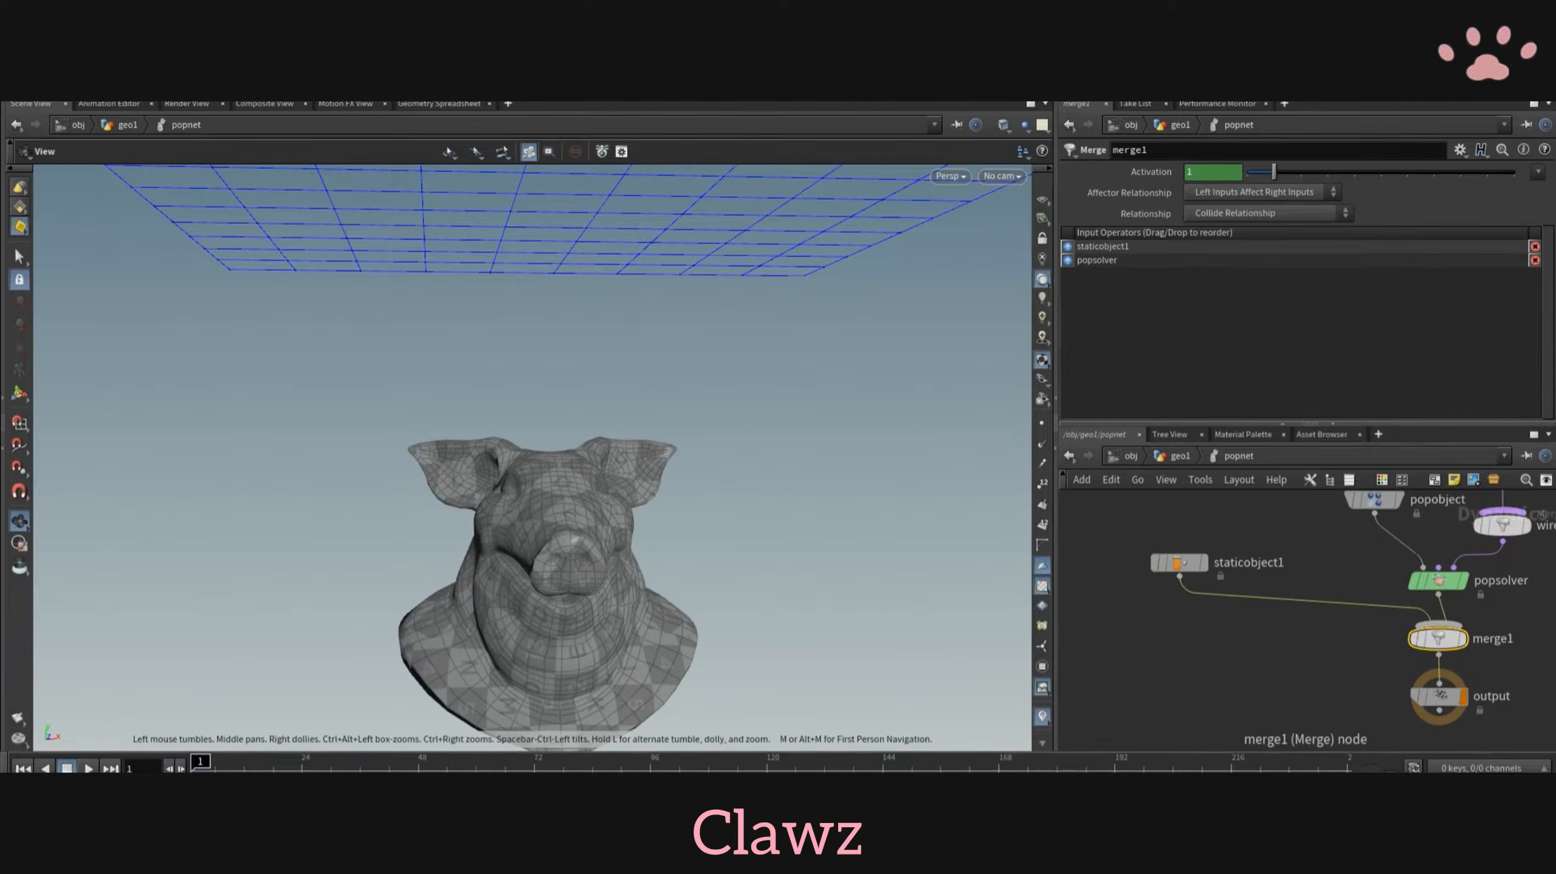
# - Play the simulation and examine the birth settings of the source_first_input node
pyautogui.click(89, 769)
pyautogui.click(88, 768)
pyautogui.scroll(-3, 1469, 661)
pyautogui.moveTo(1493, 660); pyautogui.dragTo(1341, 704, button='middle')
pyautogui.click(1323, 595)
pyautogui.scroll(3, 1408, 551)
pyautogui.click(1118, 194)
pyautogui.scroll(-4, 1320, 638)
# - Insert a Gravity Force node between the merge and the output
pyautogui.press('Tab')
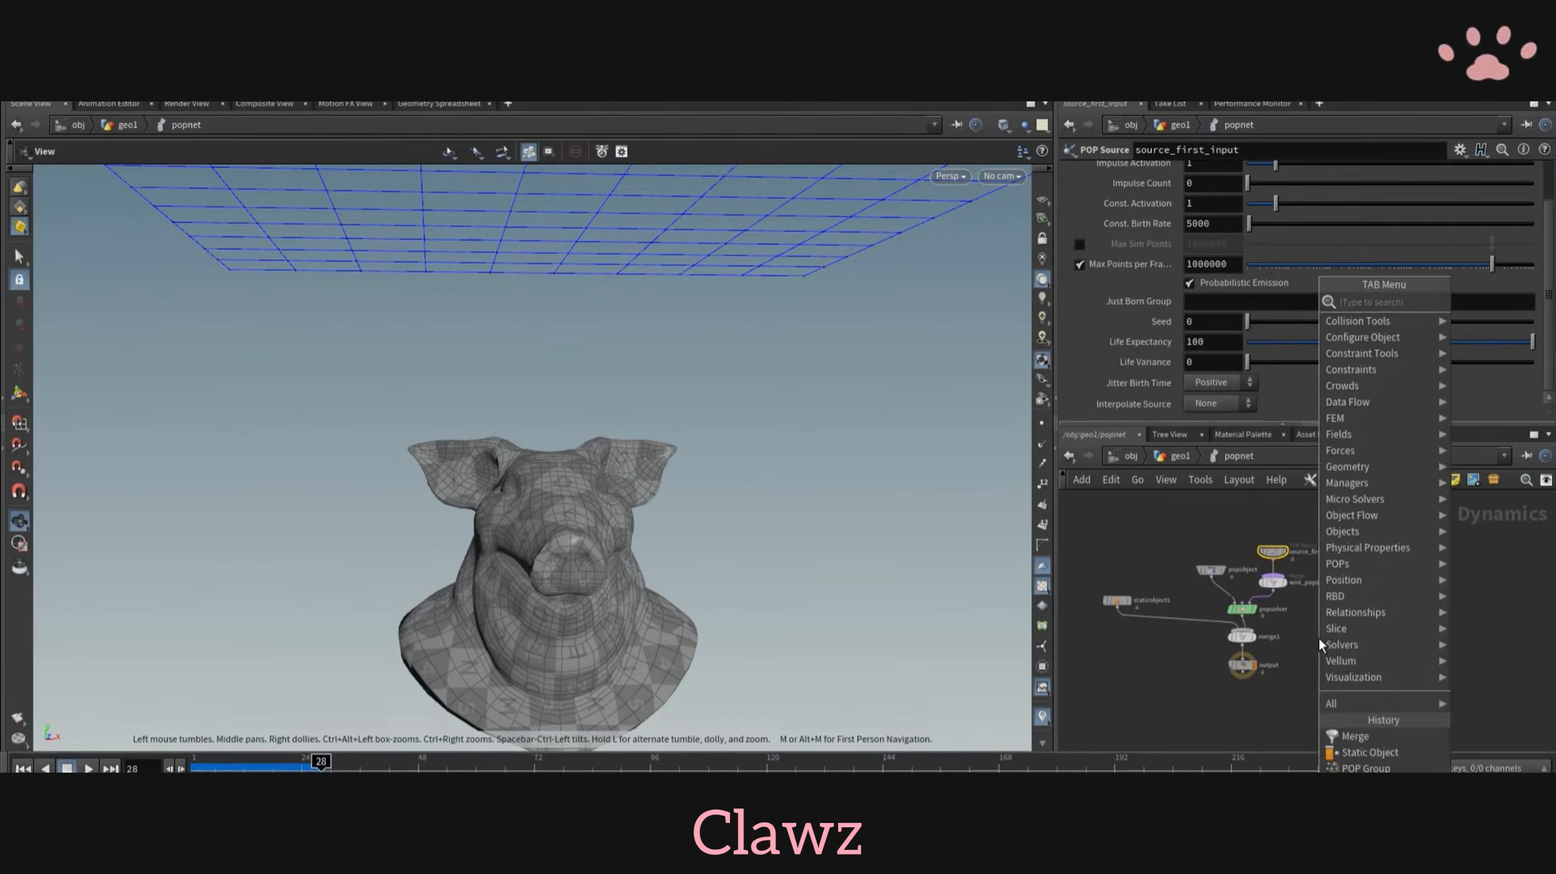
pyautogui.press('Escape')
pyautogui.press('Tab')
pyautogui.write('gra')
pyautogui.click(1163, 304)
pyautogui.click(1242, 651)
pyautogui.scroll(4, 1242, 651)
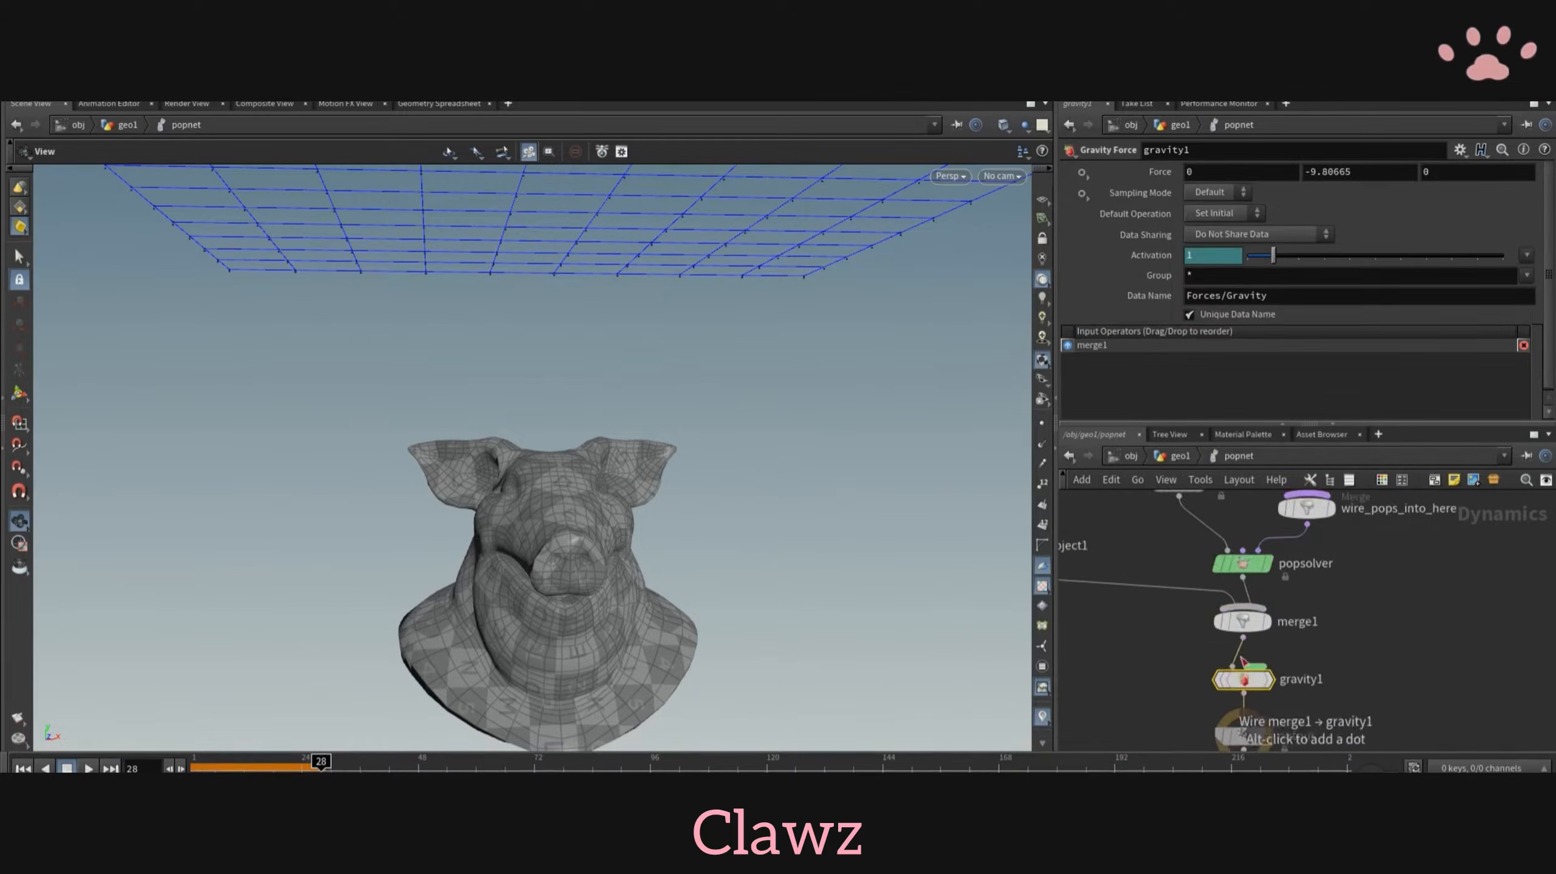
# - Review the POP source's emission settings, and replay the simulation from the first frame to examine the falling particles around the pig head
pyautogui.moveTo(1266, 509); pyautogui.dragTo(1197, 732, button='middle')
pyautogui.click(1234, 667)
pyautogui.scroll(2, 1168, 375)
pyautogui.click(1080, 194)
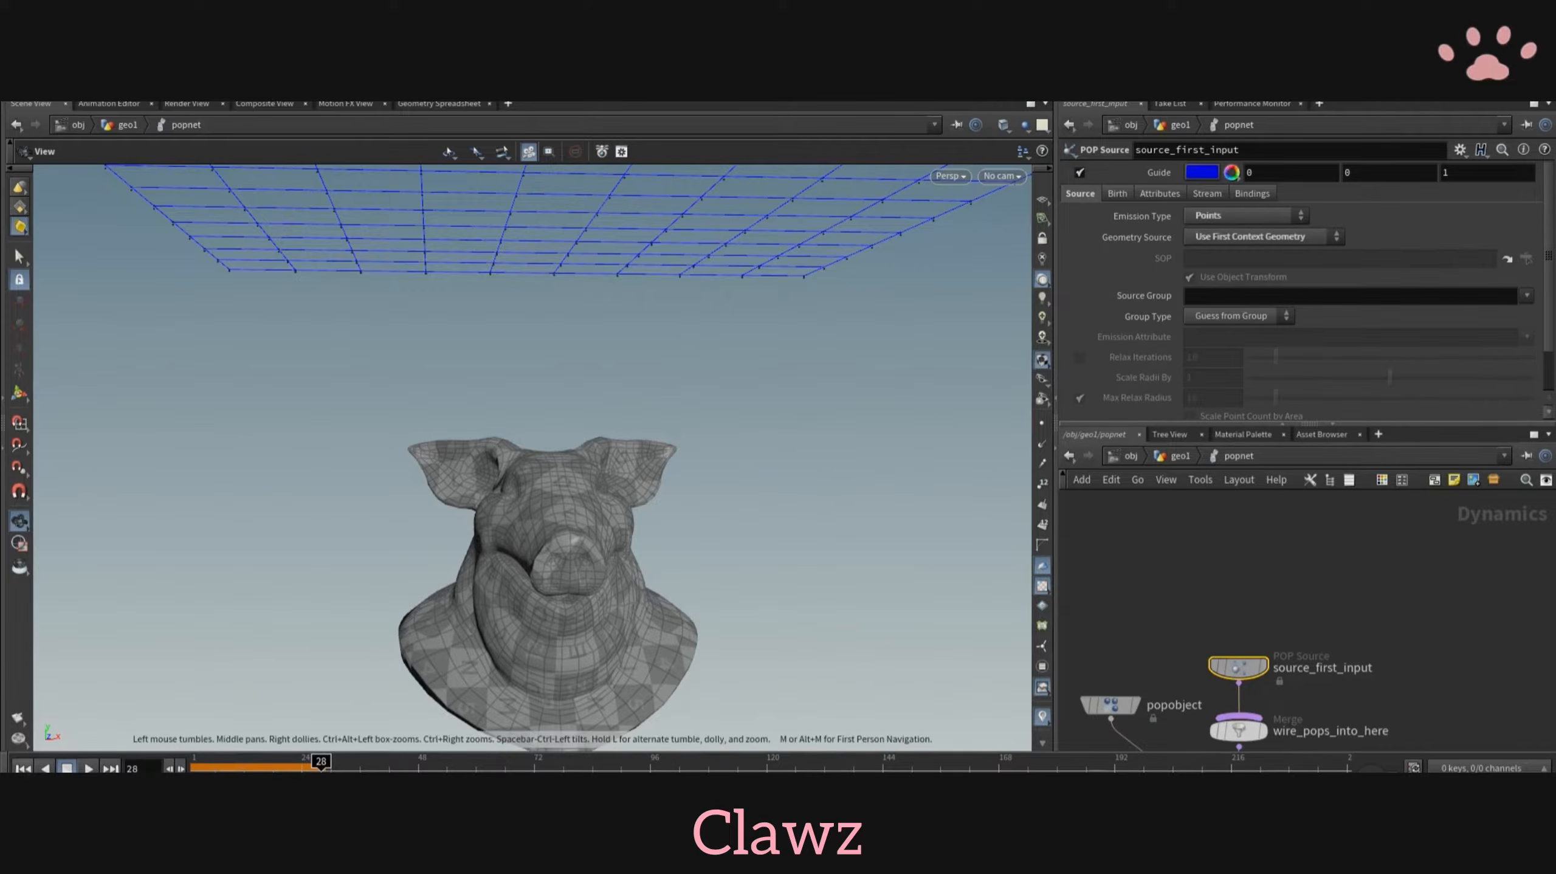
pyautogui.click(23, 768)
pyautogui.click(89, 769)
pyautogui.moveTo(323, 562); pyautogui.dragTo(340, 562)
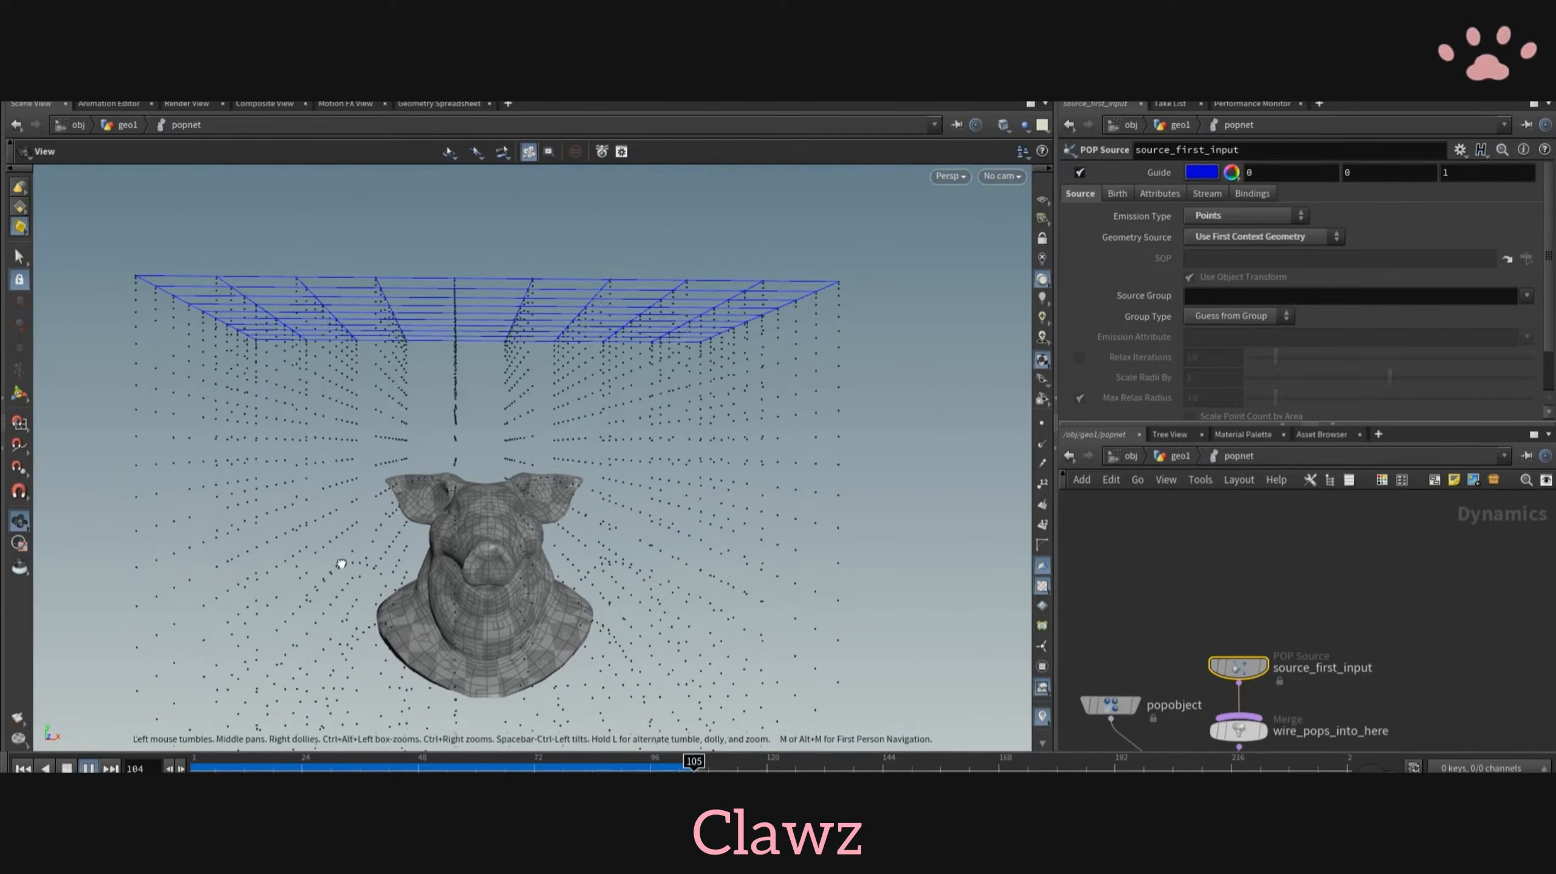
pyautogui.click(89, 768)
pyautogui.moveTo(288, 514); pyautogui.dragTo(250, 528)
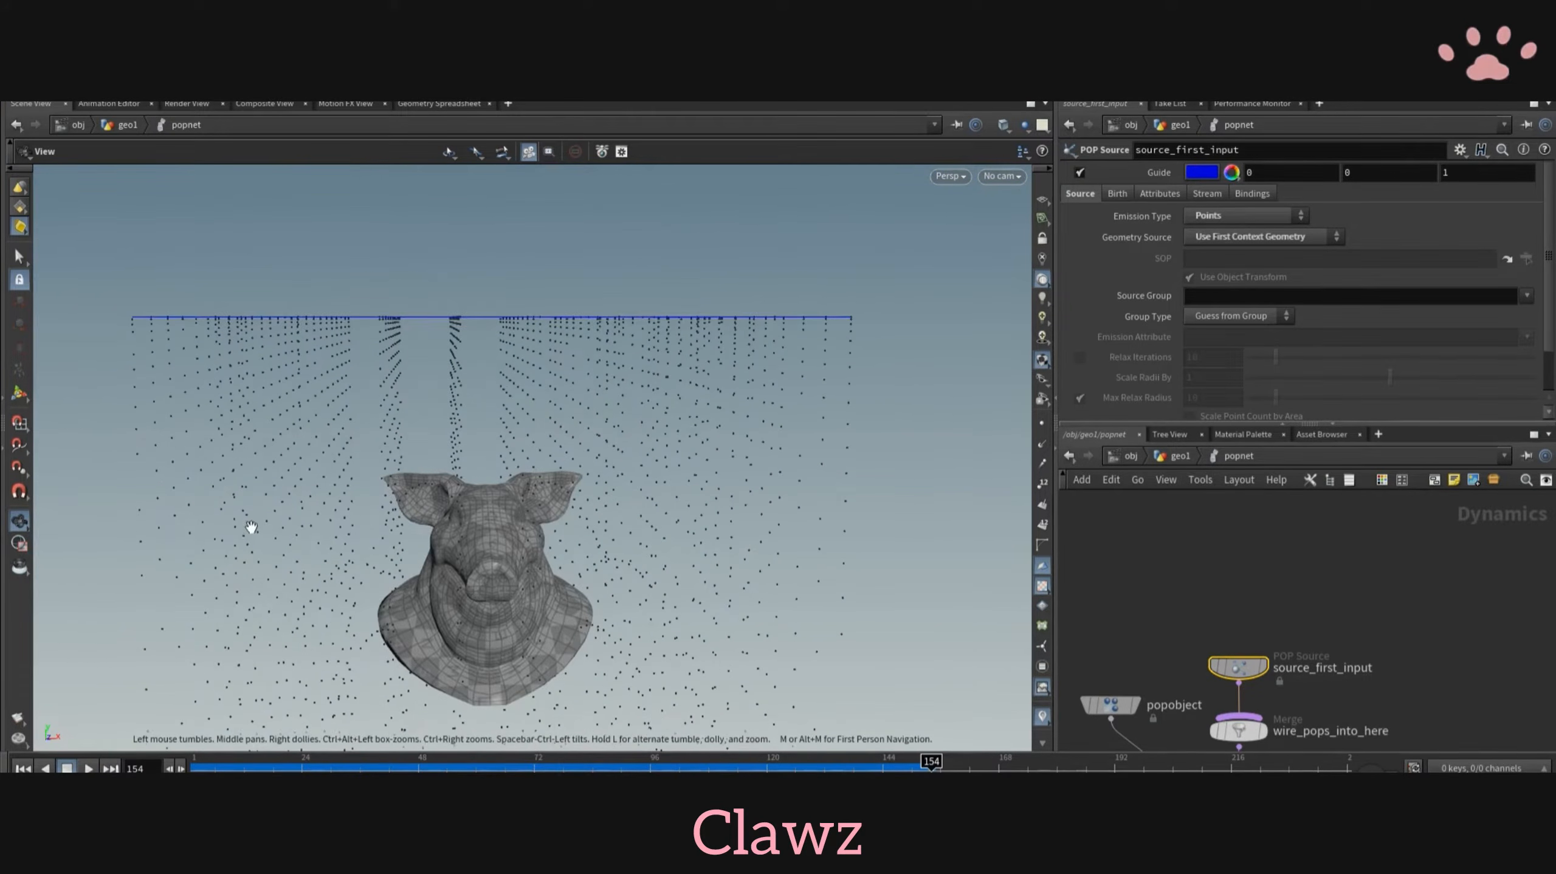
# - Set the initial velocity of source_first_input to Add to inherited velocity
pyautogui.scroll(4, 1106, 549)
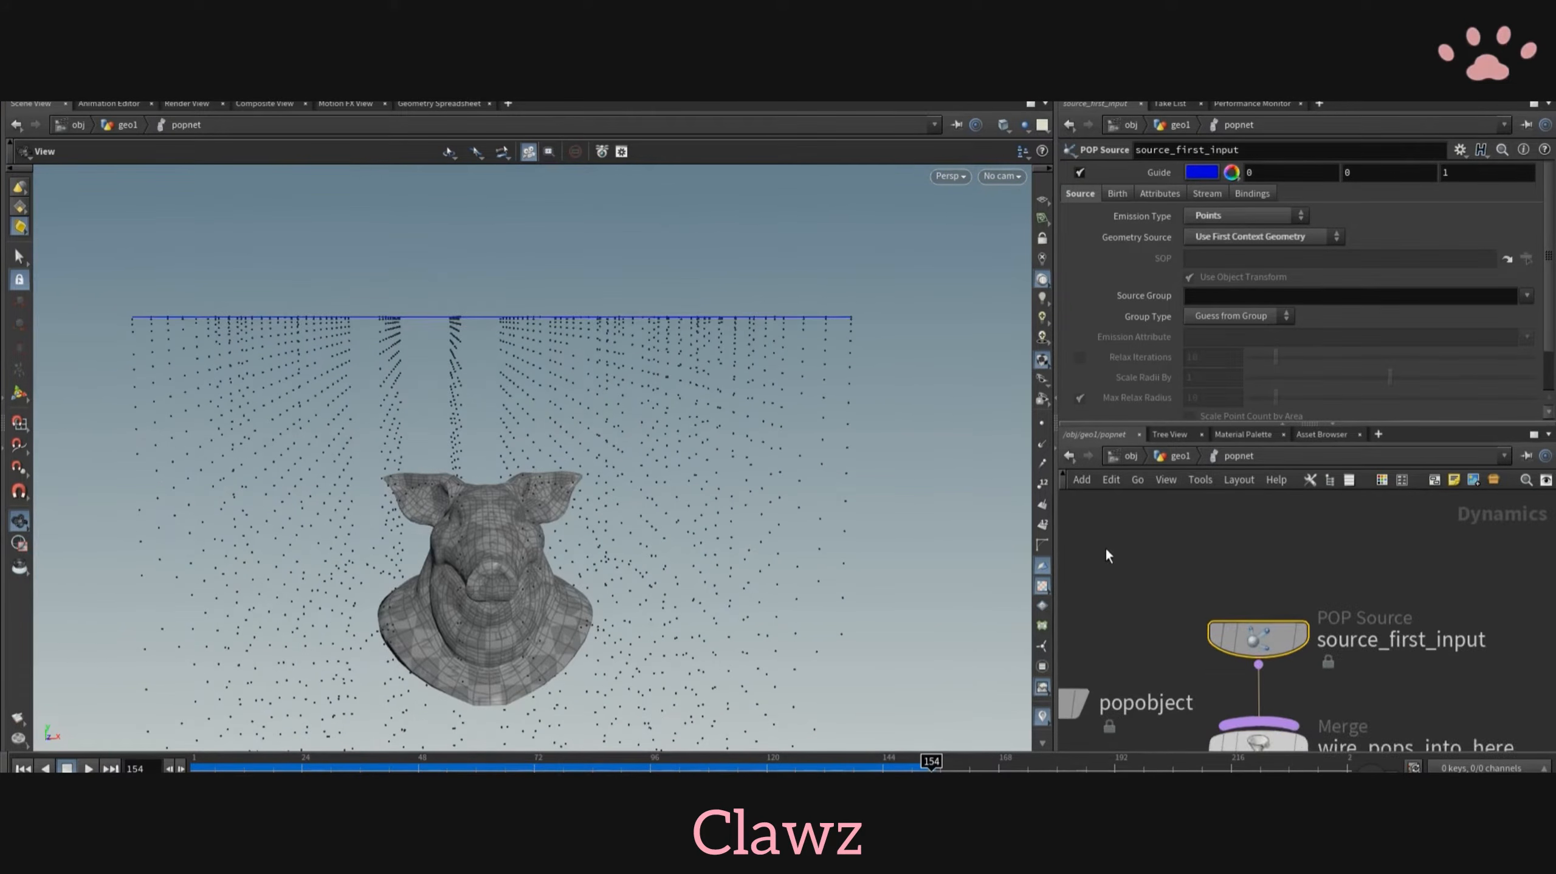
pyautogui.click(1117, 194)
pyautogui.click(1160, 193)
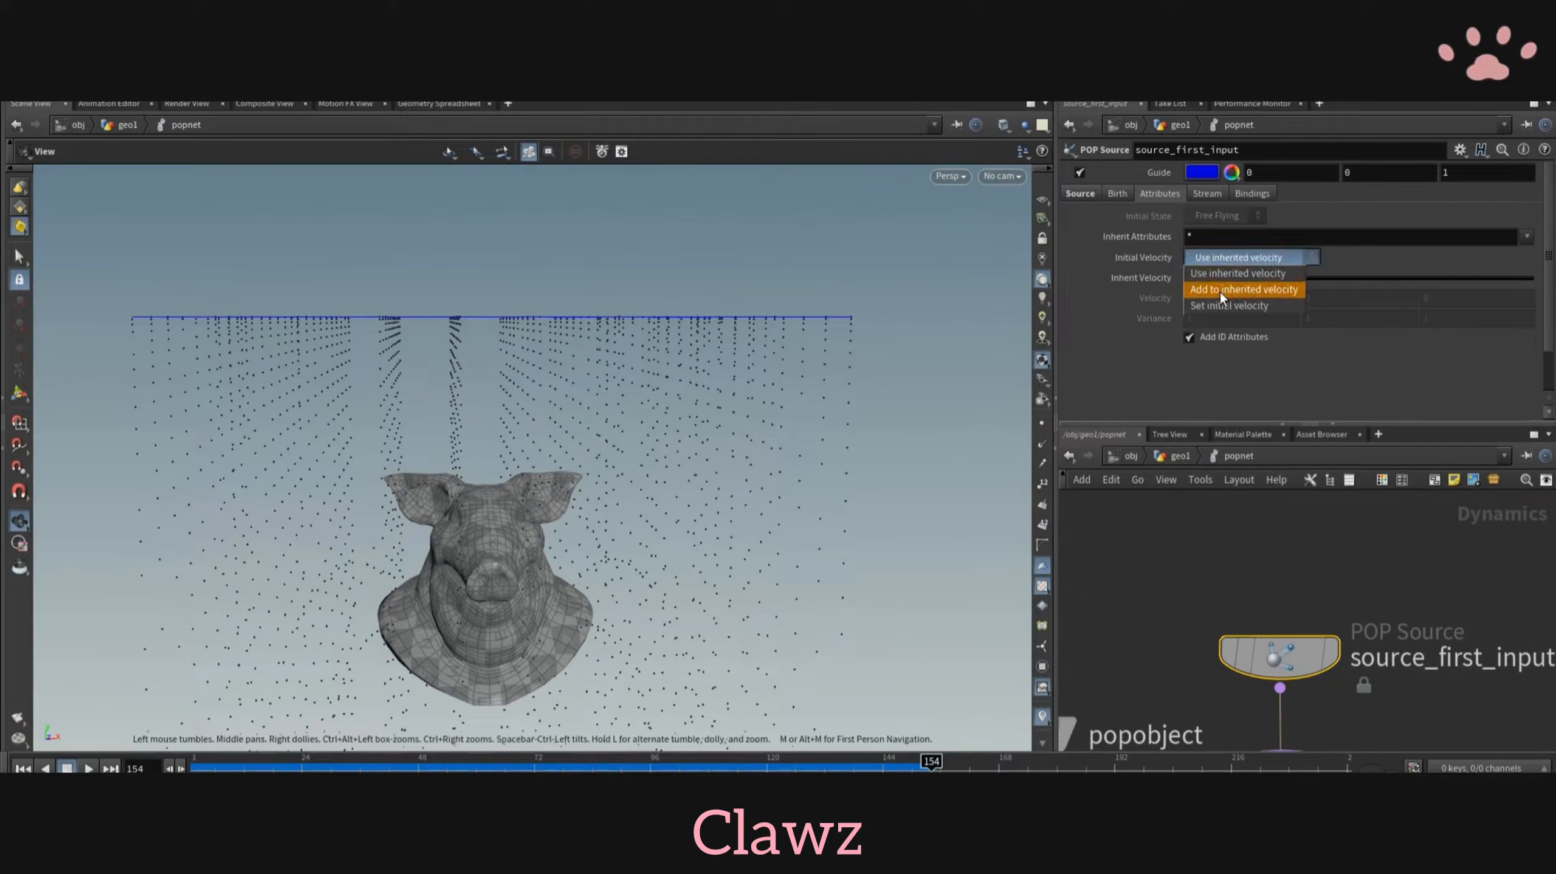
pyautogui.click(1221, 290)
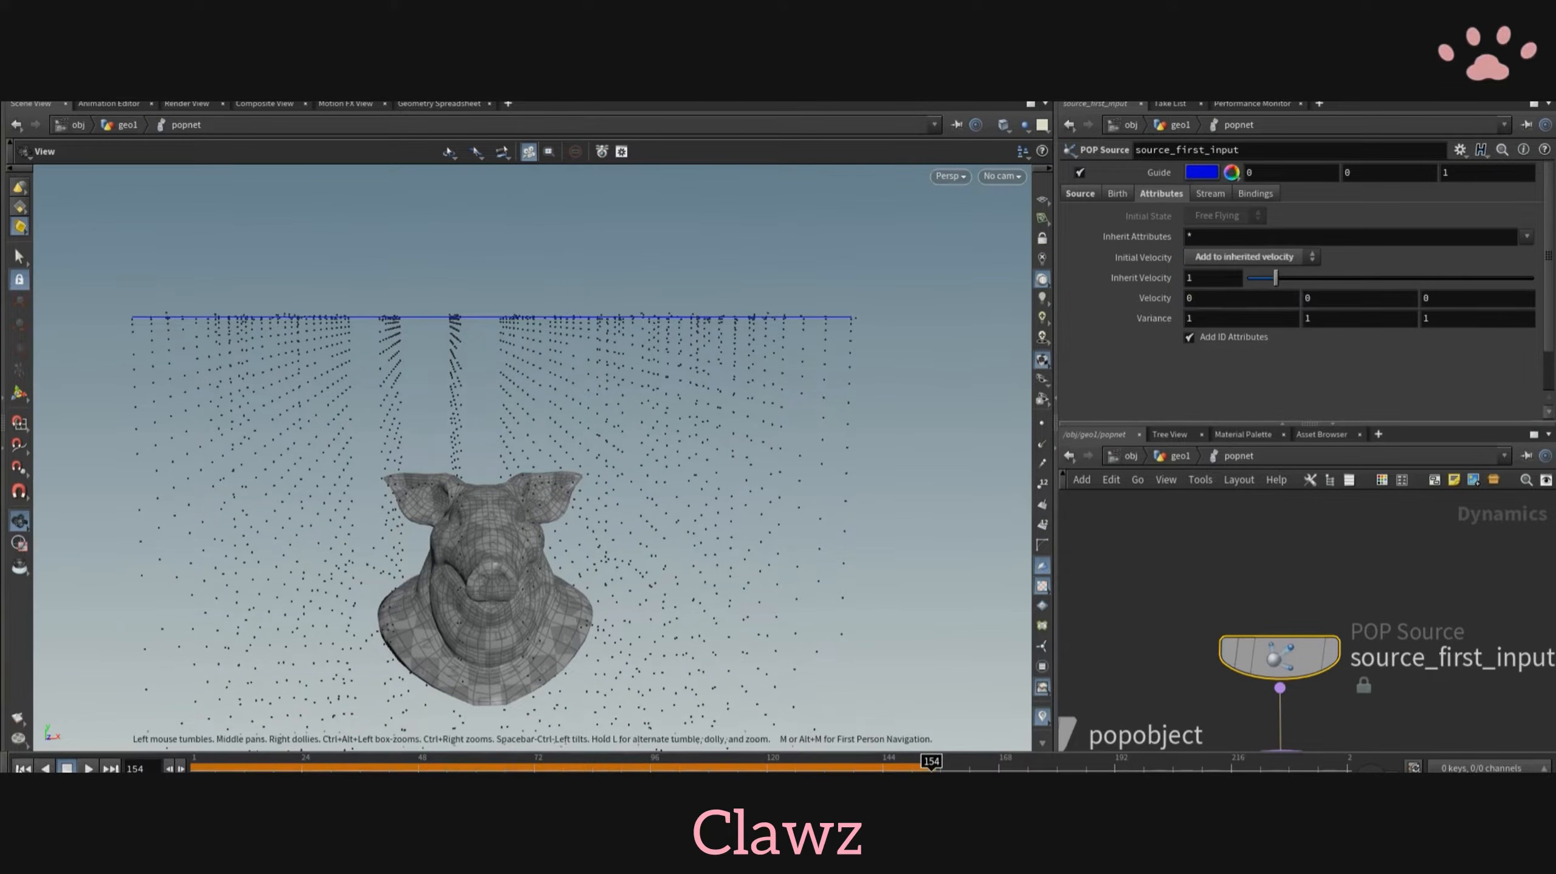
# - Replay the simulation from the first frame and examine how the particles scatter around the pig head from several angles
pyautogui.click(21, 769)
pyautogui.click(88, 769)
pyautogui.moveTo(412, 554); pyautogui.dragTo(351, 493, button='middle')
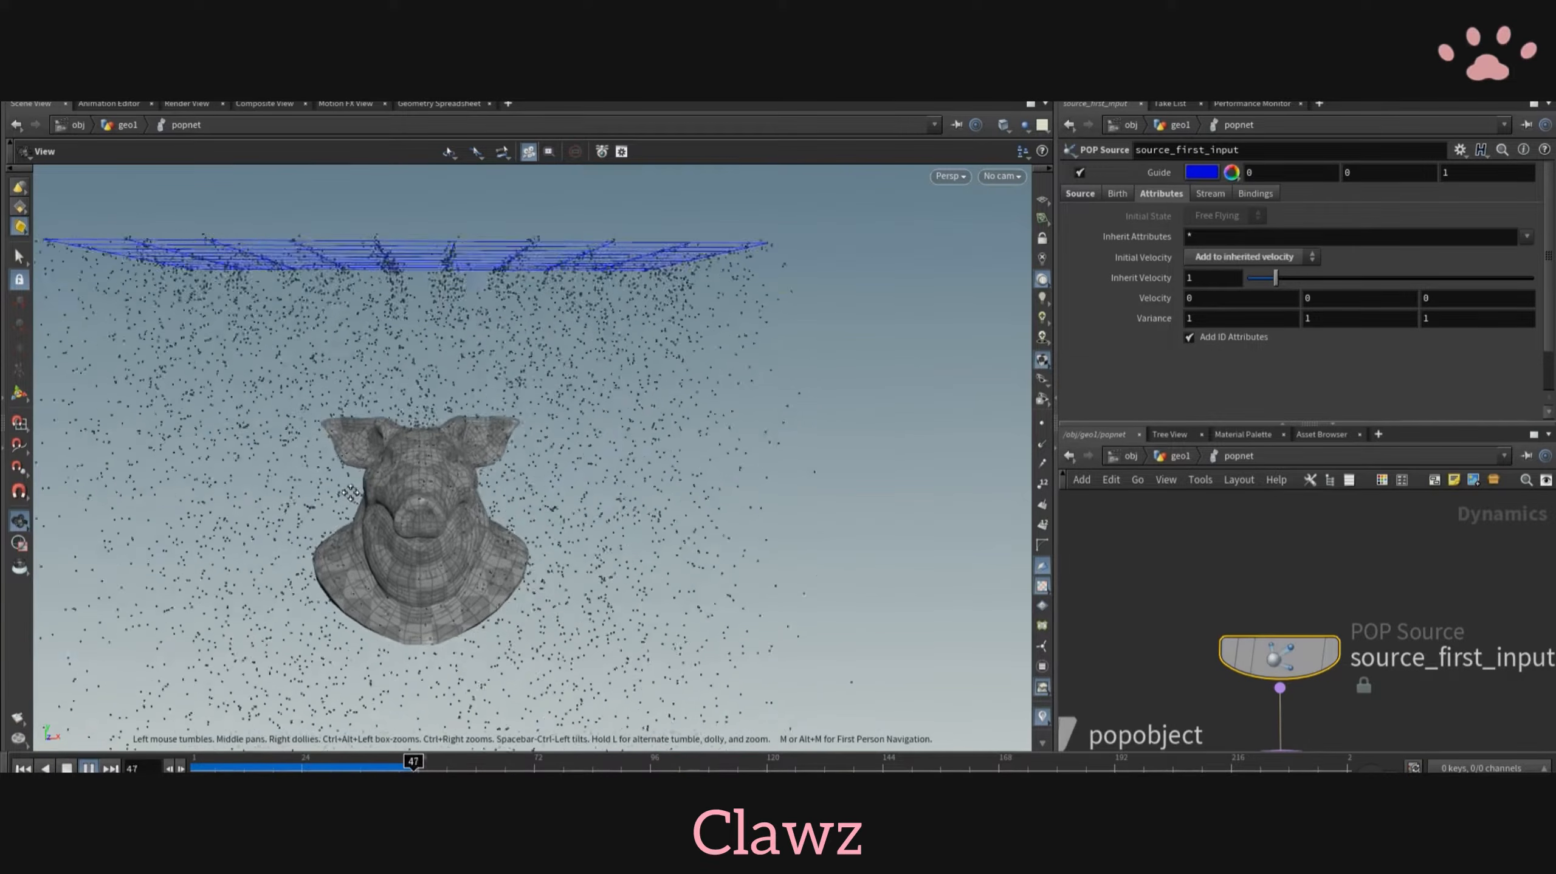
pyautogui.moveTo(351, 493); pyautogui.dragTo(341, 474)
pyautogui.scroll(5, 299, 552)
pyautogui.moveTo(299, 552); pyautogui.dragTo(291, 548, button='middle')
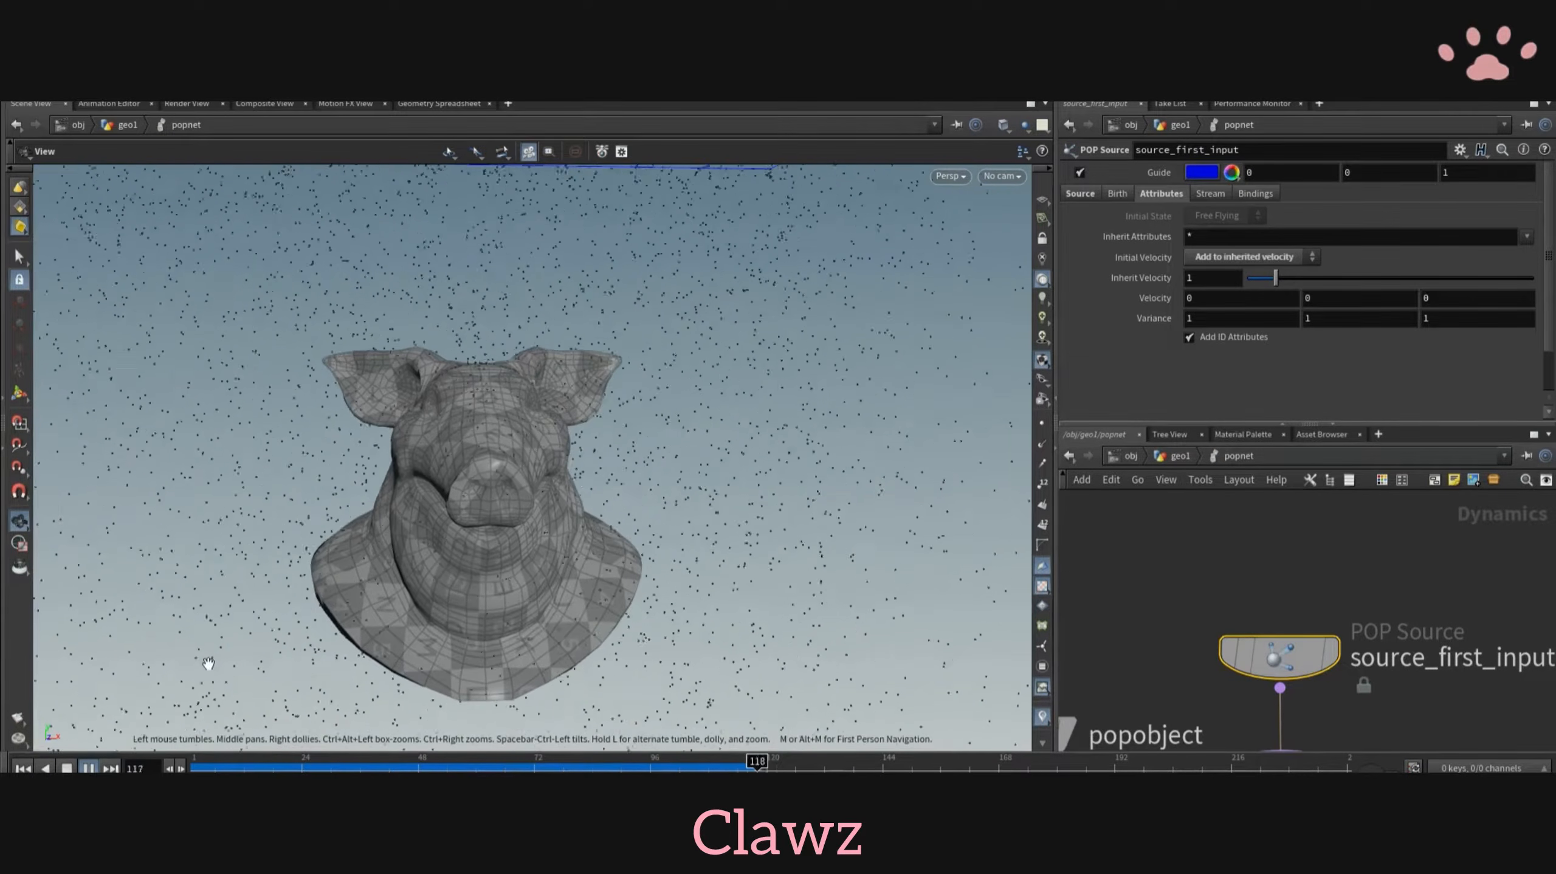
pyautogui.moveTo(208, 663); pyautogui.dragTo(205, 604)
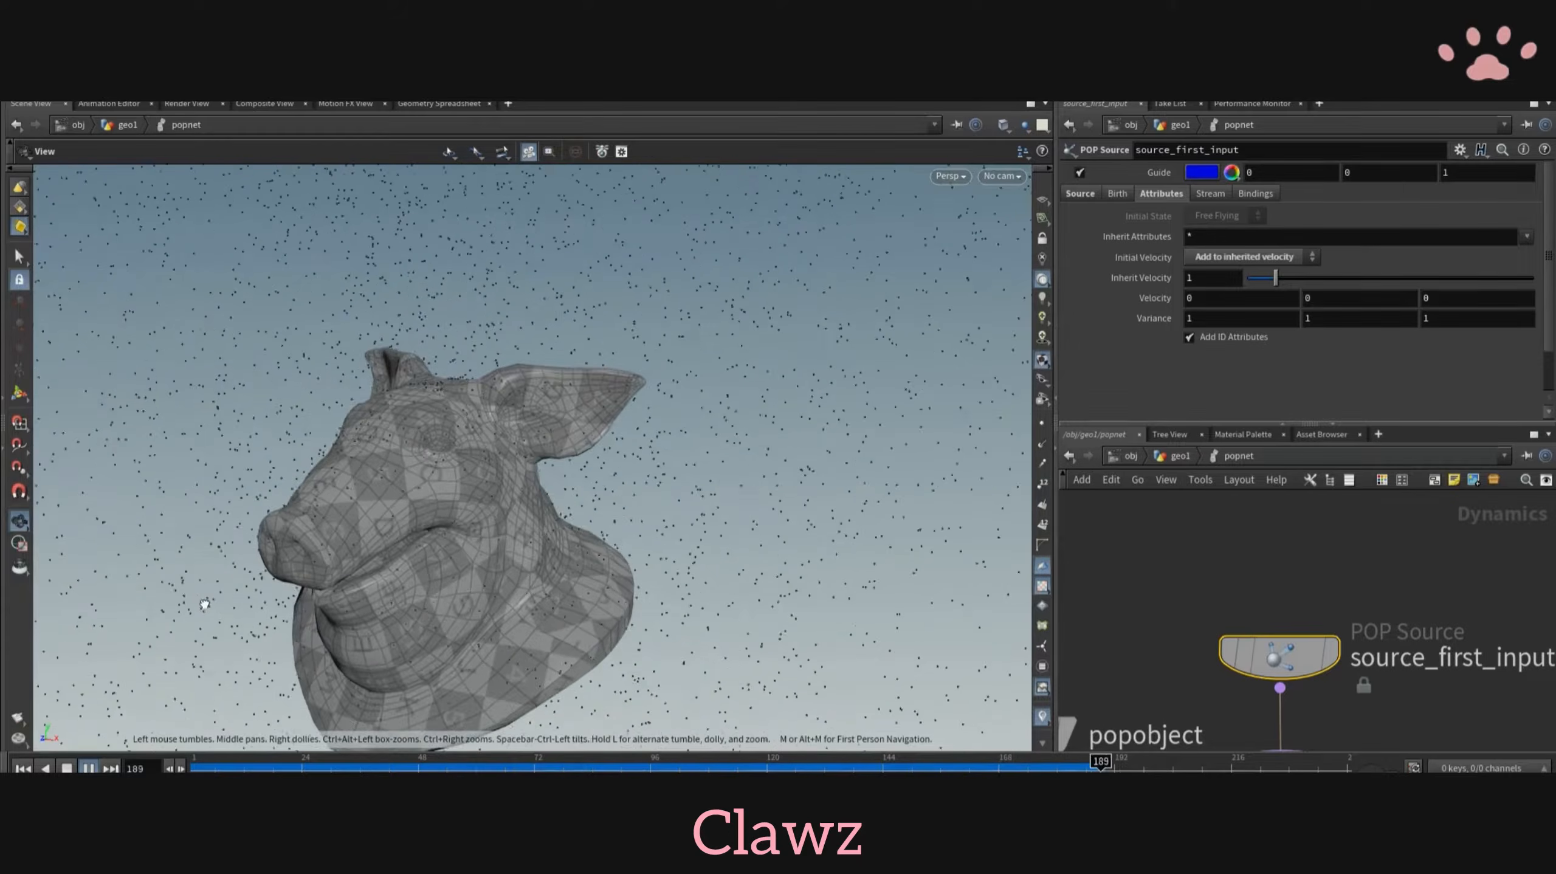
pyautogui.scroll(4, 375, 538)
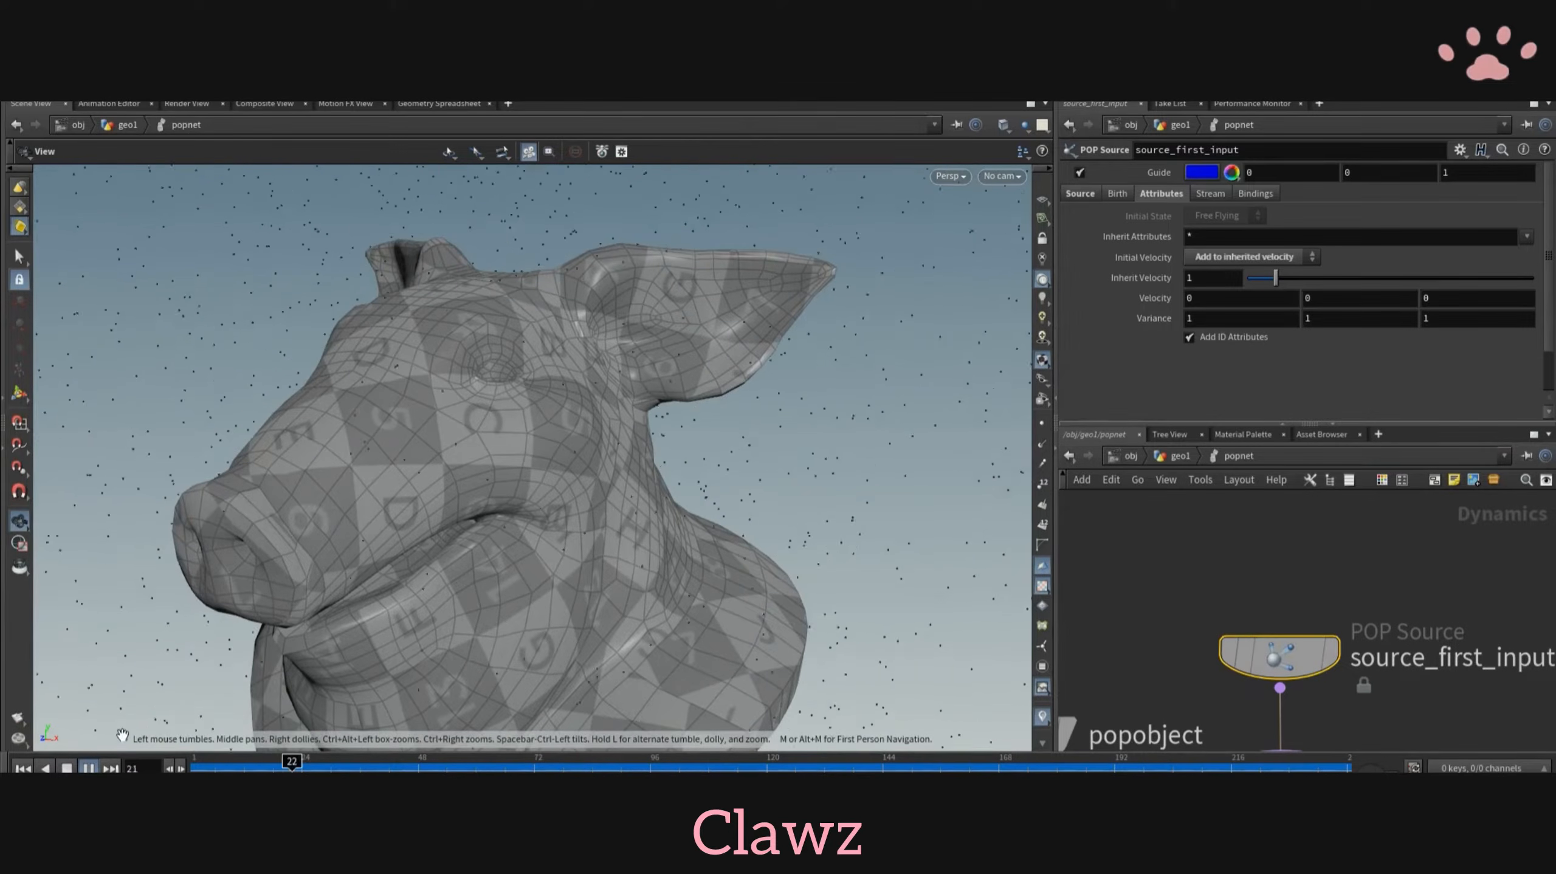
pyautogui.click(89, 767)
pyautogui.moveTo(275, 582); pyautogui.dragTo(533, 554)
# - Add a second Merge node beside the particle nodes and wire its output into wire_pops_into_here
pyautogui.scroll(-5, 1292, 704)
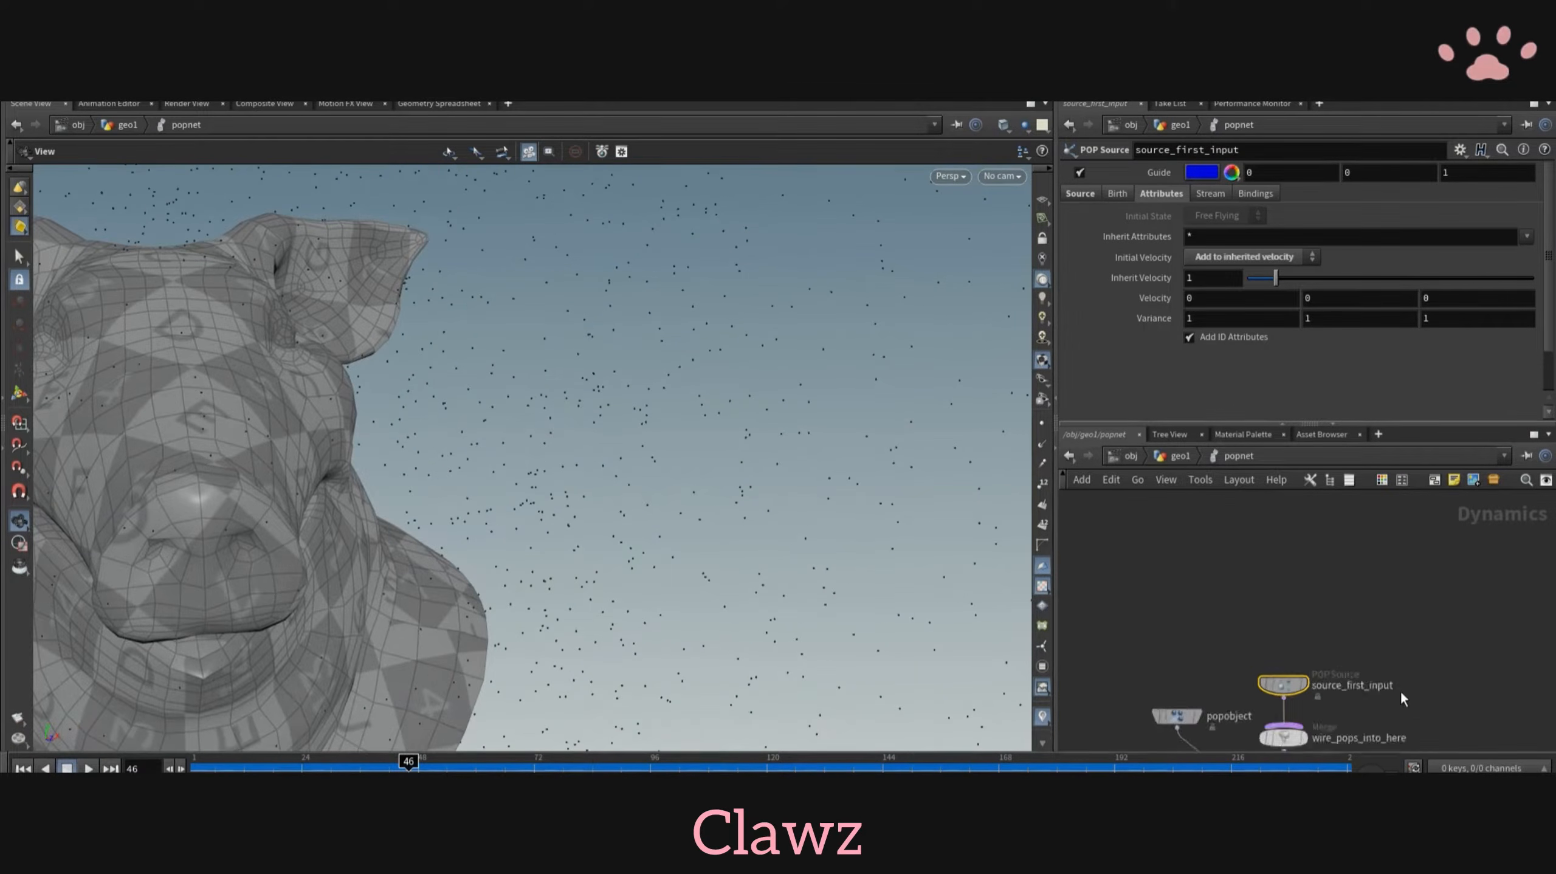
pyautogui.scroll(-3, 1400, 691)
pyautogui.moveTo(1371, 728); pyautogui.dragTo(1237, 645, button='middle')
pyautogui.press('Tab')
pyautogui.write('mer')
pyautogui.press('Return')
pyautogui.click(1297, 623)
pyautogui.scroll(4, 1292, 618)
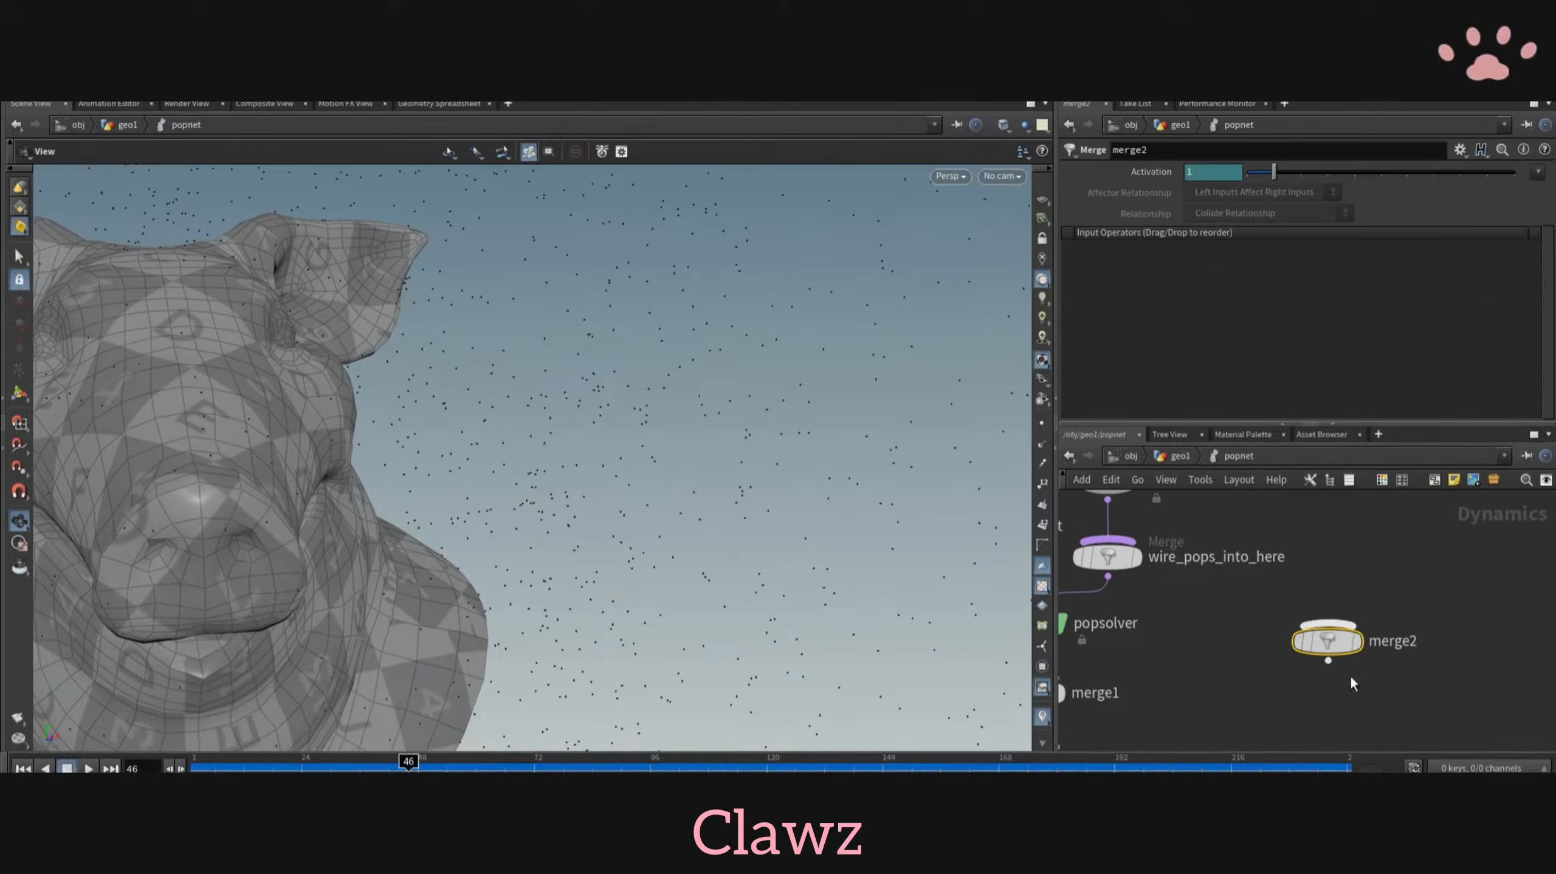
pyautogui.moveTo(1136, 535); pyautogui.dragTo(1132, 539)
pyautogui.moveTo(1249, 594); pyautogui.dragTo(1228, 638, button='middle')
pyautogui.moveTo(1308, 684); pyautogui.dragTo(1366, 535)
pyautogui.moveTo(1270, 532); pyautogui.dragTo(1348, 573, button='middle')
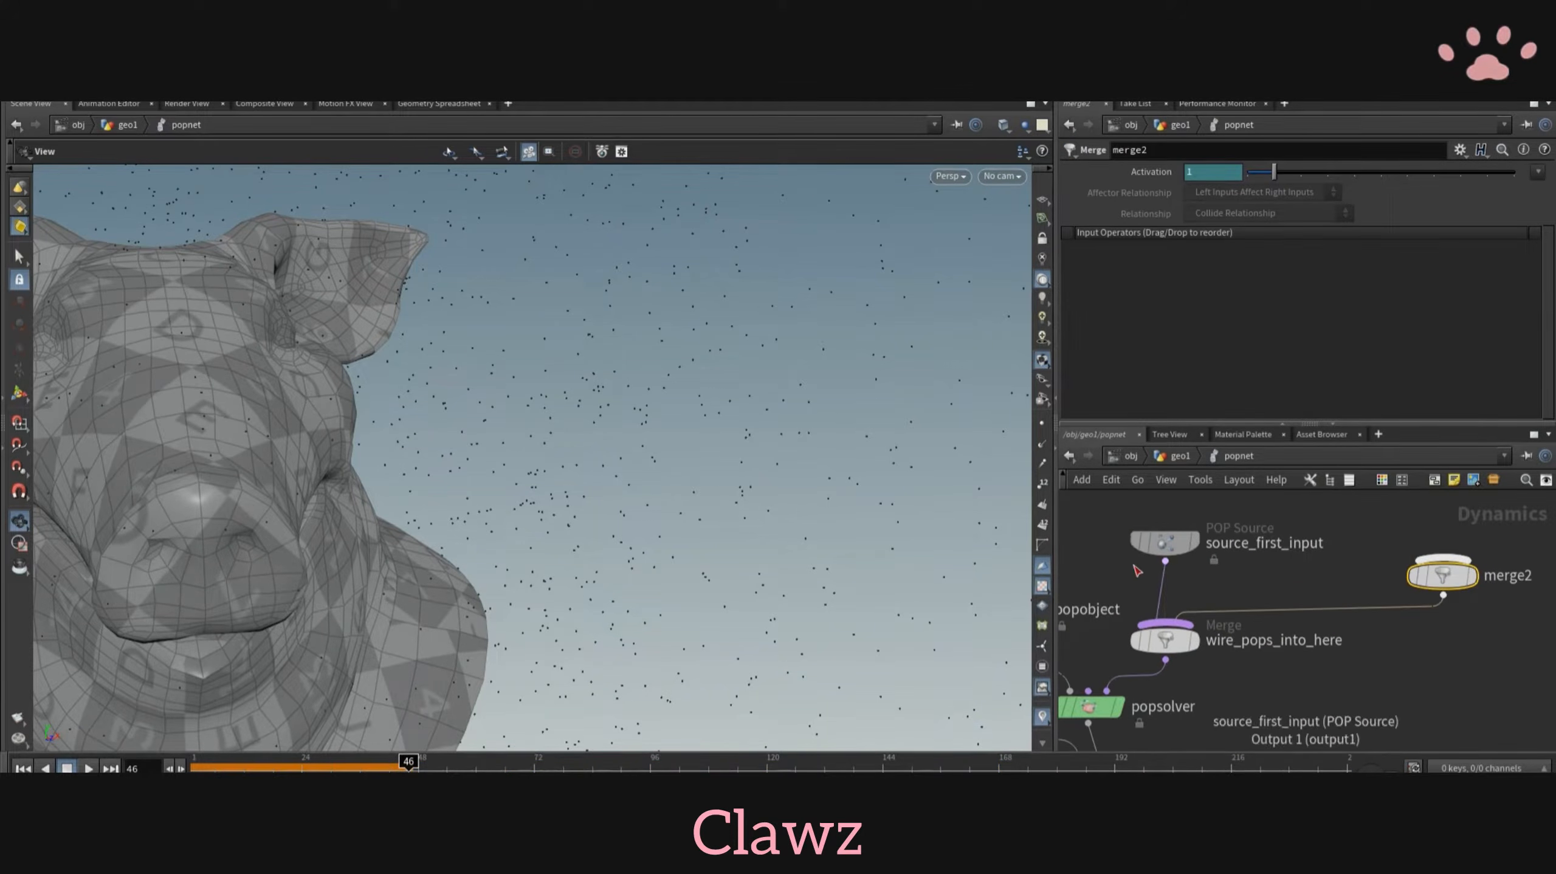
# - Insert a POP Collision Behavior node between source_first_input and wire_pops_into_here
pyautogui.press('Tab')
pyautogui.click(1350, 320)
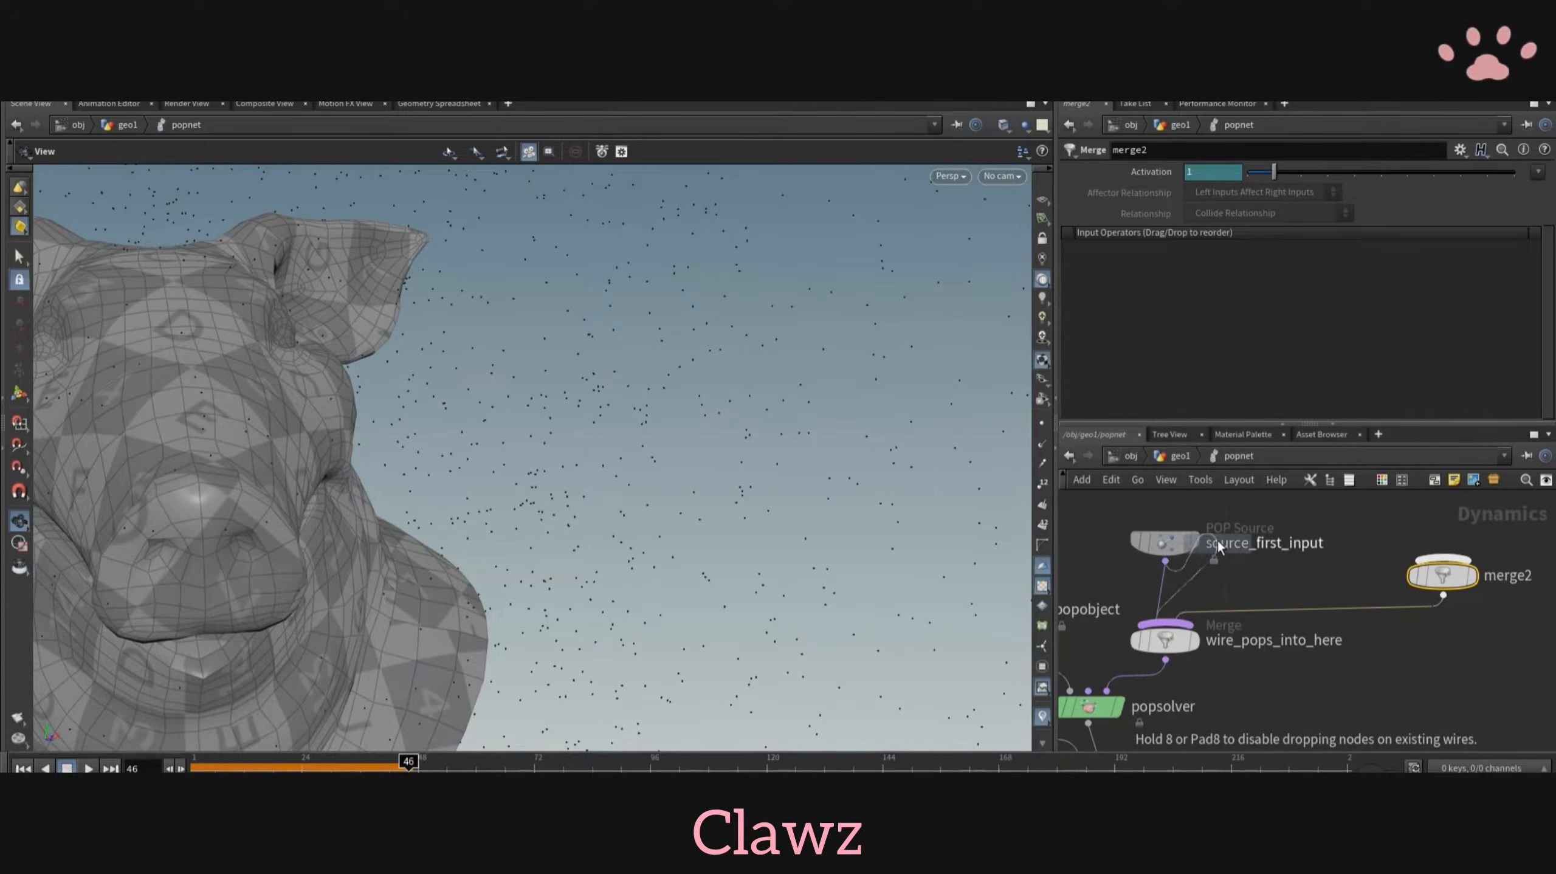
pyautogui.click(1220, 612)
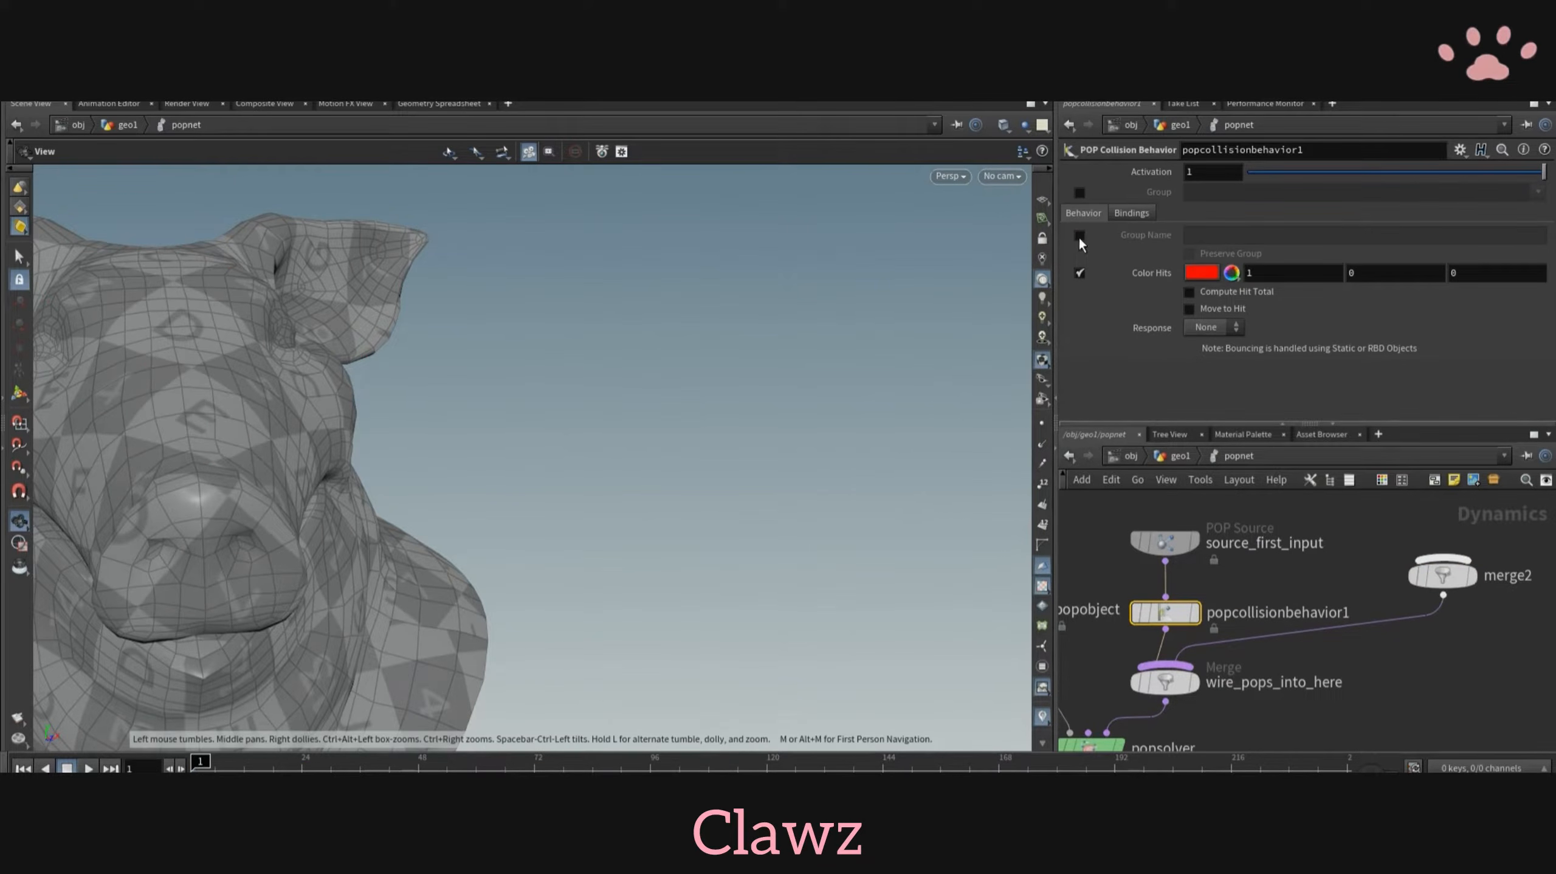
# - Enable the contact hit group on popcollisionbehavior1, set its response to Die, and turn on Preserve Group
pyautogui.click(1080, 237)
pyautogui.click(1187, 235)
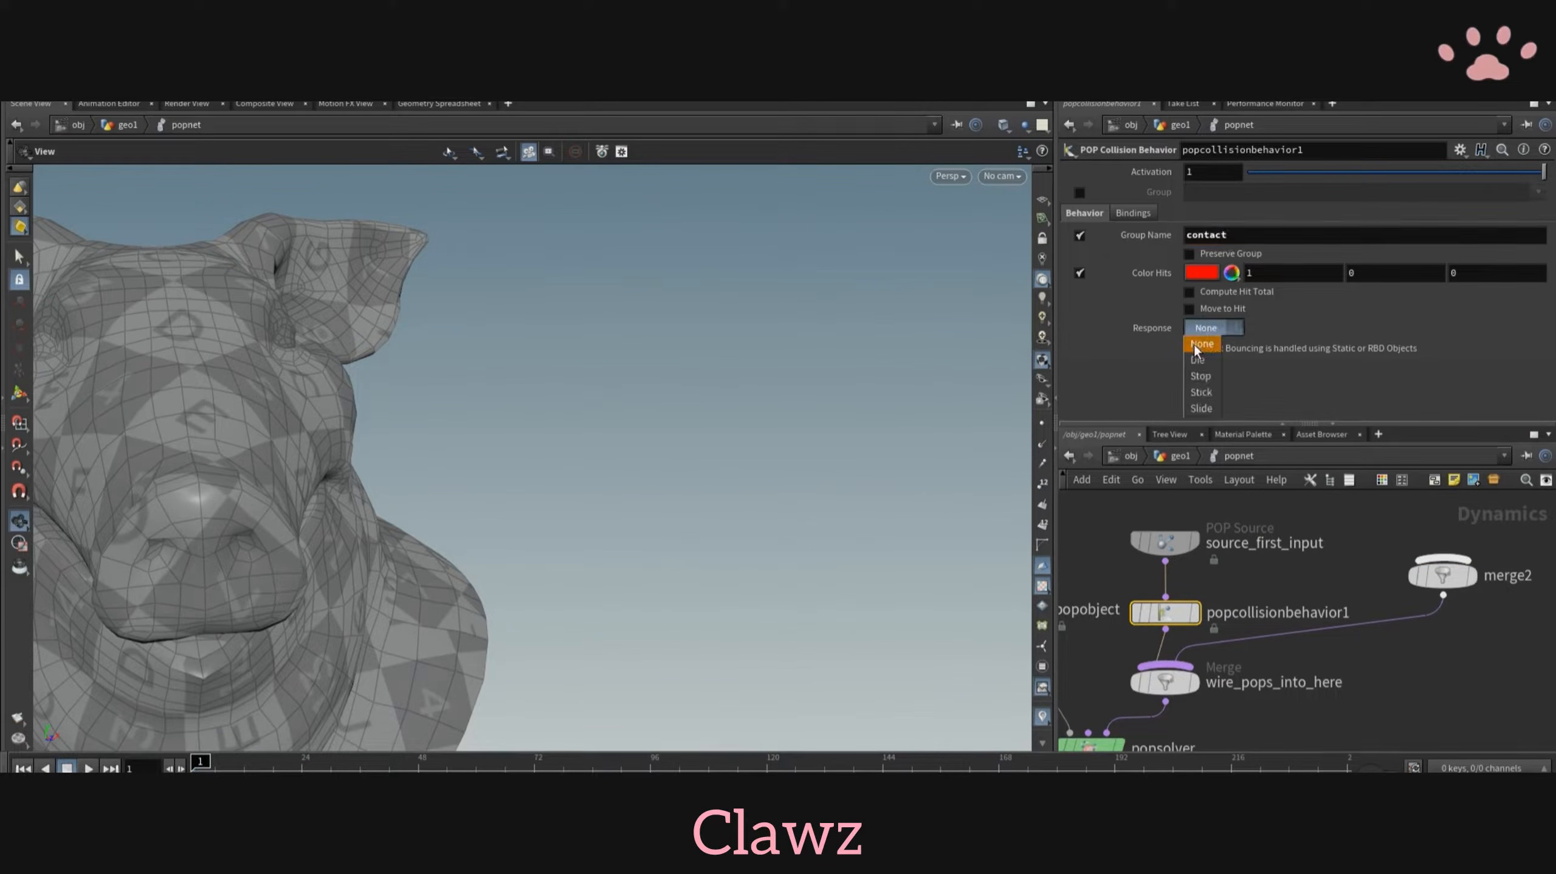
pyautogui.click(1199, 360)
pyautogui.click(89, 769)
pyautogui.click(67, 769)
pyautogui.scroll(-3, 1531, 551)
pyautogui.moveTo(1455, 510); pyautogui.dragTo(1301, 552, button='middle')
pyautogui.scroll(3, 1300, 552)
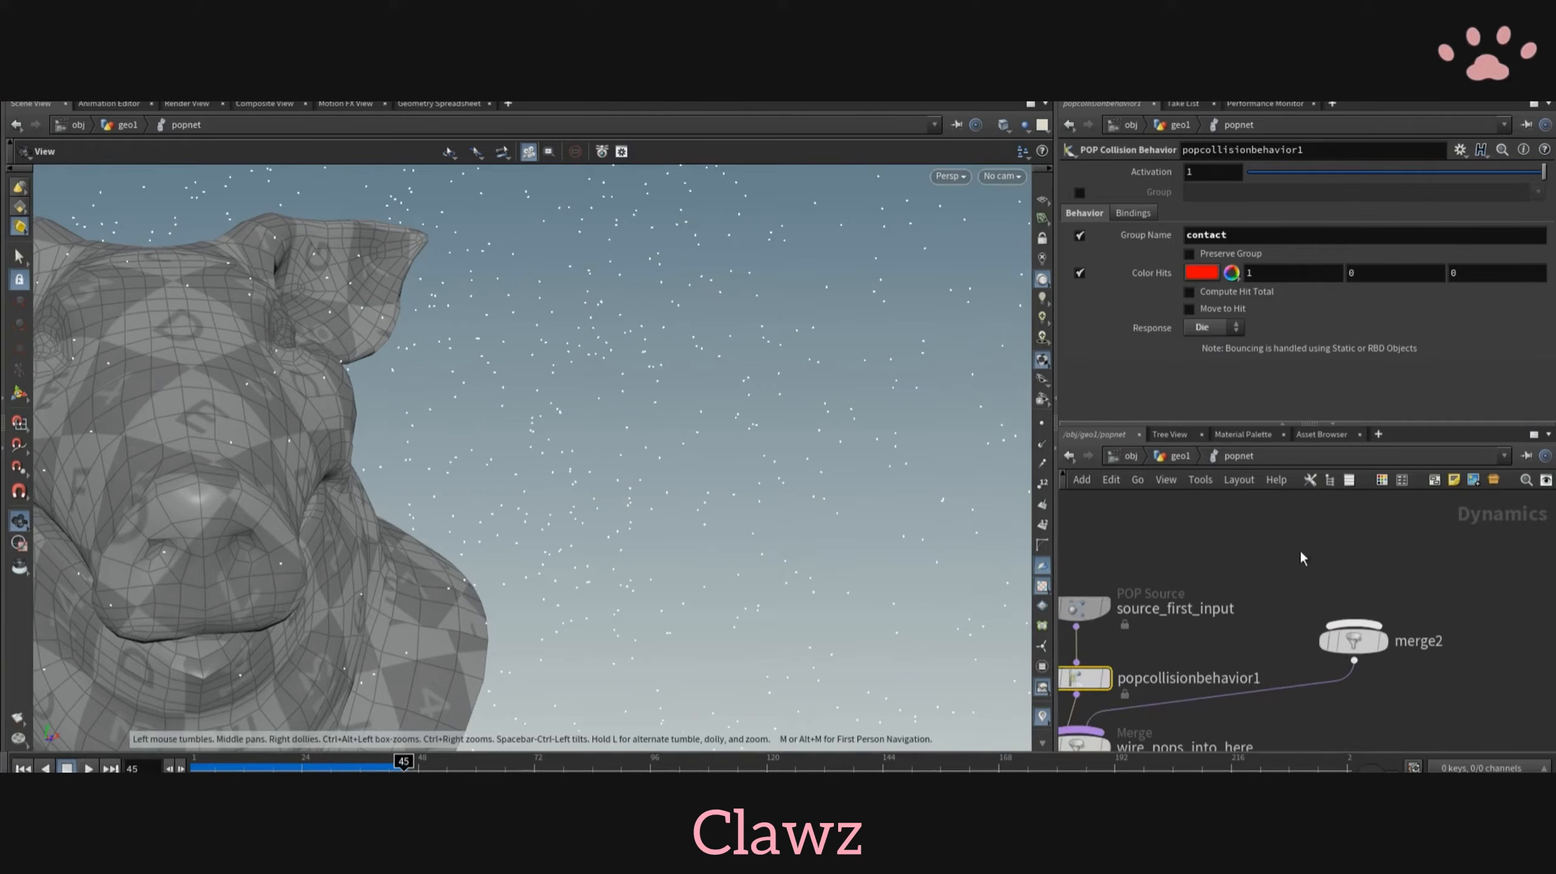
pyautogui.click(1193, 254)
# - Add a POP Stream node with a POP Replicate node connected below it
pyautogui.scroll(-3, 1247, 502)
pyautogui.moveTo(1246, 503); pyautogui.dragTo(1247, 572, button='middle')
pyautogui.press('Tab')
pyautogui.write('stream')
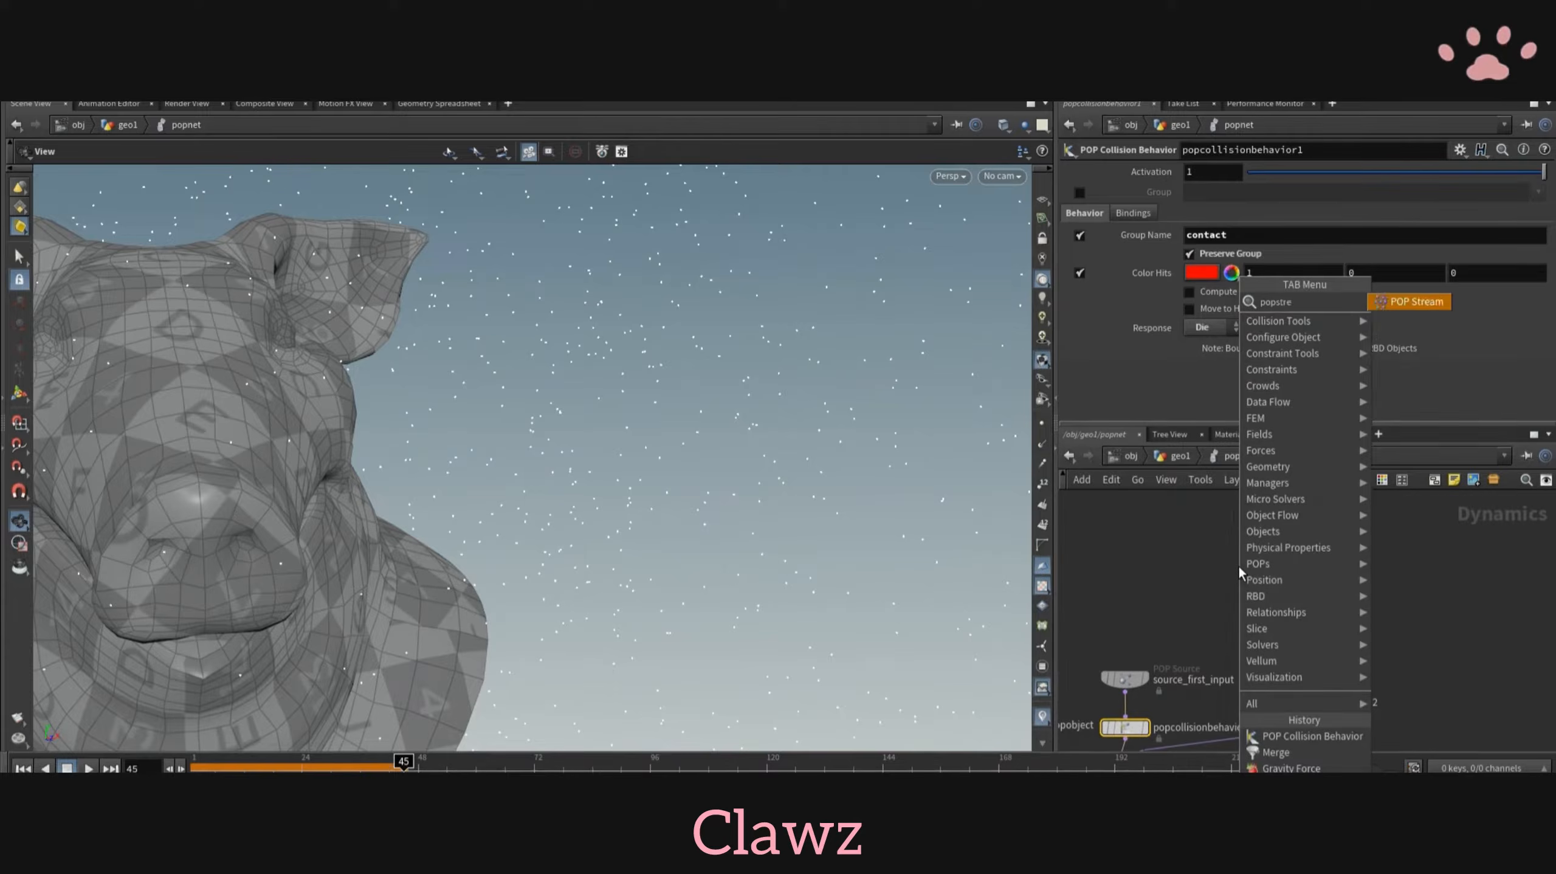
pyautogui.press('Return')
pyautogui.click(1277, 551)
pyautogui.press('Tab')
pyautogui.write('replicate')
pyautogui.press('Return')
pyautogui.click(1277, 599)
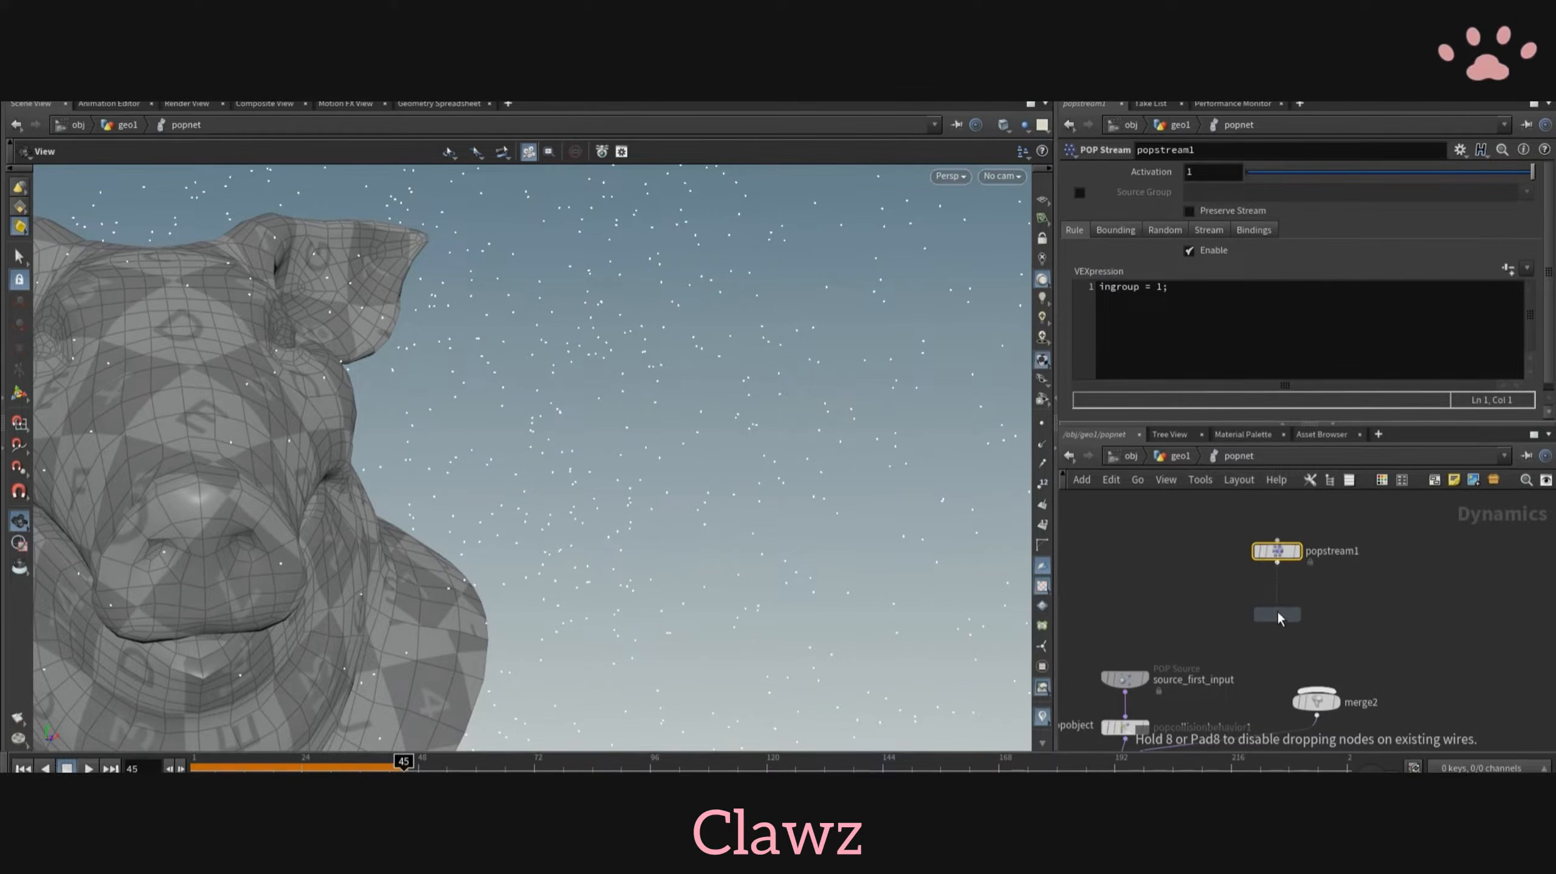
# - Wire popreplicate1 into merge2 and restrict popstream1 to the source group contact
pyautogui.click(1278, 551)
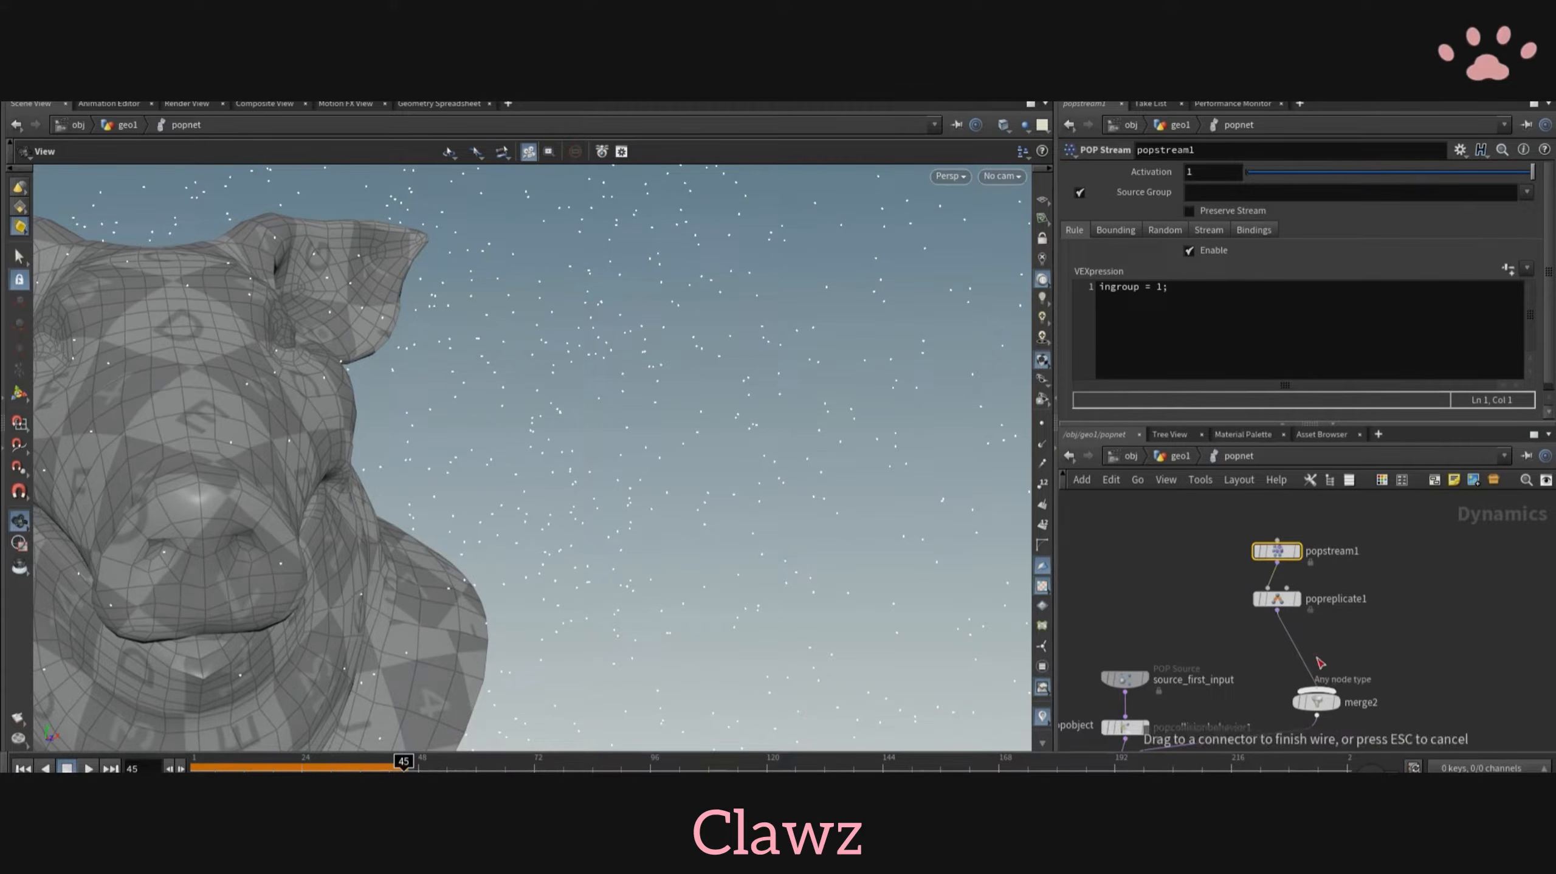
pyautogui.moveTo(1320, 663); pyautogui.dragTo(1316, 685)
pyautogui.click(1515, 215)
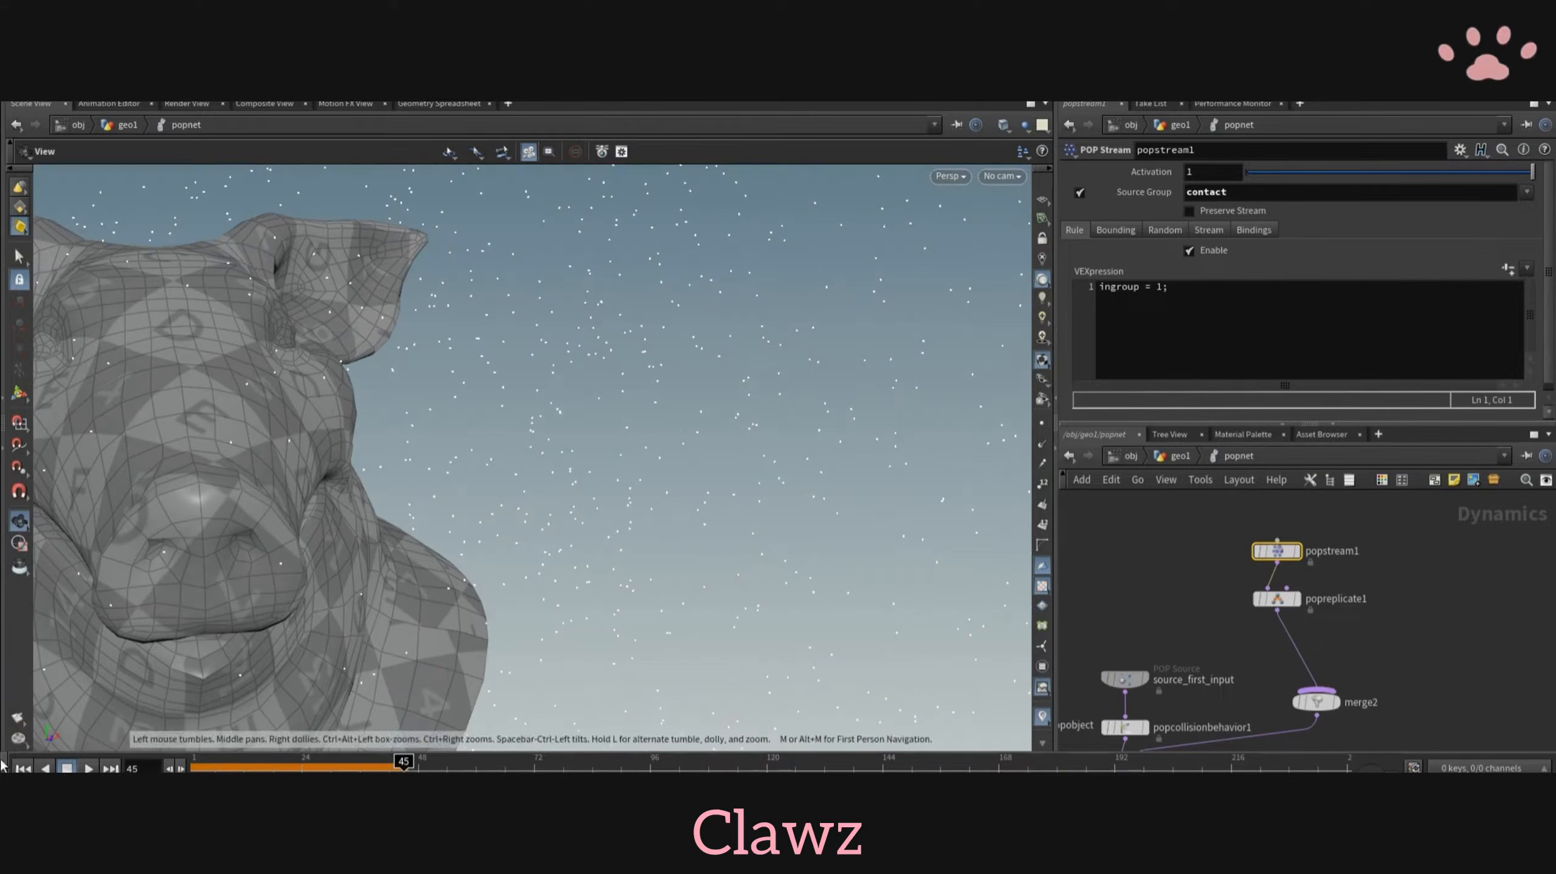
pyautogui.click(23, 768)
# - Set popreplicate1's impulse count to 1, constant activation to 0, life expectancy to 1 and life variance to 0.1
pyautogui.scroll(3, 1364, 628)
pyautogui.click(1254, 230)
pyautogui.moveTo(1136, 563); pyautogui.dragTo(1249, 625)
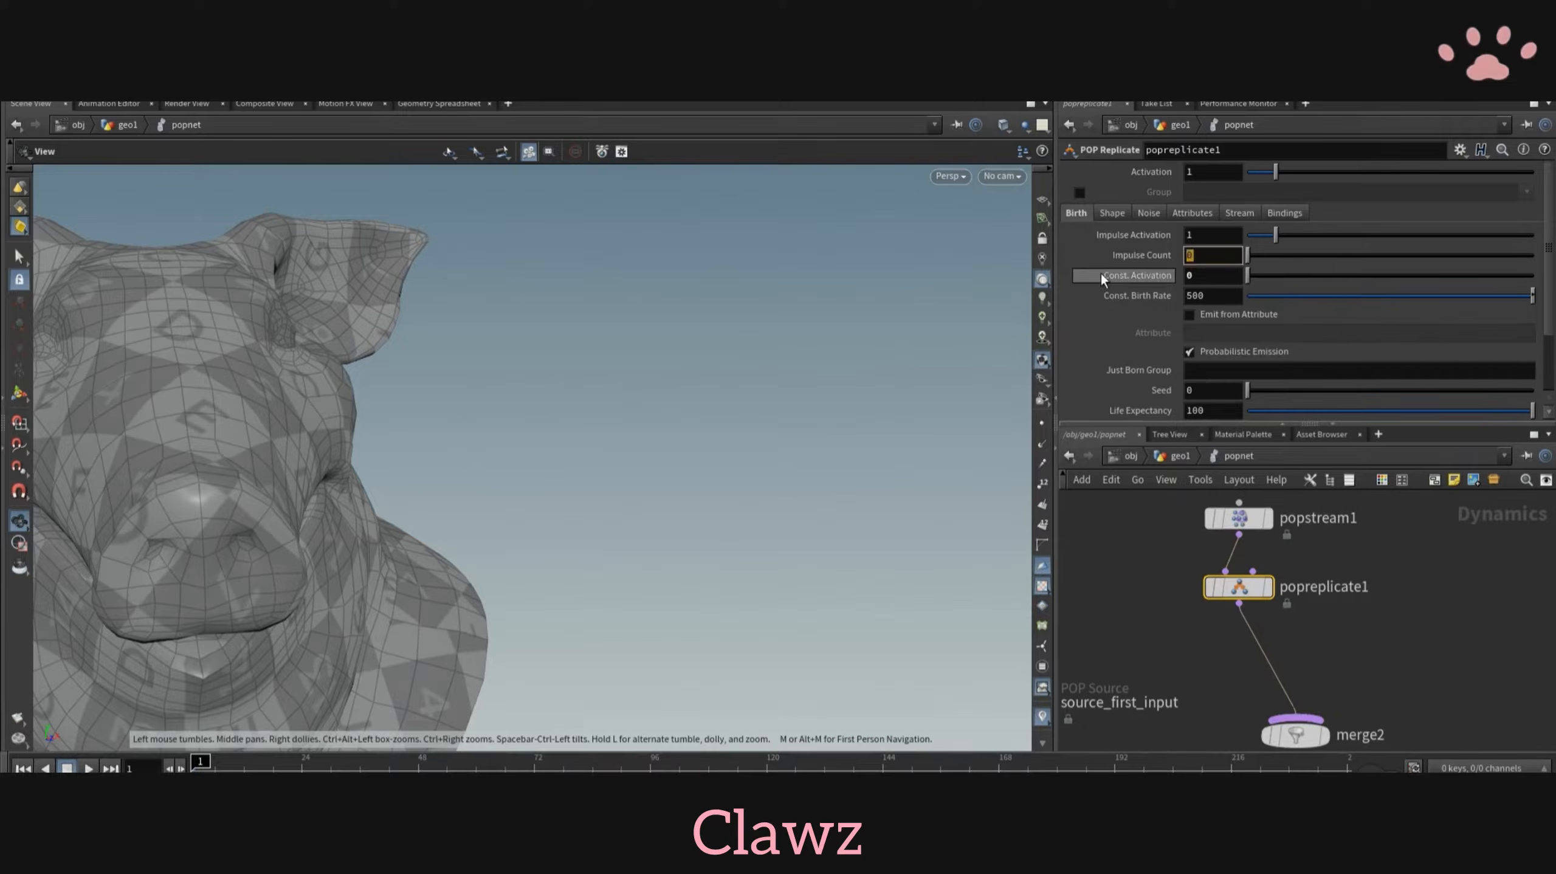
pyautogui.write('1')
pyautogui.press('Return')
pyautogui.scroll(-4, 1212, 324)
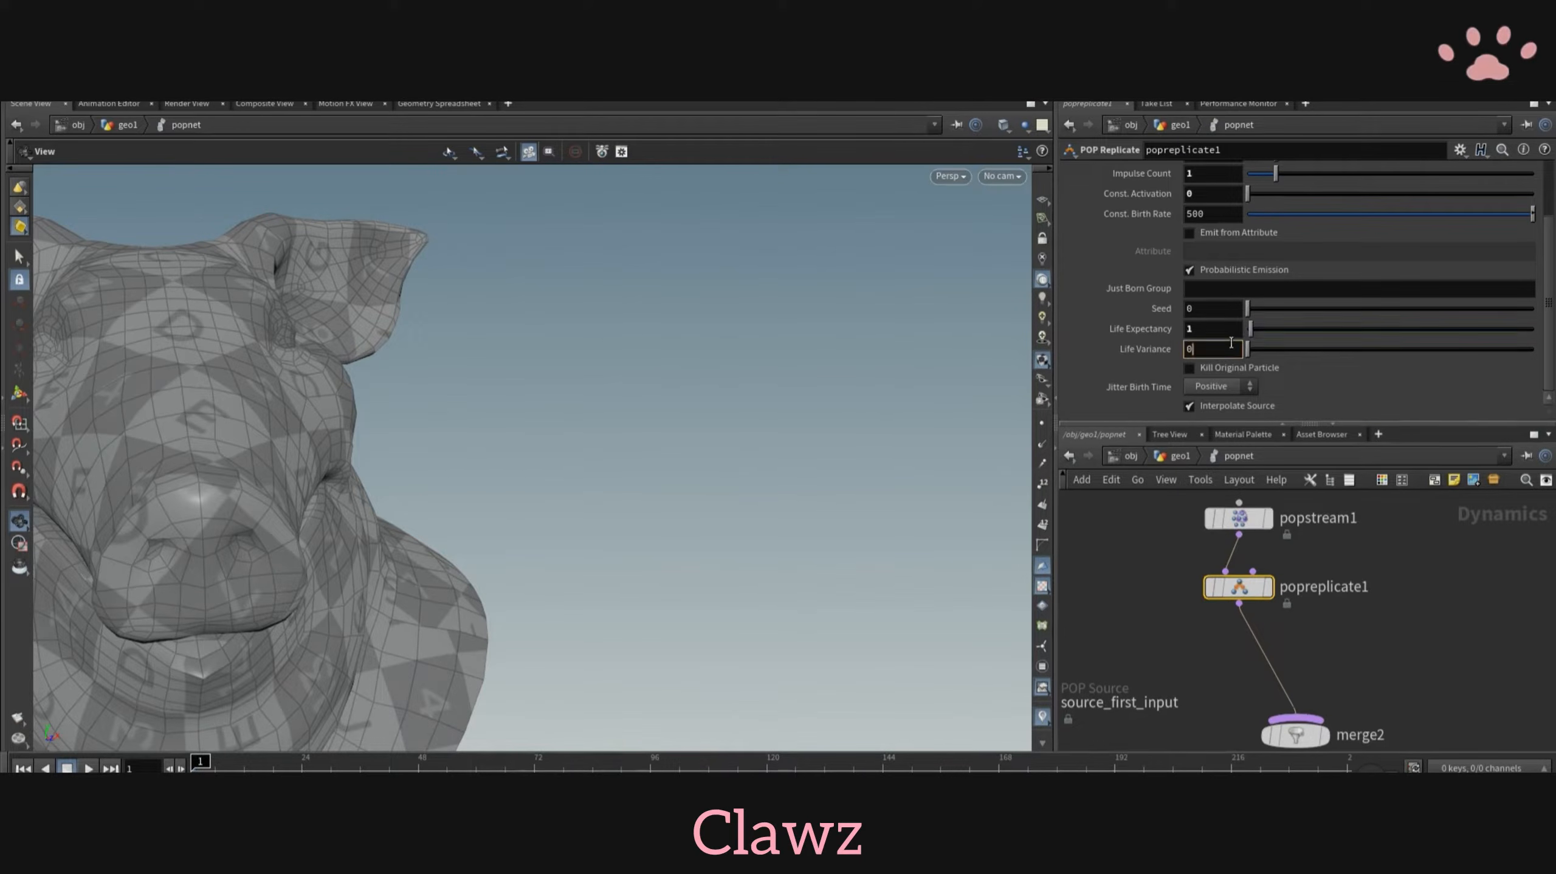
pyautogui.write('.1')
pyautogui.press('Return')
# - Play the simulation from a distant view and set popreplicate1's life expectancy to 0.5
pyautogui.scroll(-2, 410, 588)
pyautogui.moveTo(410, 591); pyautogui.dragTo(716, 539, button='middle')
pyautogui.click(89, 768)
pyautogui.scroll(-8, 611, 500)
pyautogui.moveTo(611, 500); pyautogui.dragTo(720, 601)
pyautogui.scroll(-5, 719, 601)
pyautogui.moveTo(719, 601); pyautogui.dragTo(477, 448, button='middle')
pyautogui.moveTo(1203, 330); pyautogui.dragTo(1094, 347)
pyautogui.write('.5')
pyautogui.press('Return')
pyautogui.click(23, 769)
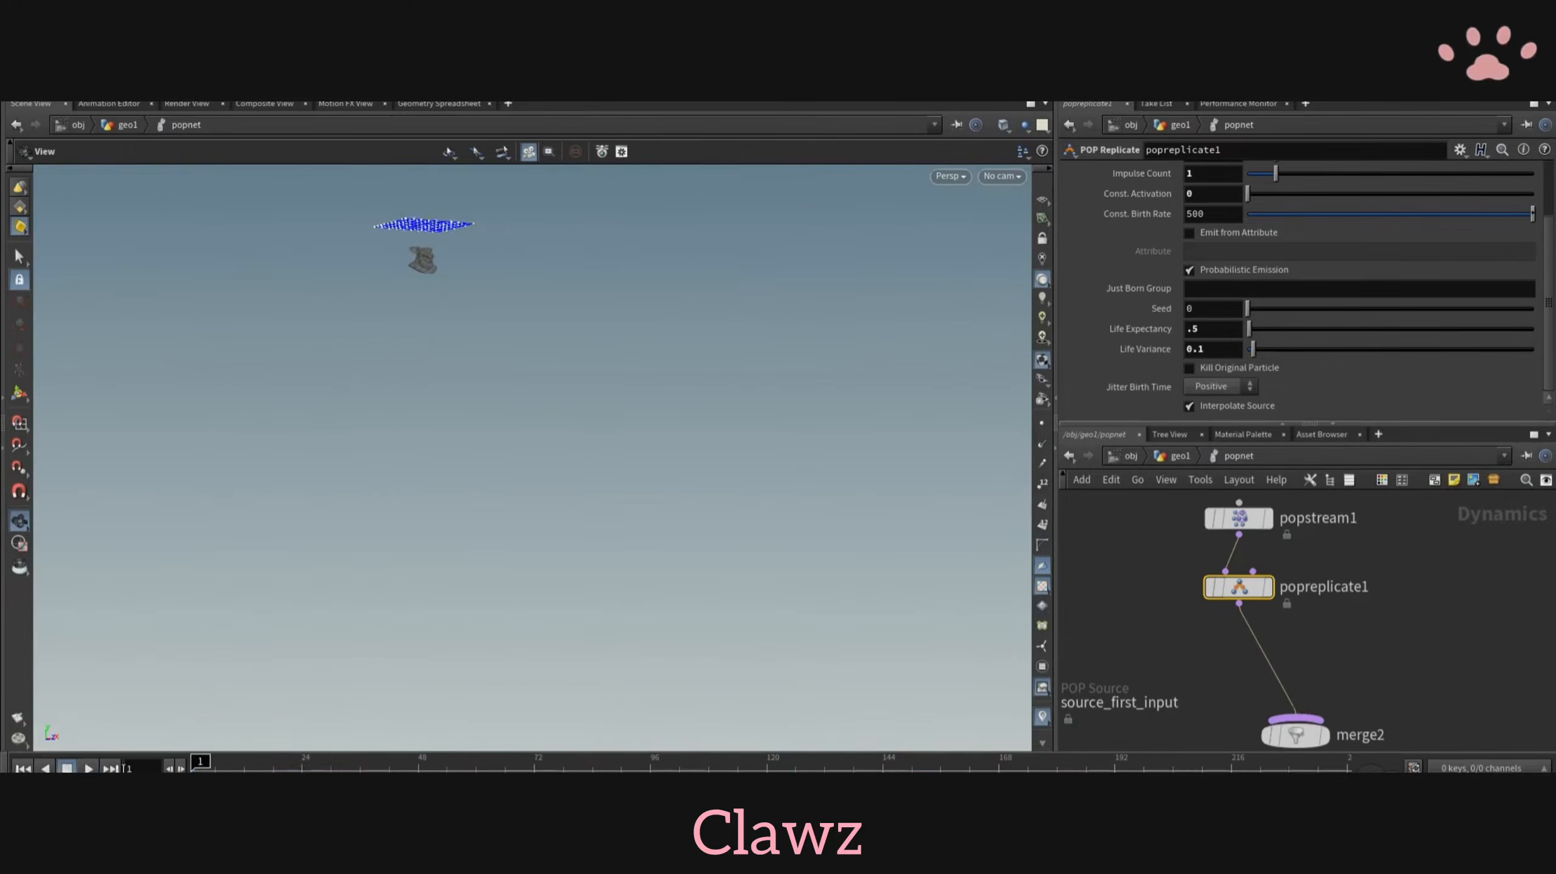
# - Try a life expectancy of 0.1 on popreplicate1 and replay the simulation
pyautogui.click(89, 768)
pyautogui.moveTo(1203, 330); pyautogui.dragTo(1103, 339)
pyautogui.write('.1')
pyautogui.press('Return')
pyautogui.click(23, 769)
pyautogui.click(91, 769)
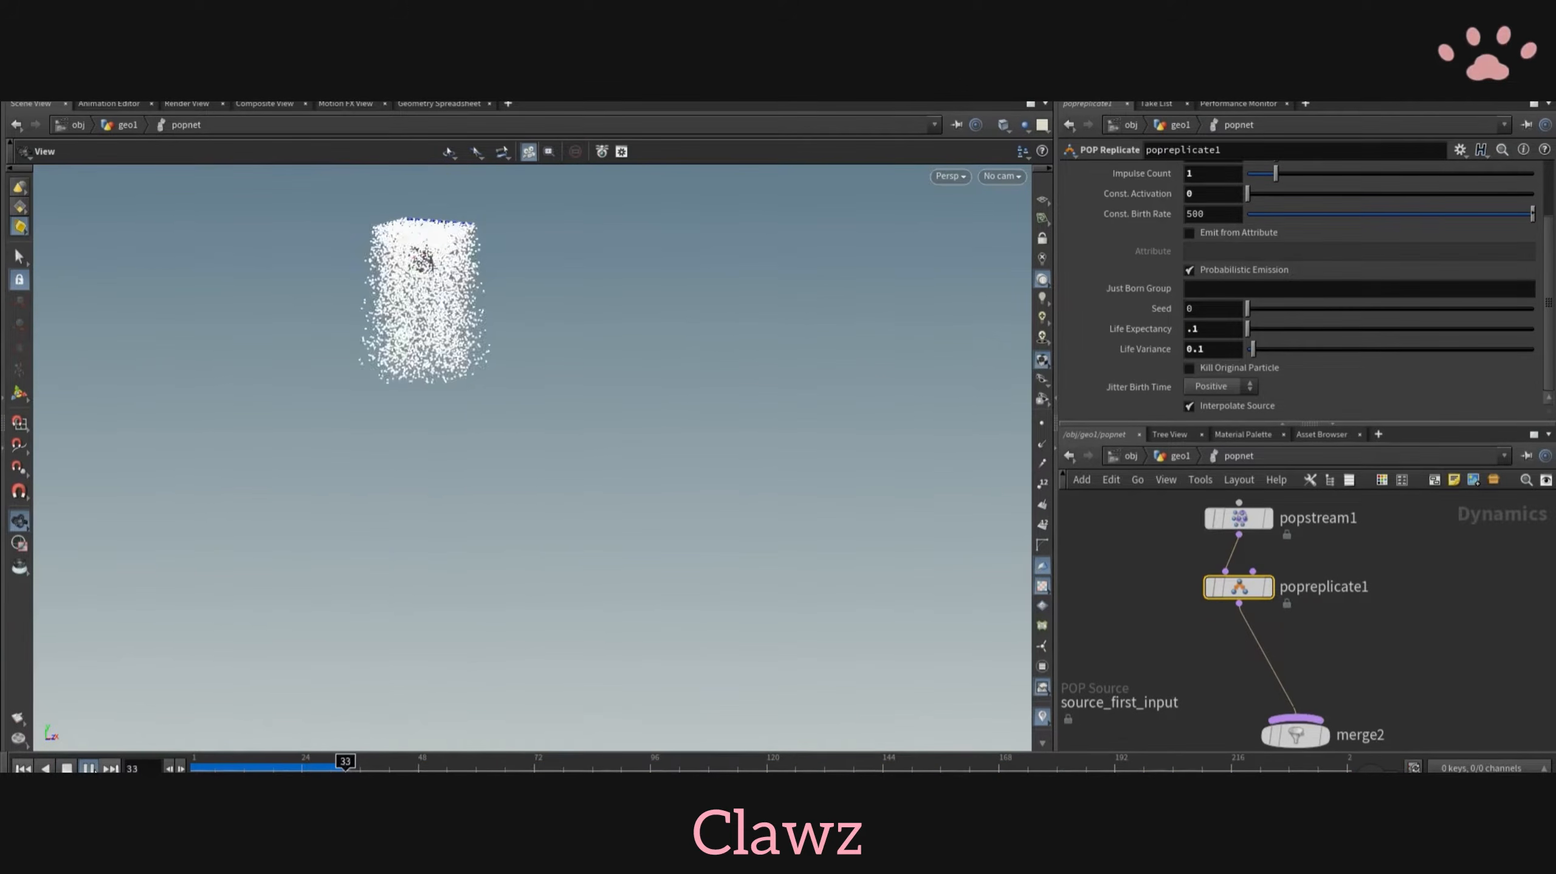
# - Set the life expectancy of source_first_input to 1 and replay the simulation from the first frame
pyautogui.moveTo(1169, 516); pyautogui.dragTo(1330, 519, button='middle')
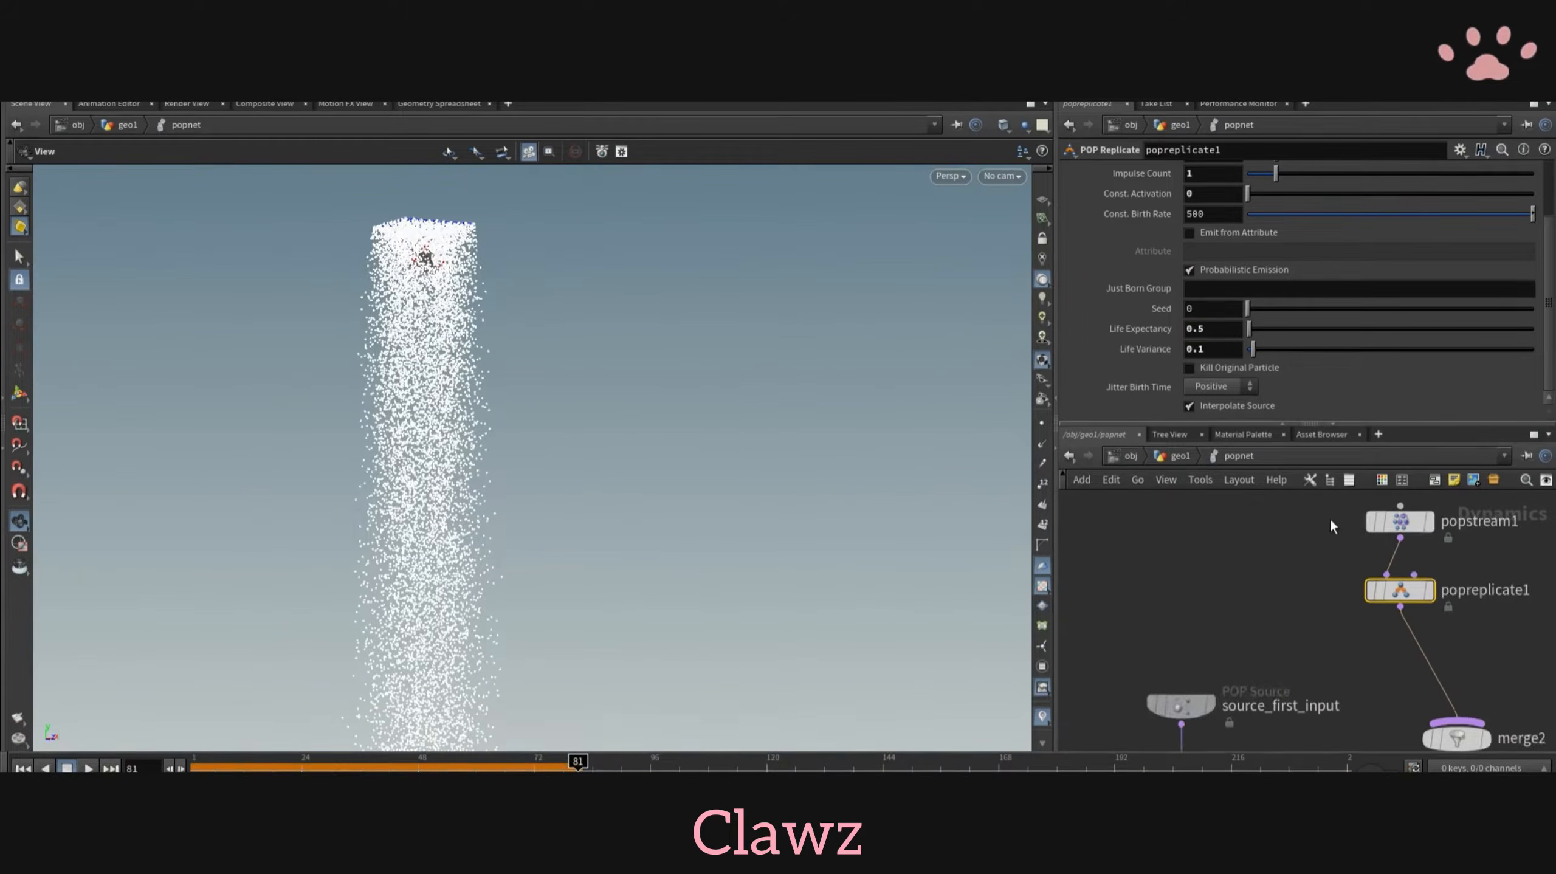
pyautogui.moveTo(1071, 655); pyautogui.dragTo(1191, 548, button='middle')
pyautogui.scroll(-1, 1191, 548)
pyautogui.click(1289, 586)
pyautogui.click(1117, 194)
pyautogui.click(1075, 193)
pyautogui.click(1117, 193)
pyautogui.scroll(2, 1382, 515)
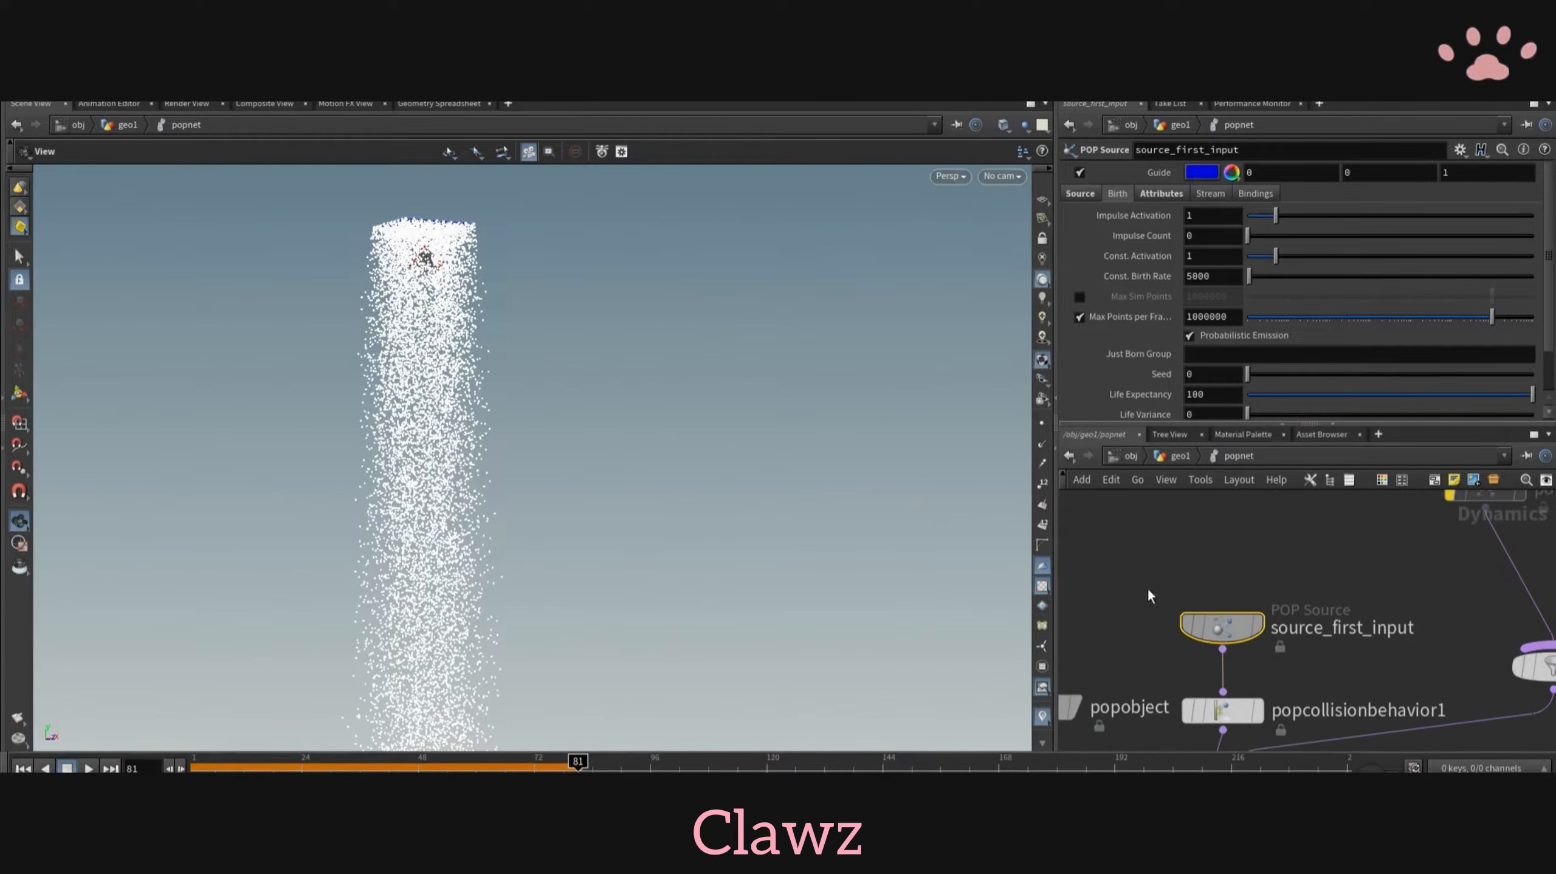
pyautogui.write('1')
pyautogui.press('Return')
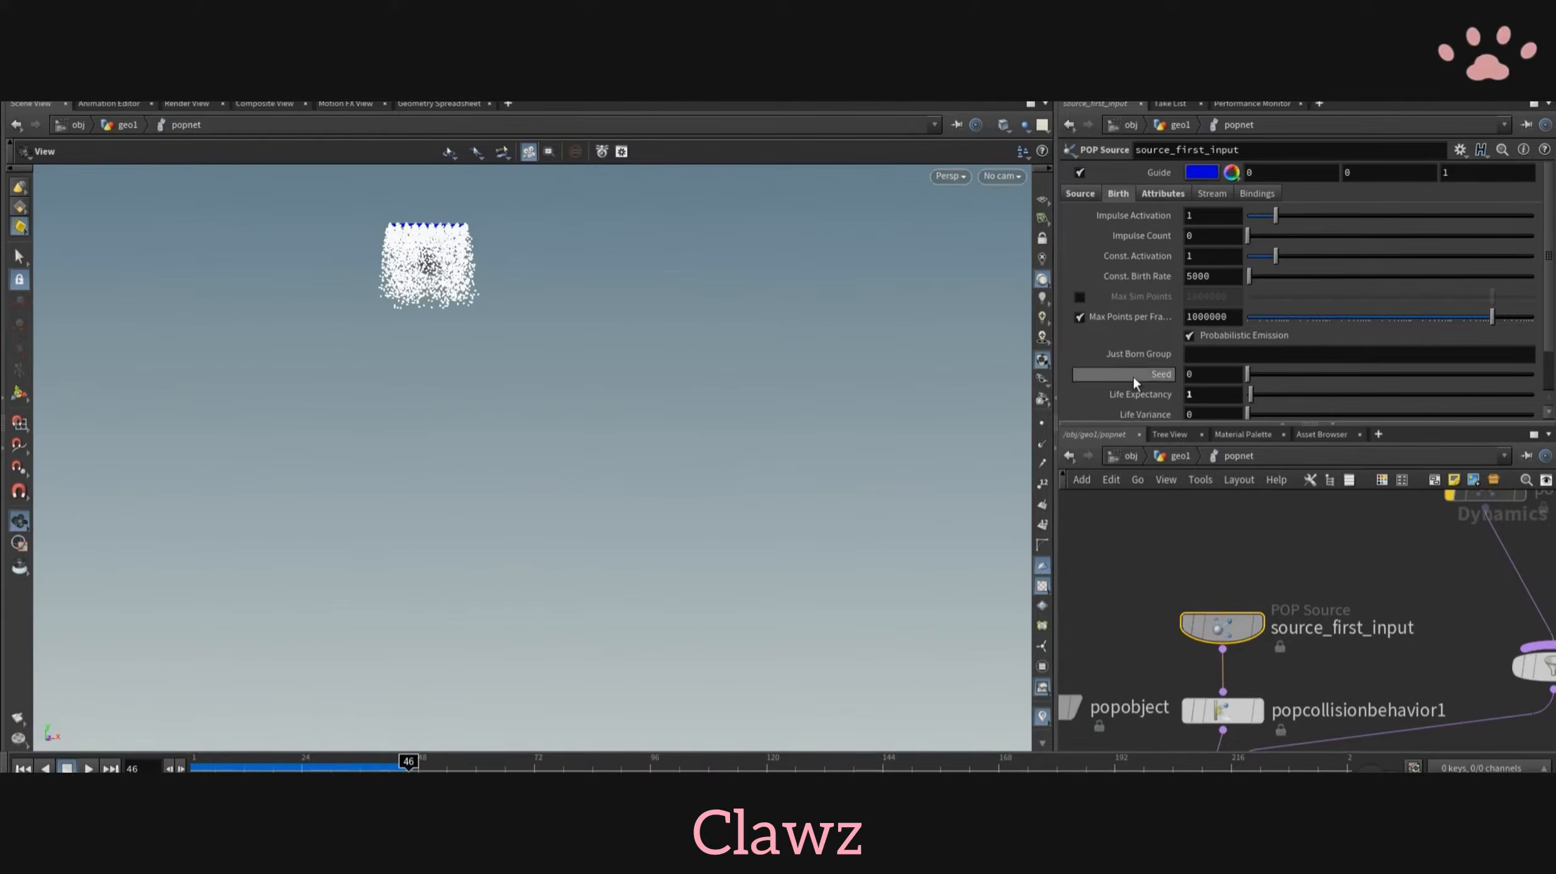
pyautogui.click(23, 768)
pyautogui.click(88, 768)
pyautogui.click(66, 769)
# - Set popreplicate1's life expectancy to 1.5 and life variance to 0.5, and replay the simulation around the pig head
pyautogui.scroll(5, 294, 374)
pyautogui.moveTo(293, 375); pyautogui.dragTo(343, 429)
pyautogui.moveTo(1349, 627); pyautogui.dragTo(1301, 719, button='middle')
pyautogui.click(1421, 559)
pyautogui.click(1461, 559)
pyautogui.write('1.5.5')
pyautogui.click(23, 769)
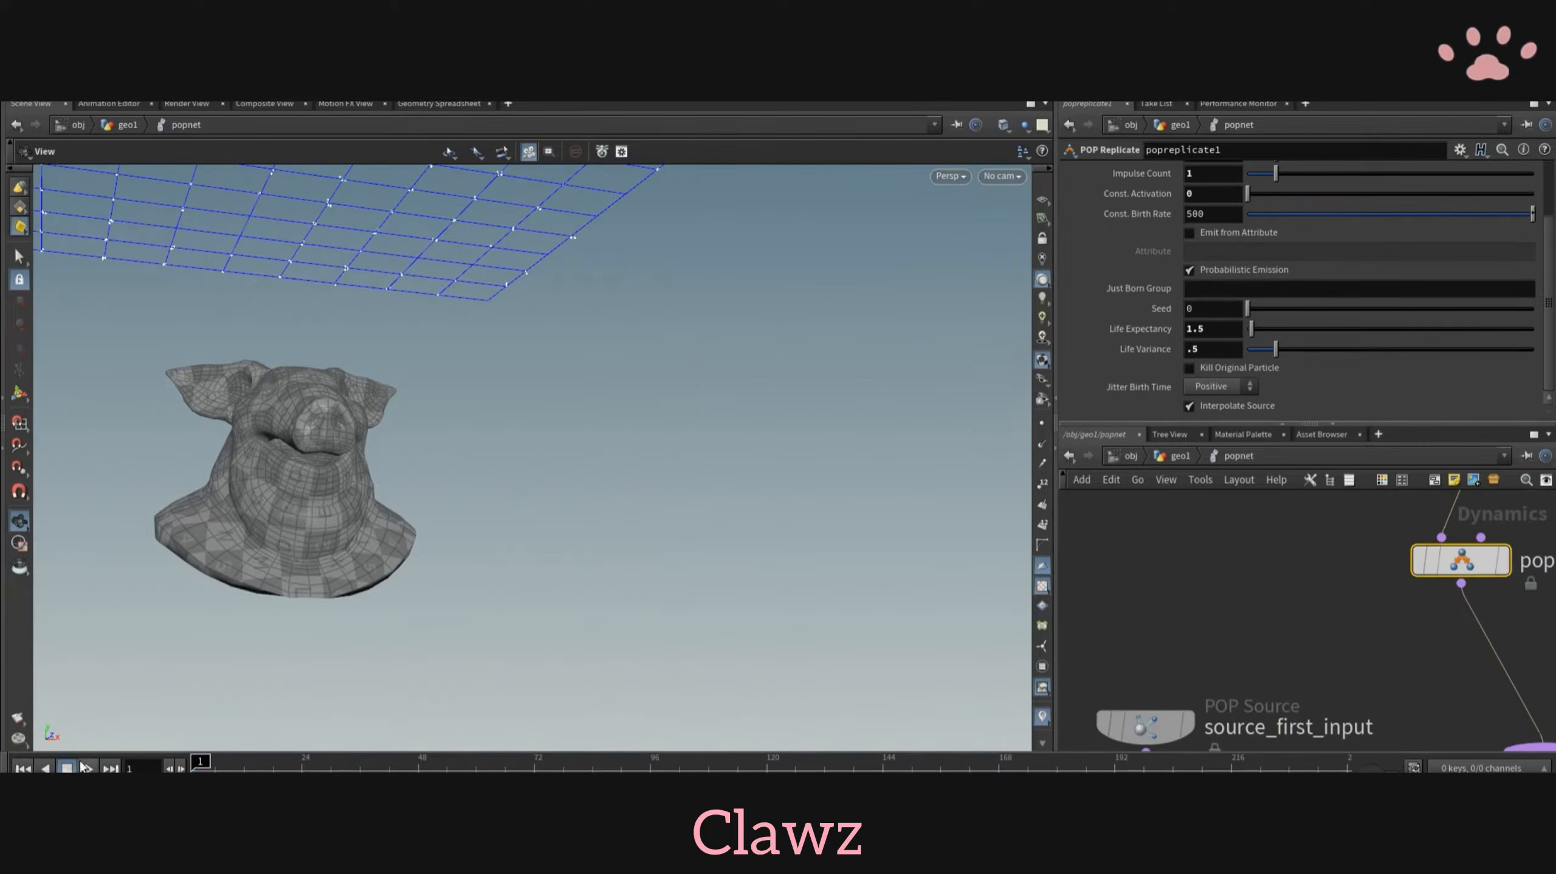
pyautogui.click(88, 768)
pyautogui.moveTo(539, 355); pyautogui.dragTo(494, 398)
pyautogui.scroll(5, 493, 399)
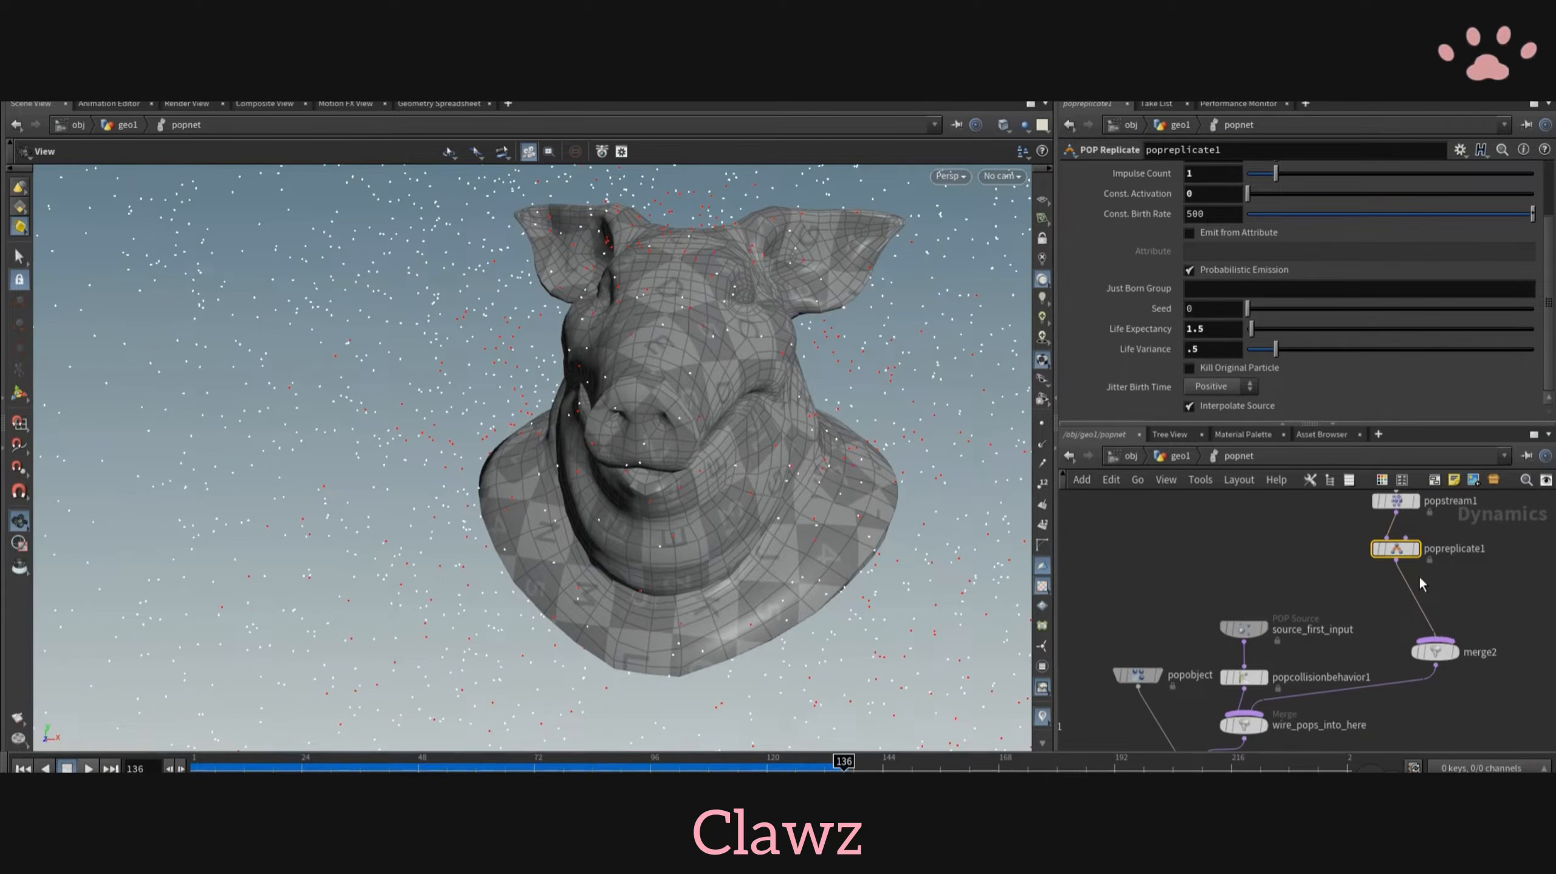
# - Insert a POP Wrangle node between popreplicate1 and merge2
pyautogui.press('Tab')
pyautogui.write('popwran')
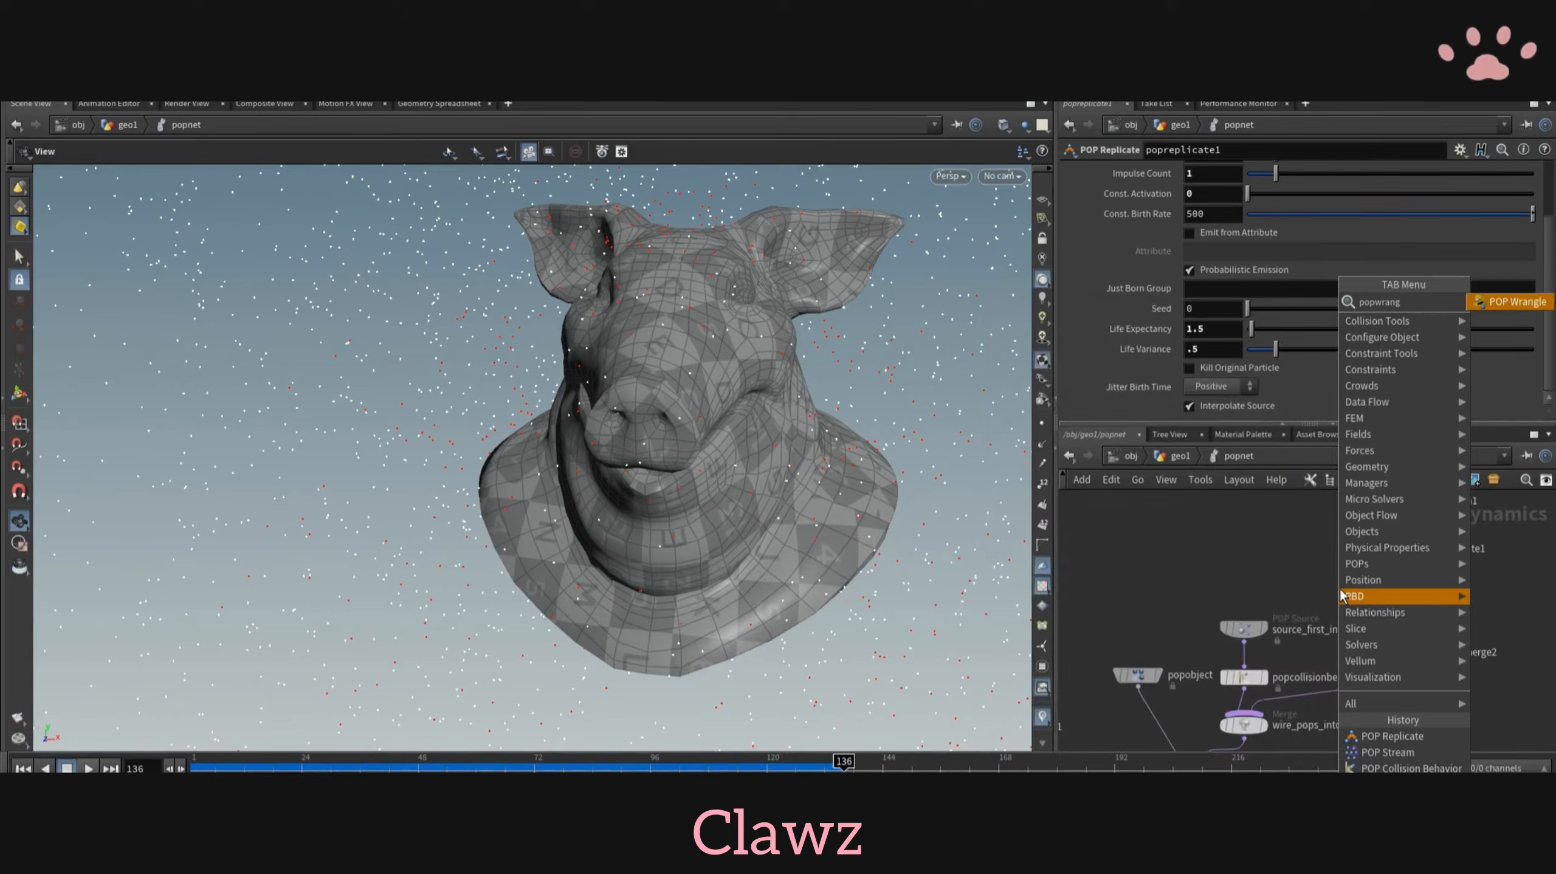
pyautogui.press('Return')
pyautogui.doubleClick(1444, 592)
pyautogui.click(1239, 456)
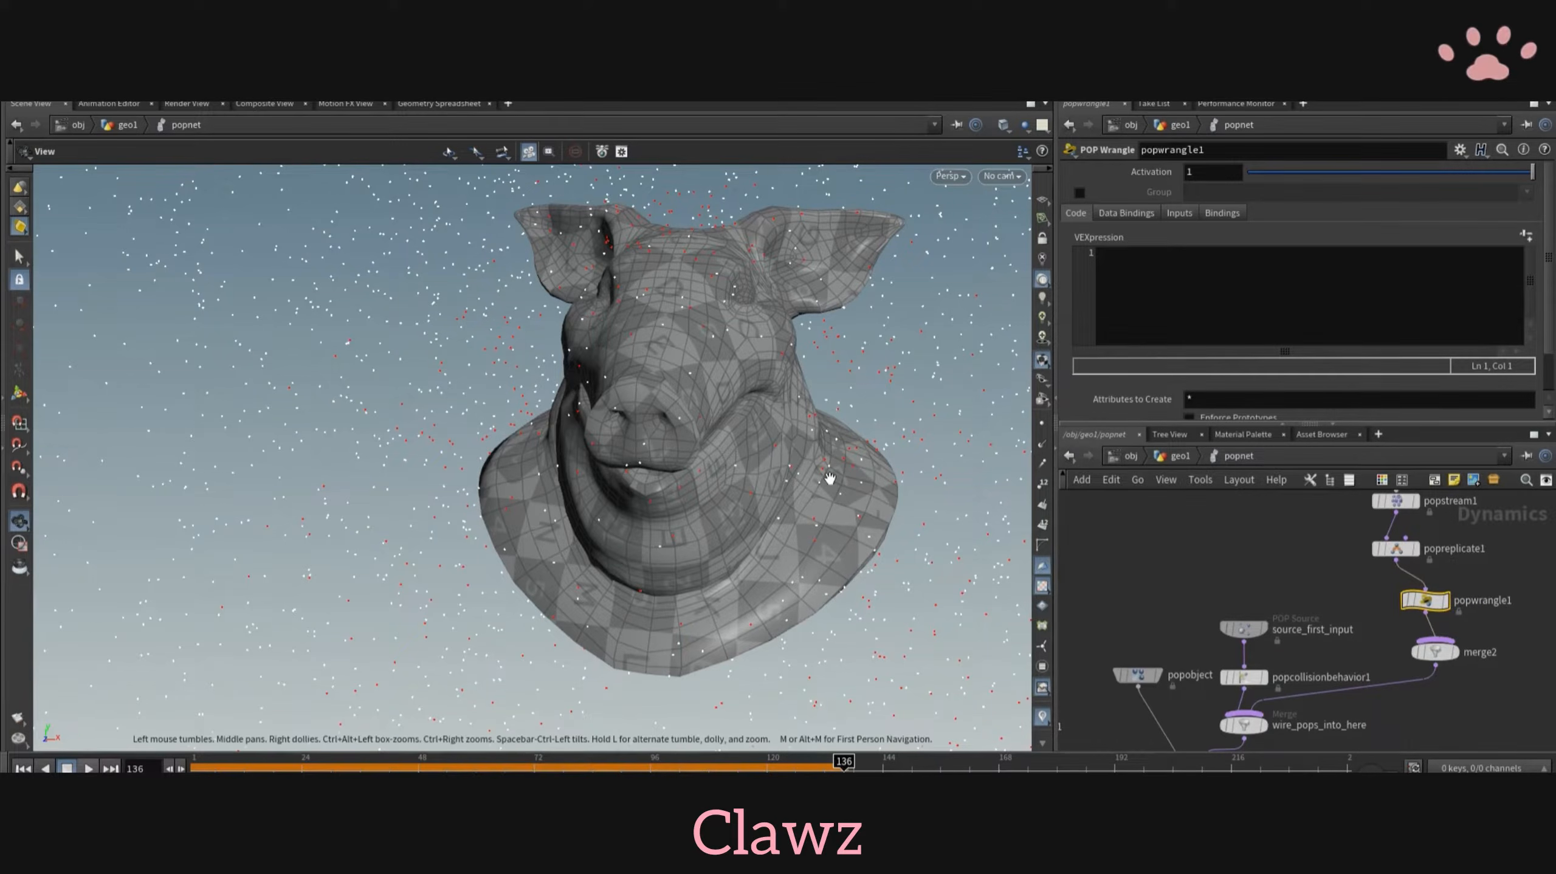
# - Set the viewport's particle point size to 7 pixels and replay the simulation to inspect the collisions
pyautogui.press('d')
pyautogui.click(340, 290)
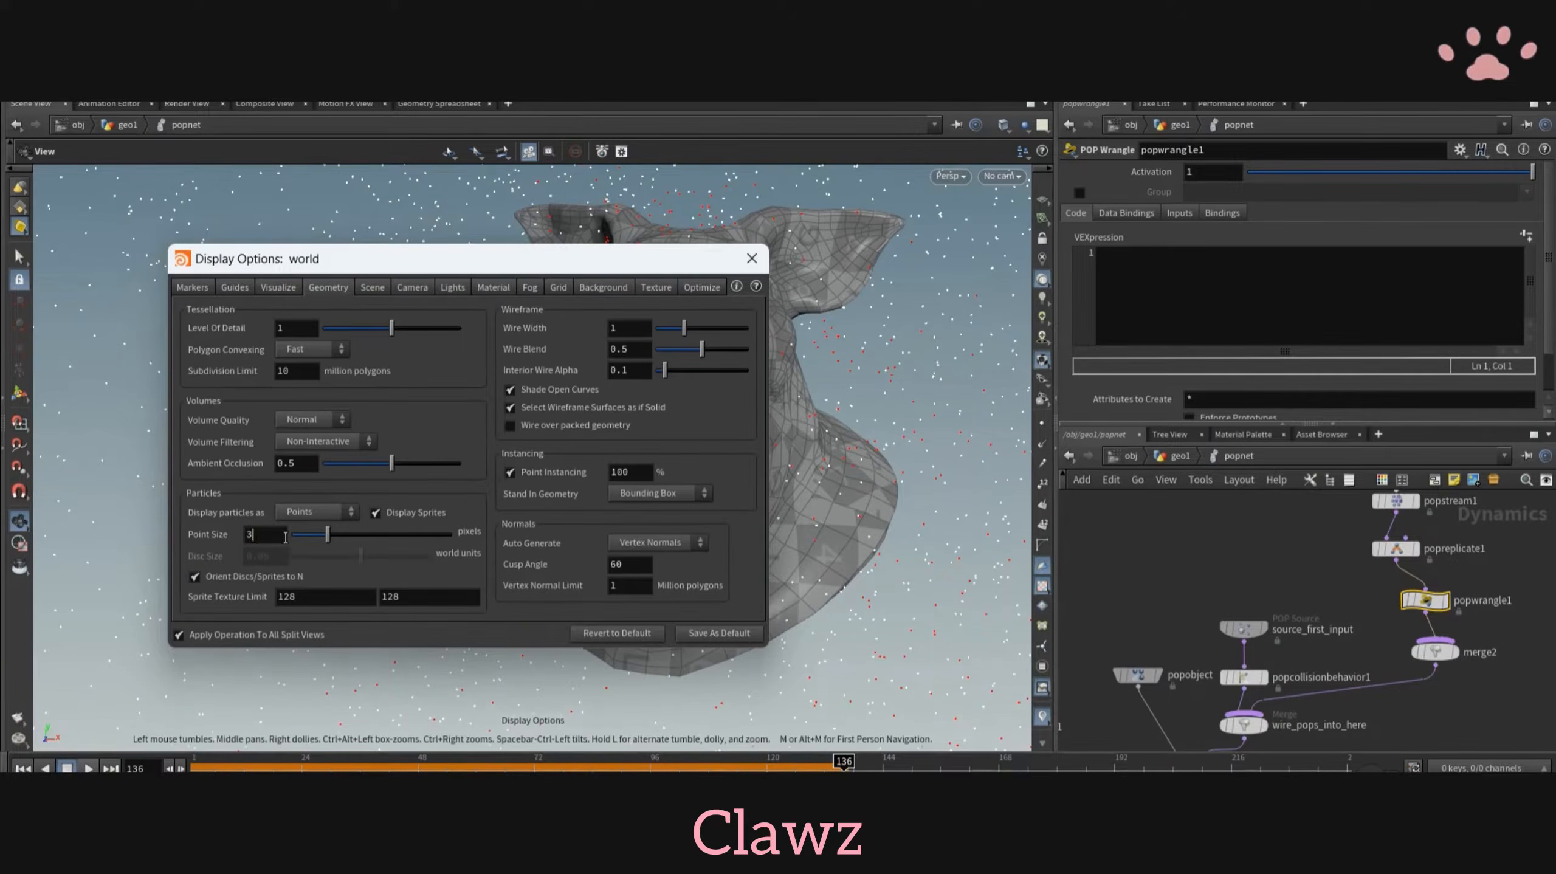
pyautogui.press('BackSpace')
pyautogui.write('7')
pyautogui.press('Return')
pyautogui.click(750, 260)
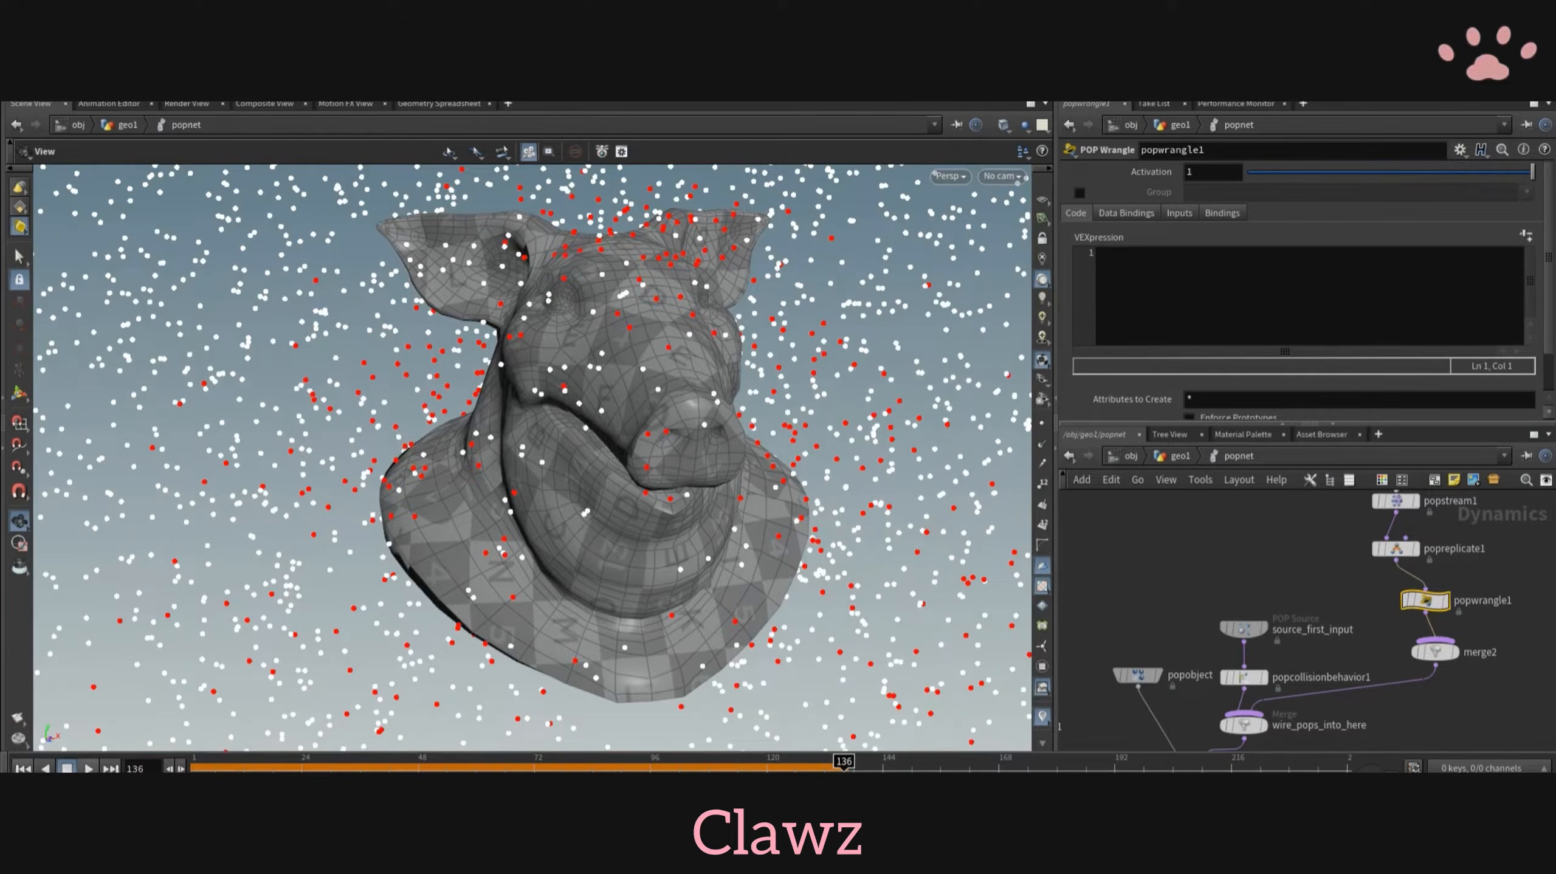
pyautogui.hotkey('ctrl', 'Up')
pyautogui.press('Up')
pyautogui.press('Up')
pyautogui.keyDown('alt'); pyautogui.moveTo(429, 410); pyautogui.dragTo(527, 398); pyautogui.keyUp('alt')
pyautogui.click(1298, 269)
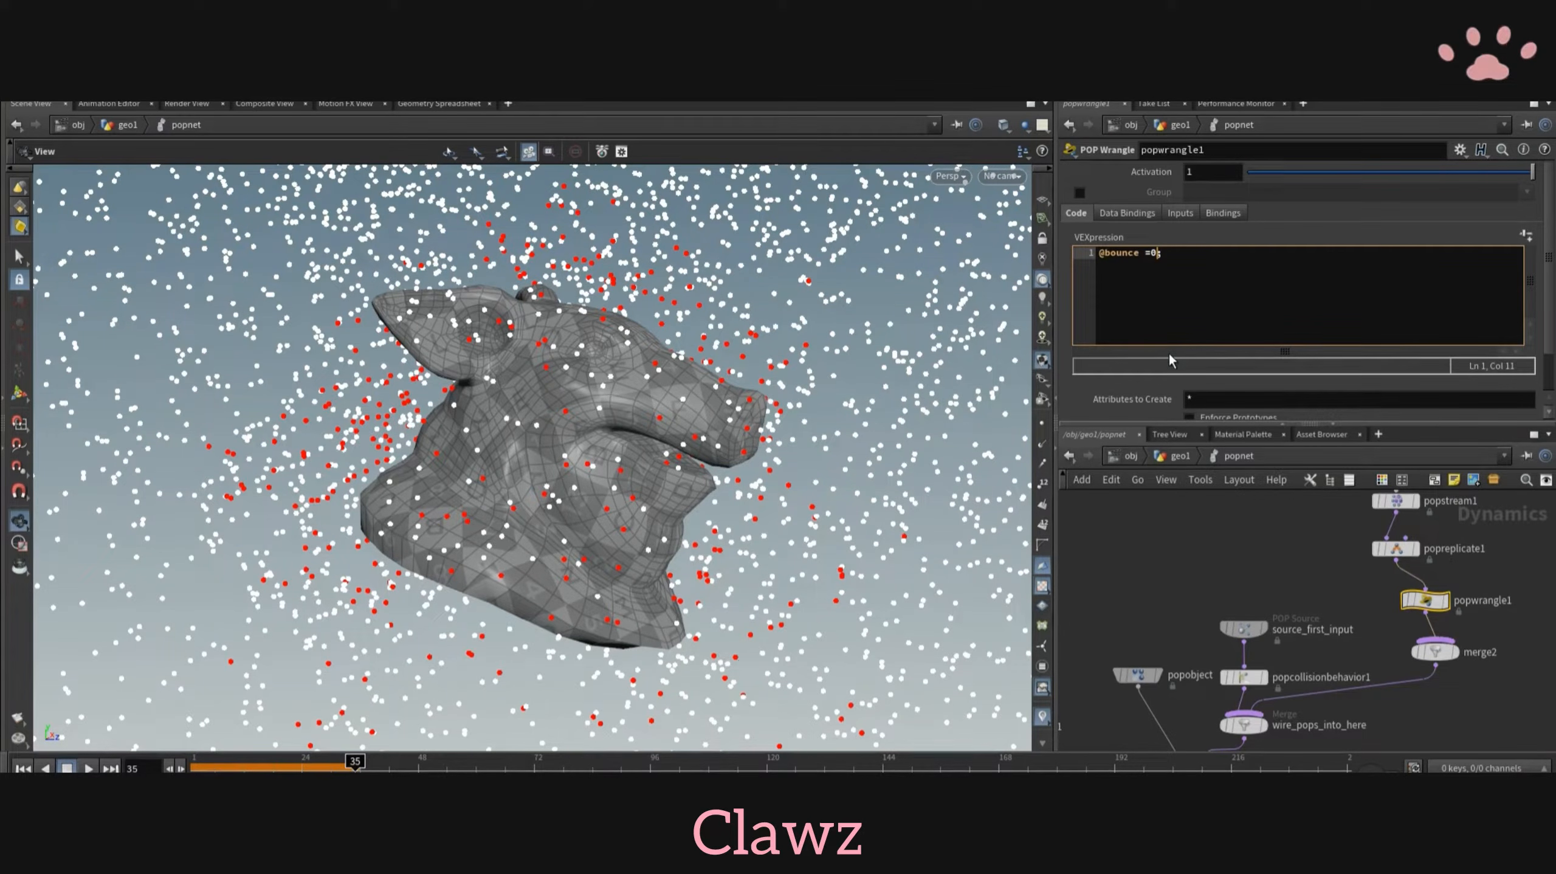
pyautogui.hotkey('ctrl', 'Up')
pyautogui.press('Up')
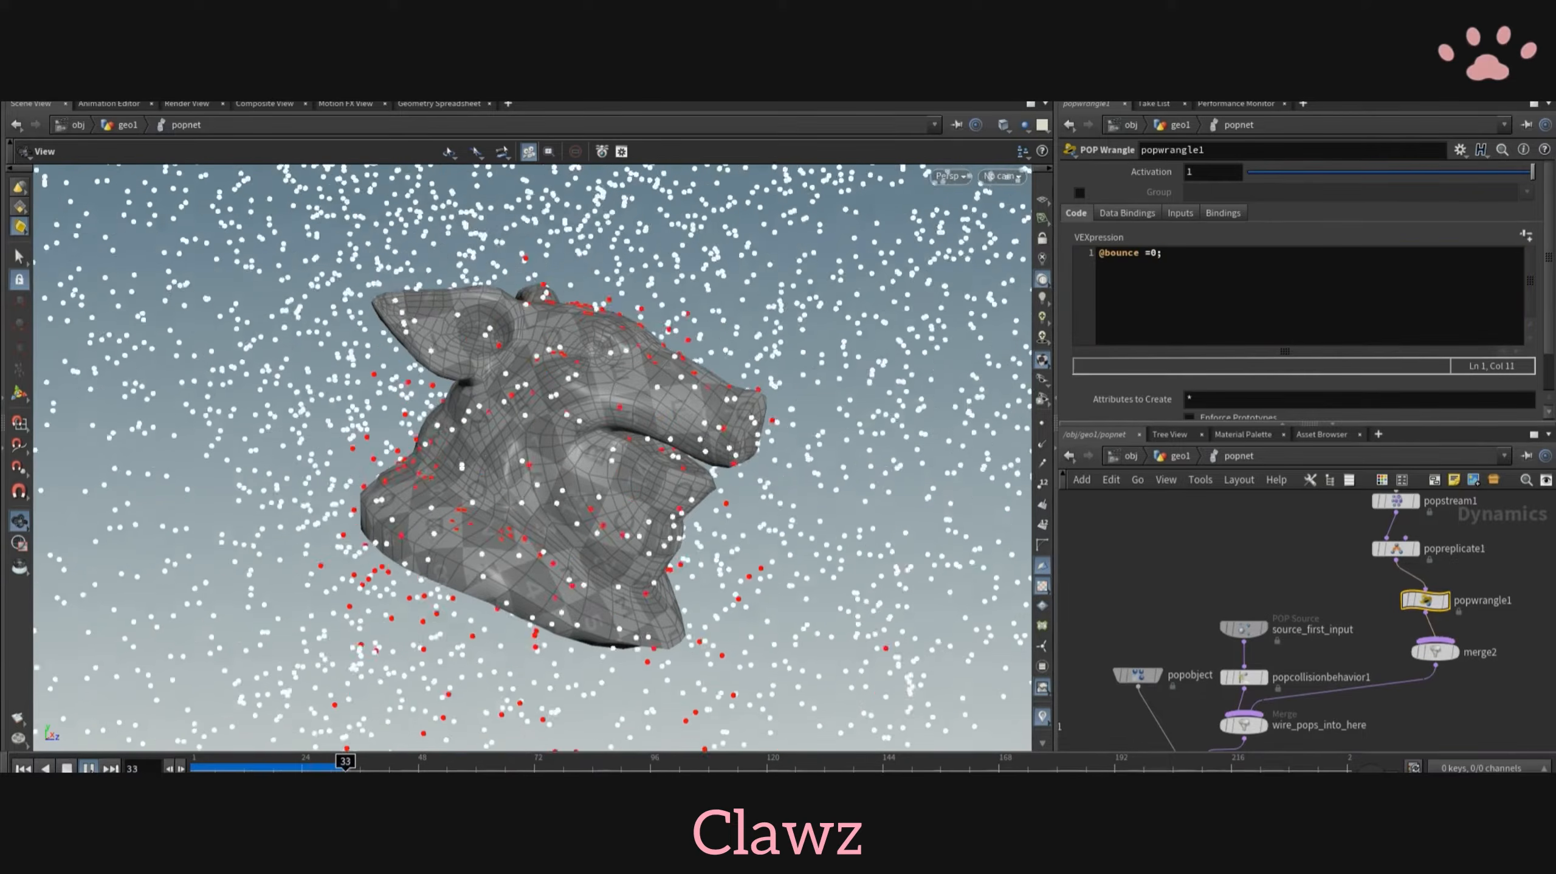
pyautogui.moveTo(685, 584); pyautogui.dragTo(563, 551)
pyautogui.hotkey('ctrl', 'Up')
# - Insert a POP Force node between popwrangle1 and merge2
pyautogui.scroll(3, 1427, 645)
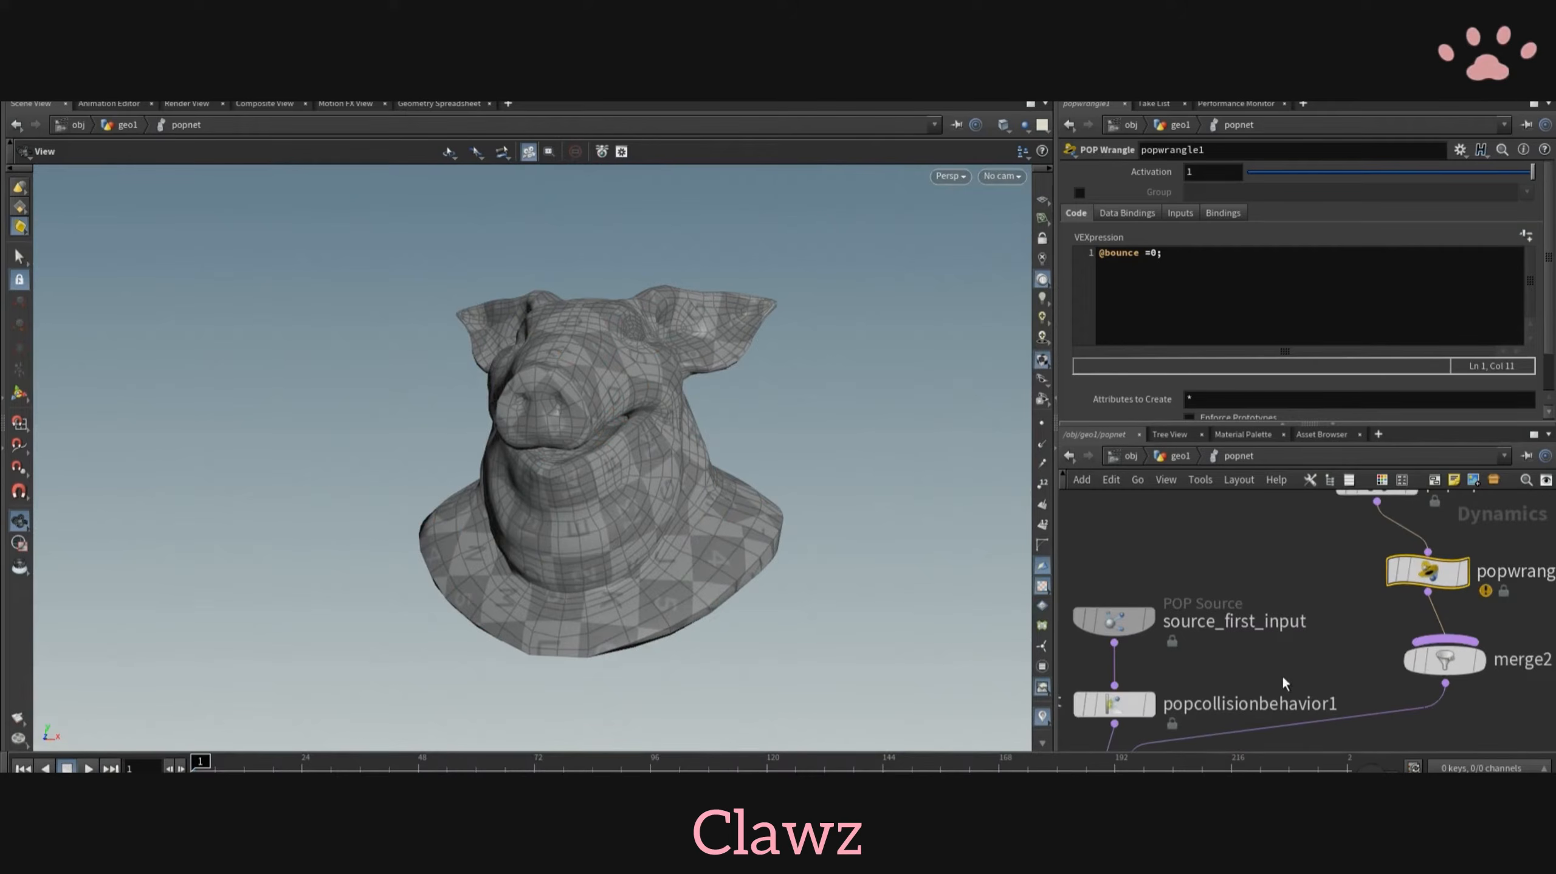
pyautogui.press('Tab')
pyautogui.write('popfr')
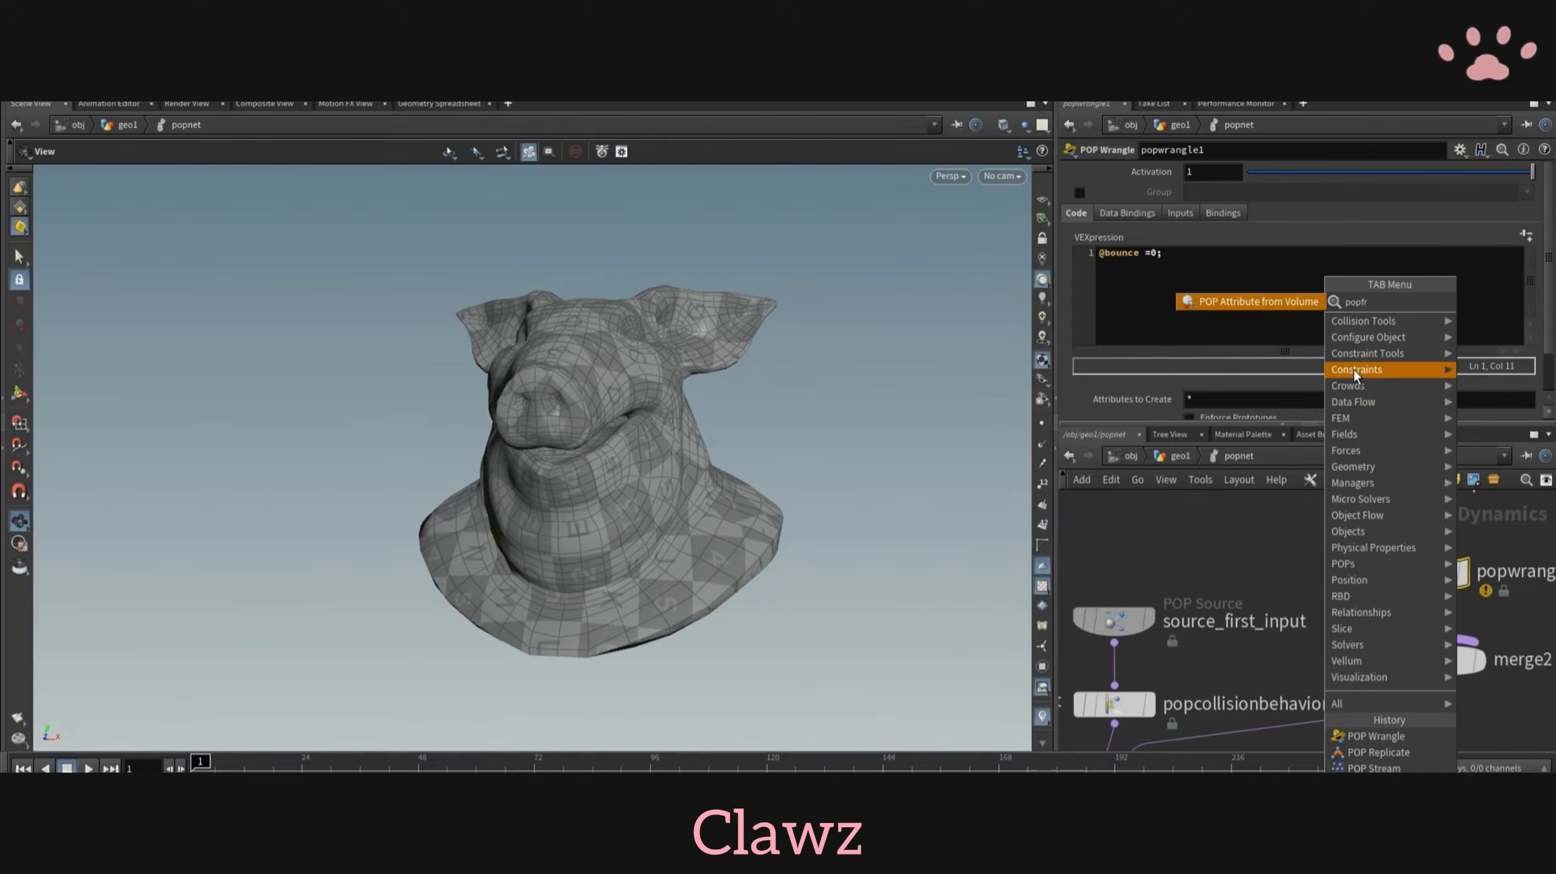
pyautogui.press('BackSpace')
pyautogui.write('o')
pyautogui.press('Return')
pyautogui.click(1428, 631)
pyautogui.moveTo(1428, 631)
pyautogui.mouseDown()
pyautogui.moveTo(1446, 625)
pyautogui.moveTo(1447, 654)
pyautogui.mouseUp()
# - Enable VEXpressions on popforce1, load the Amplitude by Speed preset and replay the simulation around the pig head
pyautogui.click(1230, 406)
pyautogui.scroll(-3, 1254, 316)
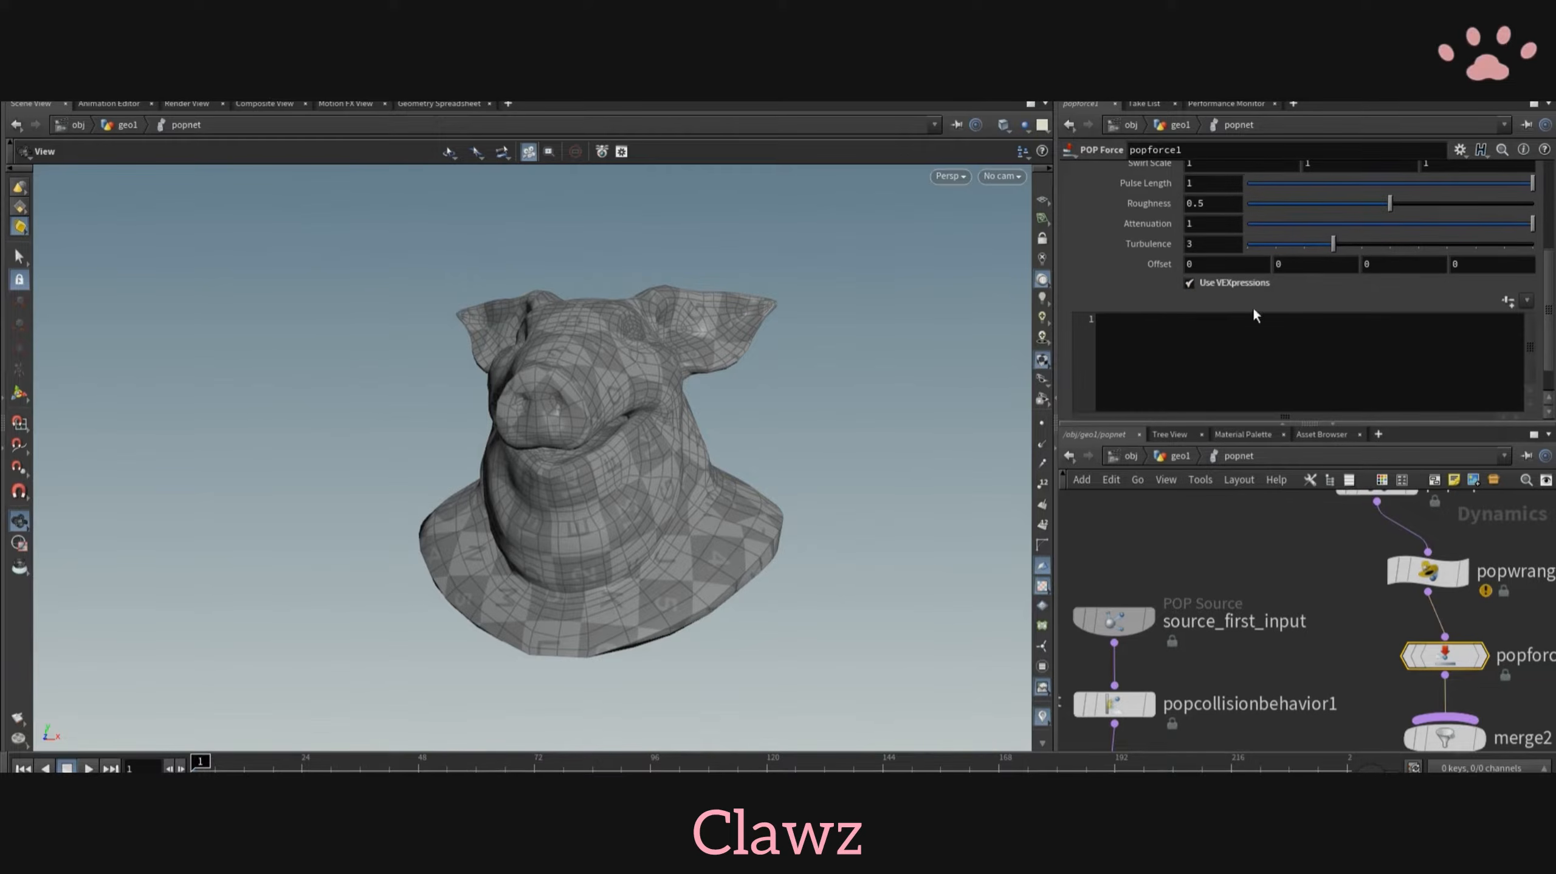
pyautogui.click(1528, 301)
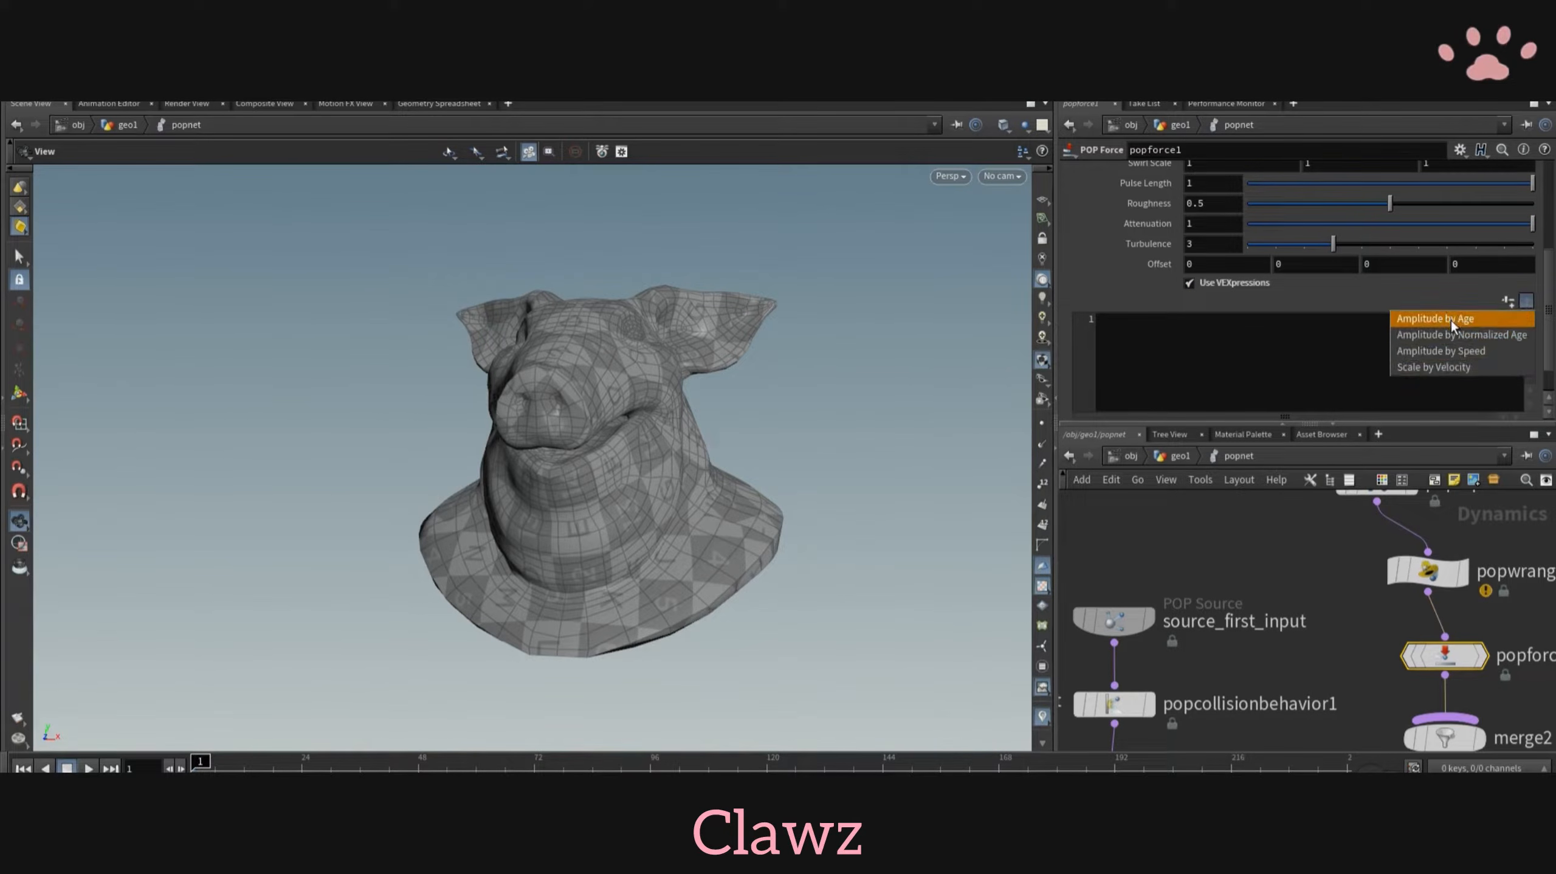
pyautogui.click(1456, 358)
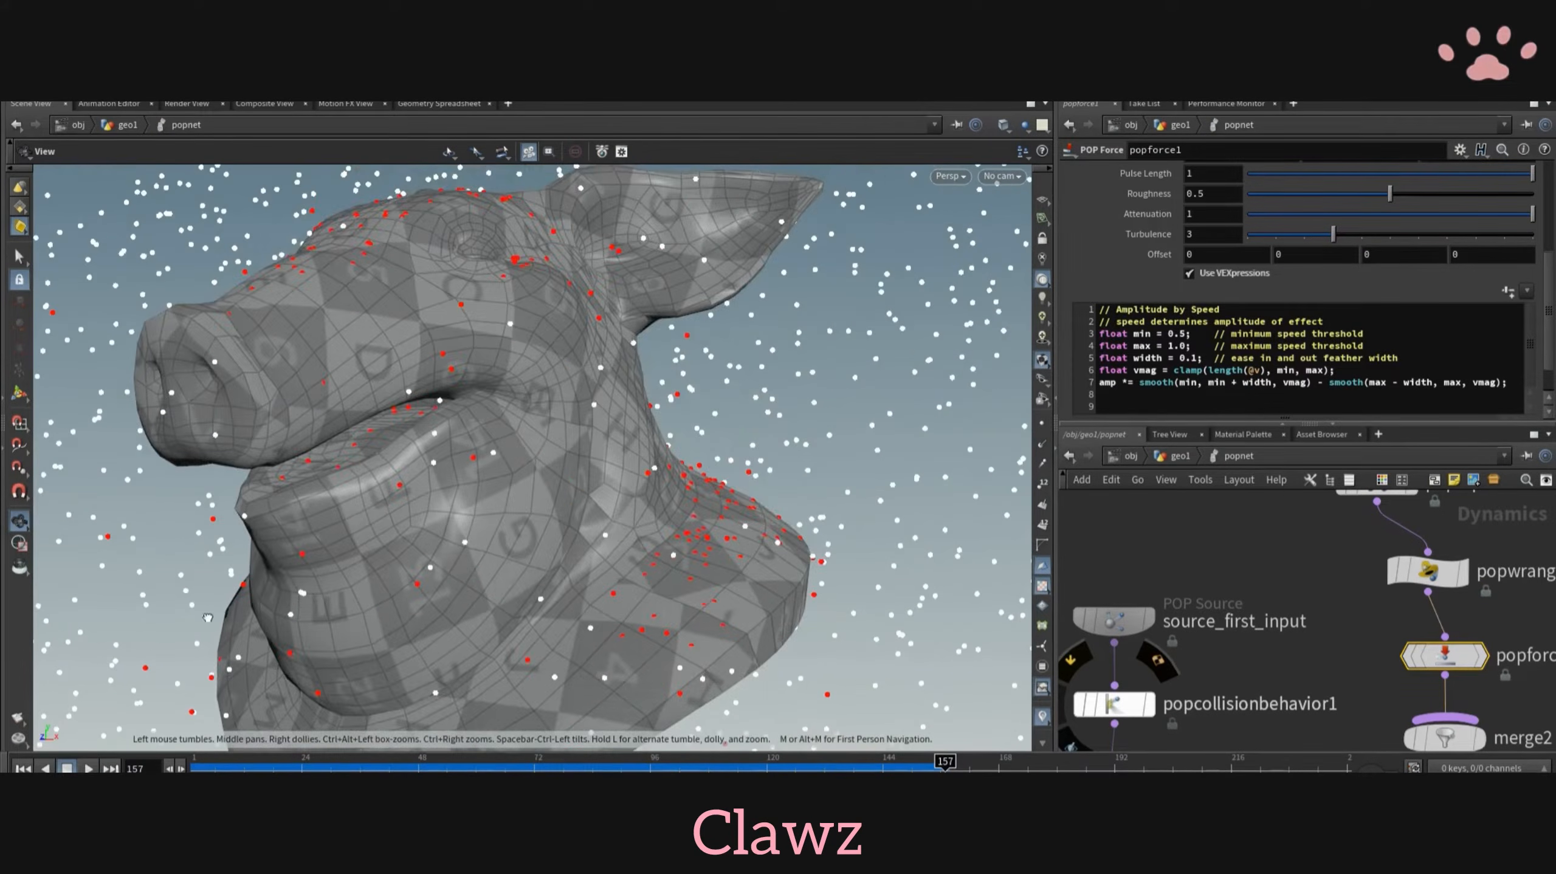
pyautogui.scroll(-5, 208, 618)
pyautogui.moveTo(208, 618); pyautogui.dragTo(264, 579)
pyautogui.scroll(-3, 1121, 618)
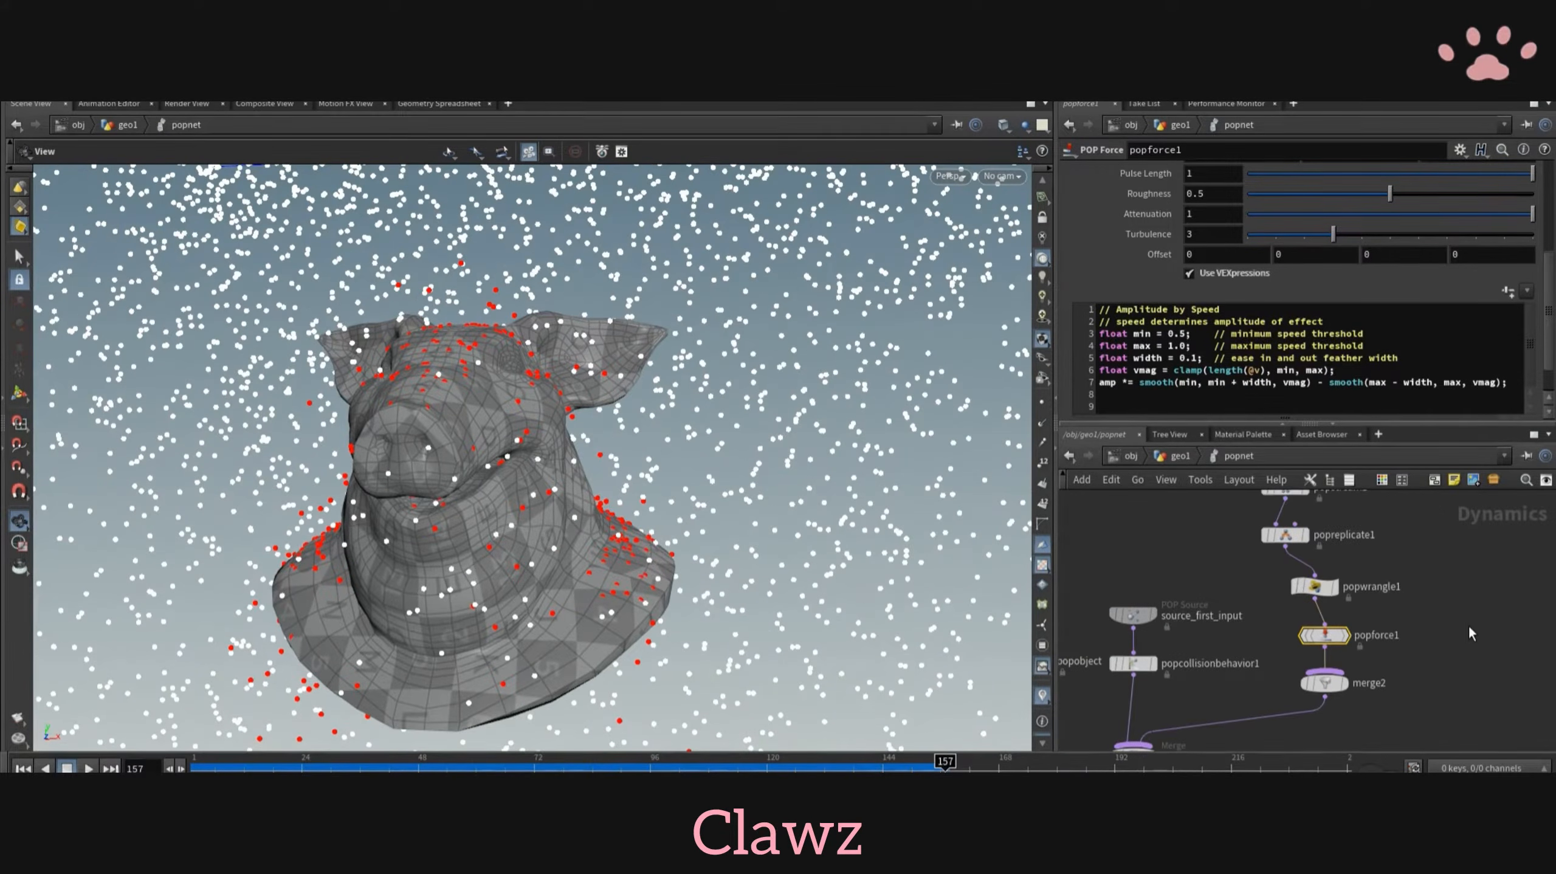
# - Move the node chain above merge2 upward to make room and insert a POP Properties node after popforce1
pyautogui.scroll(-4, 1421, 592)
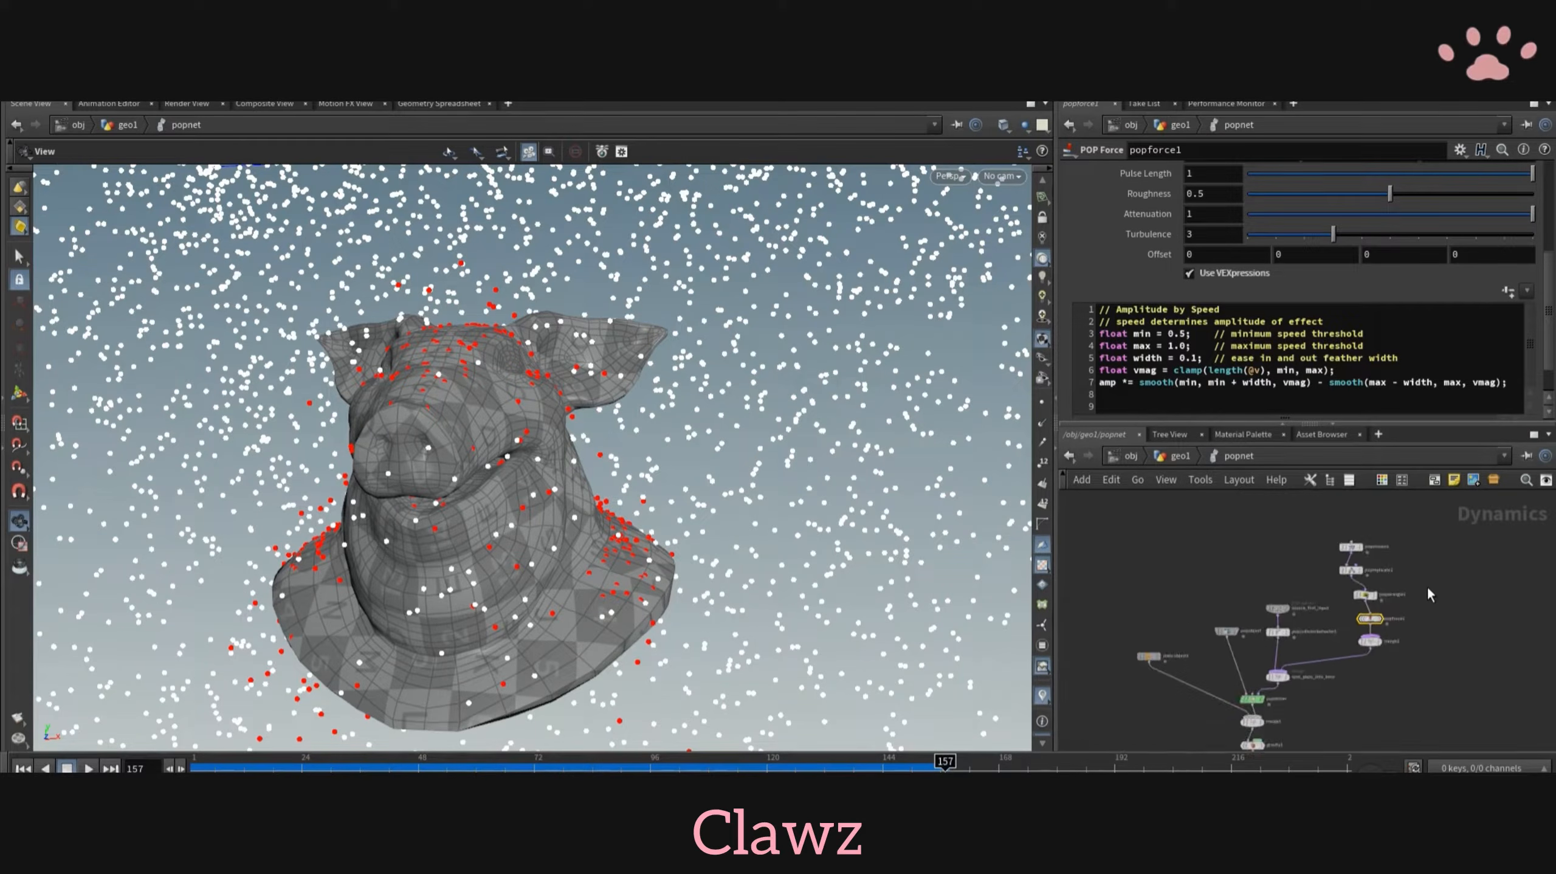
pyautogui.moveTo(1427, 588); pyautogui.dragTo(1333, 622, button='middle')
pyautogui.moveTo(1212, 558); pyautogui.dragTo(1311, 653)
pyautogui.moveTo(1268, 585); pyautogui.dragTo(1279, 545)
pyautogui.scroll(5, 1242, 598)
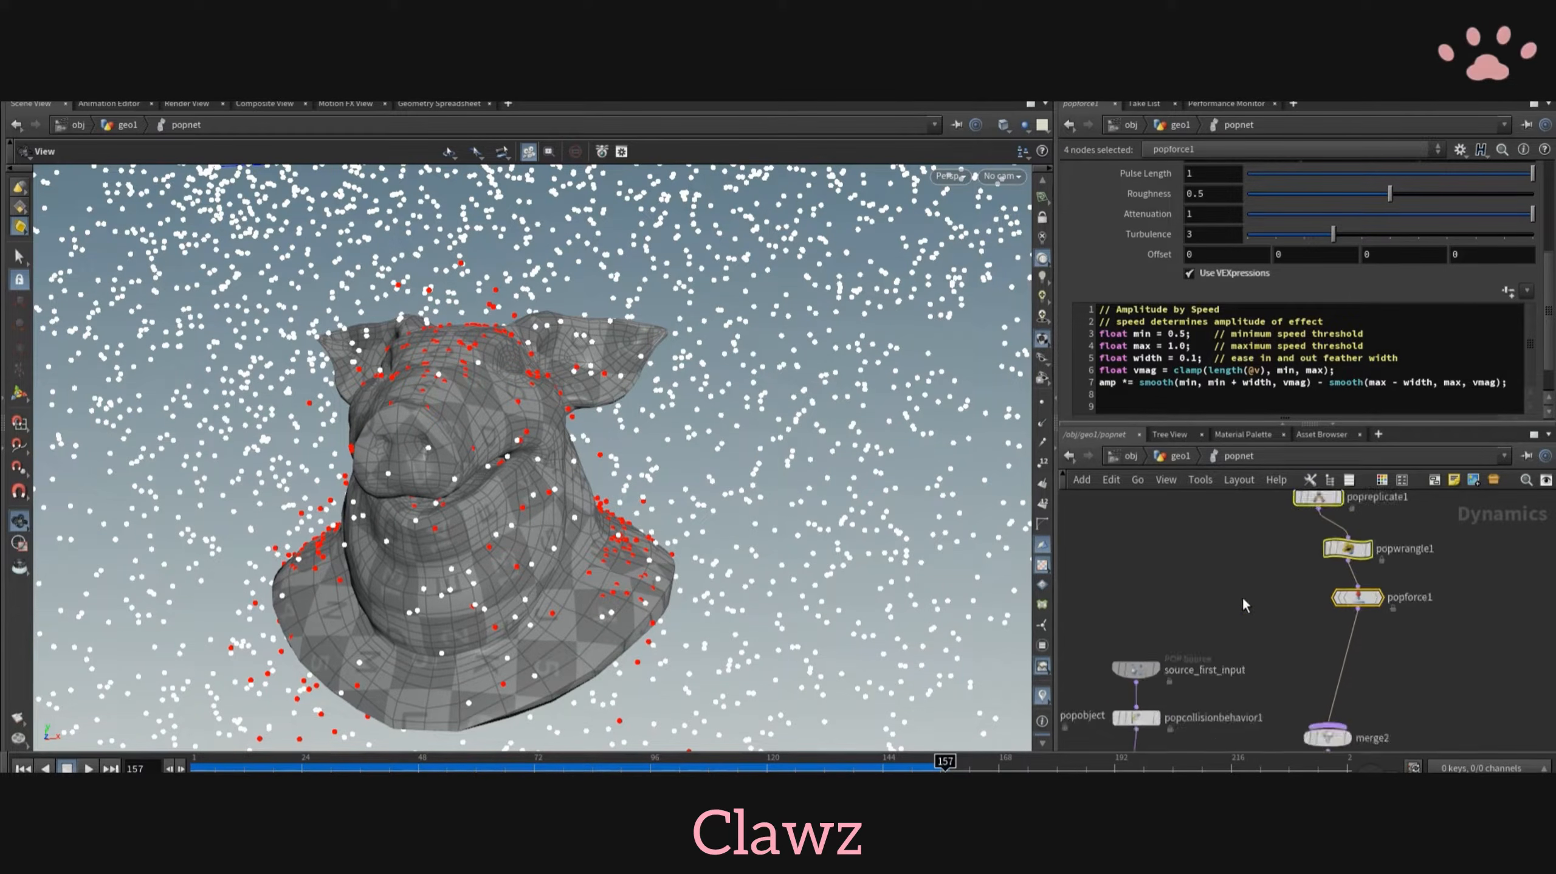
pyautogui.press('Tab')
pyautogui.write('poppr')
pyautogui.click(1488, 304)
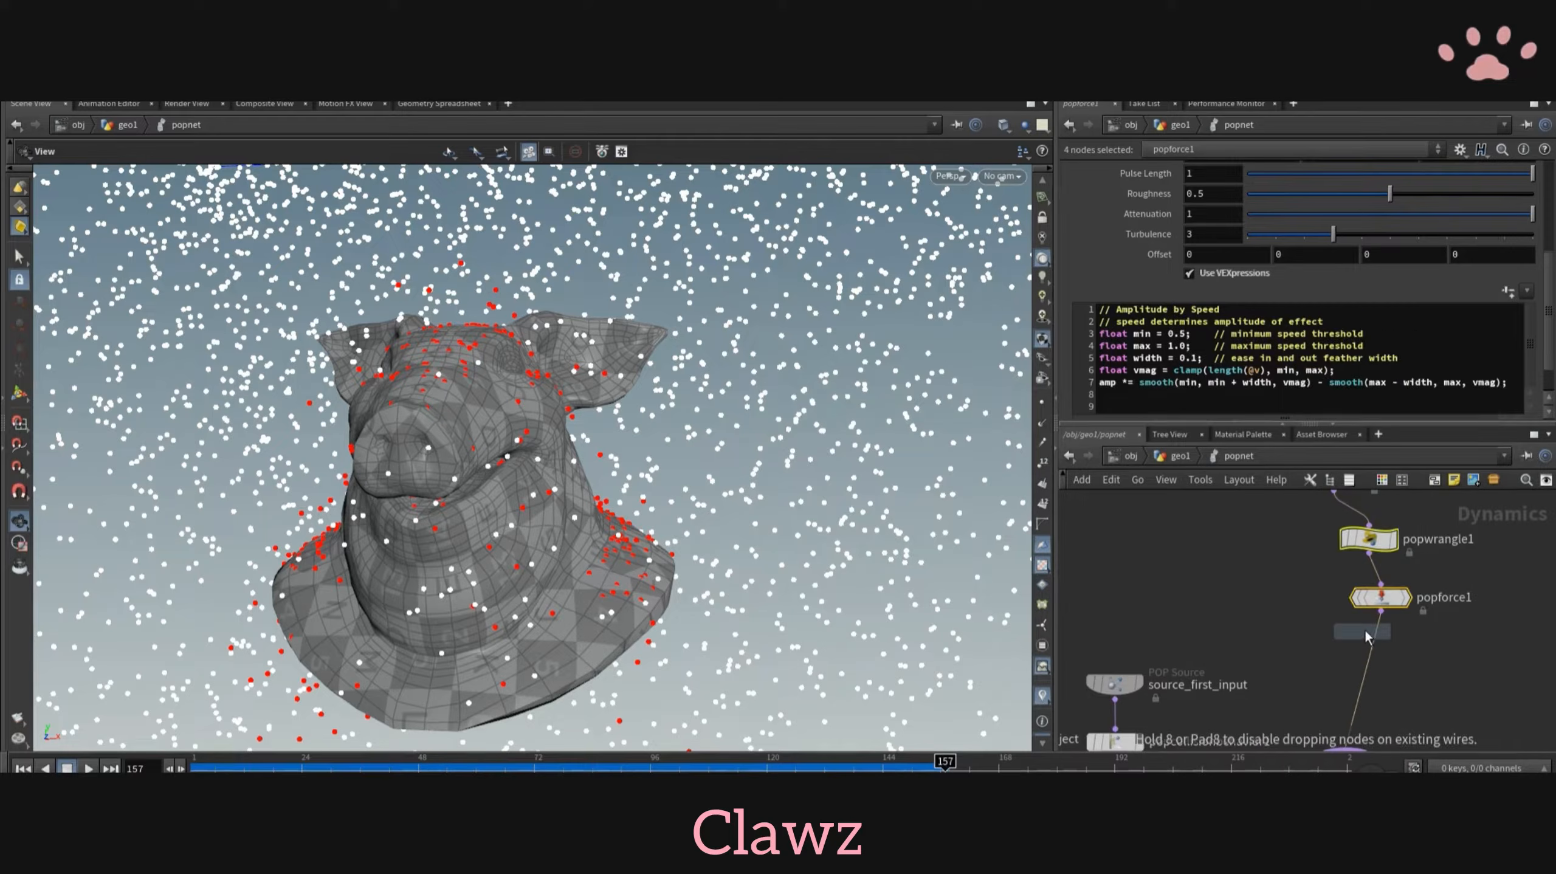
pyautogui.click(1368, 650)
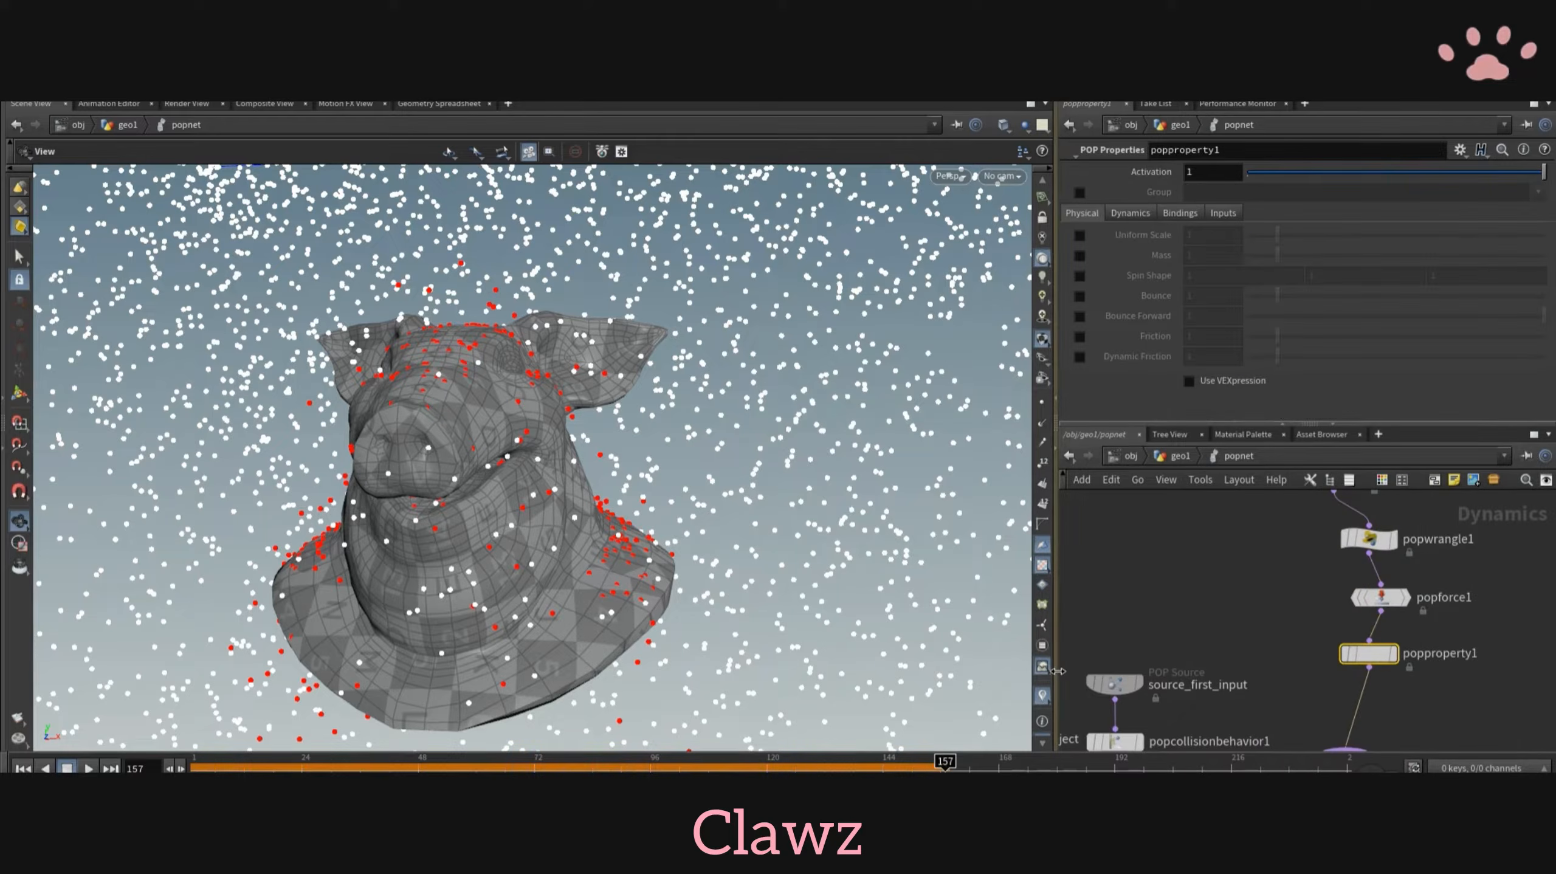
# - Enable Cling in popproperty1's dynamics settings, set it to 10 and replay the simulation from the first frame
pyautogui.click(23, 765)
pyautogui.click(1137, 213)
pyautogui.click(1079, 316)
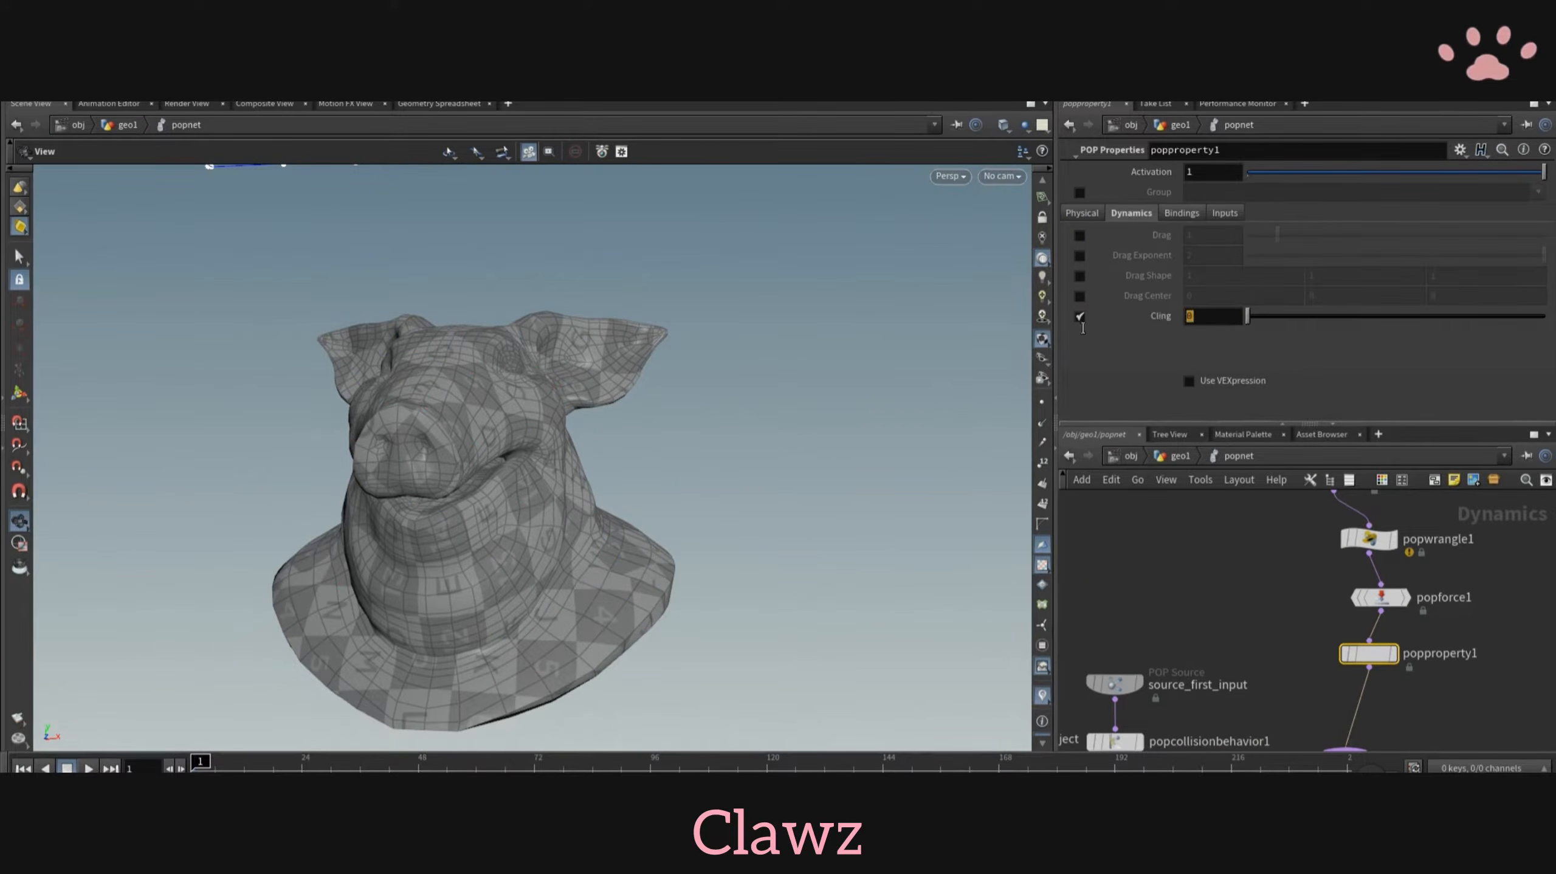
pyautogui.write('10')
pyautogui.press('Return')
pyautogui.click(88, 768)
pyautogui.moveTo(484, 465); pyautogui.dragTo(788, 447)
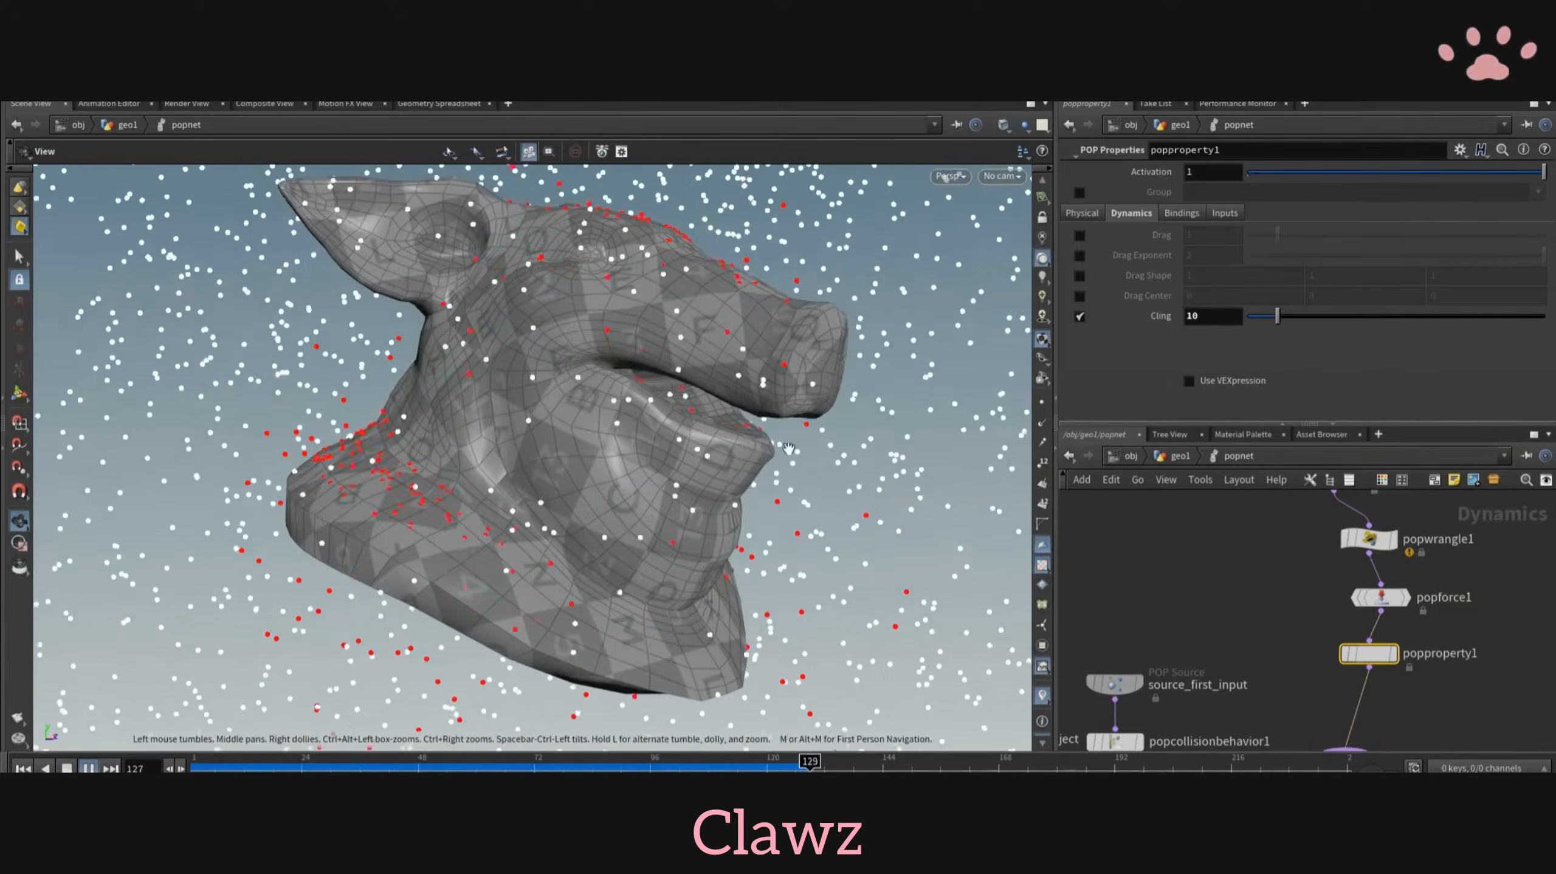
# - Set popproperty1's Cling to 100 and replay the simulation
pyautogui.click(1216, 317)
pyautogui.write('0')
pyautogui.press('Return')
pyautogui.hotkey('ctrl', 'Up')
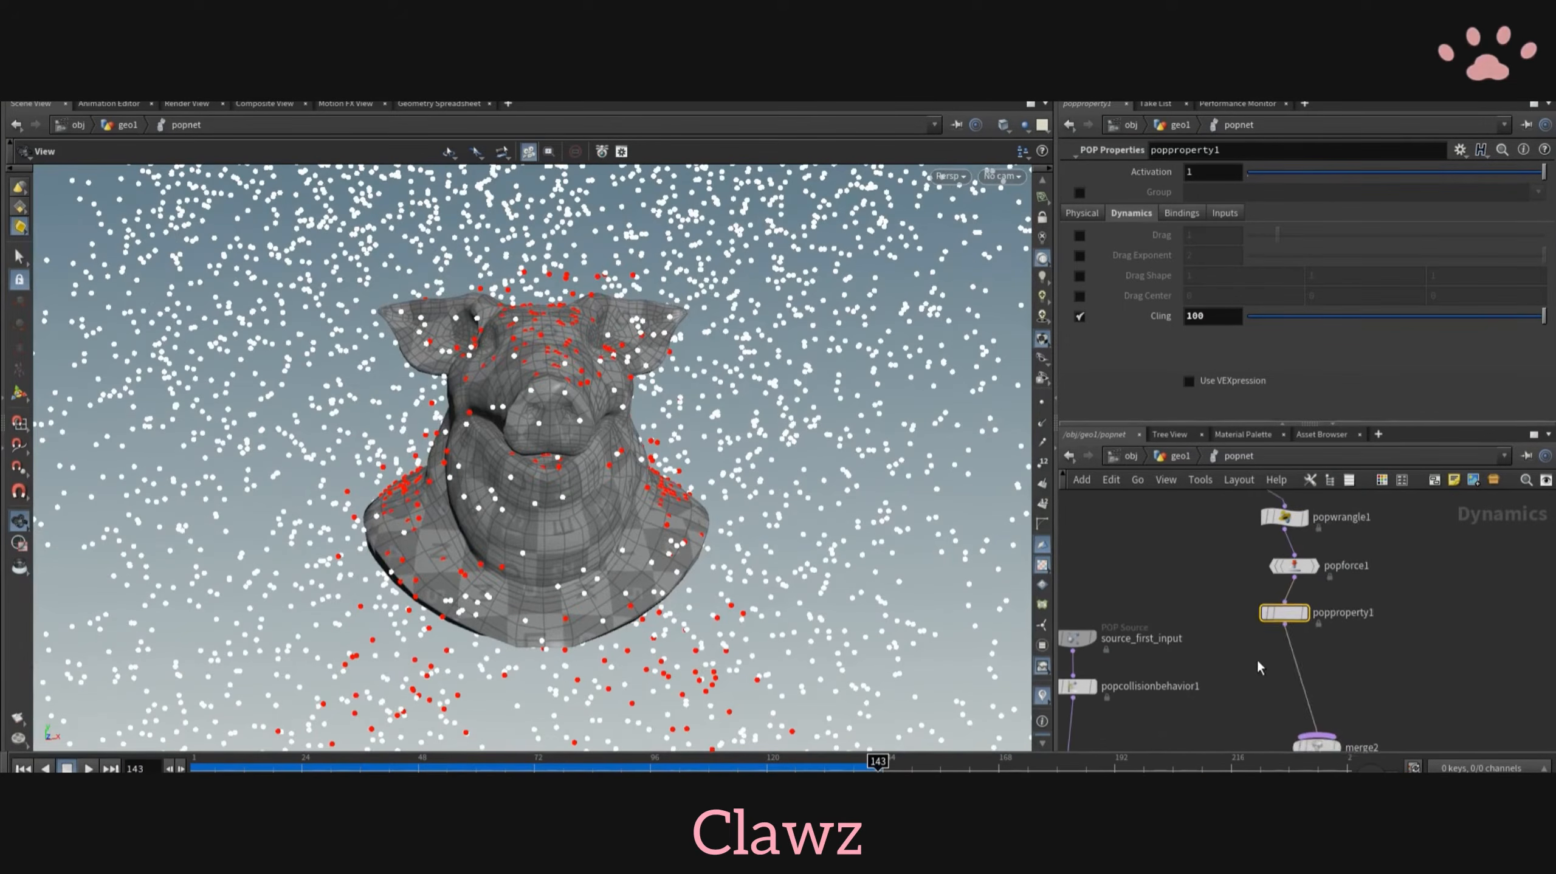
# - Insert a POP Collision Behavior node after popproperty1
pyautogui.press('Tab')
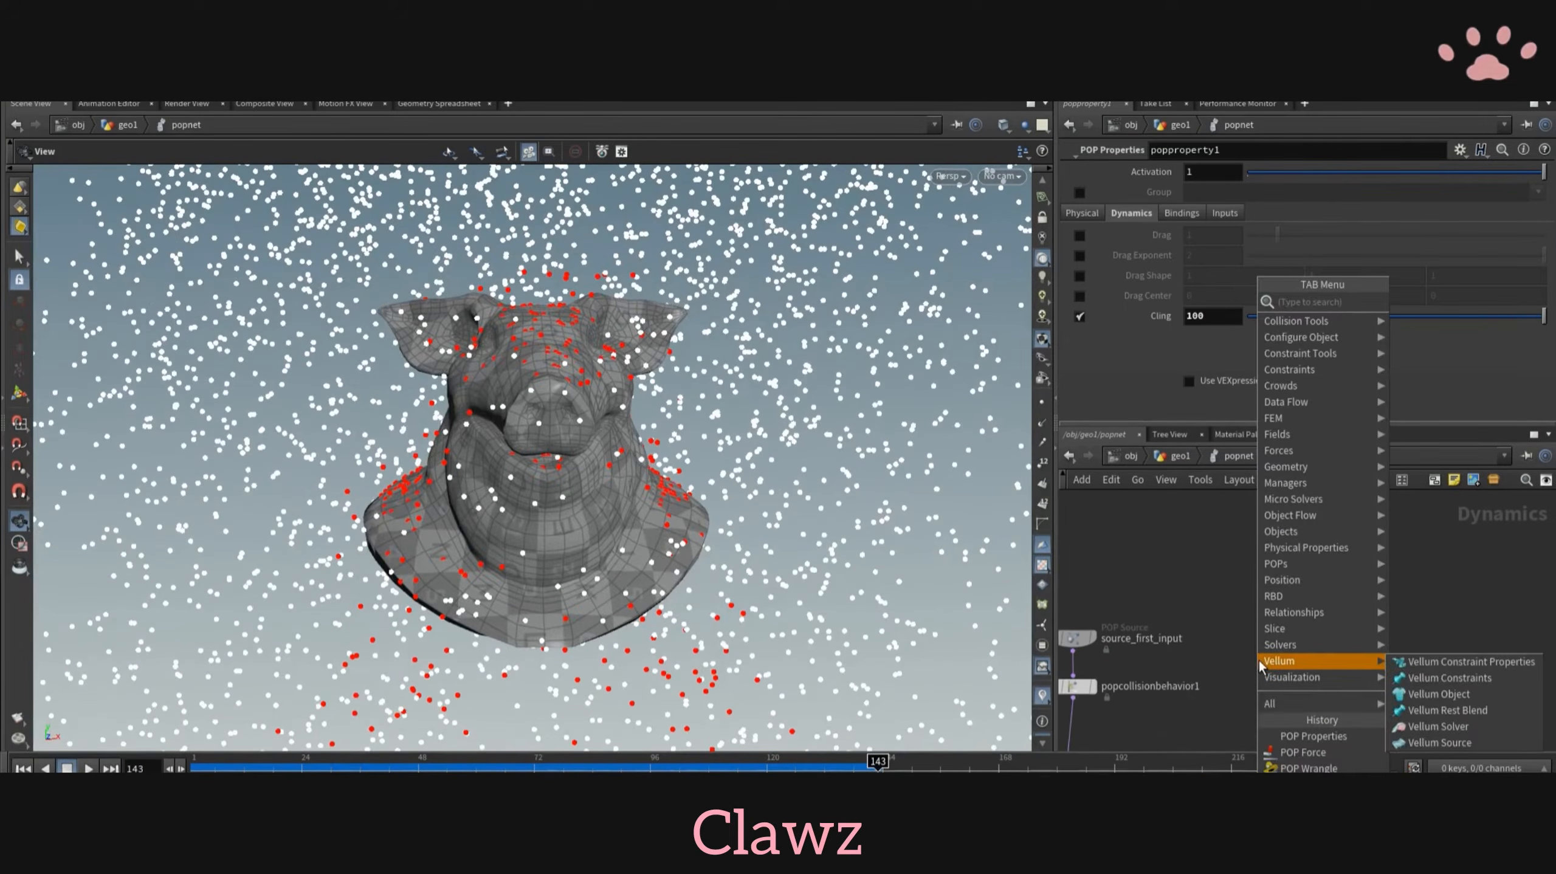
pyautogui.write('popcol')
pyautogui.click(1476, 319)
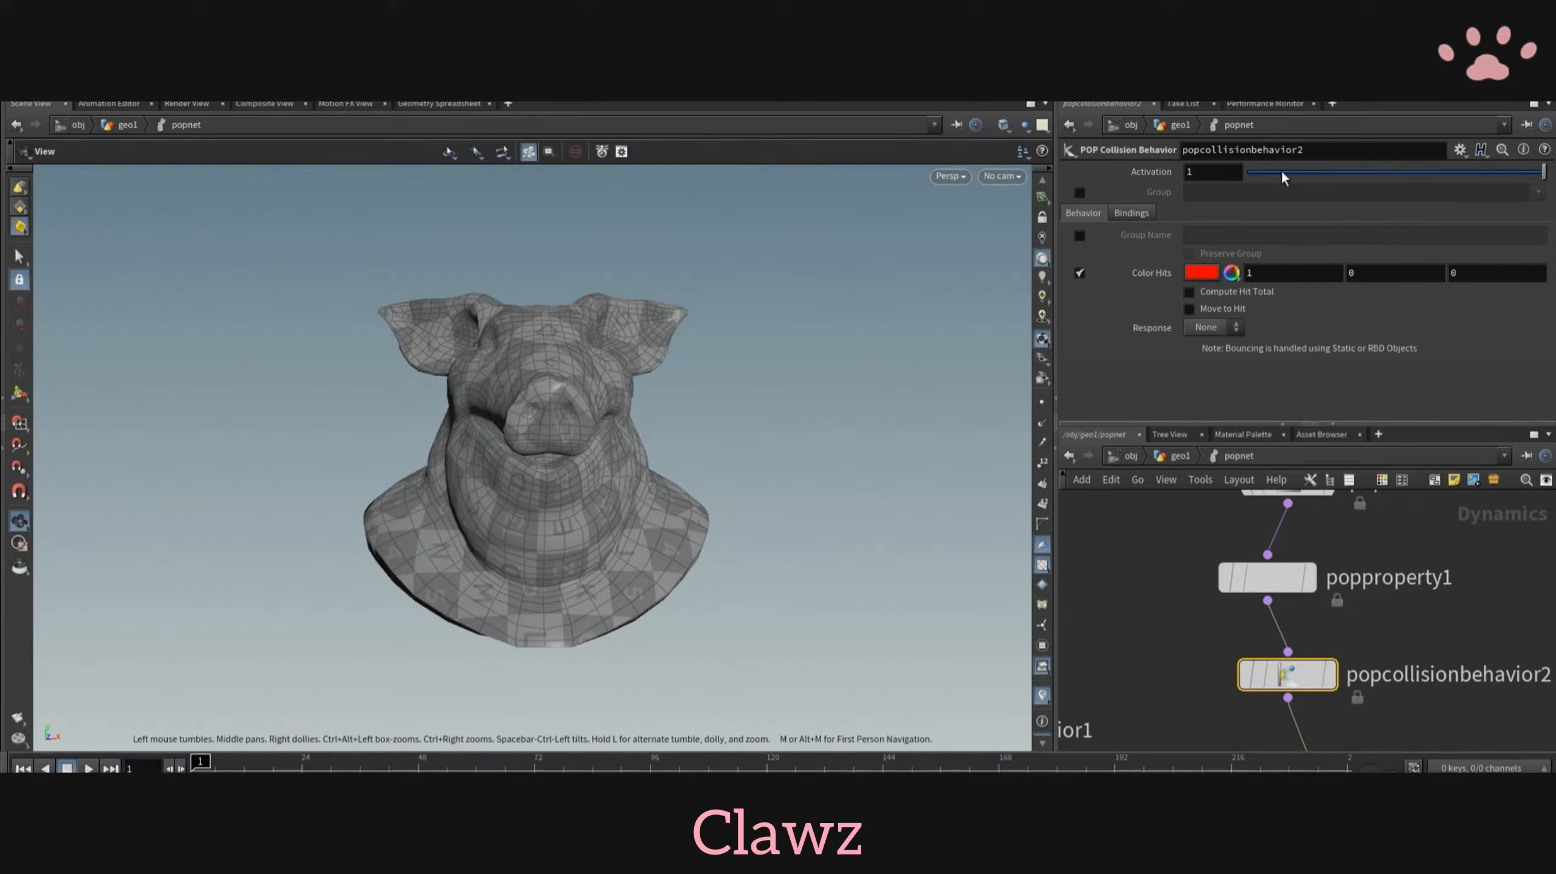
# - Set popcollisionbehavior2's response to Slide with the group name slide, and replay the simulation to inspect the sliding particles
pyautogui.click(1132, 214)
pyautogui.click(1078, 215)
pyautogui.click(1200, 408)
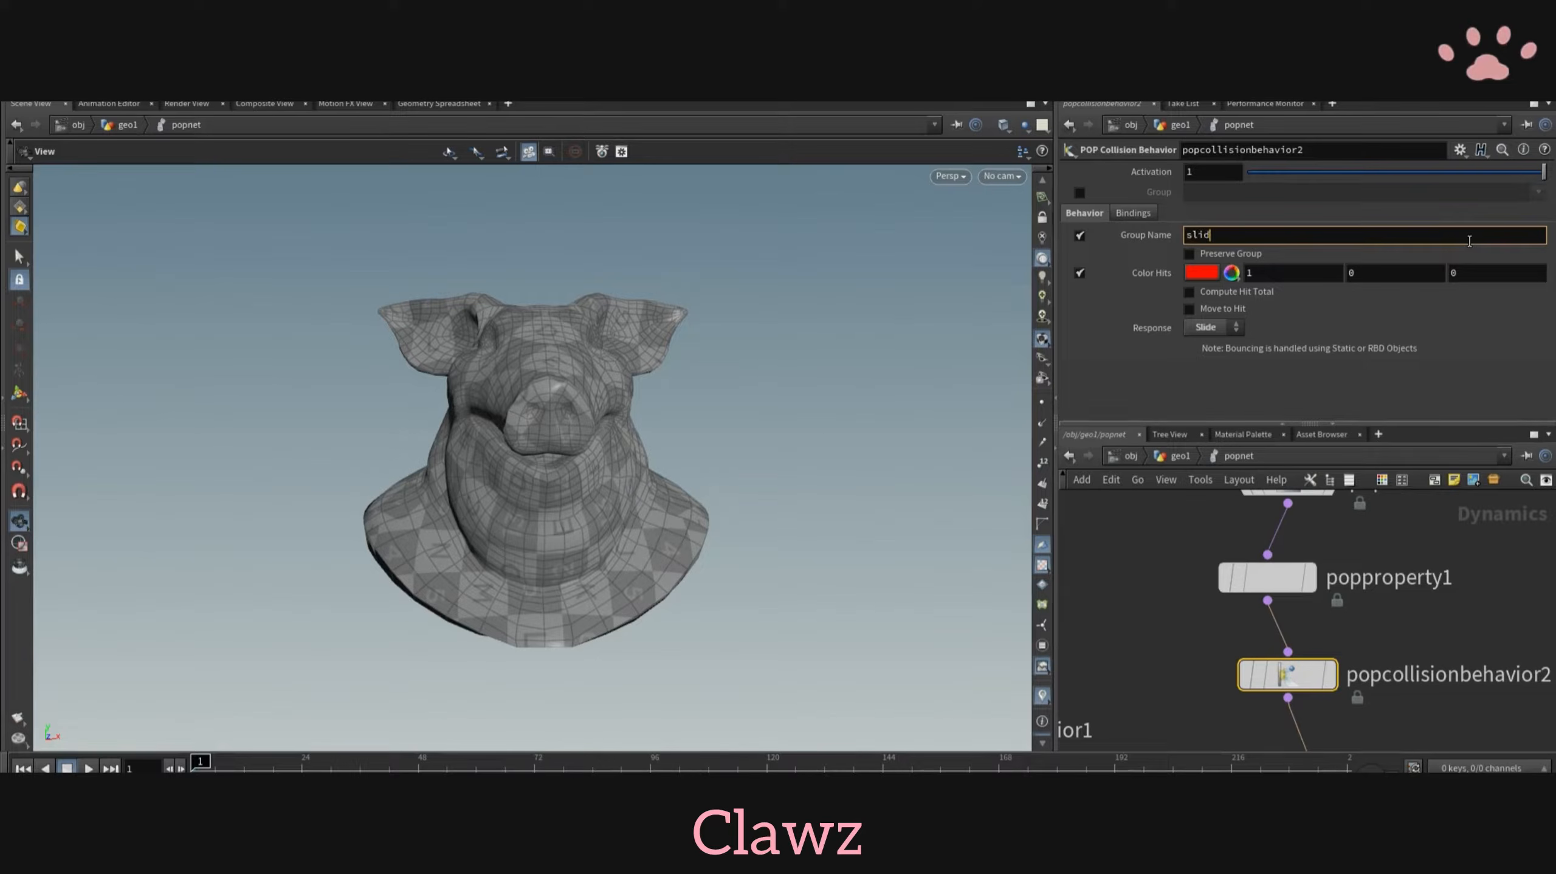
pyautogui.scroll(-1, 248, 581)
pyautogui.click(89, 769)
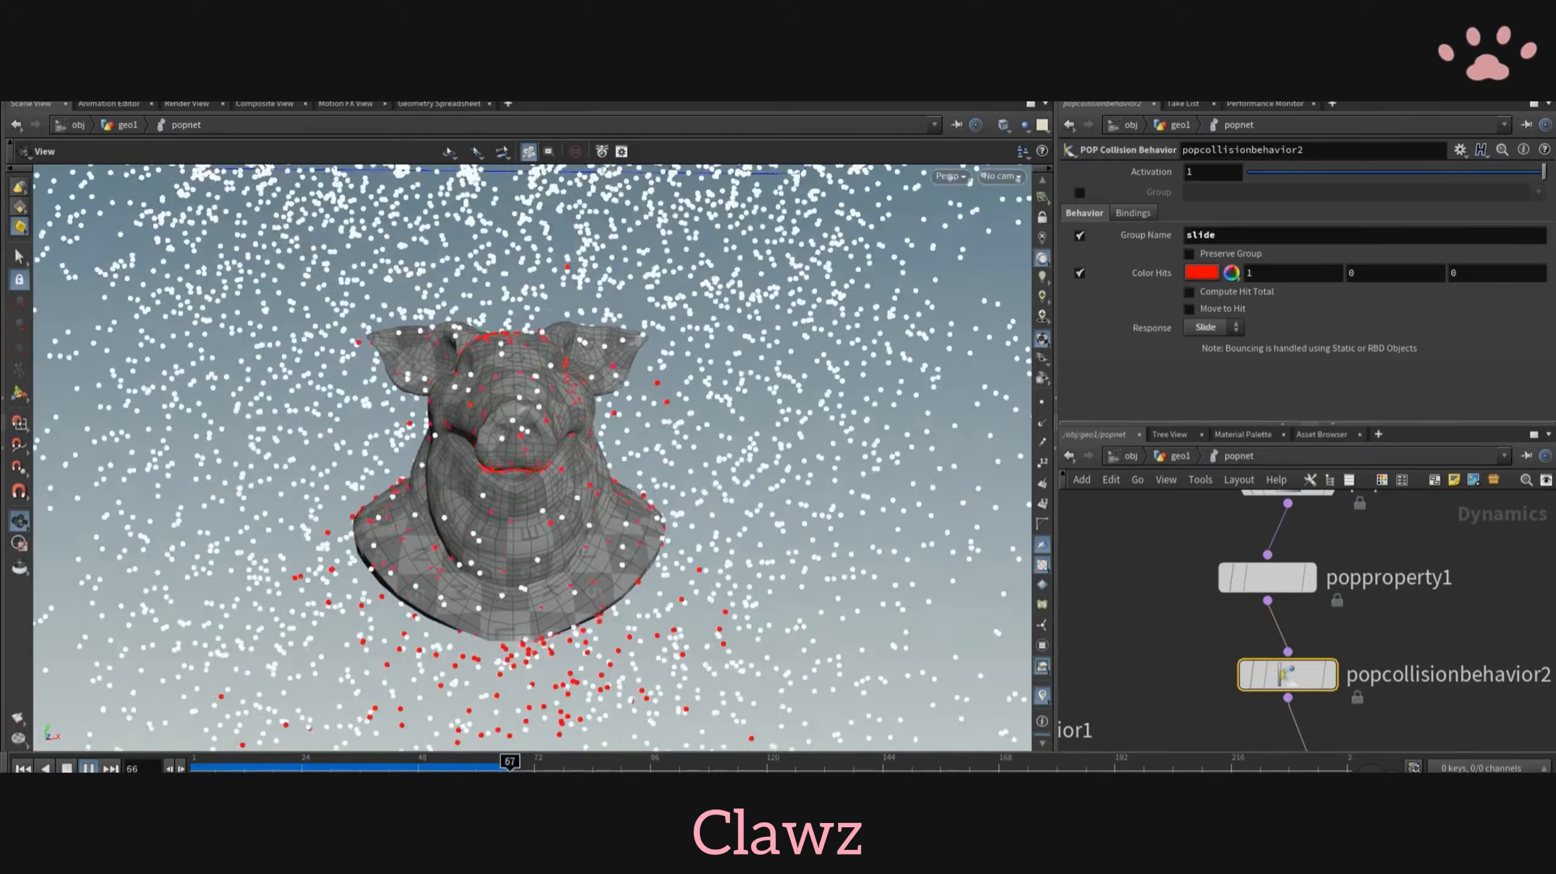
pyautogui.click(89, 768)
pyautogui.moveTo(612, 459)
pyautogui.mouseDown()
pyautogui.moveTo(343, 429)
pyautogui.moveTo(600, 453)
pyautogui.mouseUp()
pyautogui.scroll(2, 465, 441)
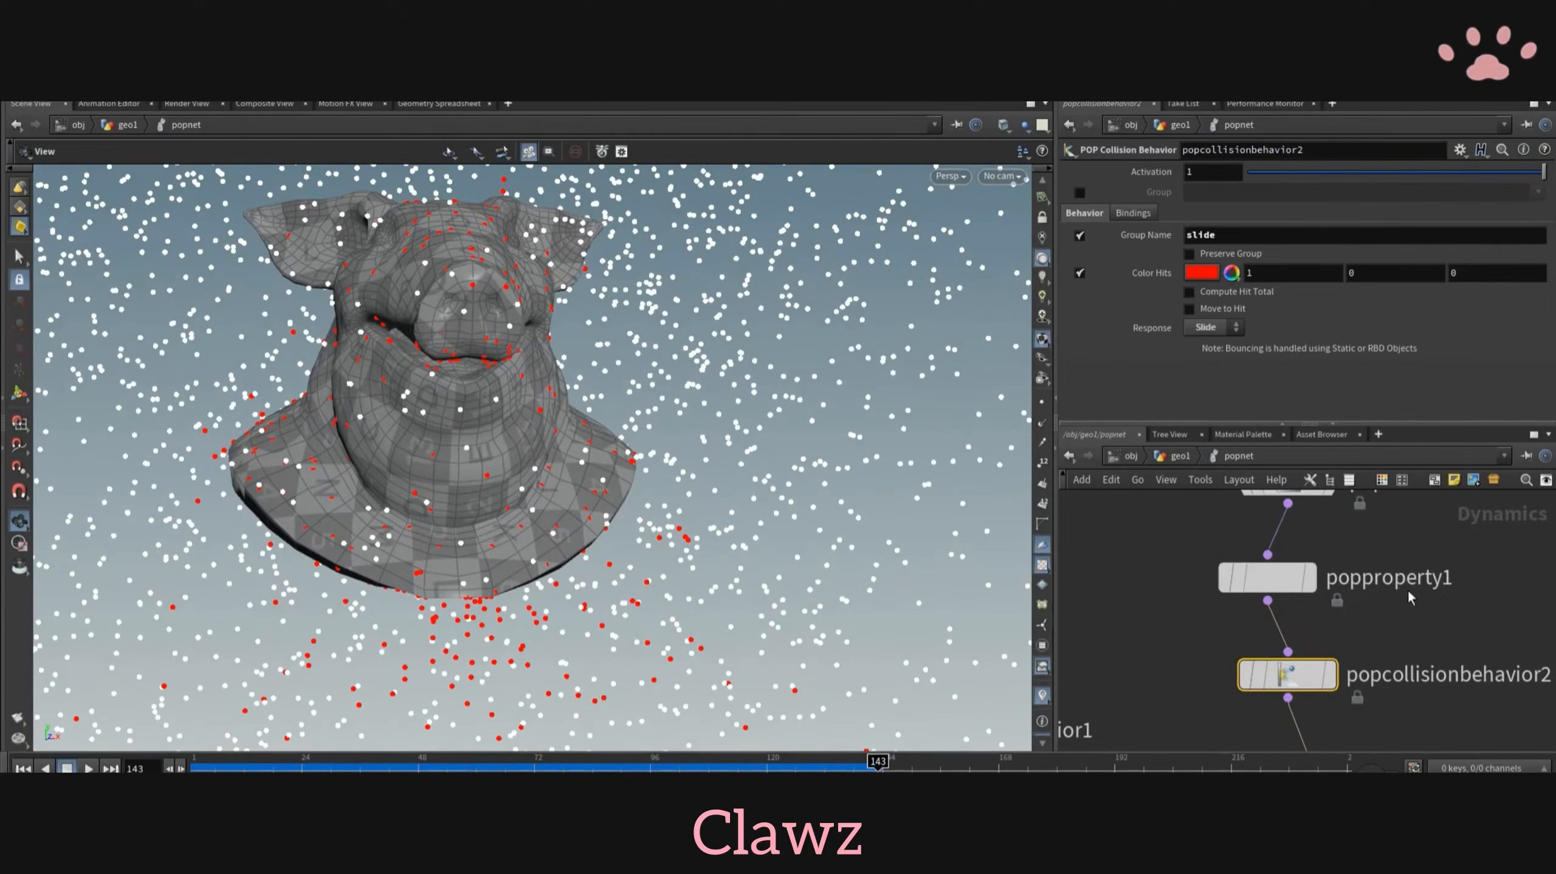
# - Insert a POP Drag node after popcollisionbehavior2, enable its VEXpressions with airresit =60; and replay the simulation
pyautogui.scroll(-3, 1470, 649)
pyautogui.press('Tab')
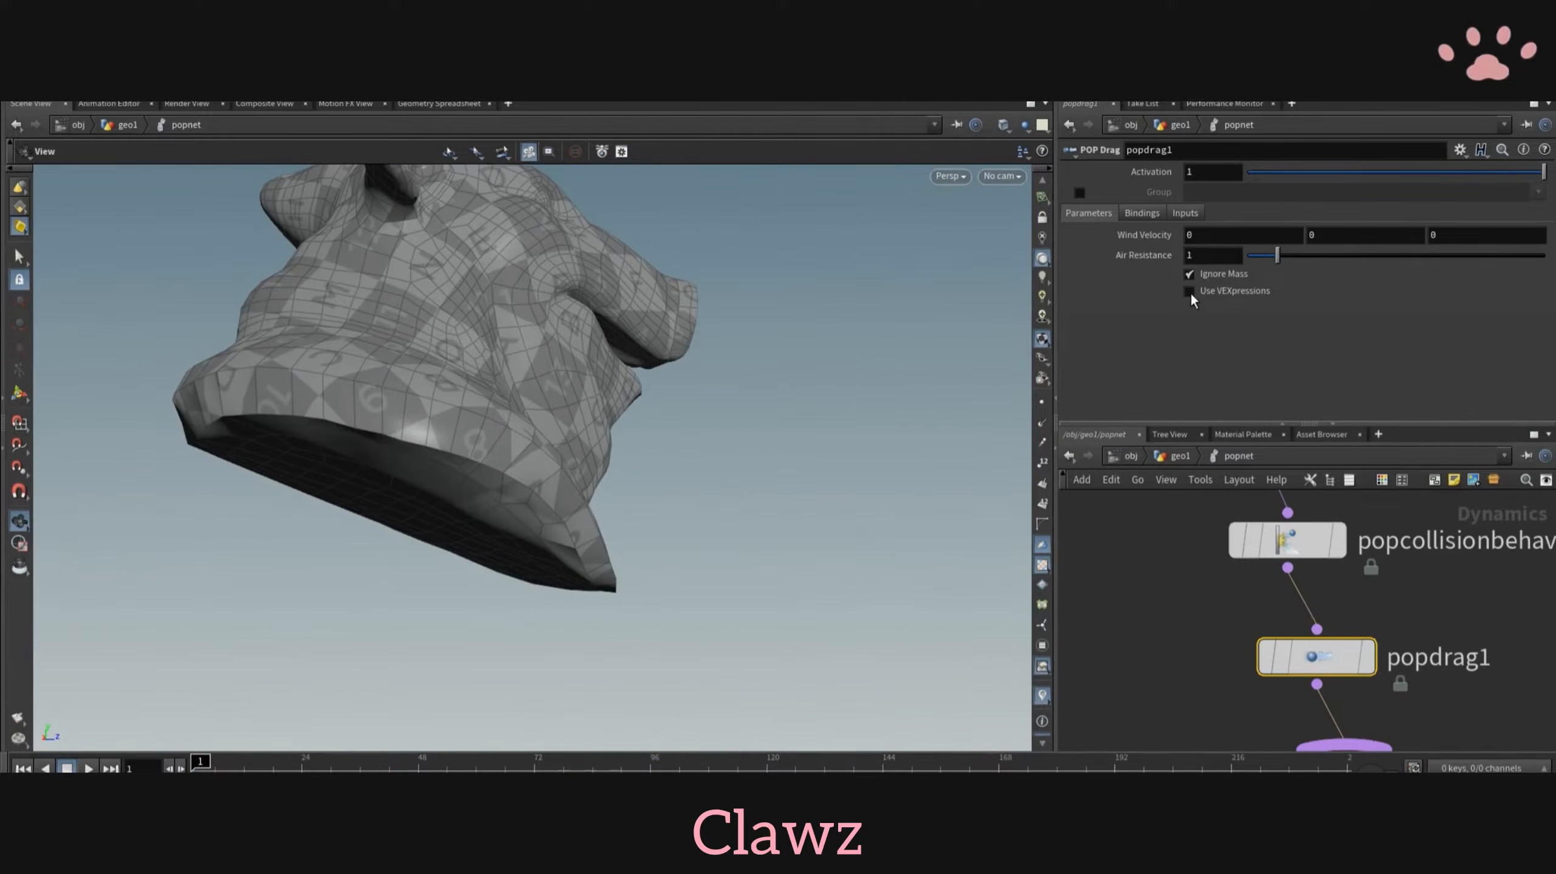
pyautogui.click(1190, 291)
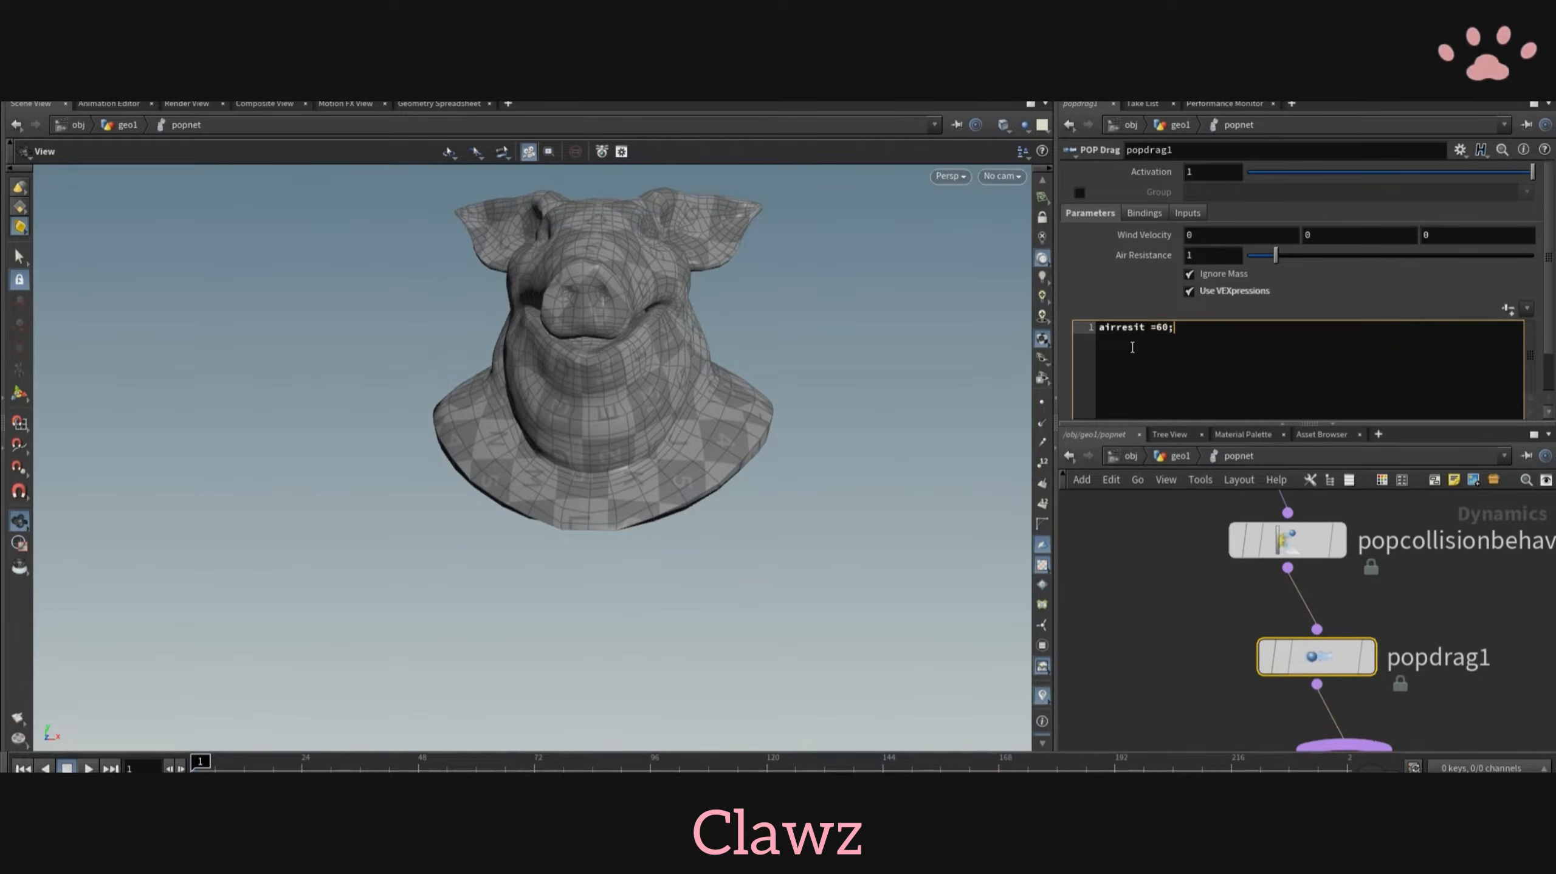
pyautogui.click(89, 768)
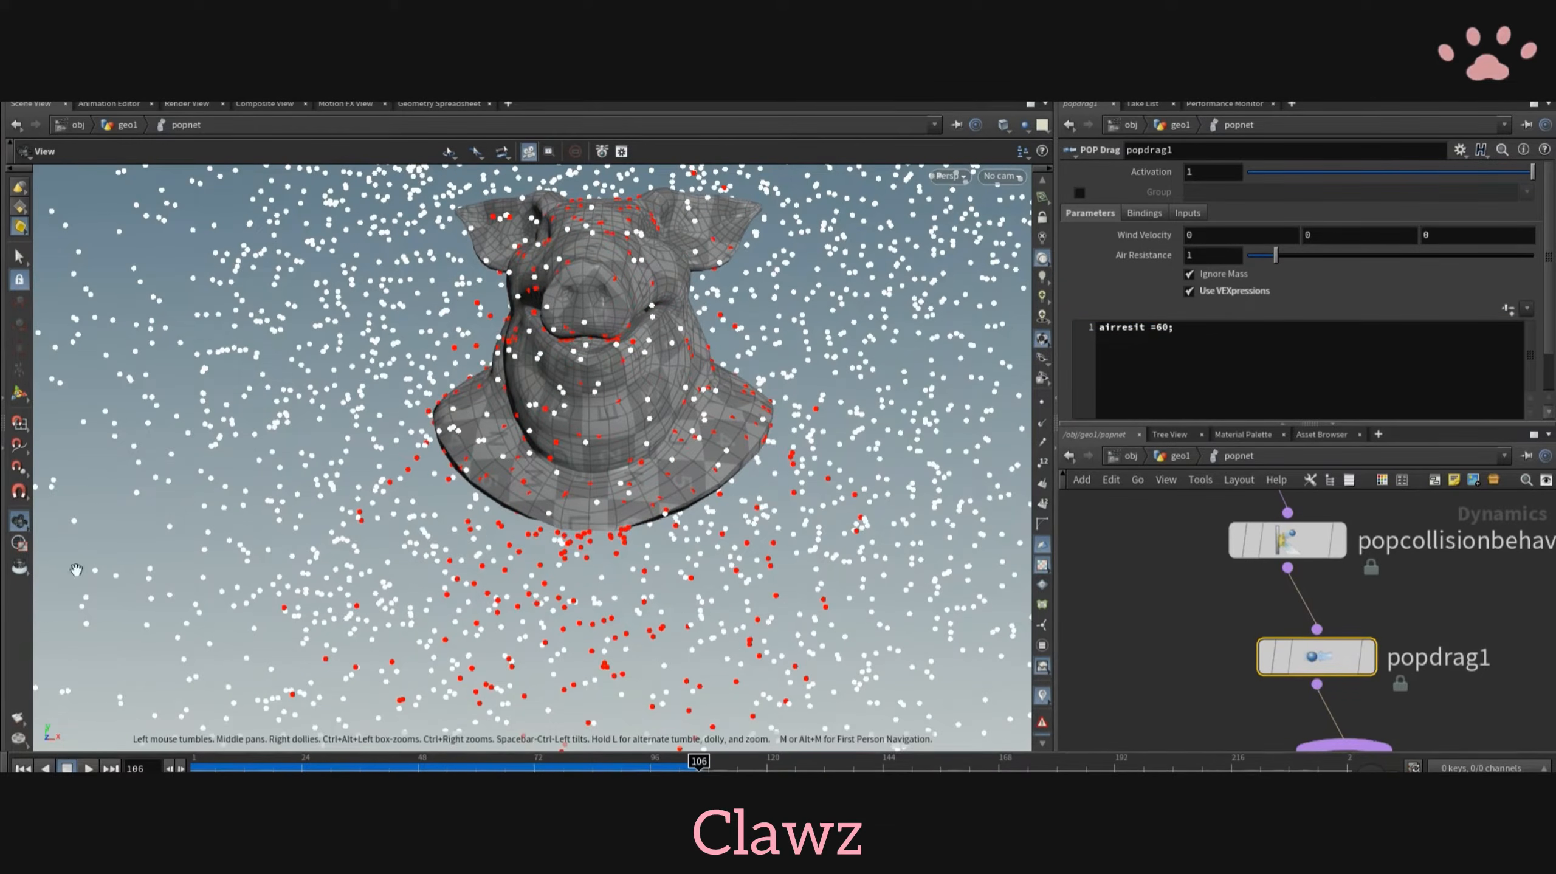
# - Examine popobject's geometry attributes in the Geometry Spreadsheet for one that marks sliding particles
pyautogui.click(451, 105)
pyautogui.click(28, 190)
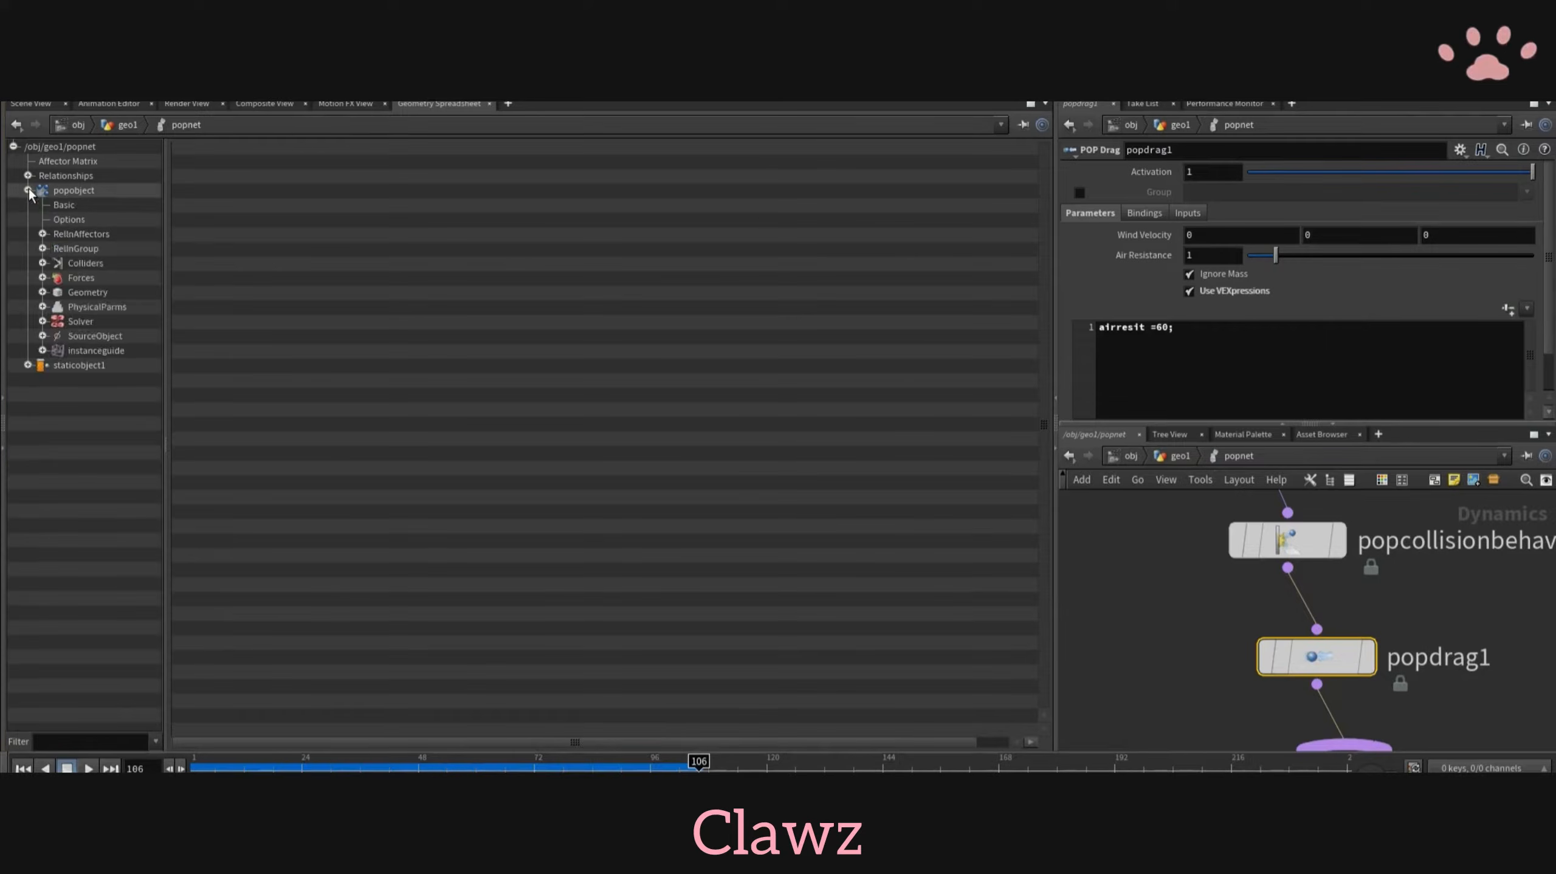
pyautogui.click(51, 295)
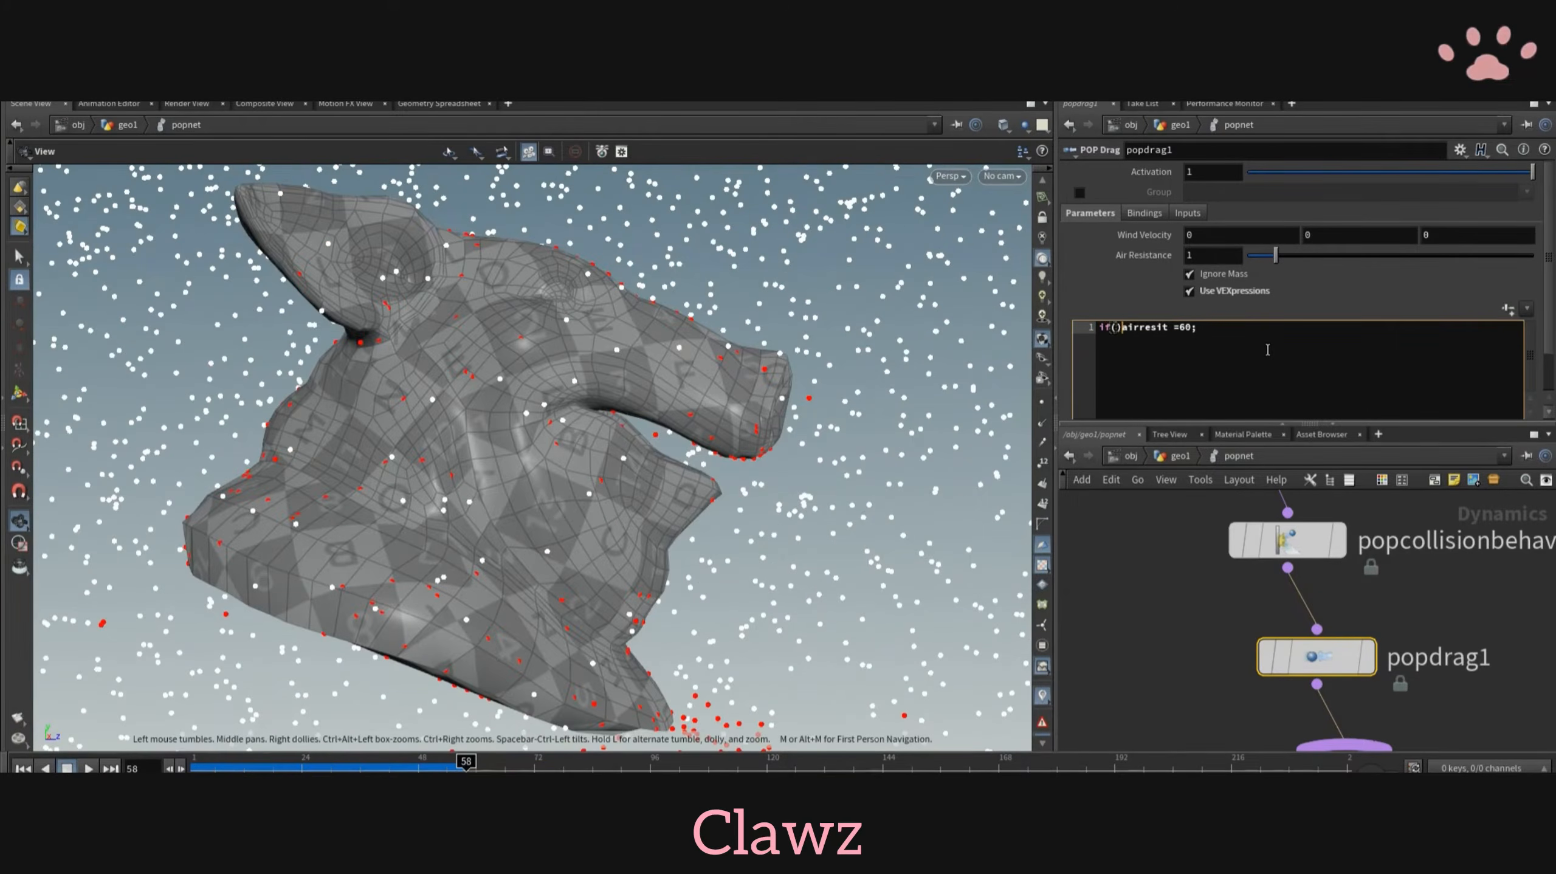
pyautogui.write('sliding ==1 ){')
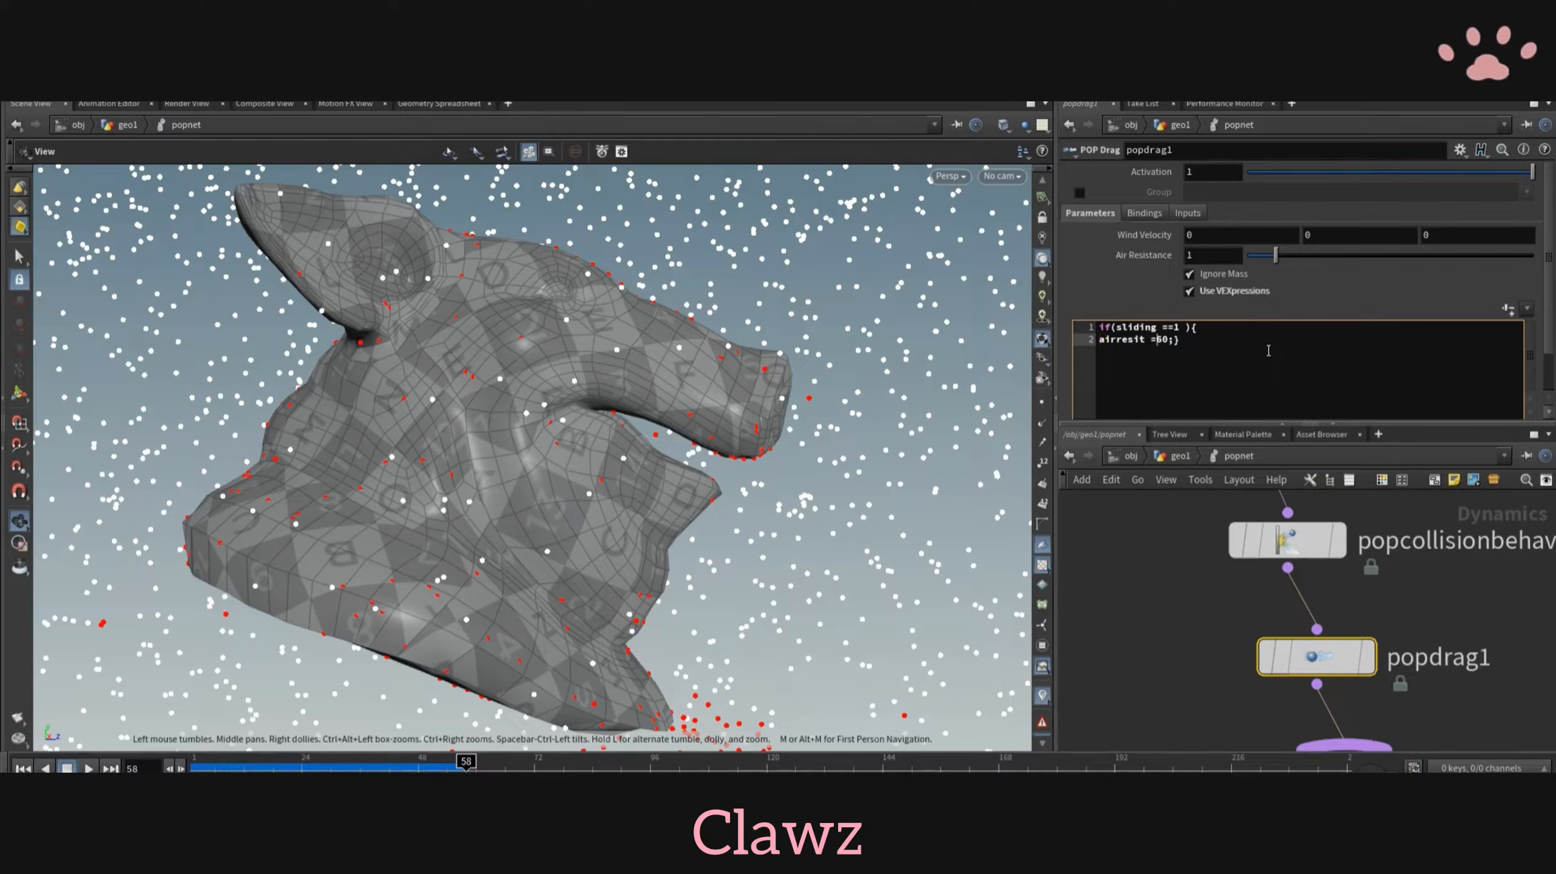
pyautogui.write('rand(@')
pyautogui.write('(')
pyautogui.press('Right')
pyautogui.press('Right')
pyautogui.press('Right')
pyautogui.press('Right')
pyautogui.press('Right')
pyautogui.press('Right')
pyautogui.press('Right')
pyautogui.press('Right')
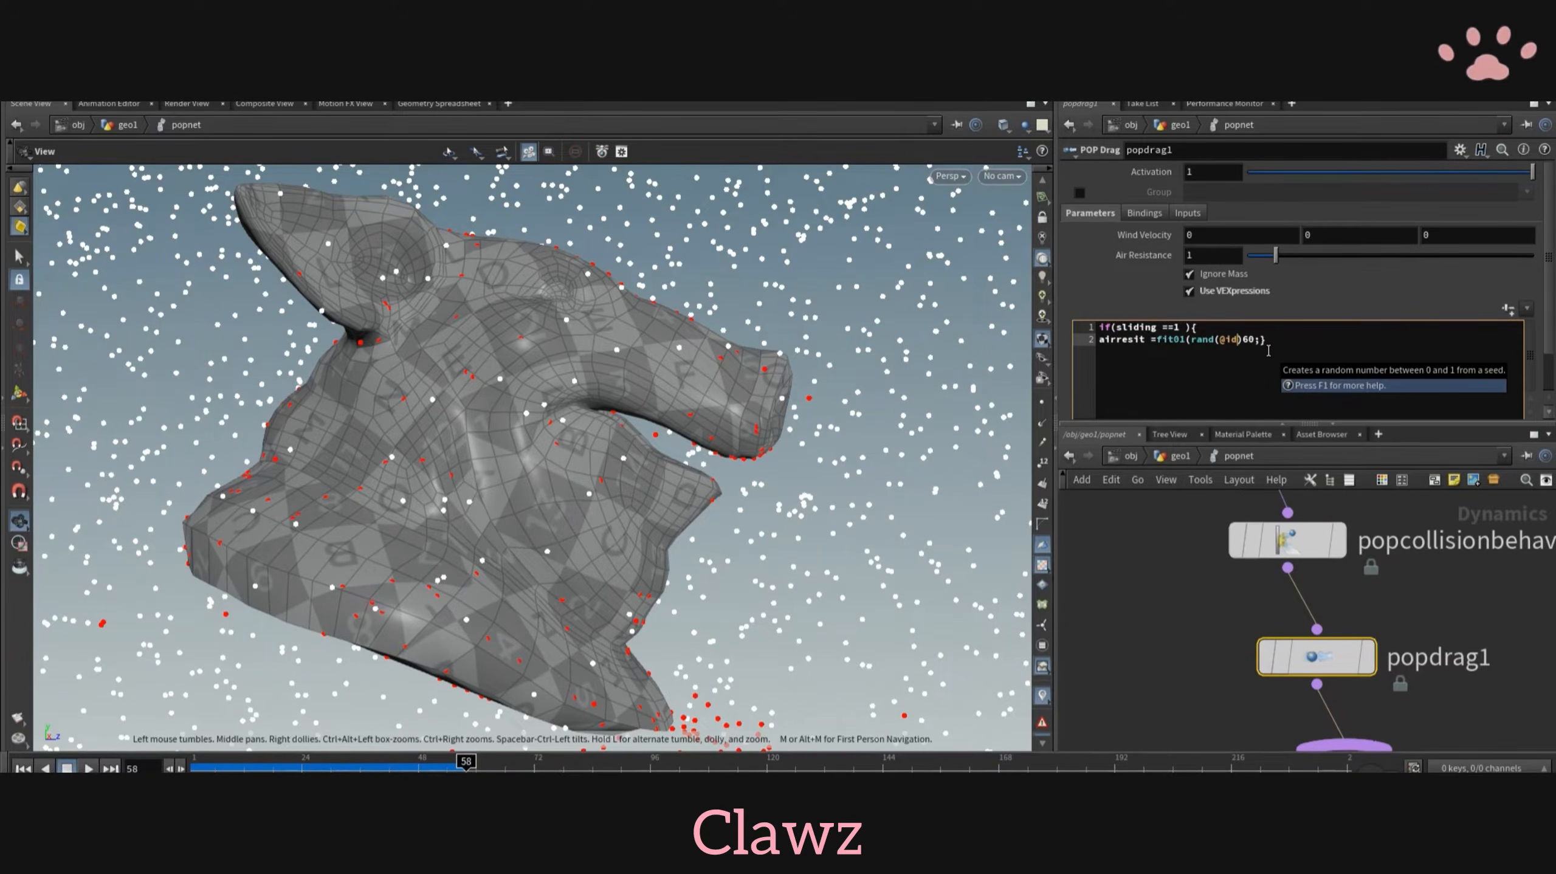
pyautogui.press('Right')
pyautogui.press('Right')
pyautogui.press('Right')
pyautogui.write(')')
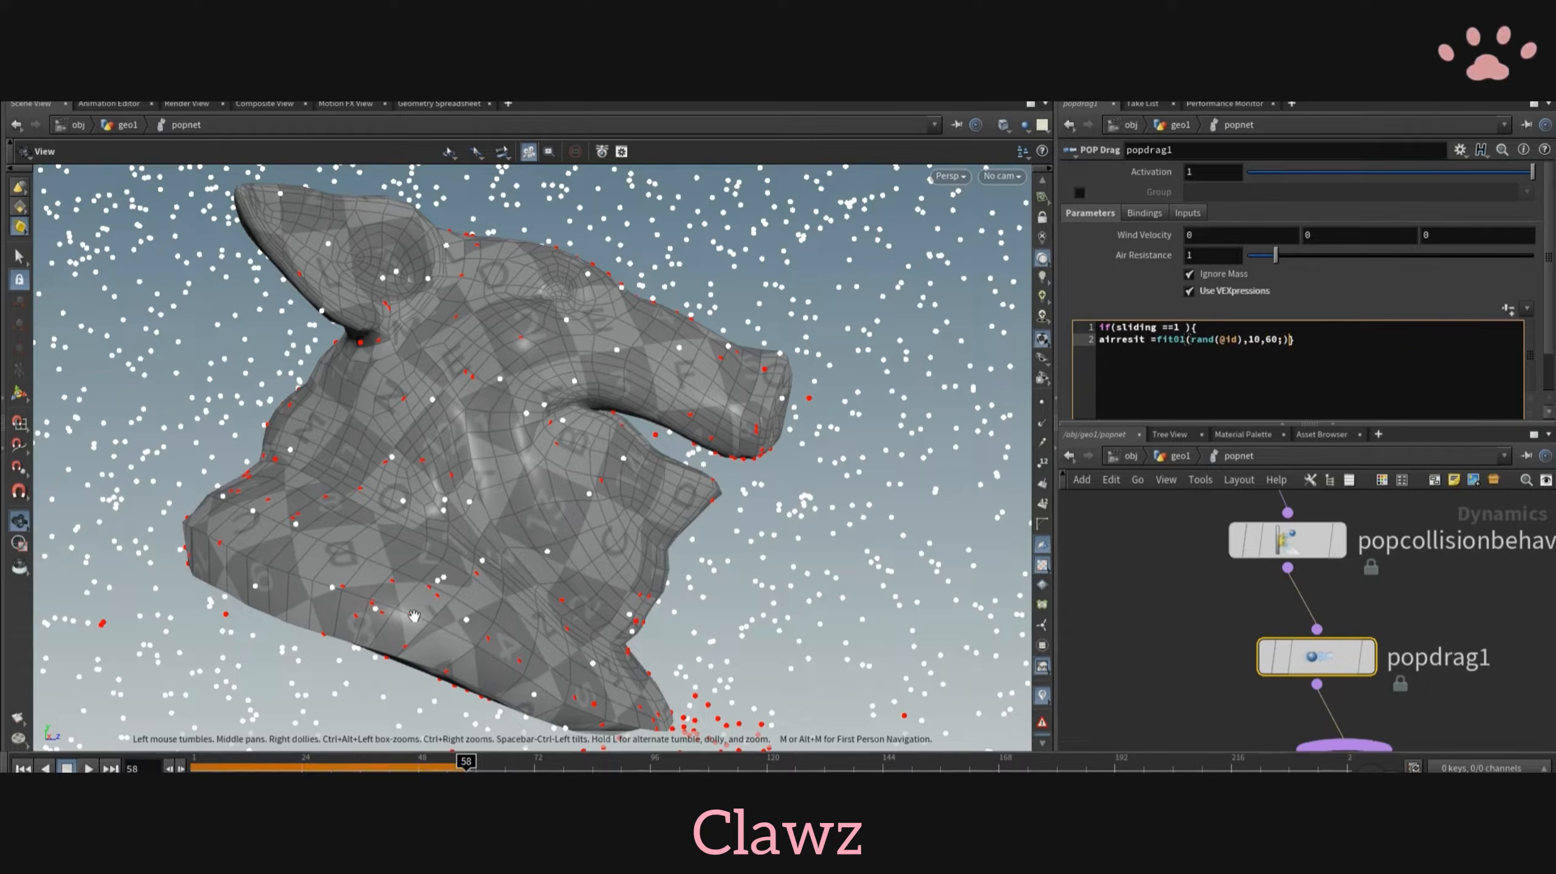
pyautogui.hotkey('ctrl', 'Up')
pyautogui.press('Up')
pyautogui.scroll(-8, 971, 352)
pyautogui.moveTo(961, 355); pyautogui.dragTo(778, 380)
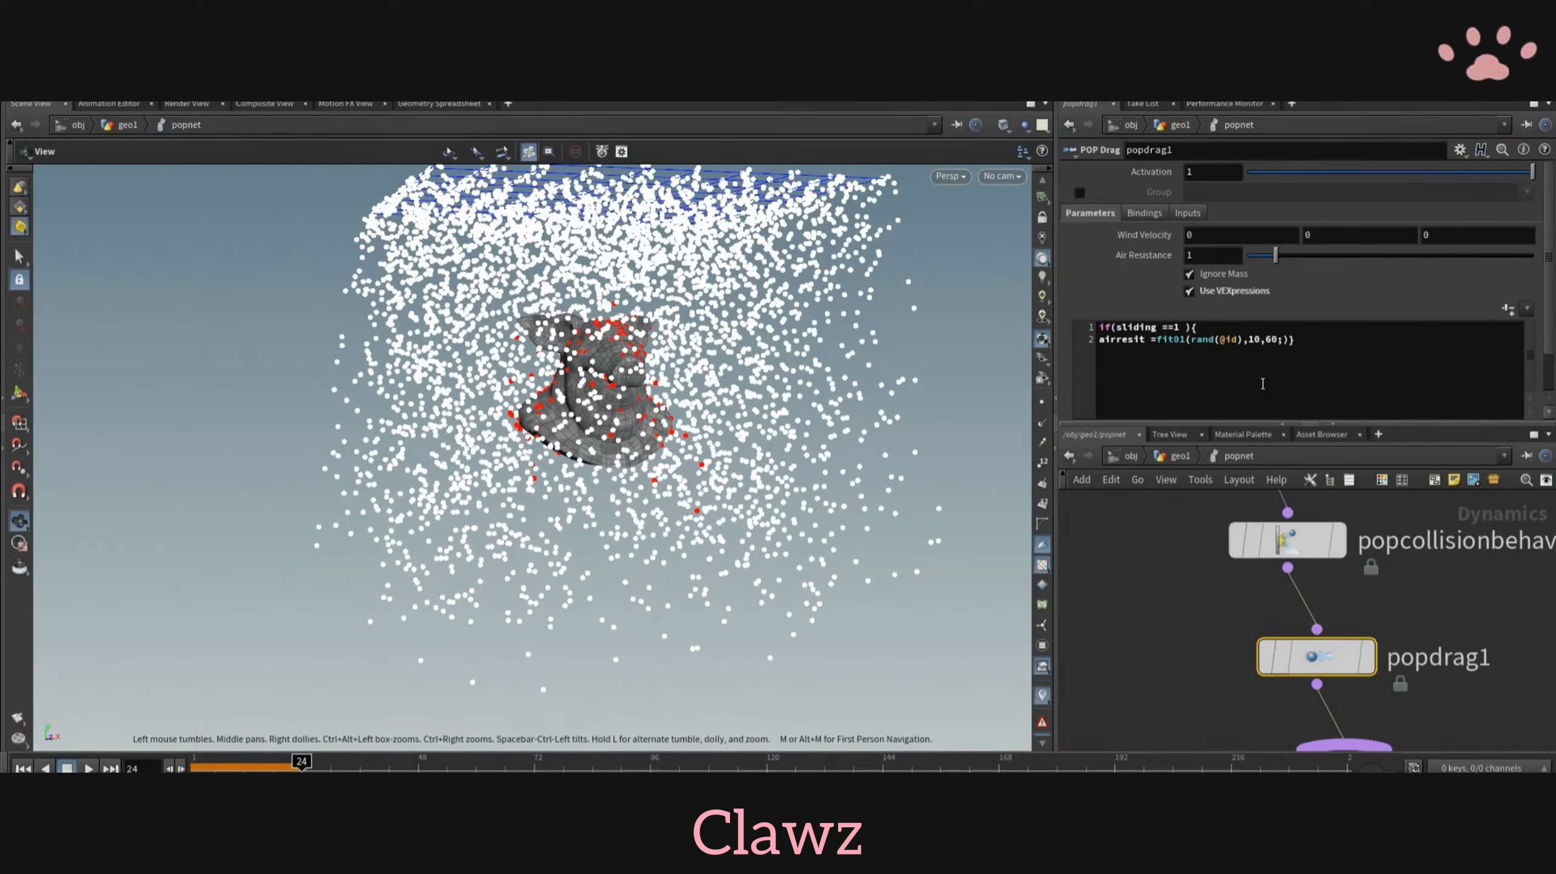
pyautogui.press('Return')
pyautogui.write('else{}')
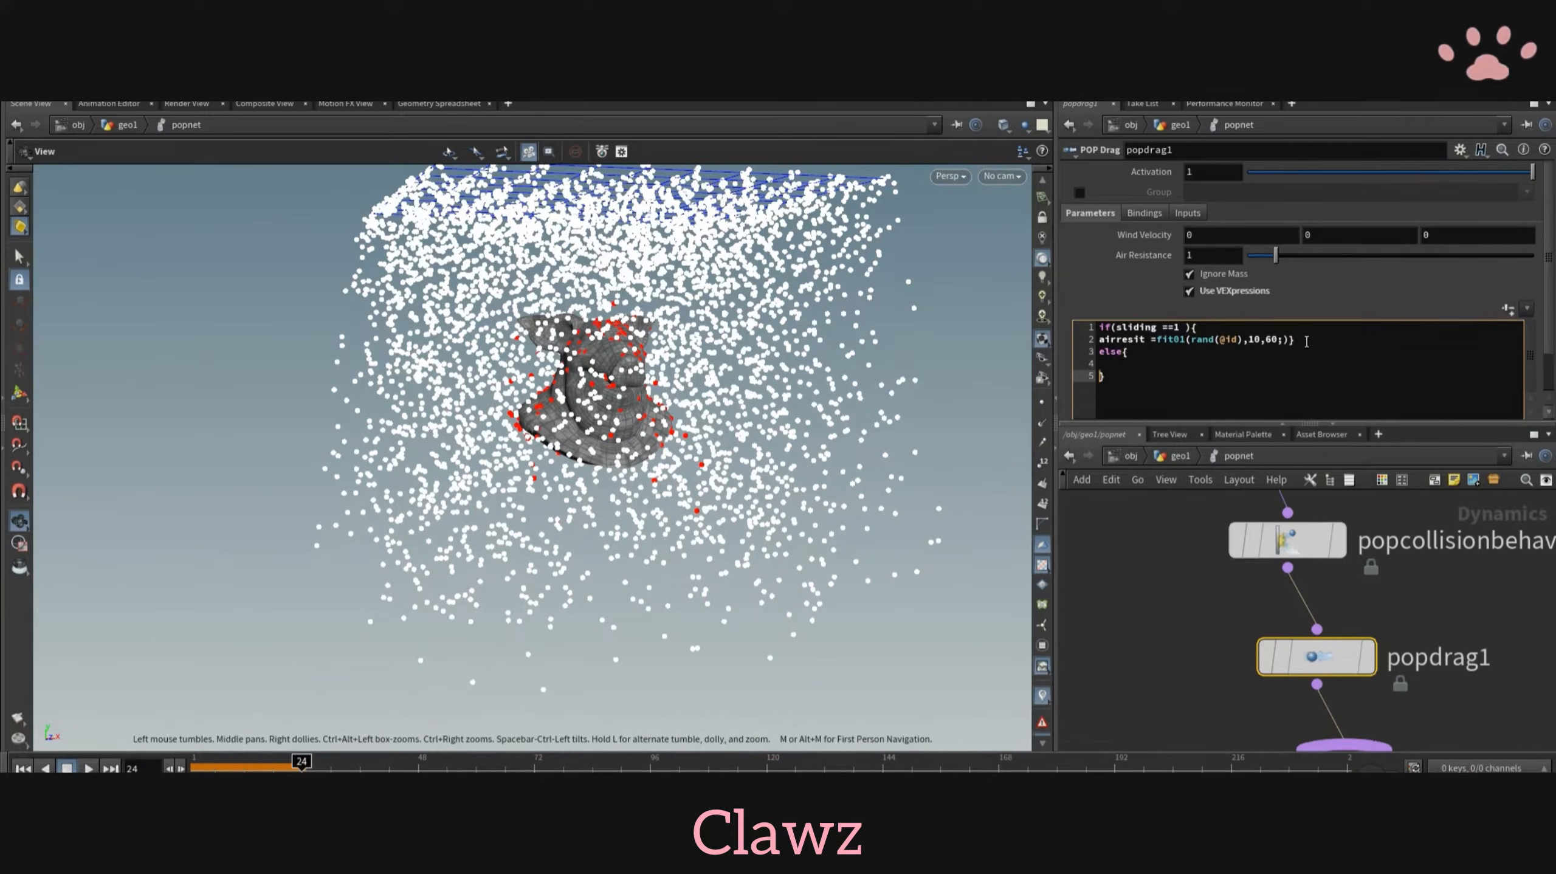
pyautogui.press('Up')
pyautogui.write('airresist')
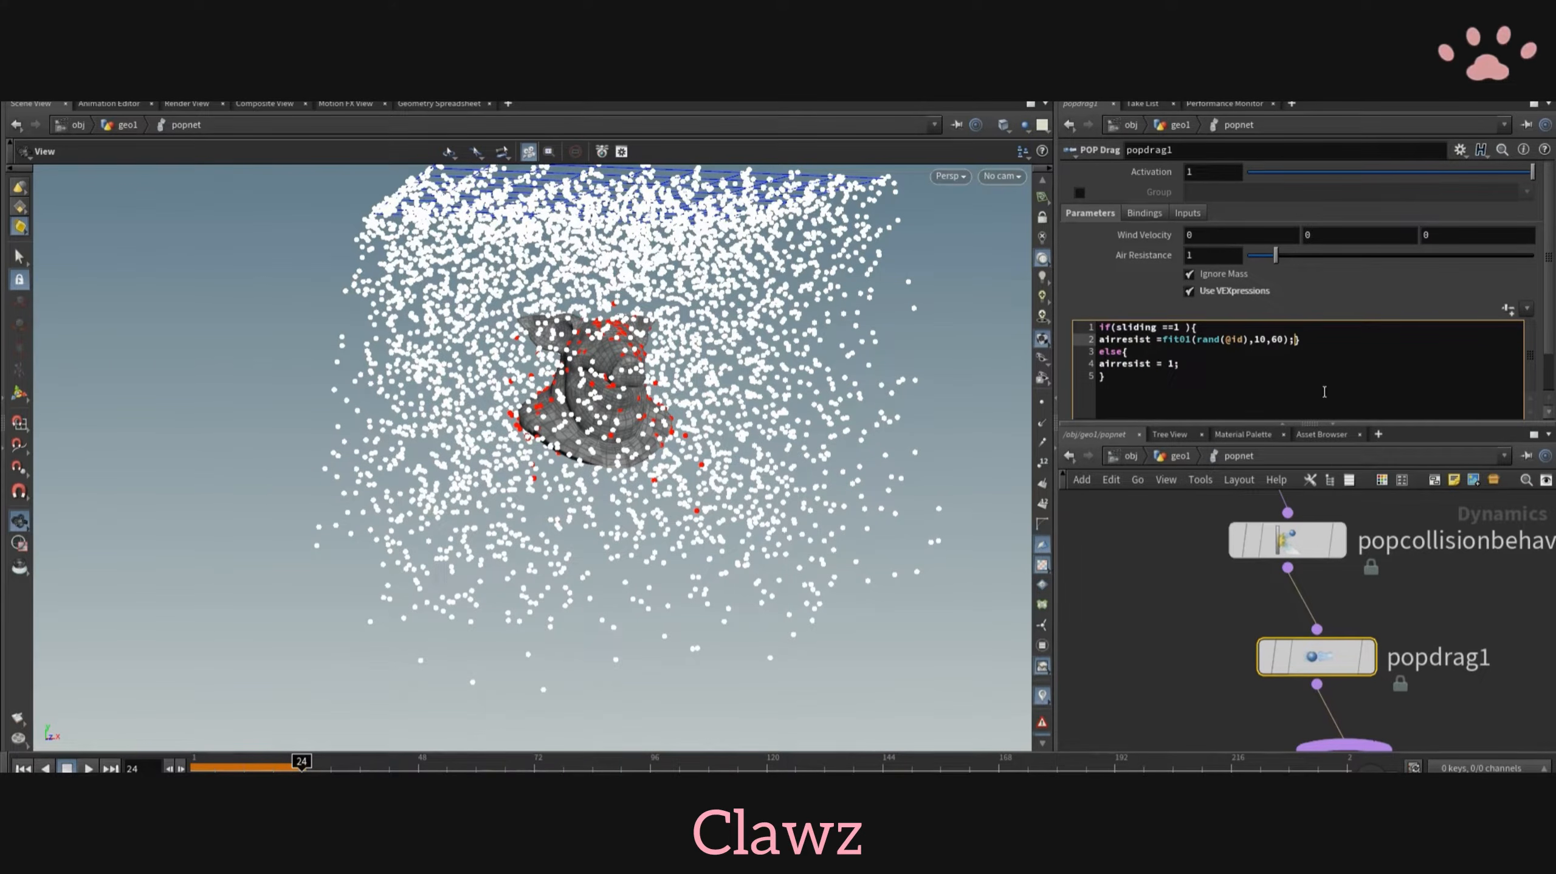
pyautogui.click(23, 769)
pyautogui.click(89, 769)
pyautogui.click(68, 768)
pyautogui.moveTo(625, 423); pyautogui.dragTo(805, 436)
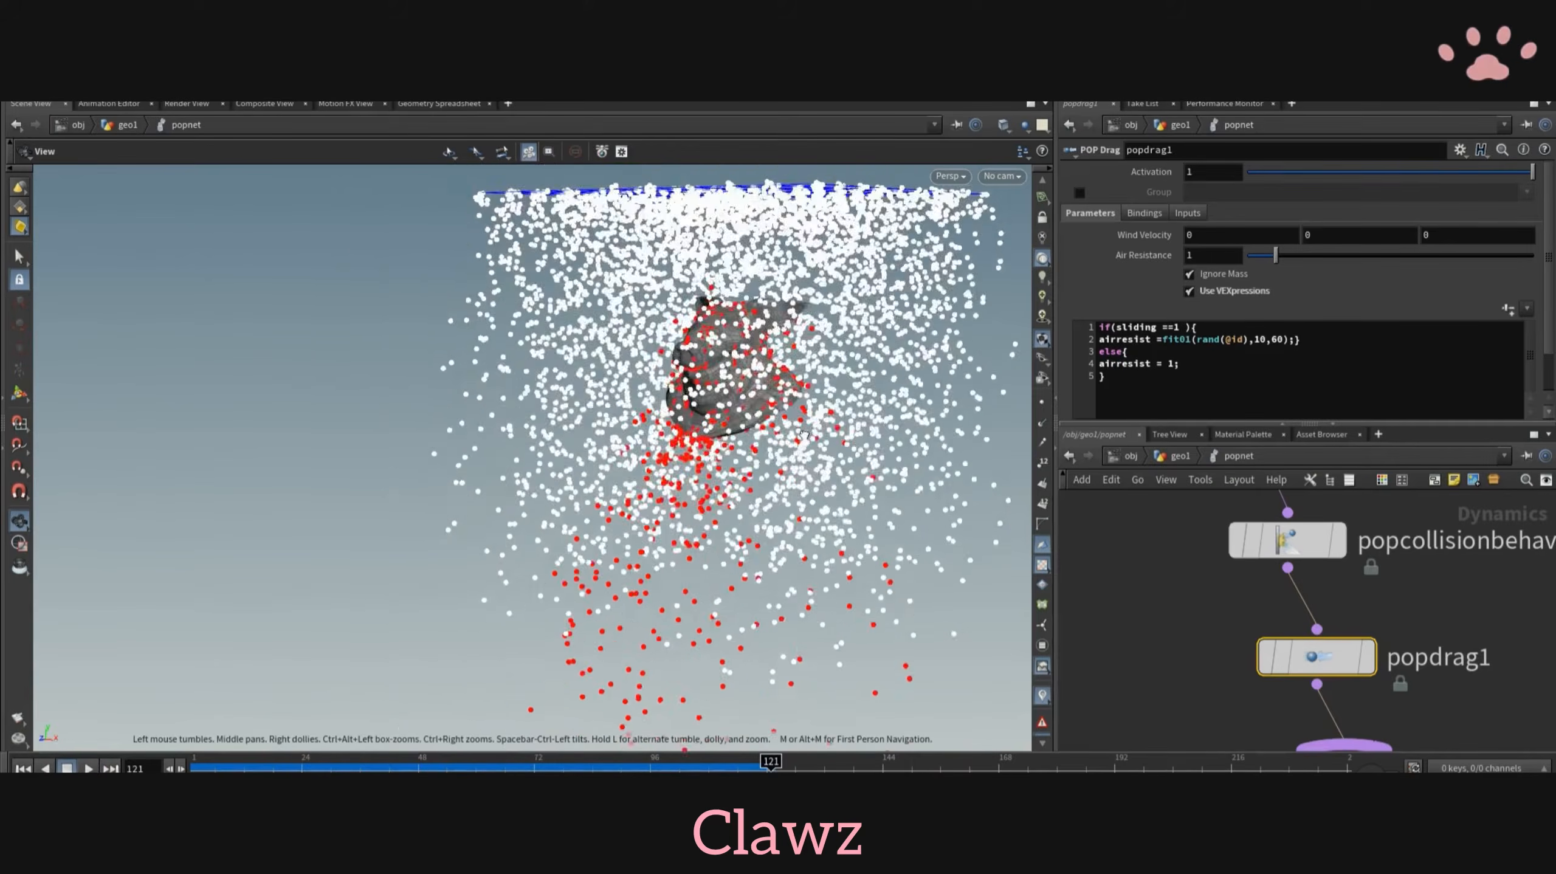
pyautogui.moveTo(805, 435); pyautogui.dragTo(746, 444, button='middle')
pyautogui.scroll(5, 747, 444)
pyautogui.scroll(-3, 1515, 601)
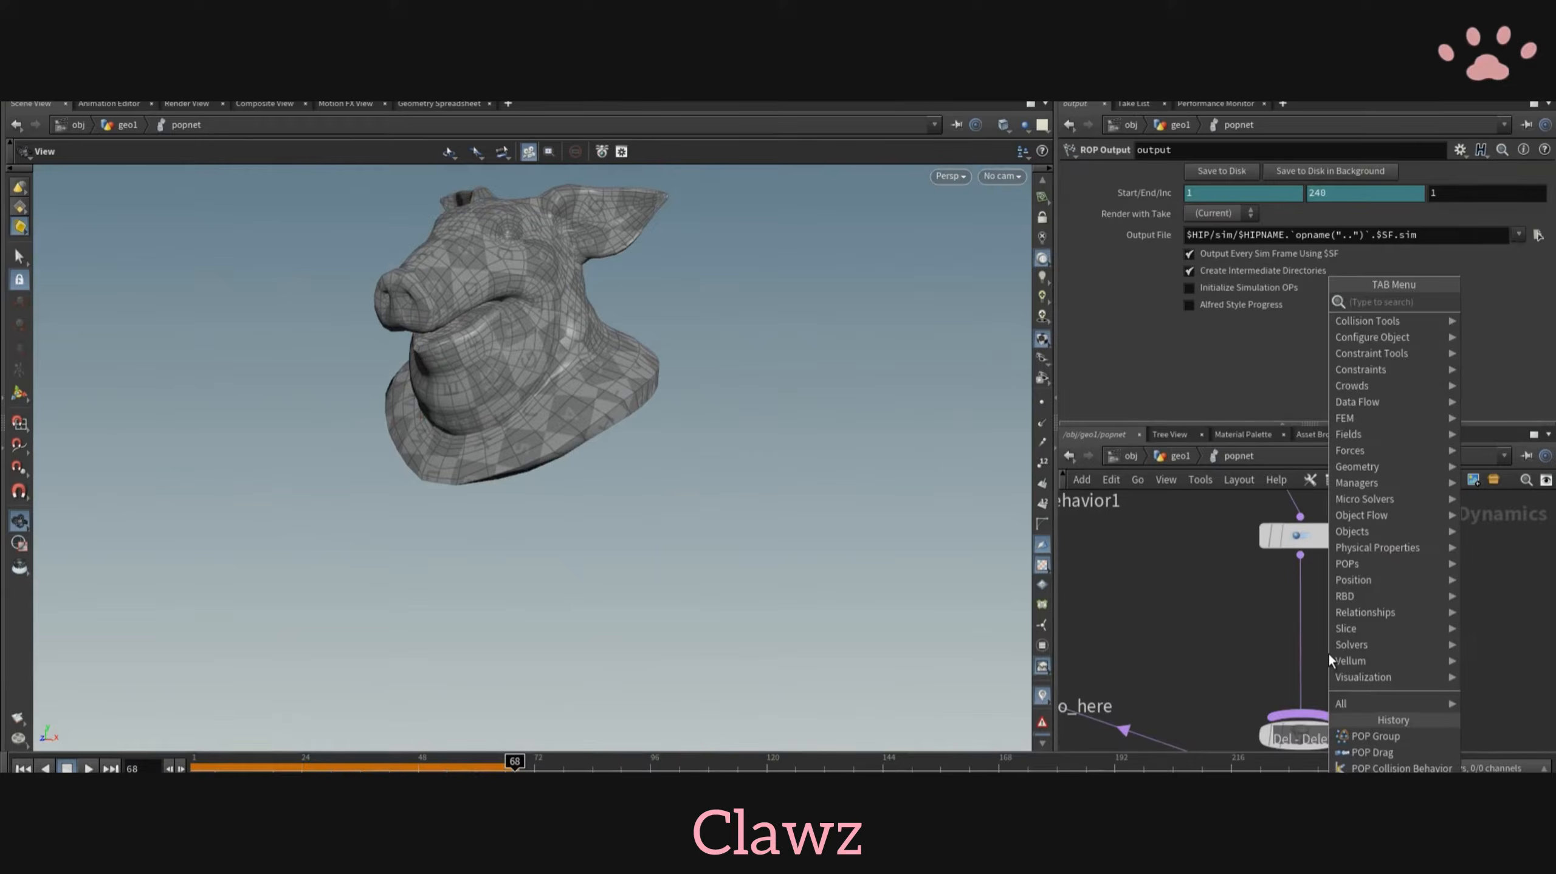
# - Insert a POP Color node between popdrag1 and merge2
pyautogui.write('popco')
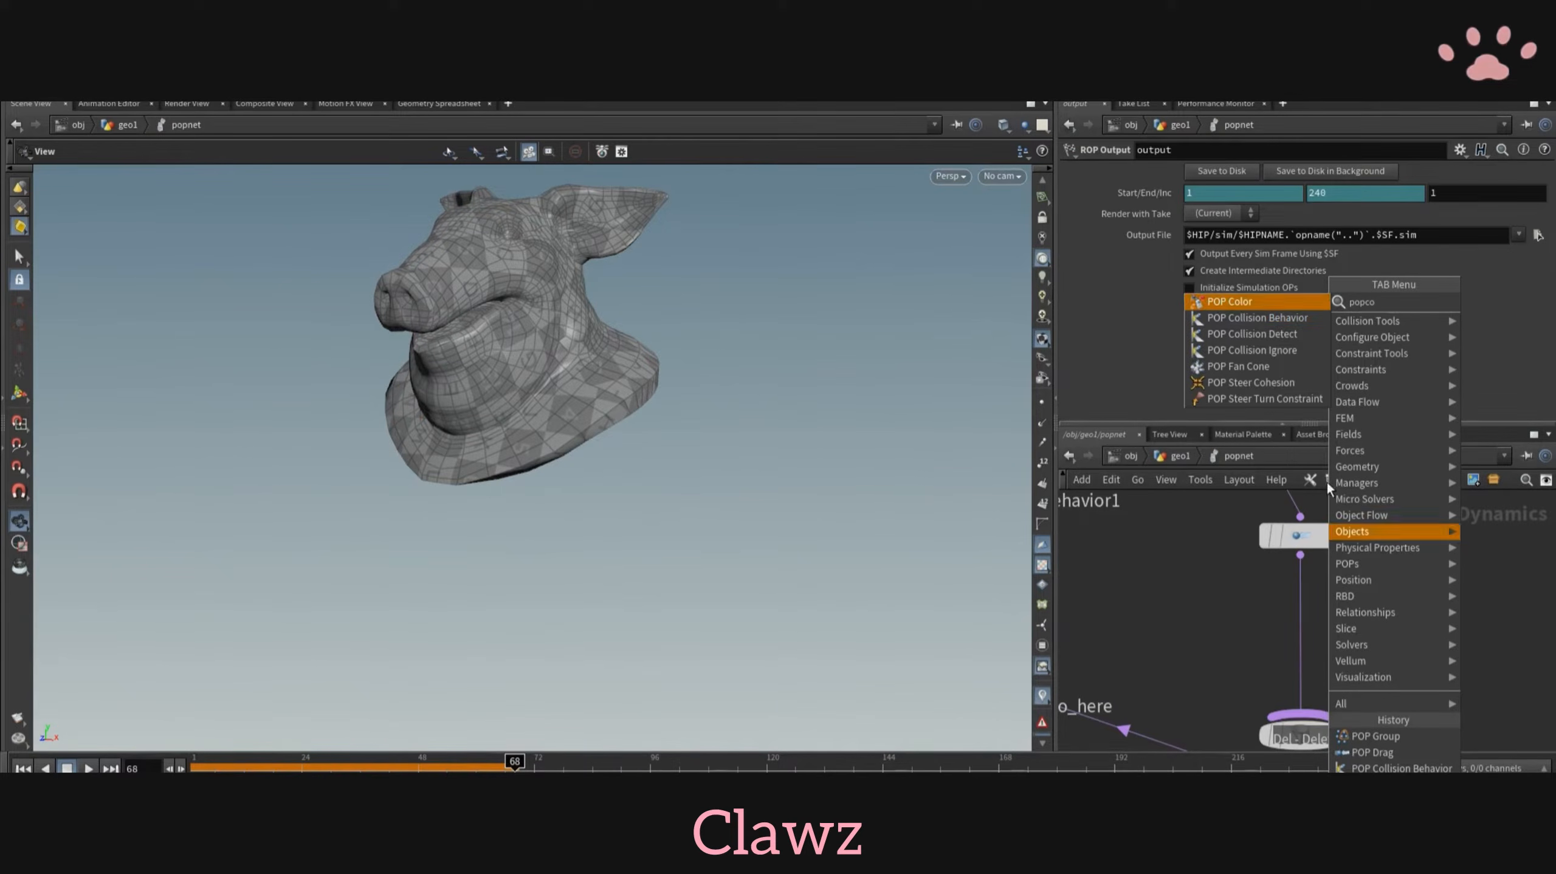
pyautogui.click(1232, 303)
pyautogui.click(1298, 618)
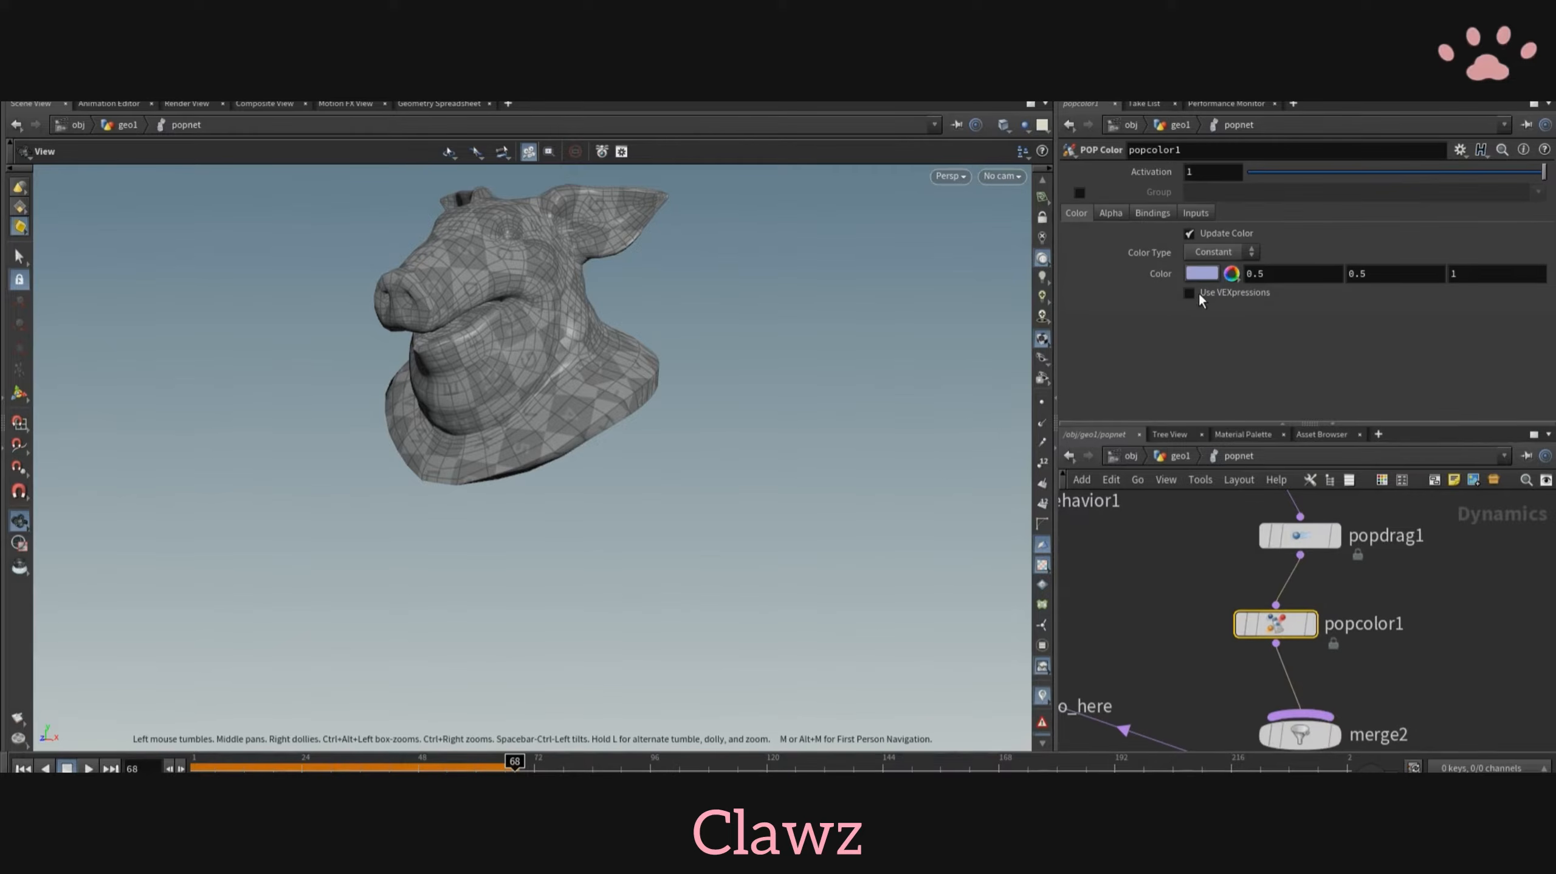
# - Set popcolor1's constant color to black (0, 0, 0) and replay the simulation around the pig head
pyautogui.click(1202, 274)
pyautogui.click(1128, 245)
pyautogui.click(1414, 105)
pyautogui.click(23, 769)
pyautogui.click(89, 769)
pyautogui.moveTo(734, 429); pyautogui.dragTo(925, 506)
pyautogui.scroll(-3, 1218, 600)
# - Add a POP Stream node beside the existing particle chain, wire it into merge2 and return to frame 1
pyautogui.press('Tab')
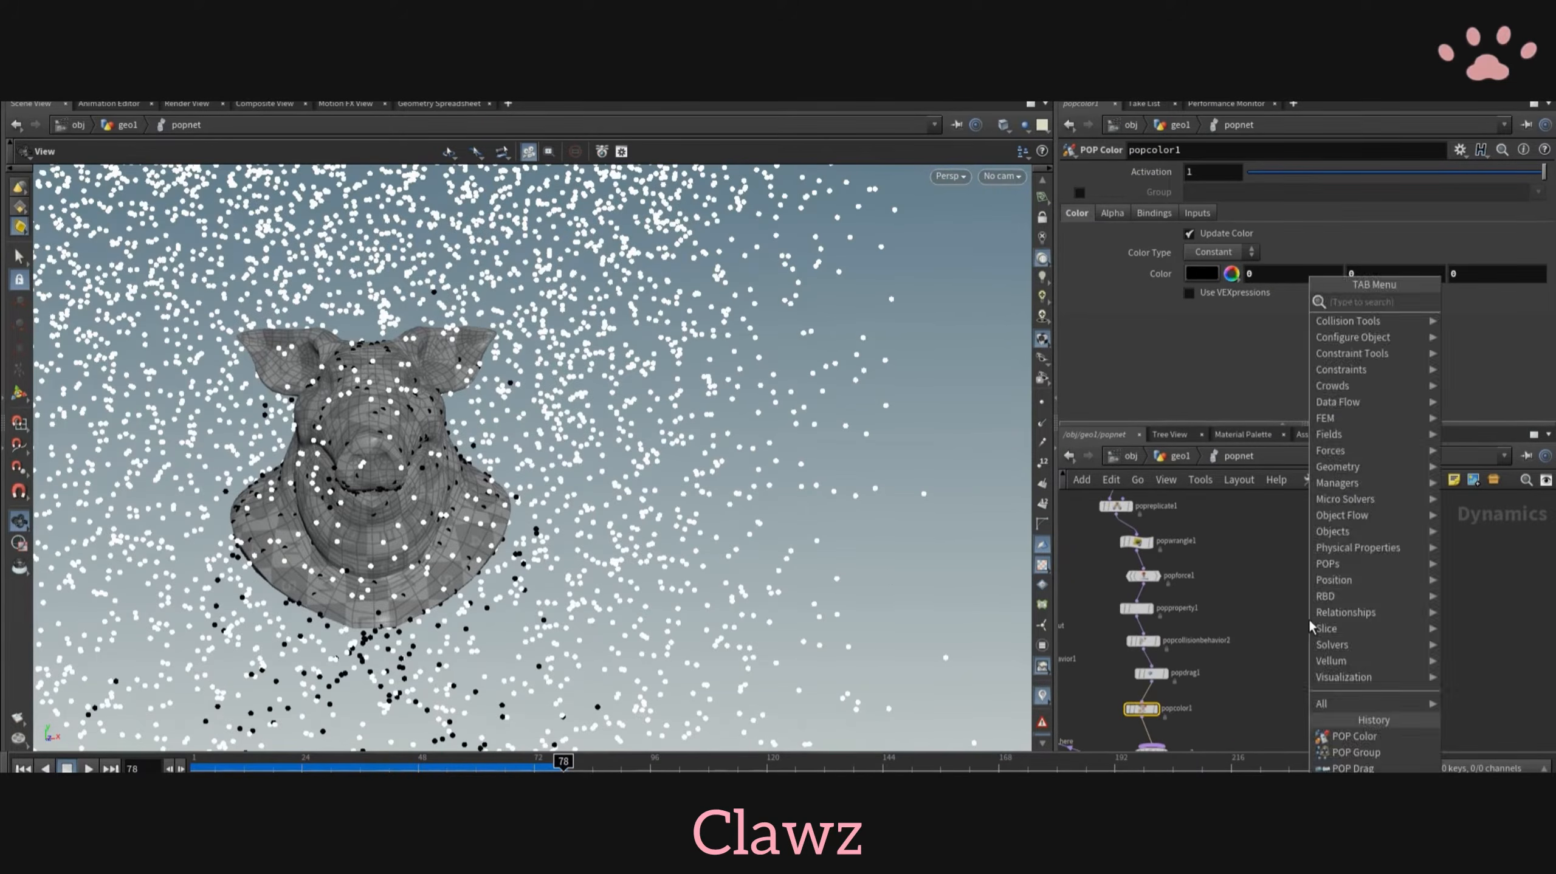
pyautogui.write('popst')
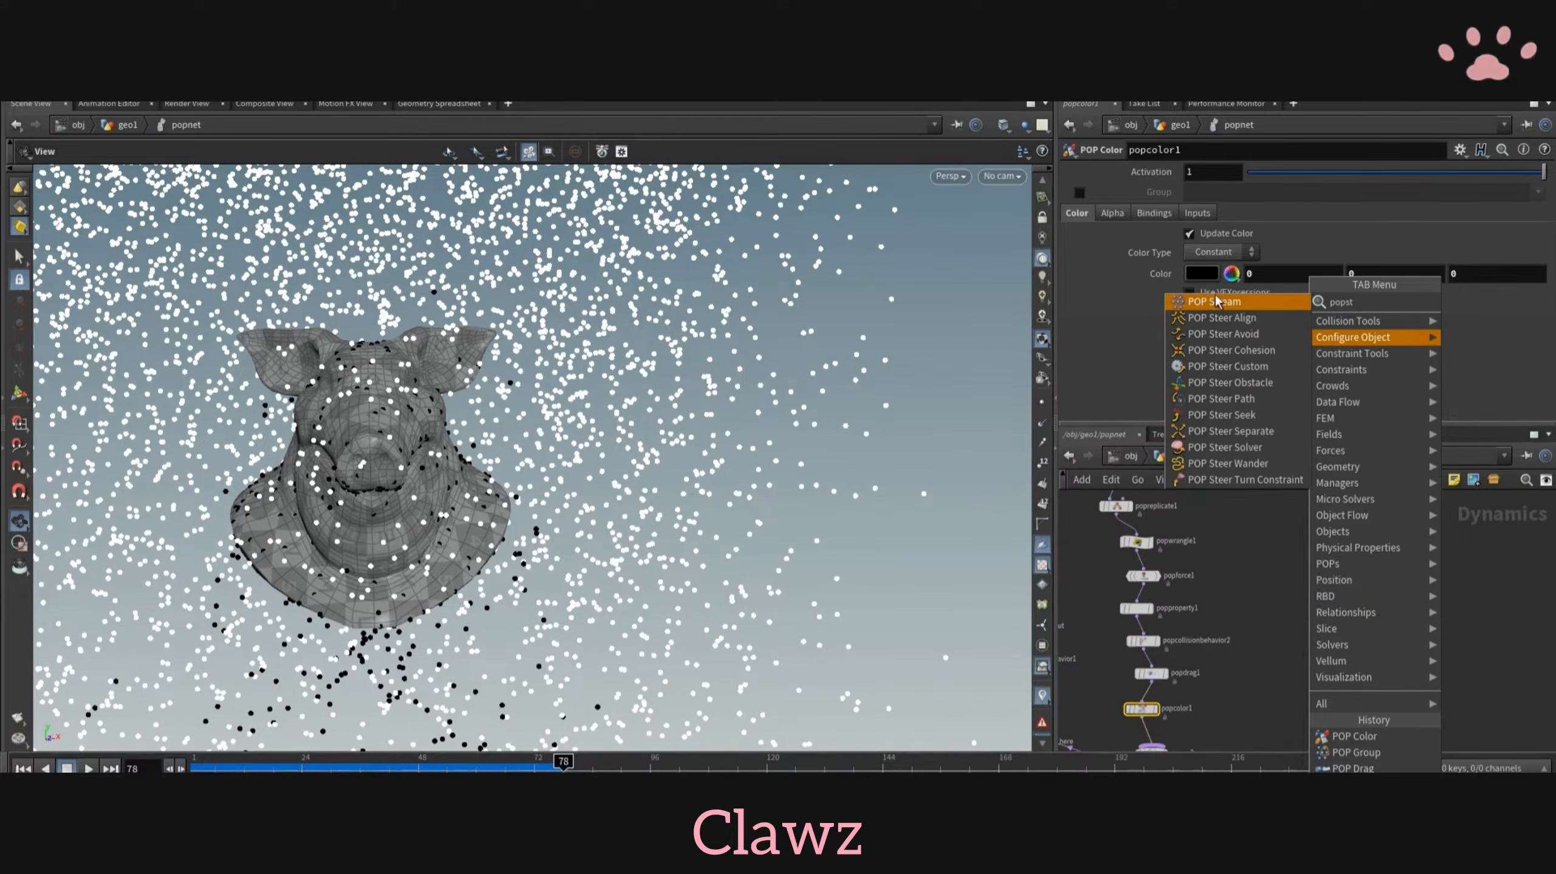
pyautogui.click(1218, 302)
pyautogui.click(1324, 617)
pyautogui.moveTo(1195, 747); pyautogui.dragTo(1274, 704, button='middle')
pyautogui.scroll(2, 1281, 614)
pyautogui.click(1214, 707)
pyautogui.moveTo(1401, 615); pyautogui.dragTo(1354, 695, button='middle')
pyautogui.click(1383, 544)
pyautogui.scroll(1, 1320, 555)
pyautogui.hotkey('ctrl', 'Up')
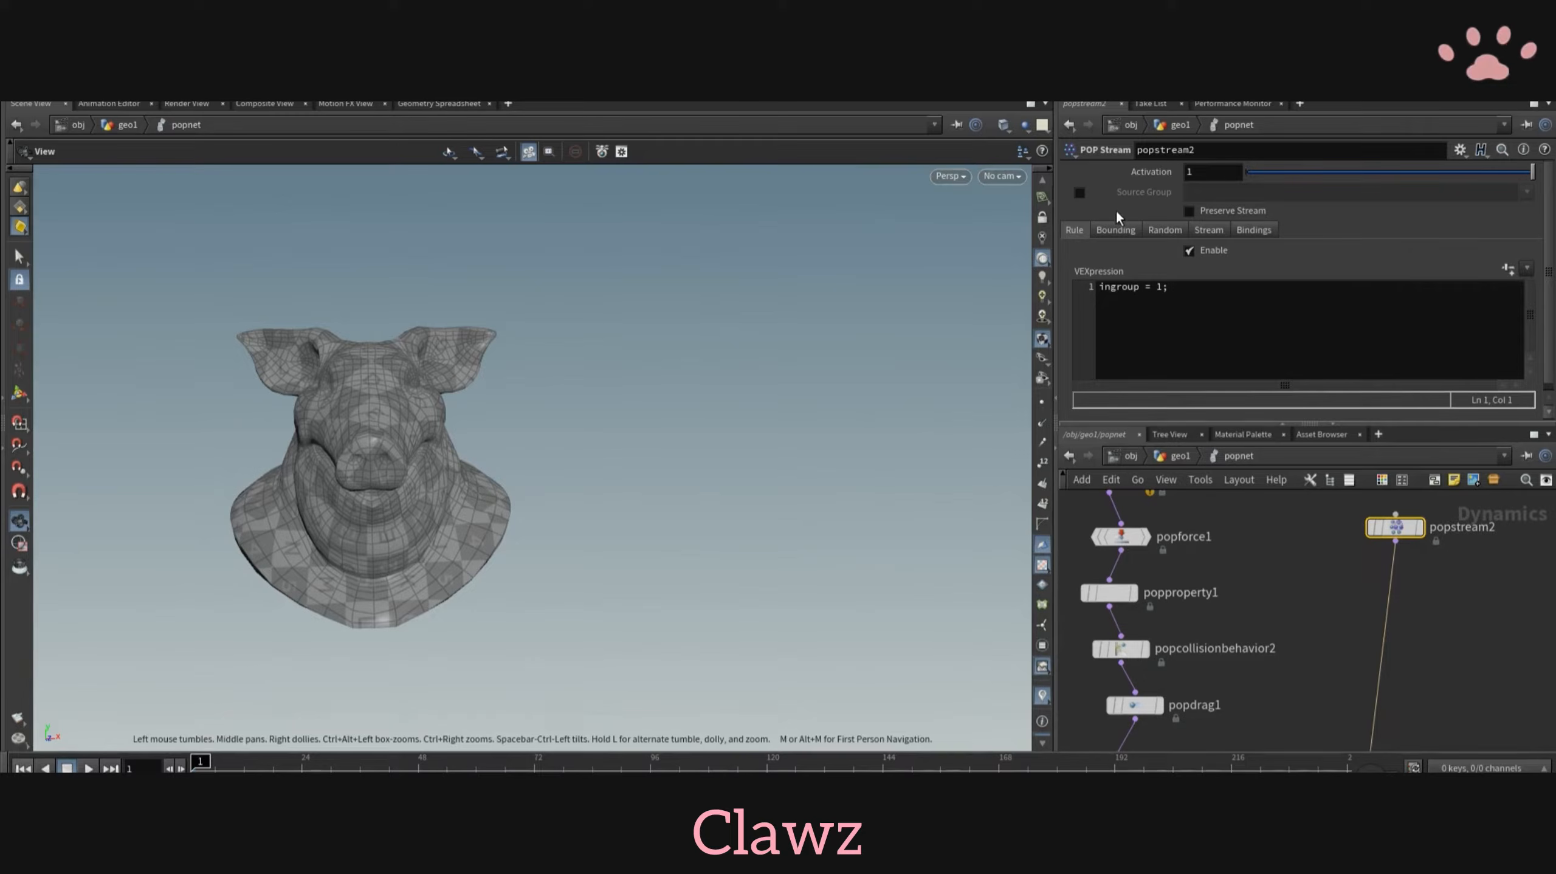
# - Enable popstream2's source group, set it to popcollisionbehavior2's group slider and replay the simulation
pyautogui.click(1079, 192)
pyautogui.click(1527, 193)
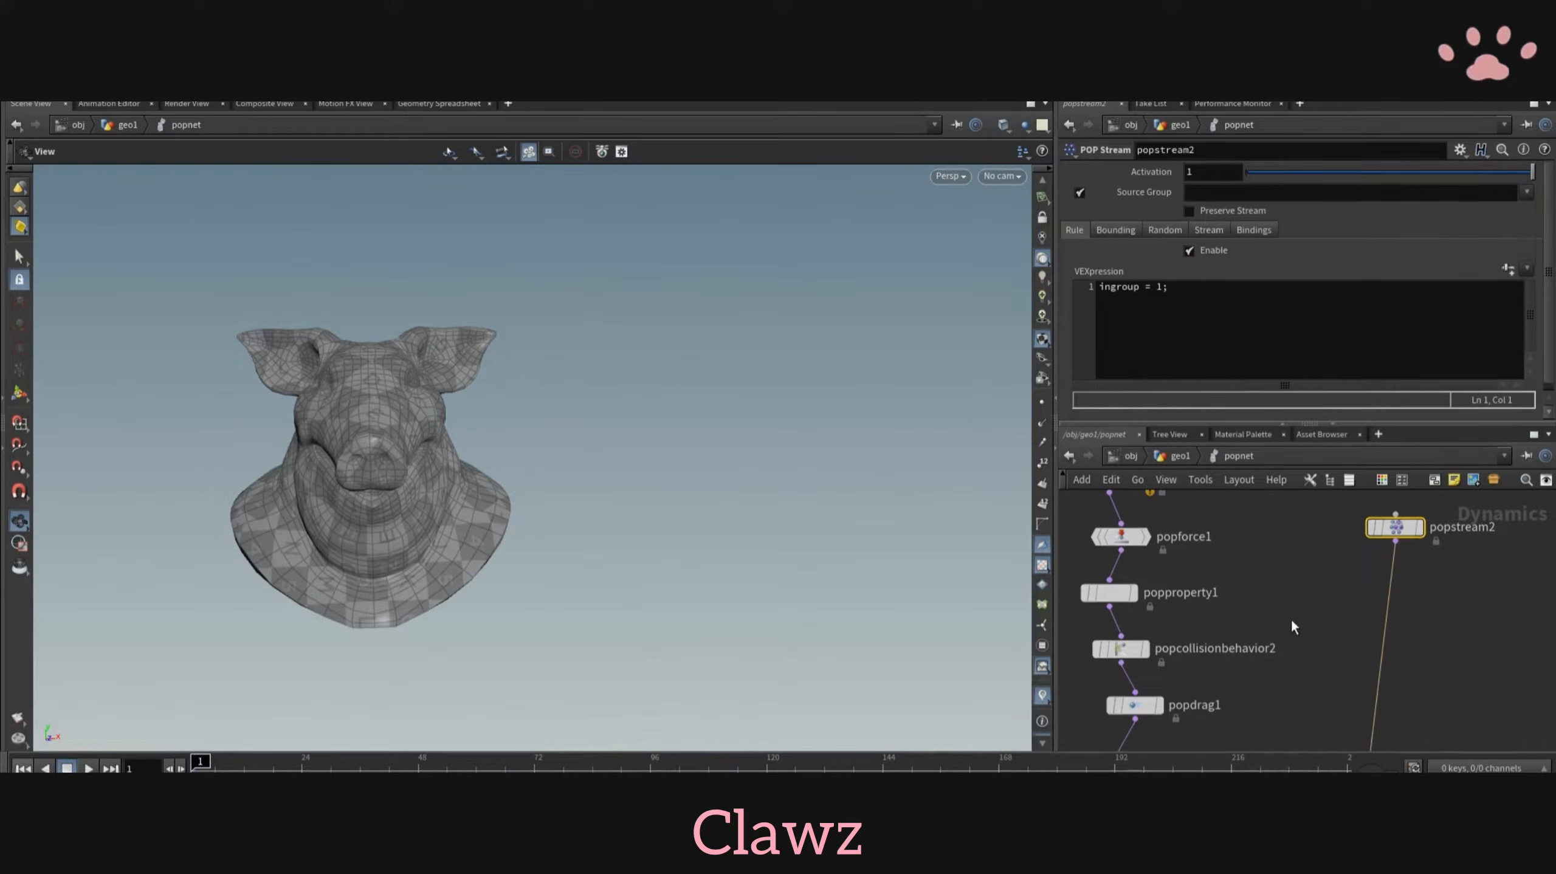
pyautogui.moveTo(1218, 669); pyautogui.dragTo(1238, 616, button='middle')
pyautogui.scroll(-2, 1238, 615)
pyautogui.click(1169, 602)
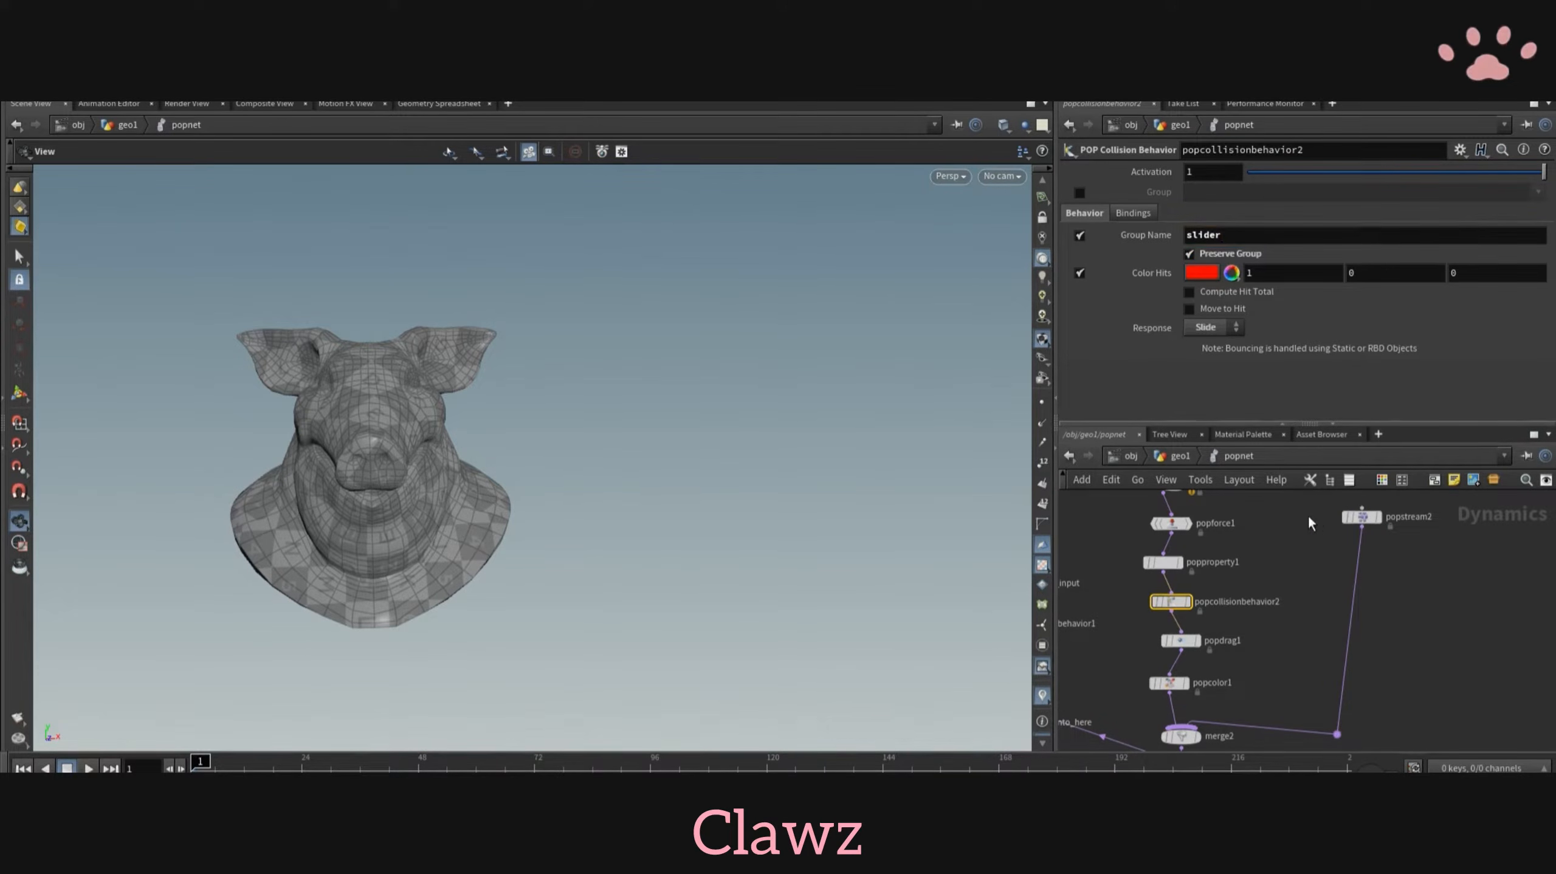
pyautogui.click(1361, 517)
pyautogui.press('Up')
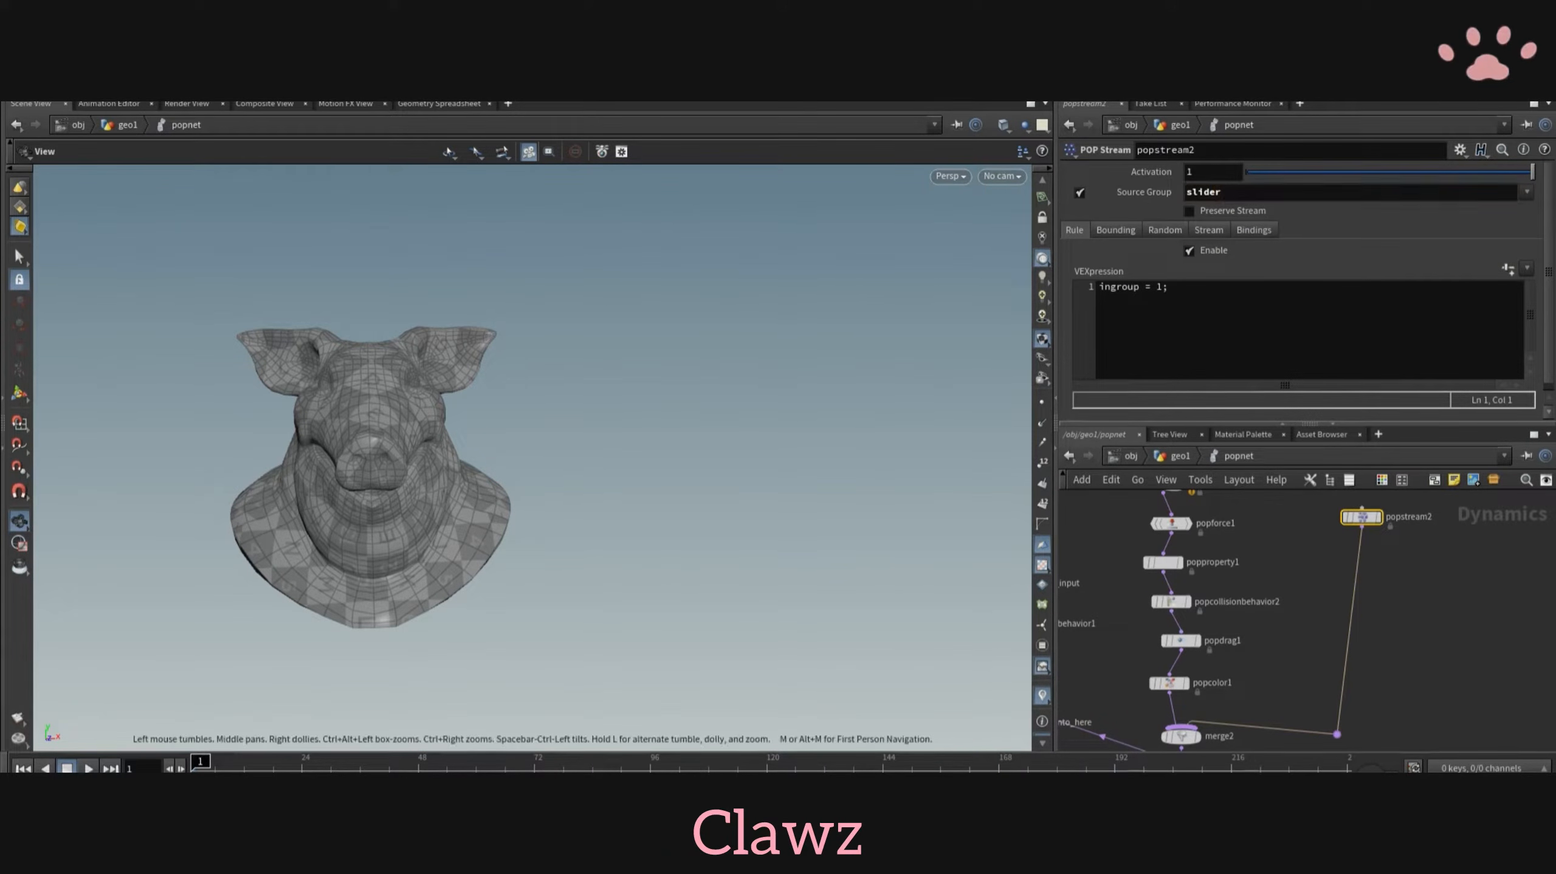
pyautogui.press('Up')
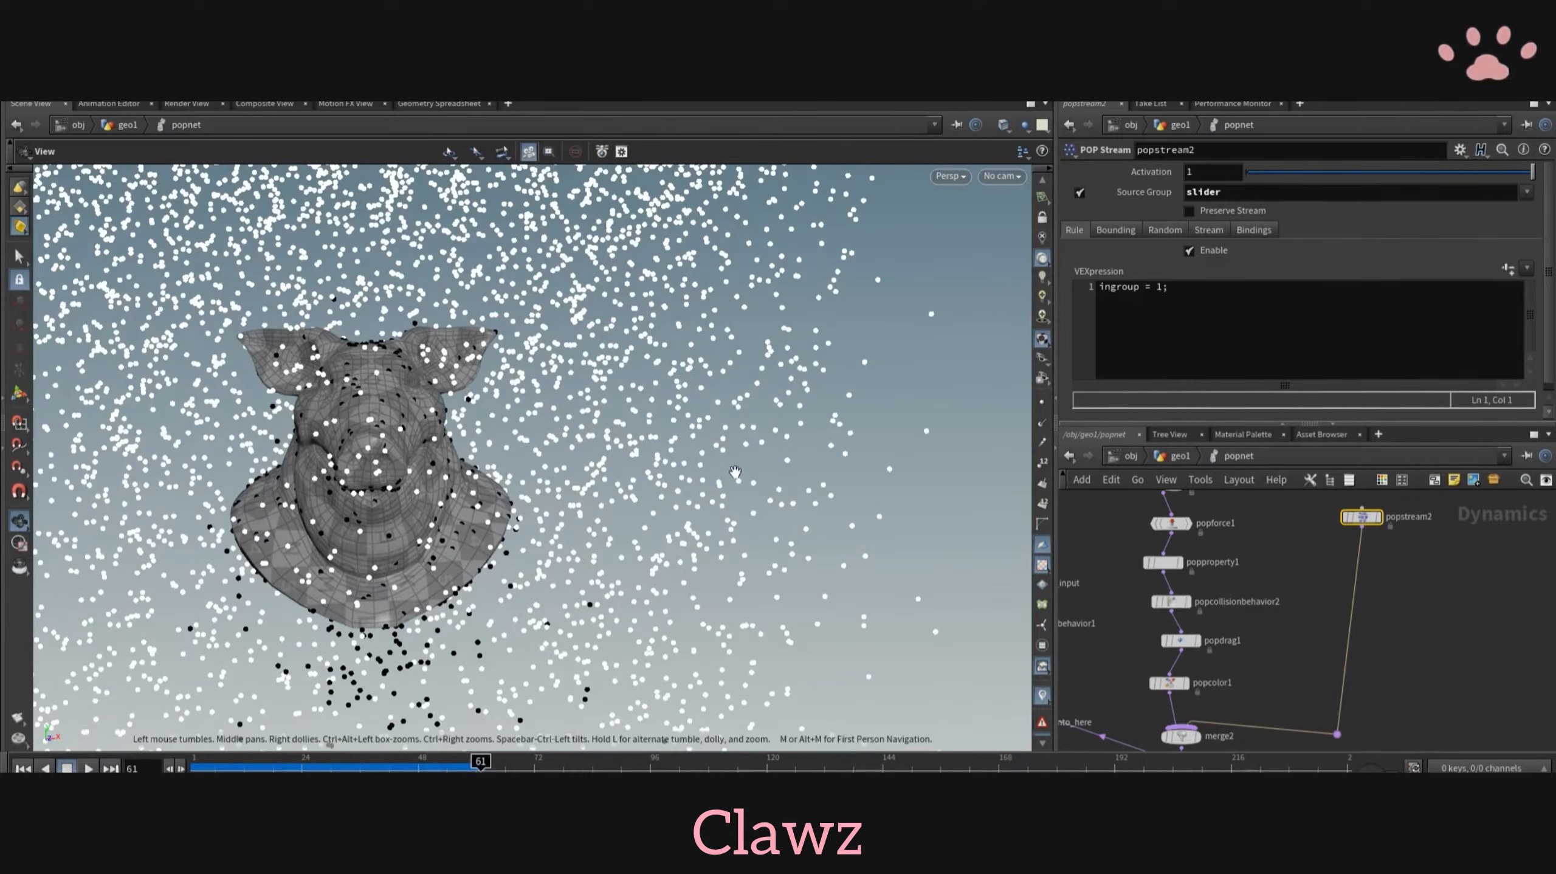
pyautogui.moveTo(521, 453); pyautogui.dragTo(465, 429)
pyautogui.scroll(2, 1292, 523)
# - Insert a new POP Replicate node between popstream2 and merge2 and open its shape settings
pyautogui.press('Tab')
pyautogui.write('popre')
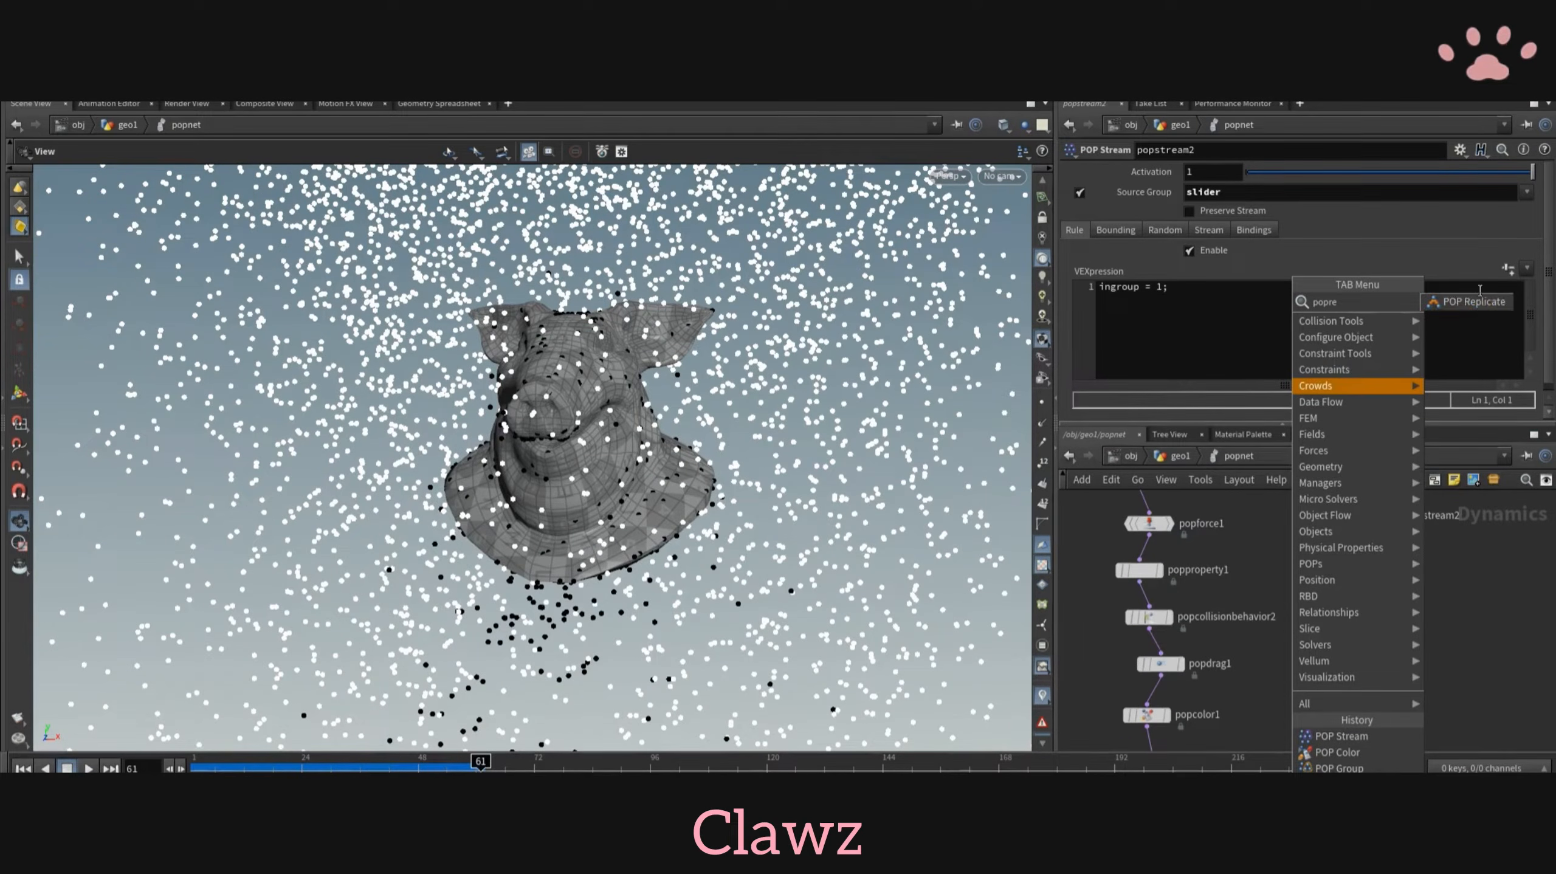
pyautogui.press('Return')
pyautogui.click(1384, 547)
pyautogui.scroll(1, 1384, 547)
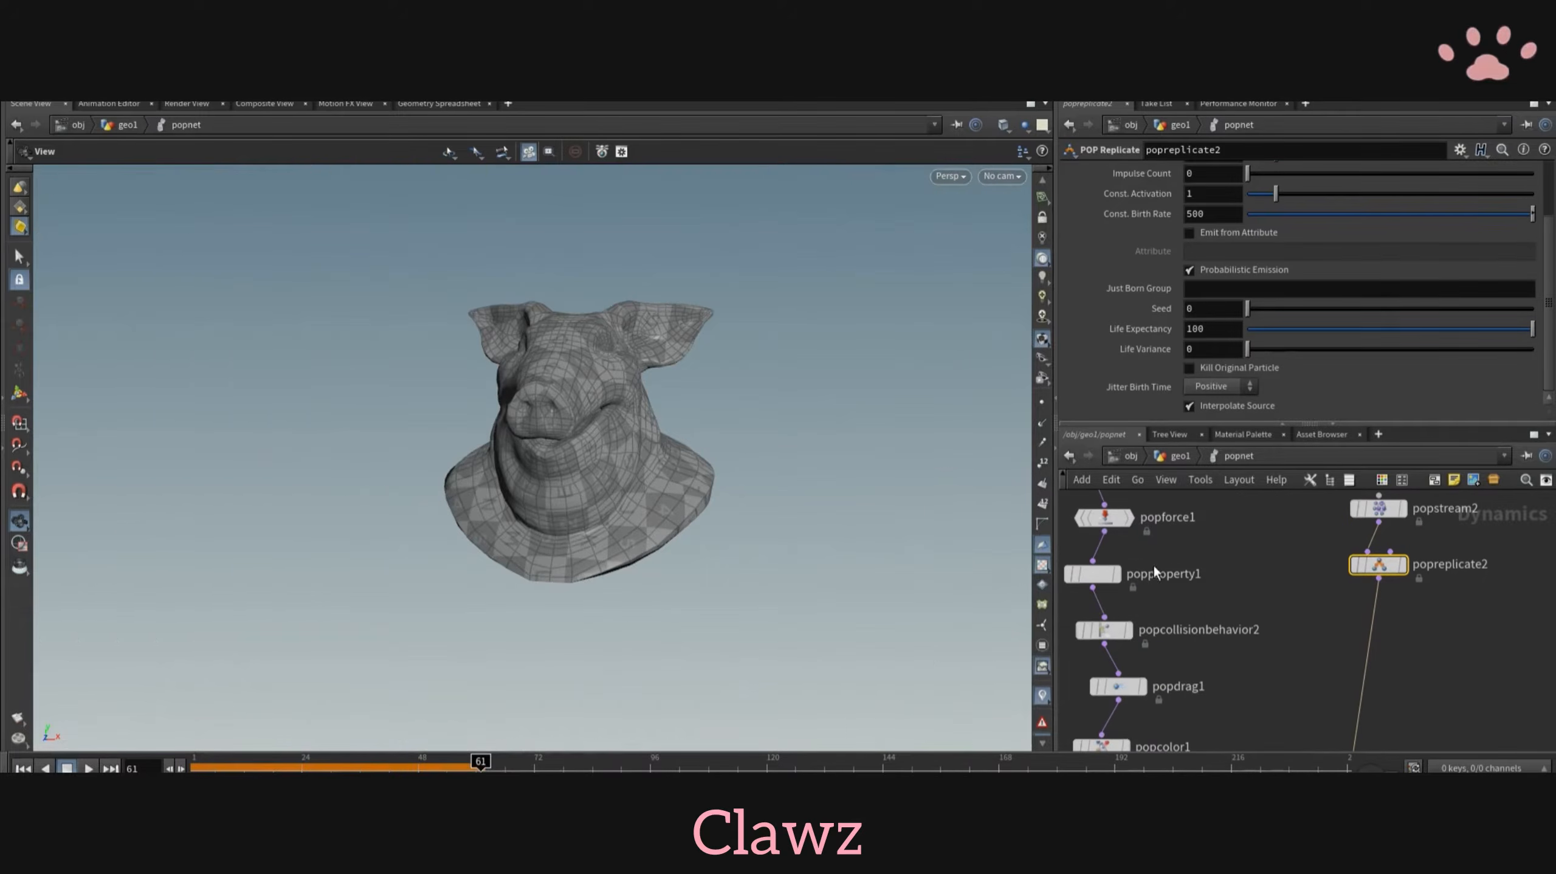
pyautogui.hotkey('ctrl', 'Up')
pyautogui.scroll(3, 1252, 292)
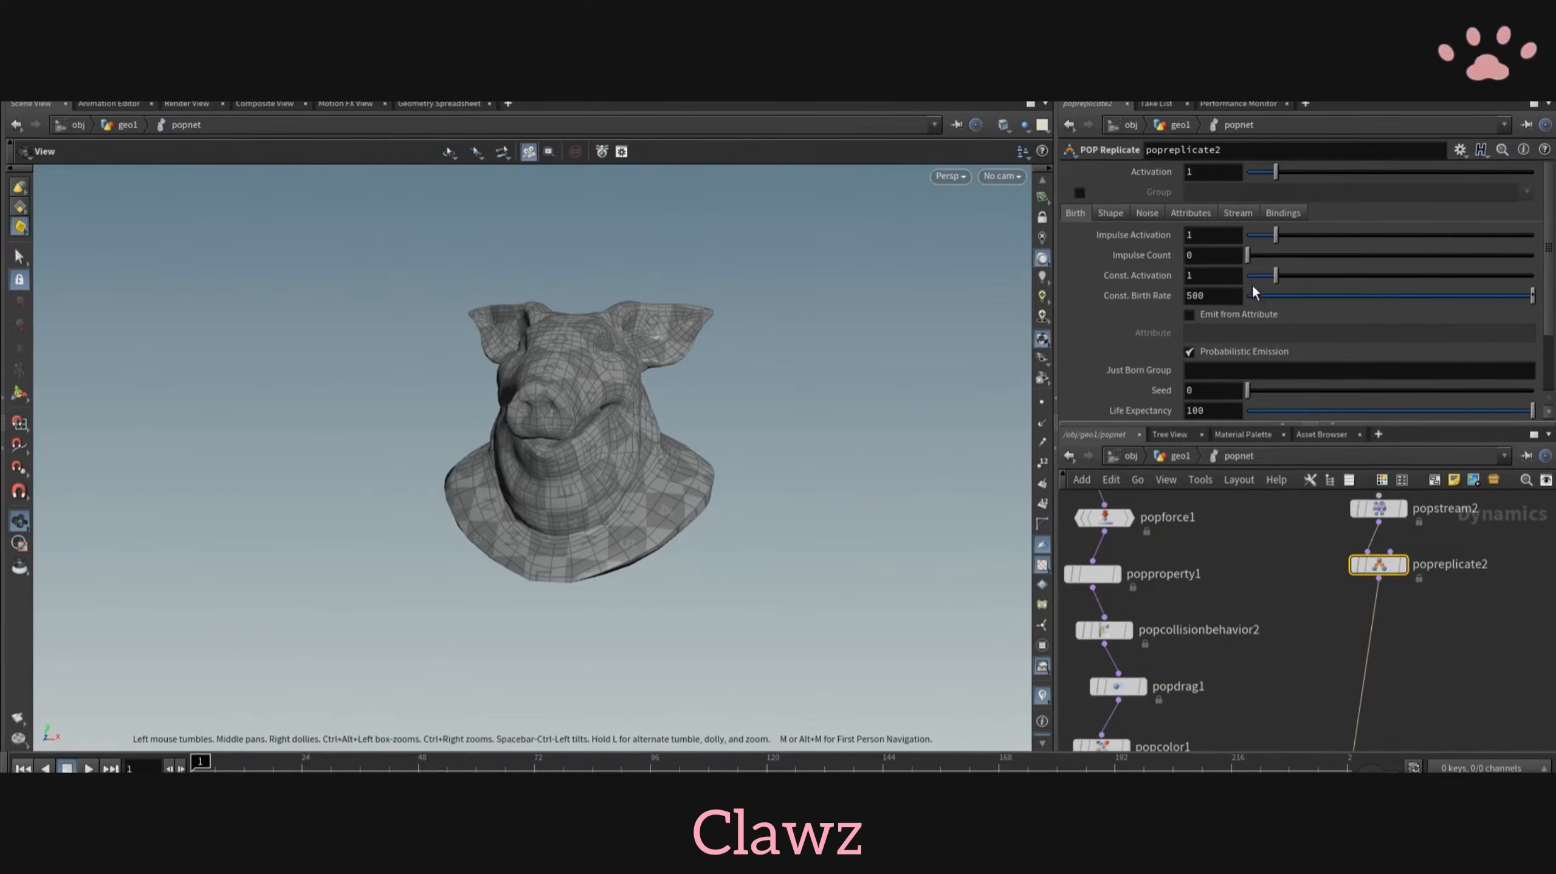
pyautogui.click(1109, 213)
pyautogui.moveTo(1259, 593); pyautogui.dragTo(1313, 573, button='middle')
pyautogui.scroll(1, 1313, 573)
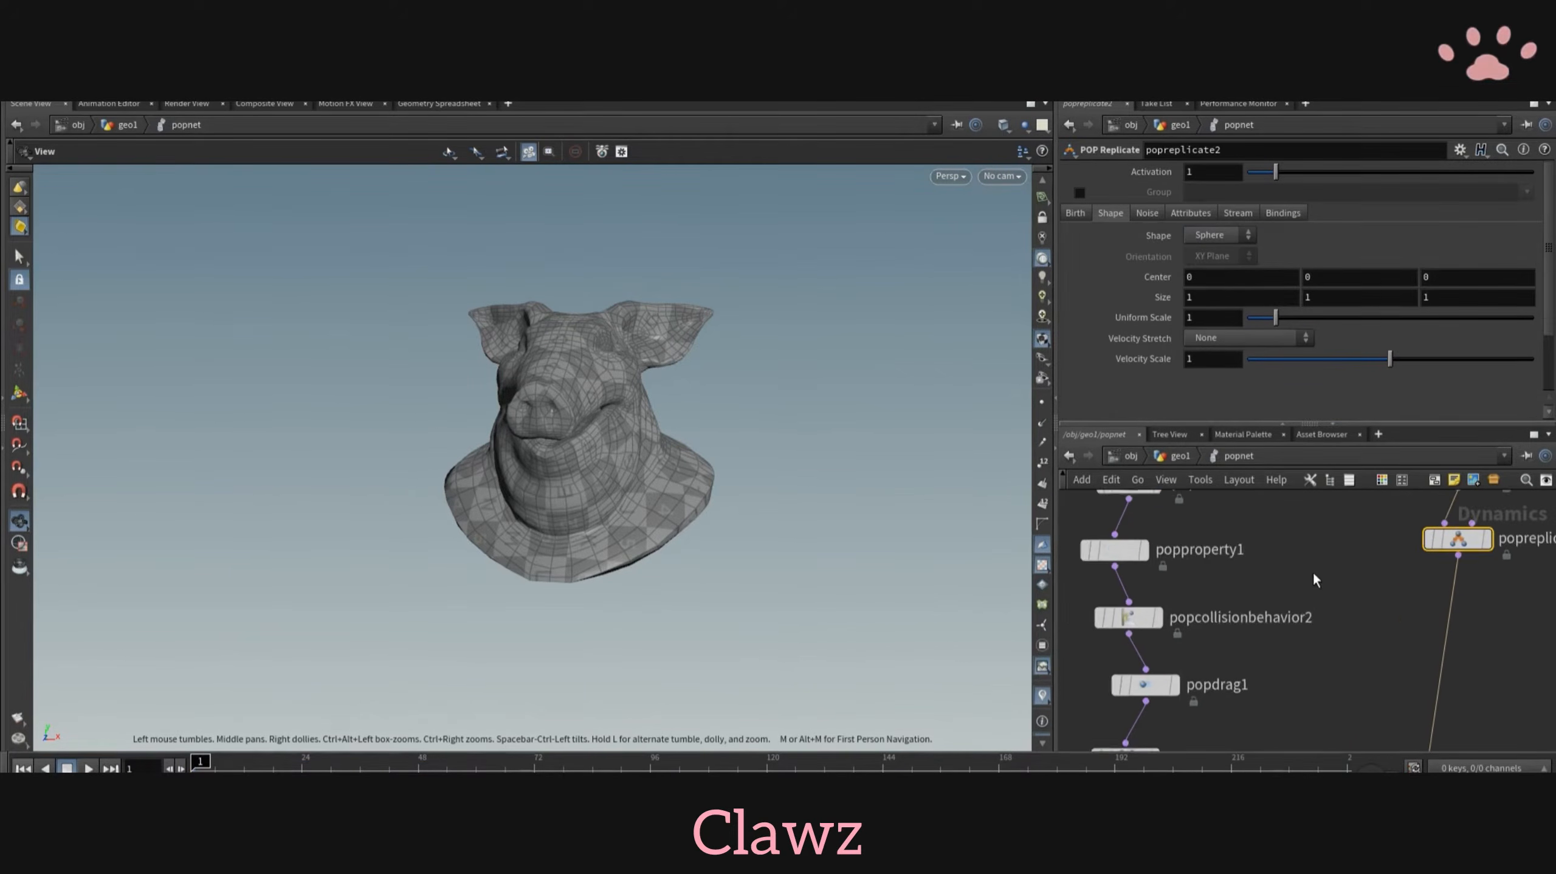
# - Change popreplicate1's initial velocity mode to Set initial velocity
pyautogui.scroll(-3, 1314, 573)
pyautogui.moveTo(1144, 539); pyautogui.dragTo(1153, 620, button='middle')
pyautogui.click(1177, 518)
pyautogui.scroll(-2, 1138, 338)
pyautogui.scroll(2, 1138, 337)
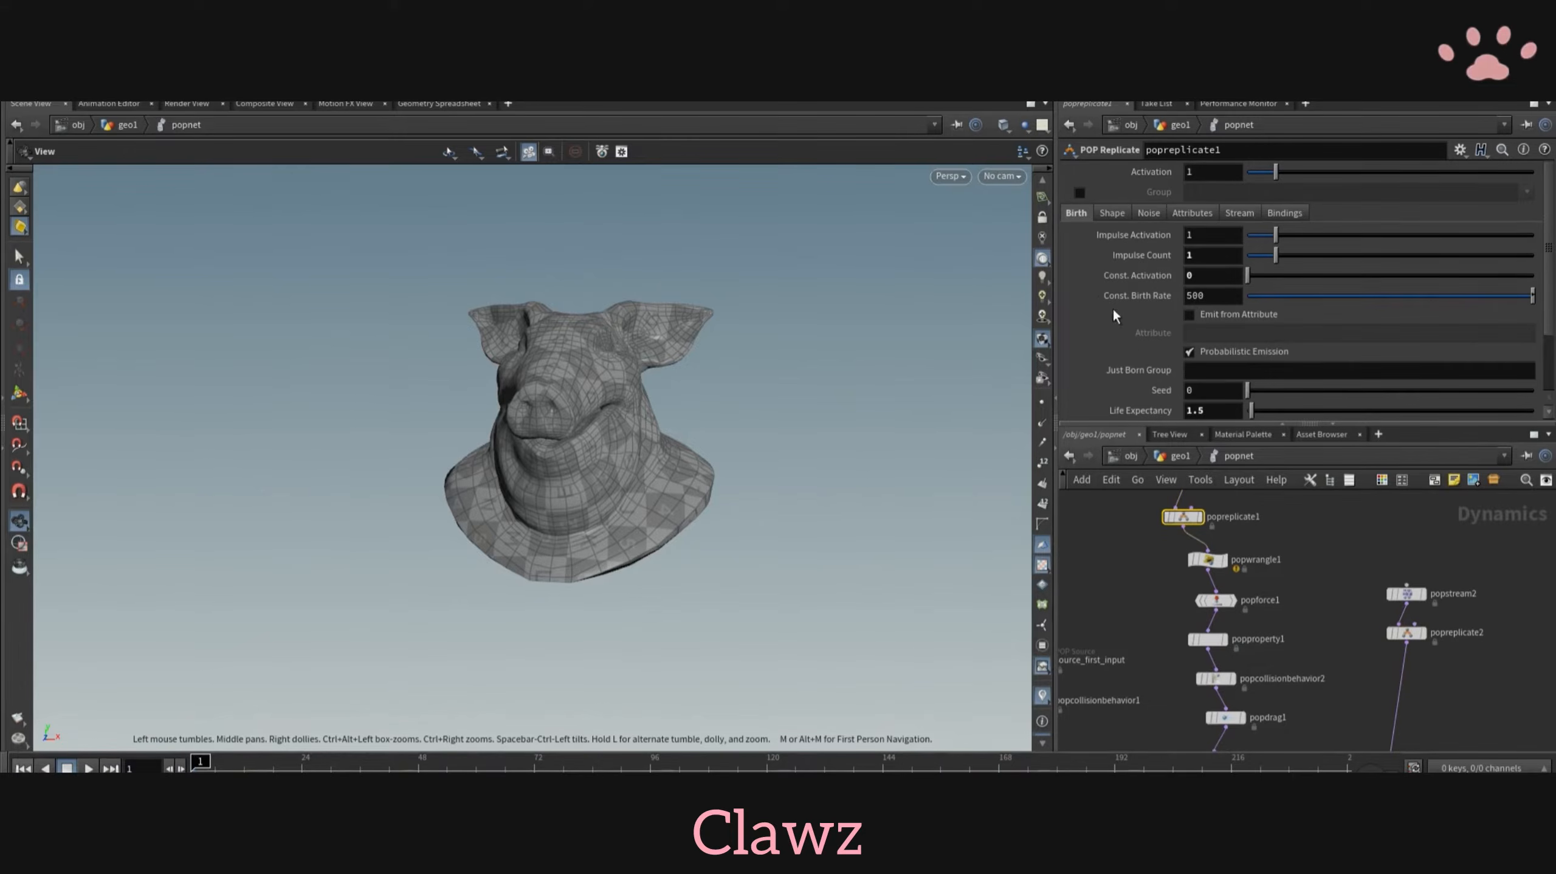
pyautogui.click(1182, 212)
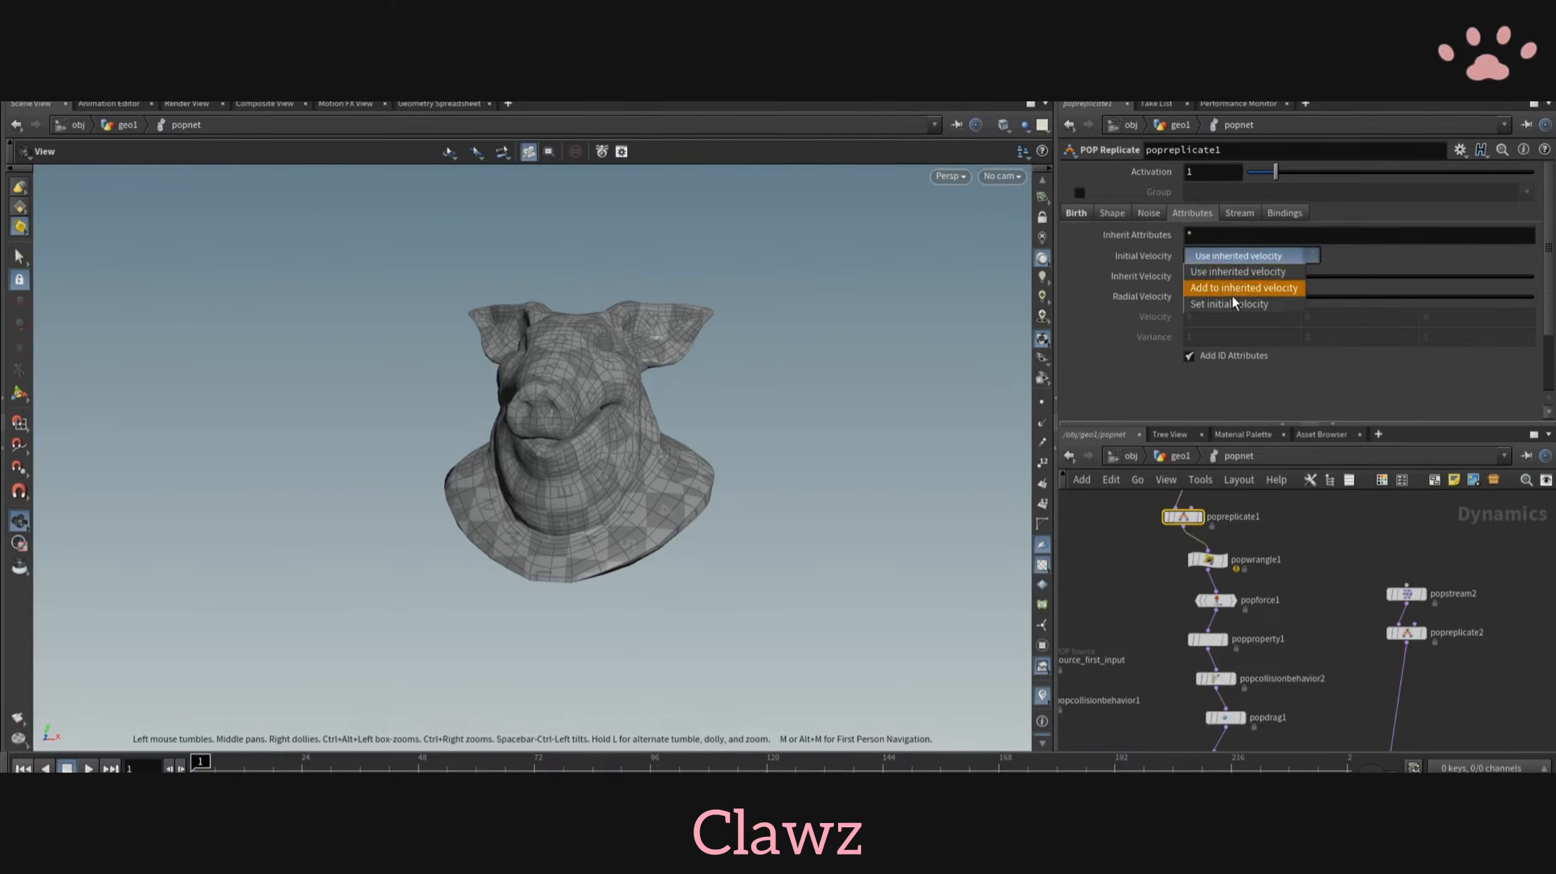
pyautogui.click(1233, 303)
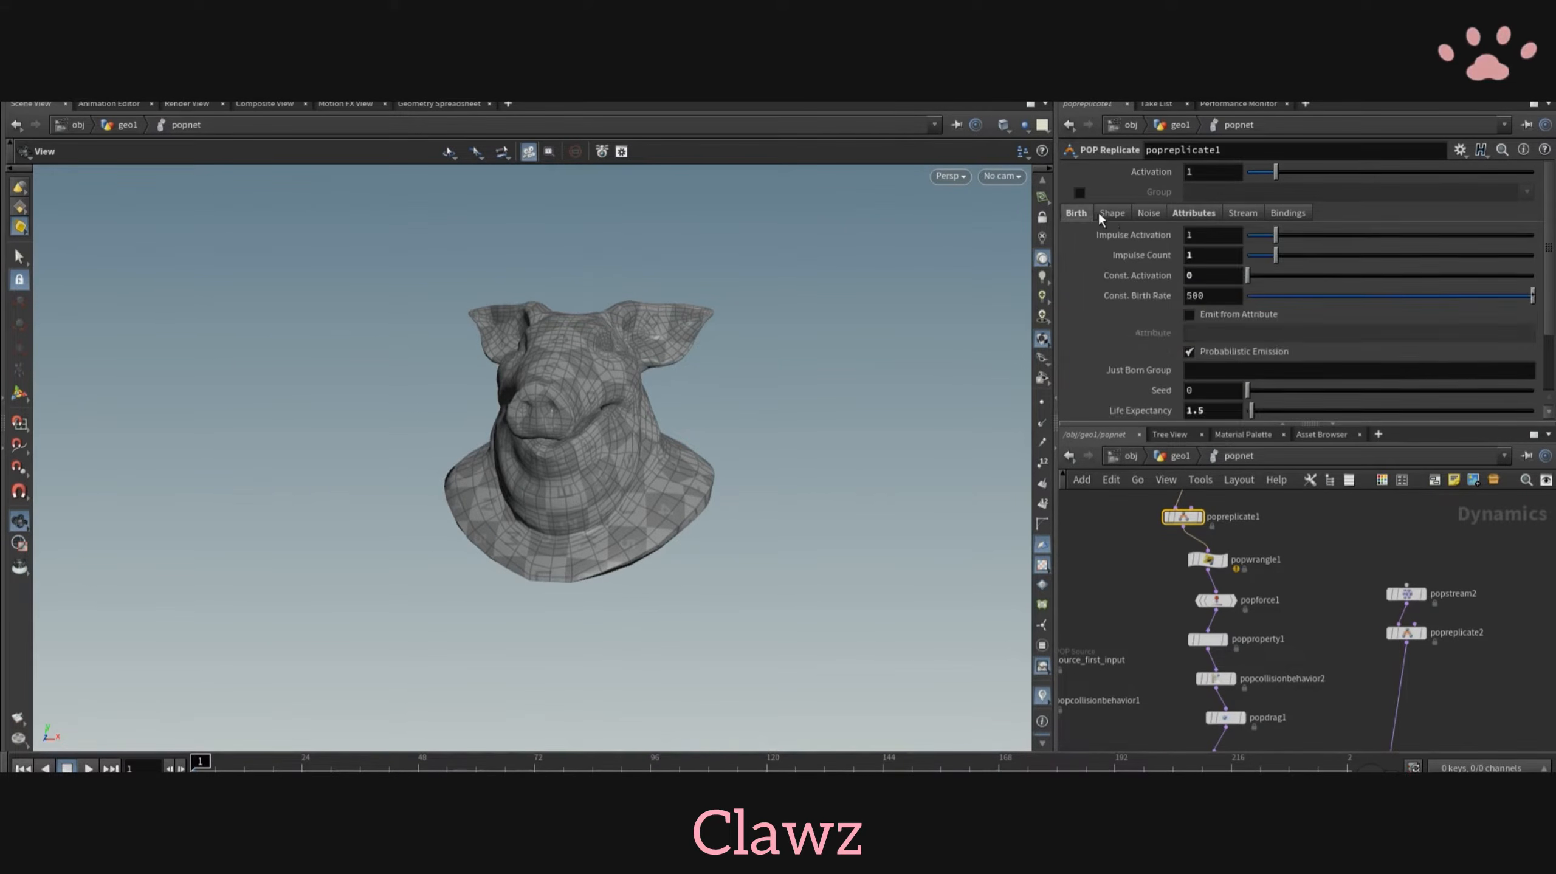
# - Replace popreplicate2 with a copy of popreplicate1 below popstream2 and change the copy's emission shape
pyautogui.scroll(3, 1408, 668)
pyautogui.click(1464, 634)
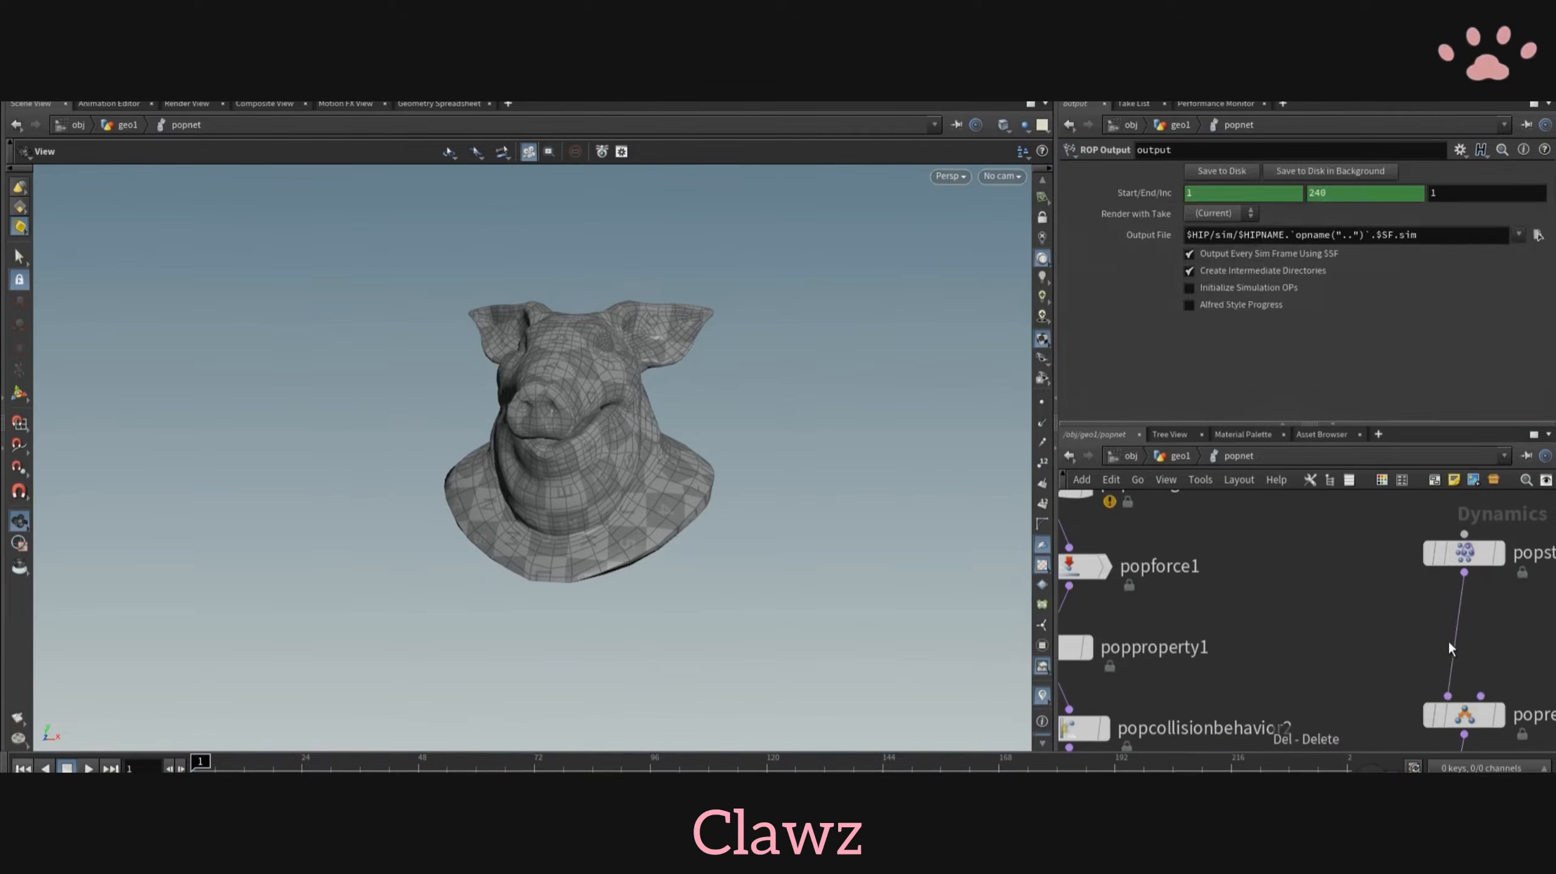
pyautogui.click(1112, 212)
pyautogui.click(1218, 234)
pyautogui.click(1200, 364)
pyautogui.click(1191, 213)
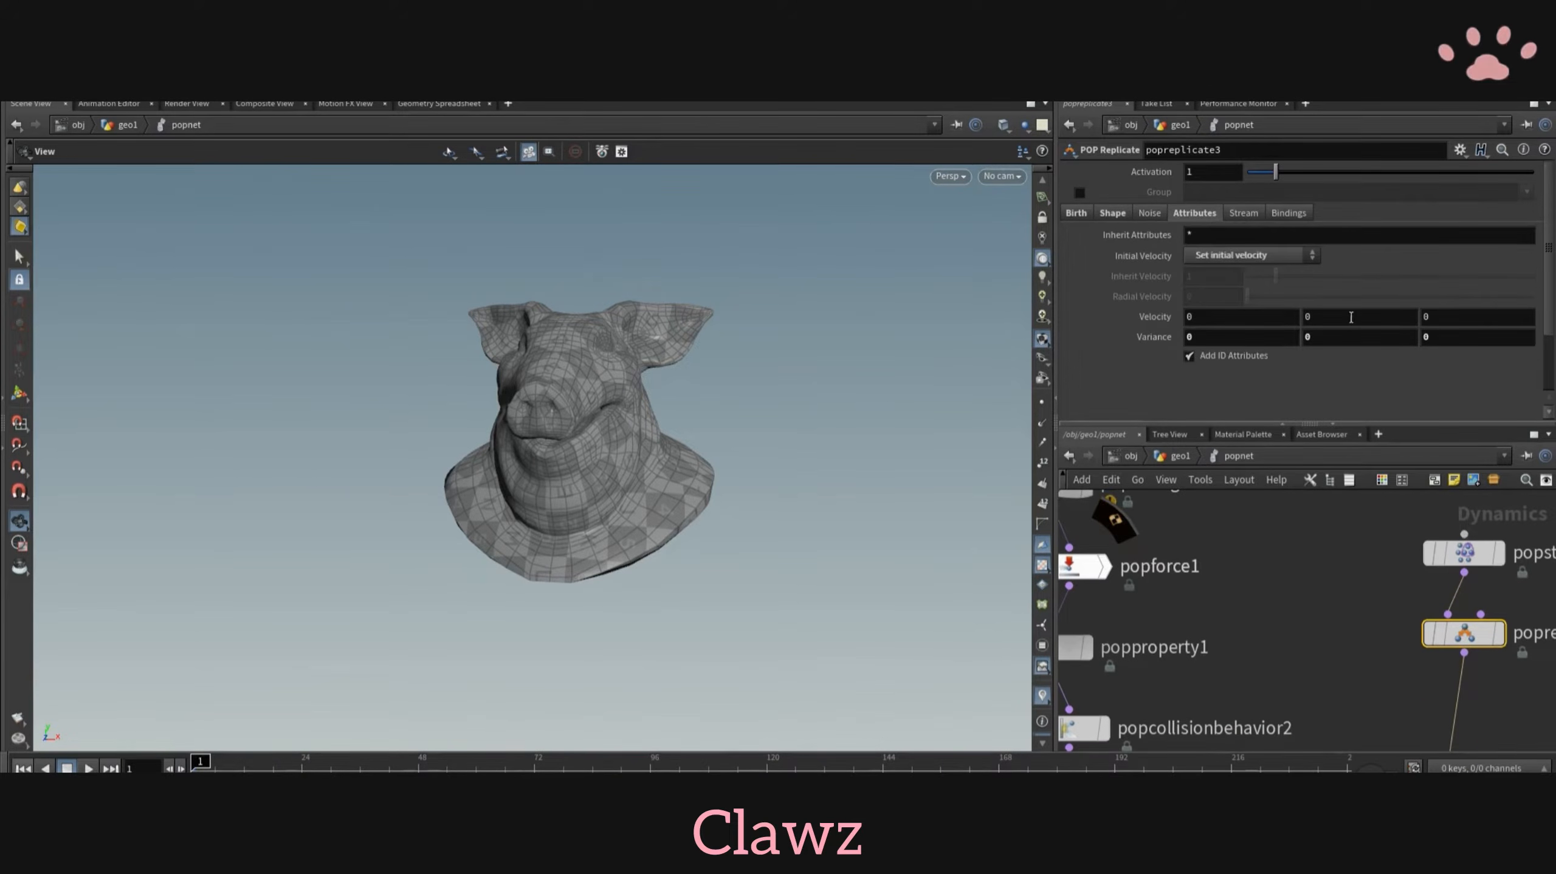
pyautogui.press('BackSpace')
# - Replay the simulation from the start and examine how the replicated particles move over the pig head
pyautogui.scroll(-4, 1329, 551)
pyautogui.click(88, 768)
pyautogui.moveTo(1257, 733); pyautogui.dragTo(1274, 615, button='middle')
pyautogui.click(1226, 653)
pyautogui.click(23, 768)
pyautogui.click(89, 768)
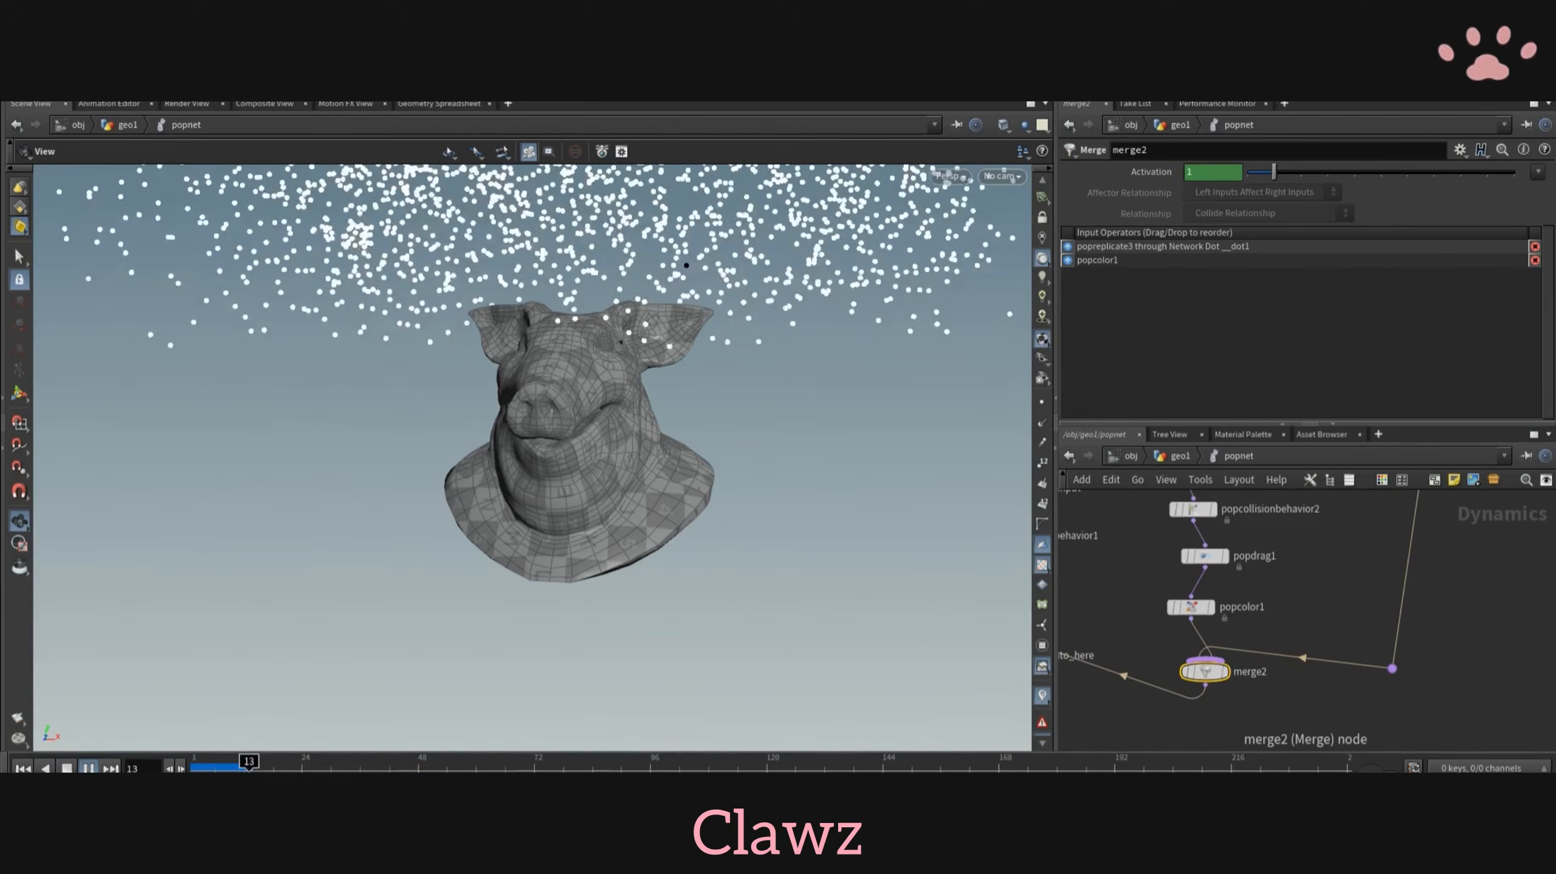
pyautogui.moveTo(744, 582); pyautogui.dragTo(662, 582)
pyautogui.scroll(4, 813, 585)
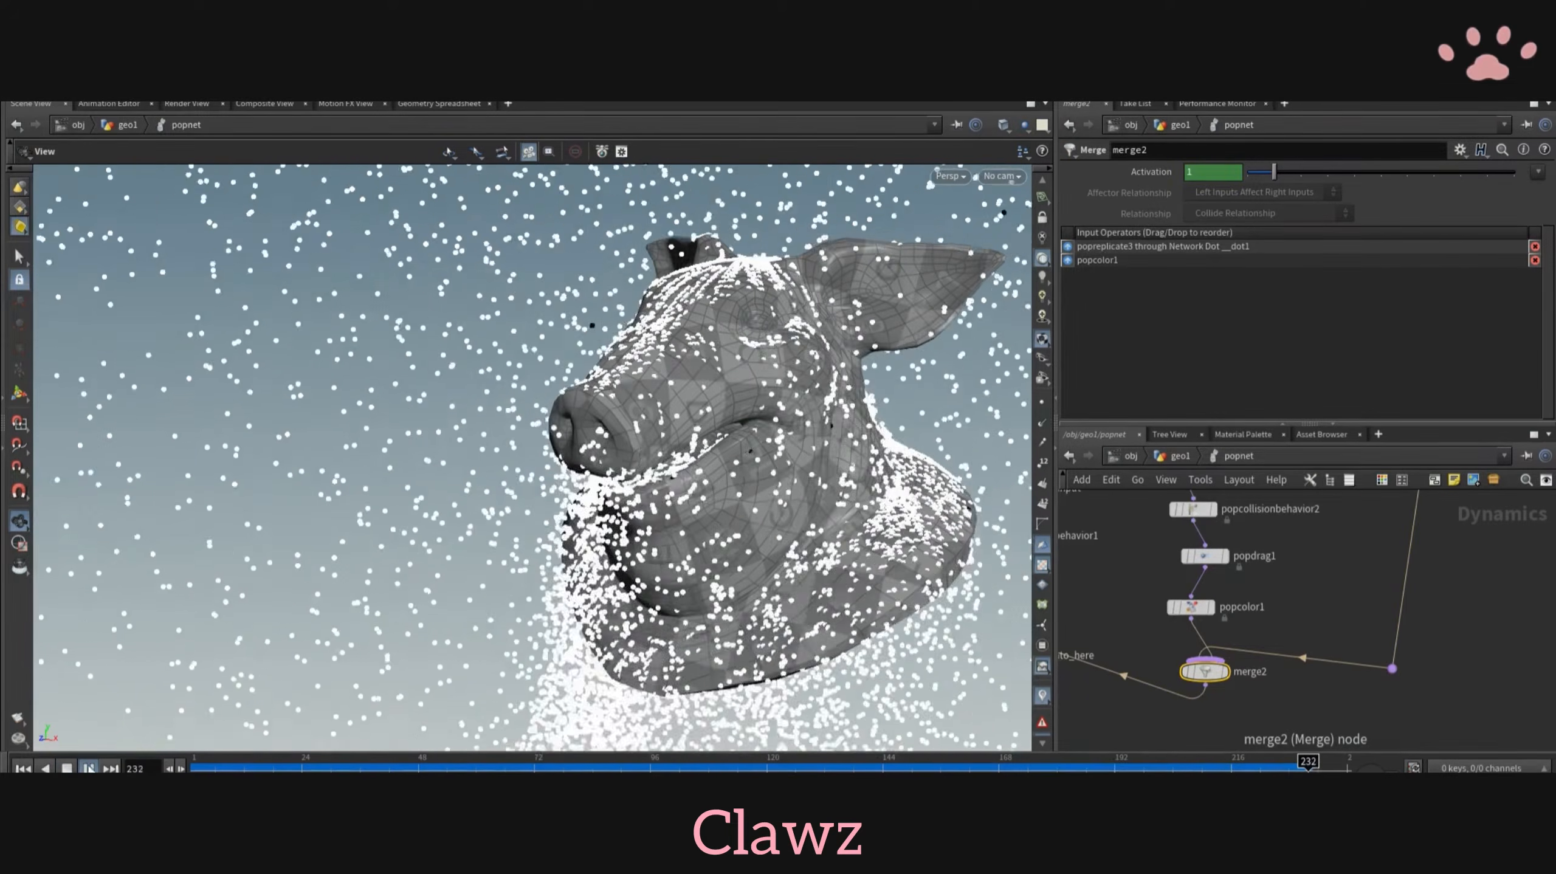
pyautogui.click(89, 768)
# - Insert a POP Drag node between popreplicate3 and merge2
pyautogui.moveTo(1322, 538); pyautogui.dragTo(1348, 702, button='middle')
pyautogui.click(1447, 617)
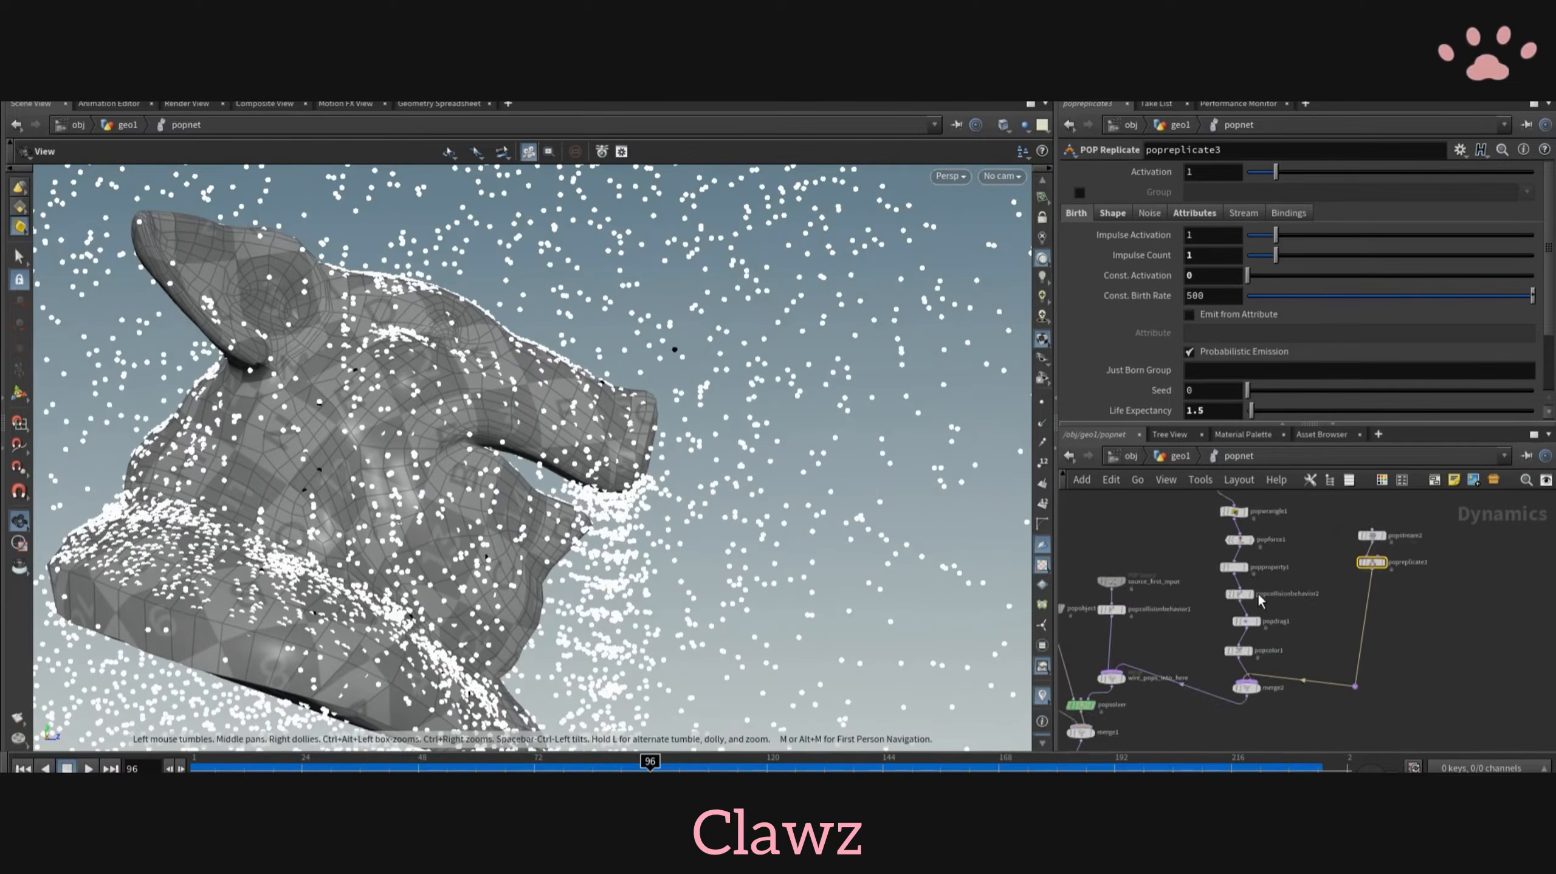
pyautogui.press('Tab')
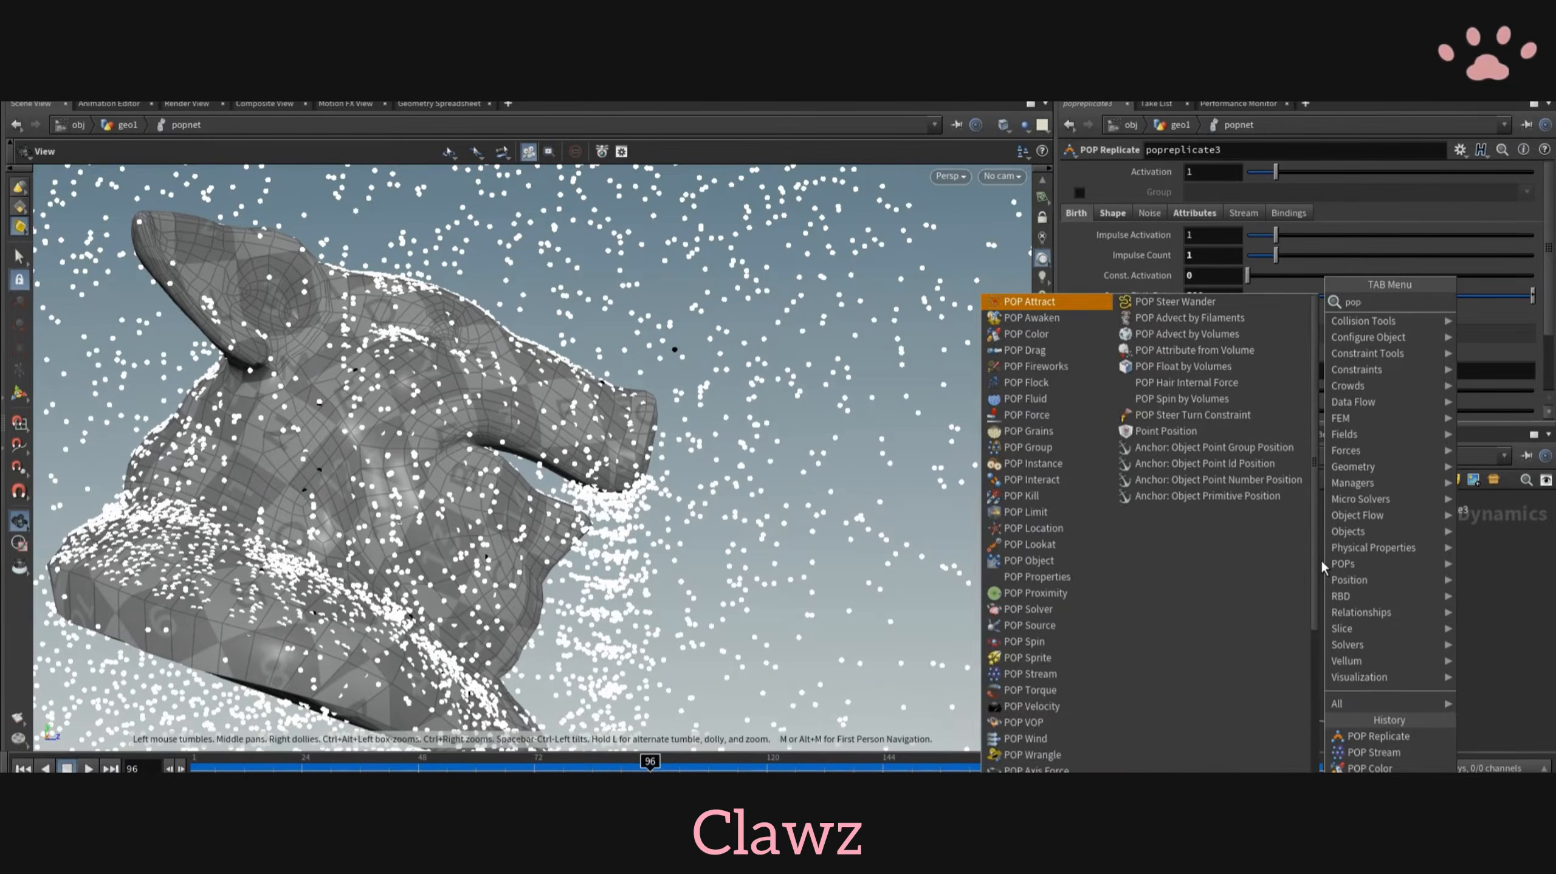
pyautogui.write('popdr')
pyautogui.click(1525, 310)
pyautogui.click(1383, 555)
pyautogui.scroll(5, 1383, 548)
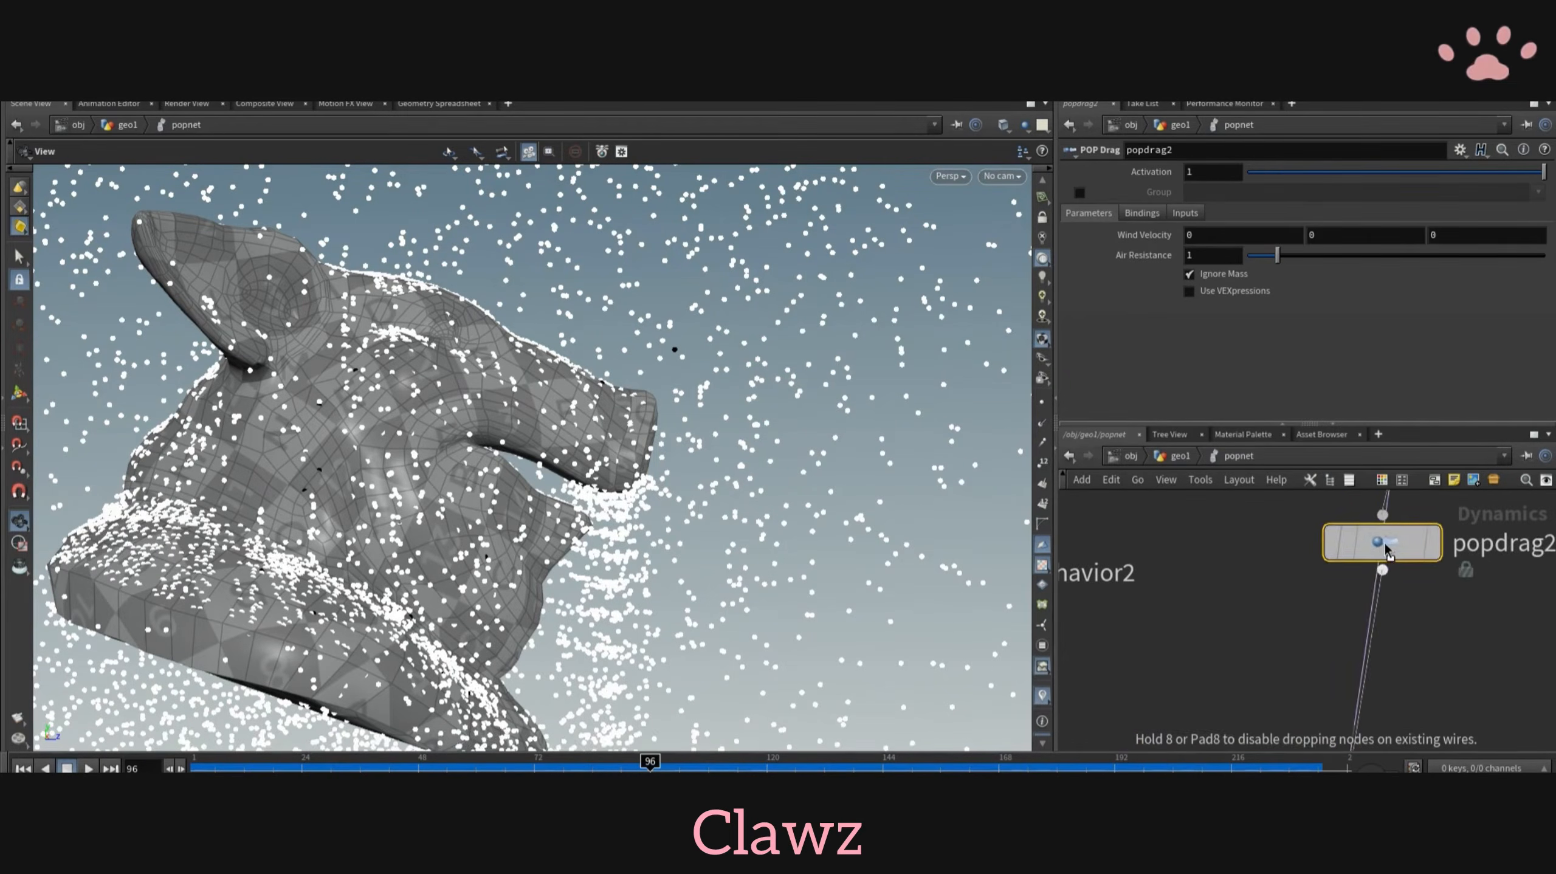
# - Enable popdrag2's group option, set its air resistance to 100 and replay the simulation around the head
pyautogui.click(90, 769)
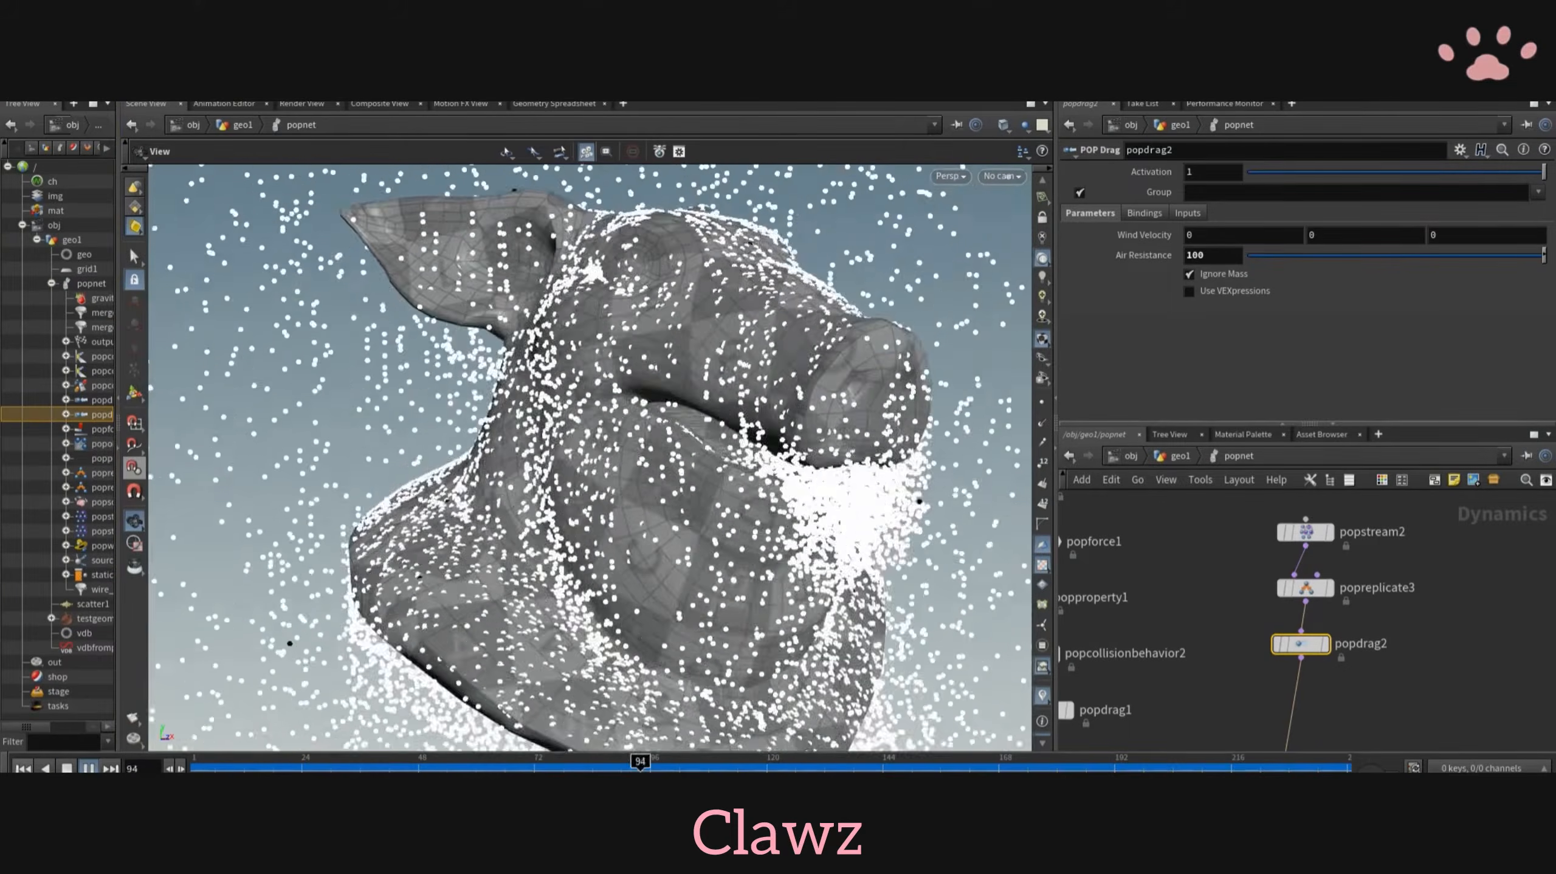
pyautogui.click(88, 769)
pyautogui.moveTo(551, 459); pyautogui.dragTo(581, 465)
pyautogui.moveTo(1218, 678); pyautogui.dragTo(1219, 622, button='middle')
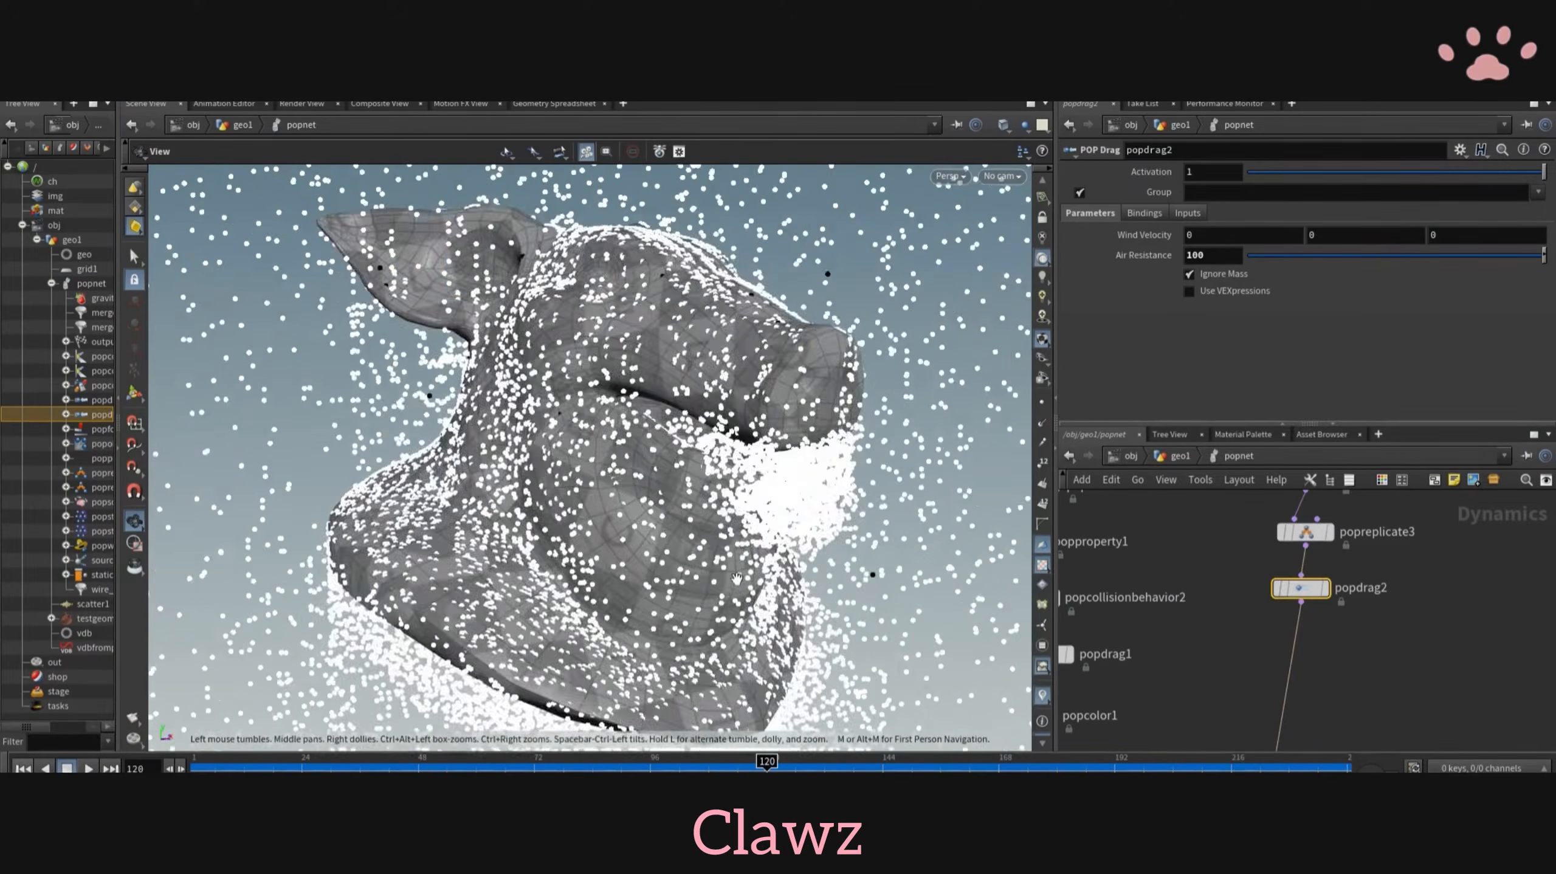
pyautogui.moveTo(735, 465); pyautogui.dragTo(520, 453)
# - Insert a POP Color node between popdrag2 and merge2
pyautogui.press('Tab')
pyautogui.write('popcolor')
pyautogui.press('Return')
pyautogui.moveTo(1315, 619); pyautogui.dragTo(1366, 652, button='middle')
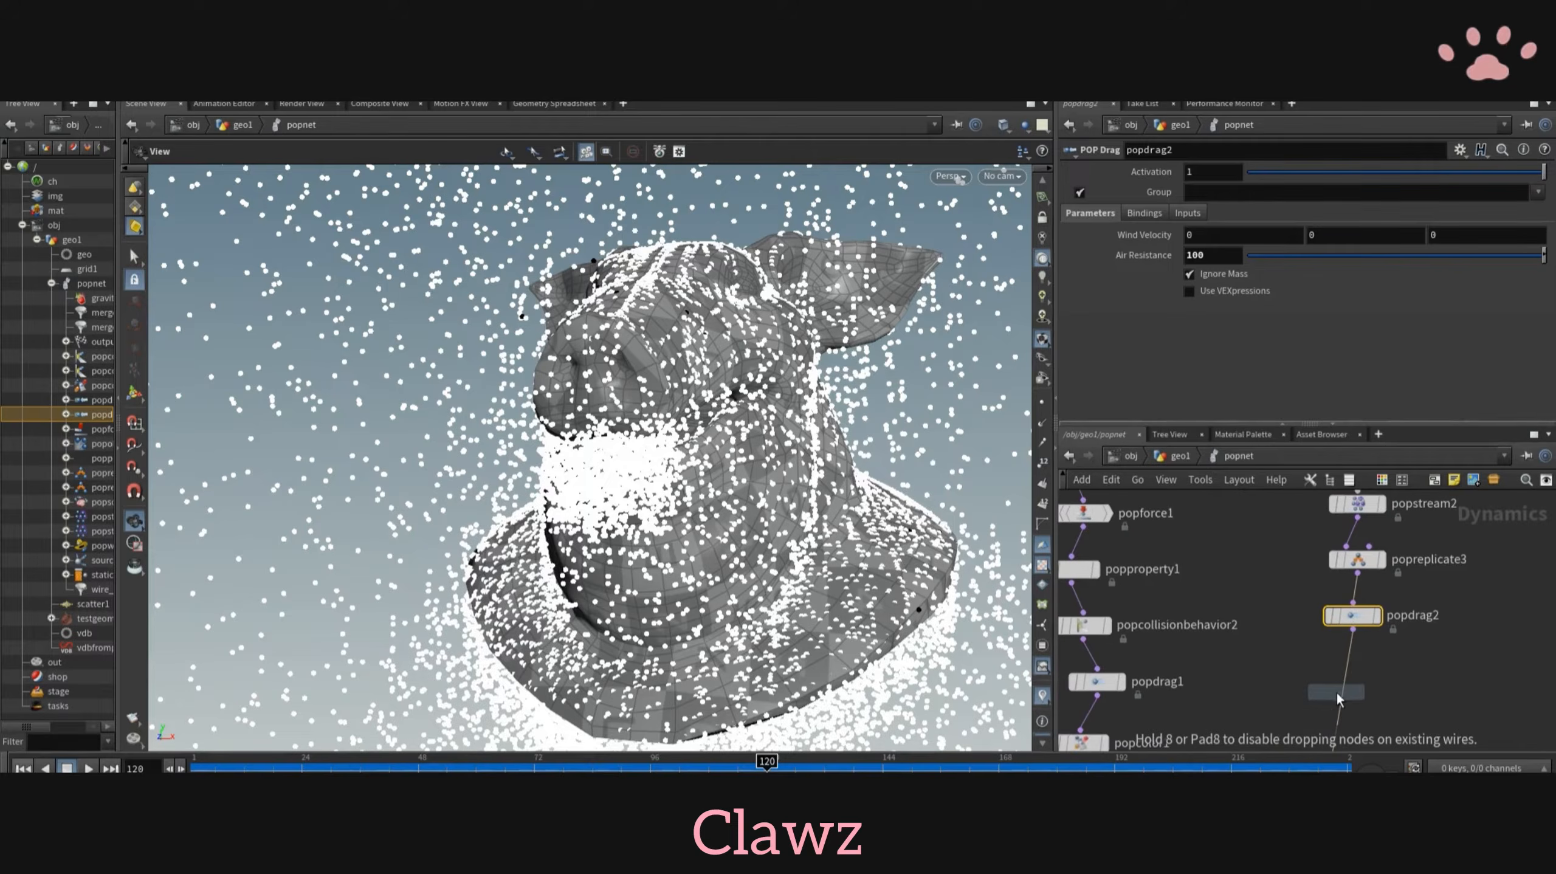
pyautogui.click(1339, 697)
pyautogui.scroll(5, 1338, 697)
# - Set popcolor2's constant color to black (0, 0, 0) and replay the simulation around the pig head
pyautogui.click(1201, 274)
pyautogui.click(1132, 244)
pyautogui.click(1414, 105)
pyautogui.click(23, 769)
pyautogui.click(89, 769)
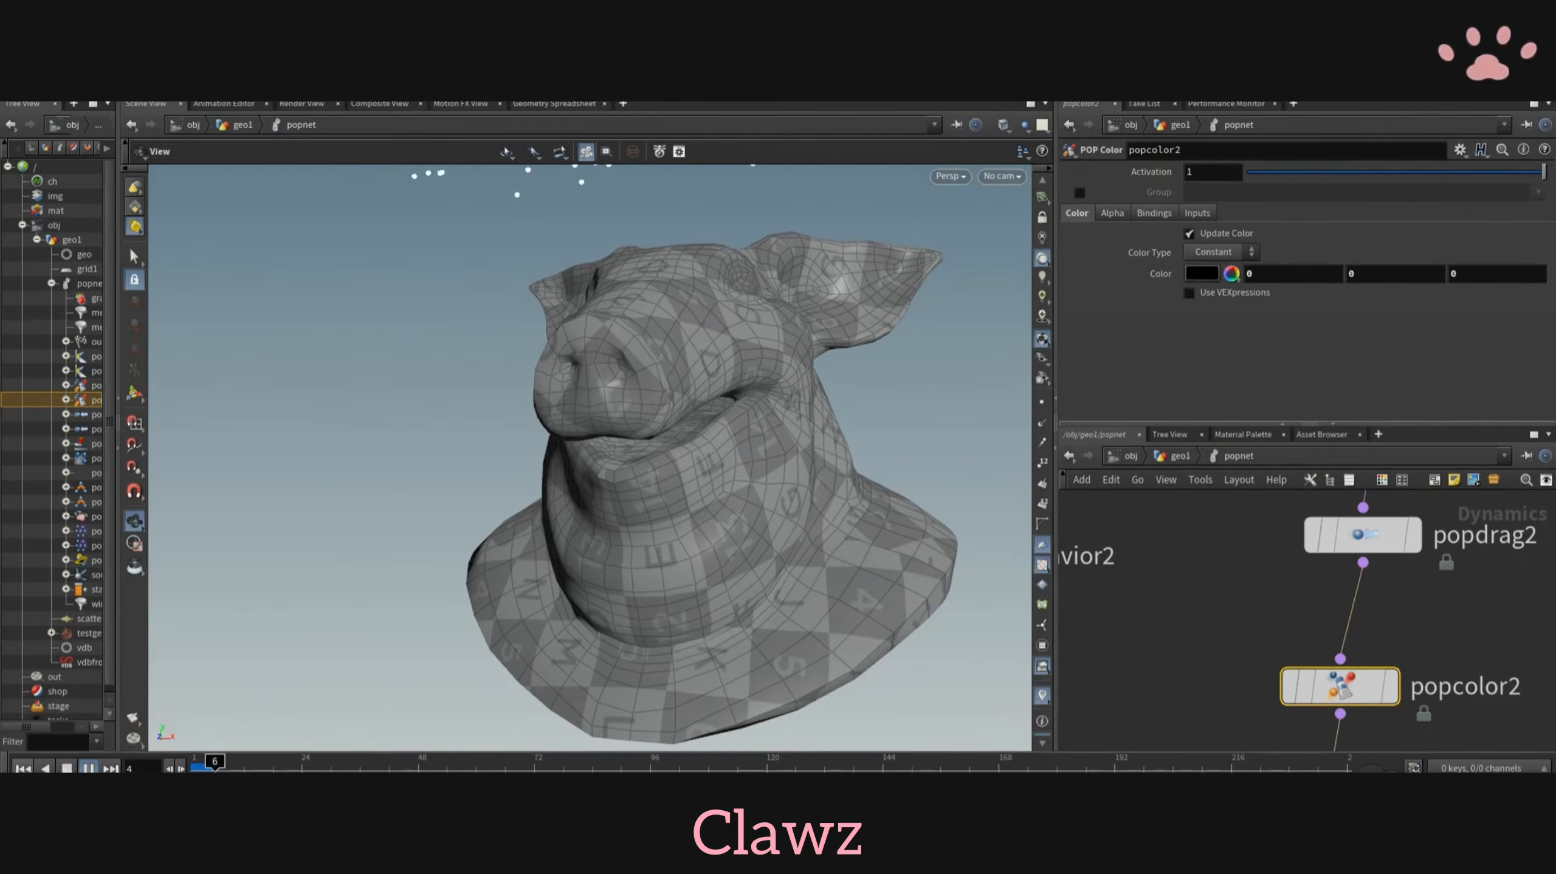
pyautogui.moveTo(358, 570); pyautogui.dragTo(875, 492)
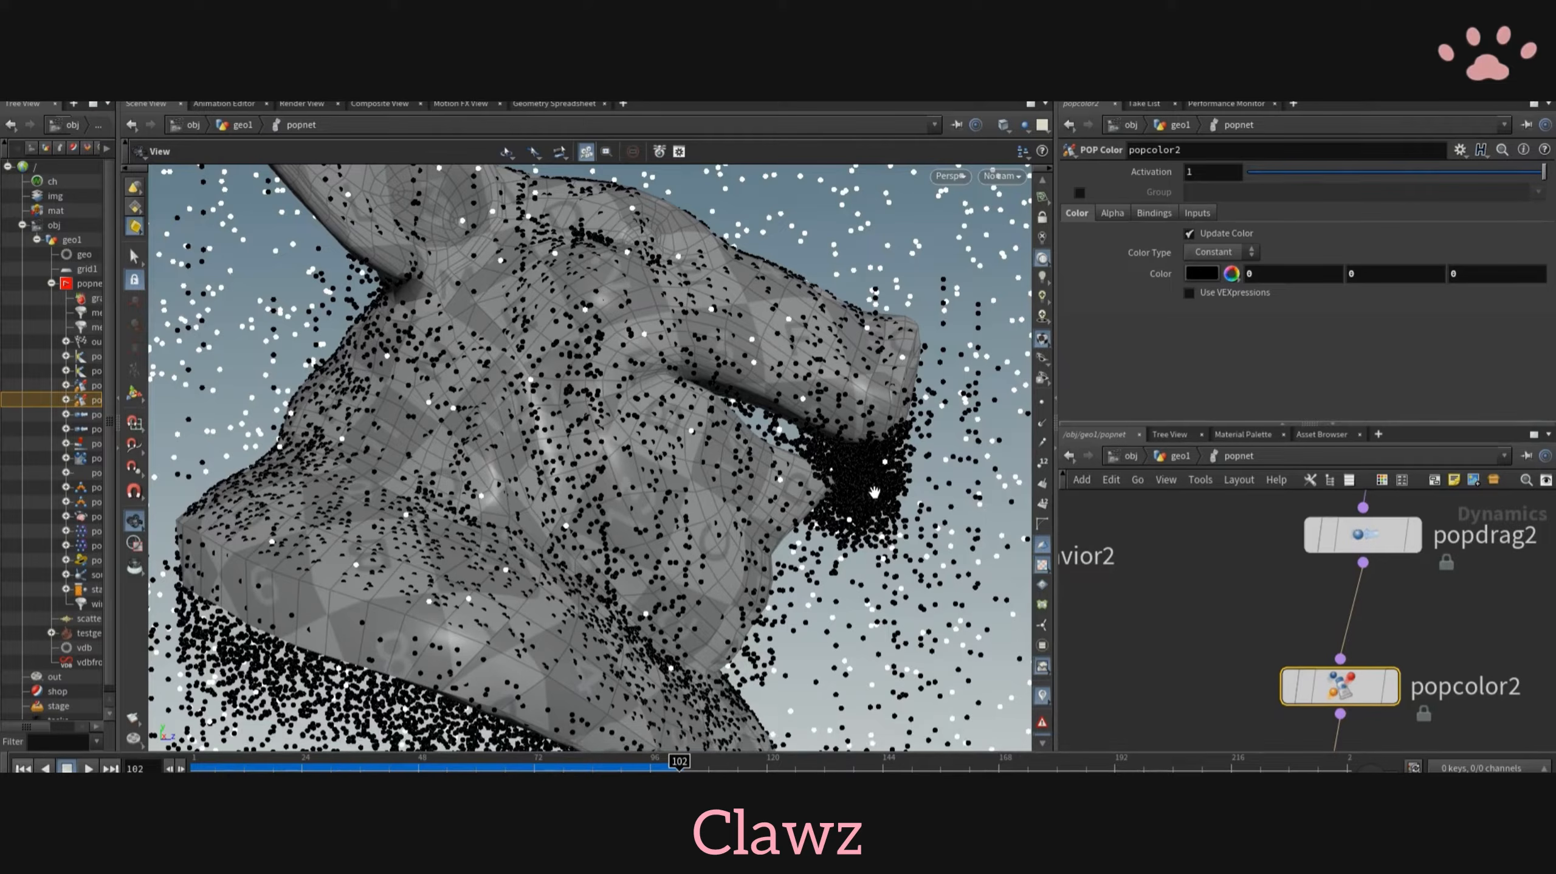
# - Insert a POP Collision Behavior node between popdrag2 and popcolor2
pyautogui.press('Tab')
pyautogui.write('popcol')
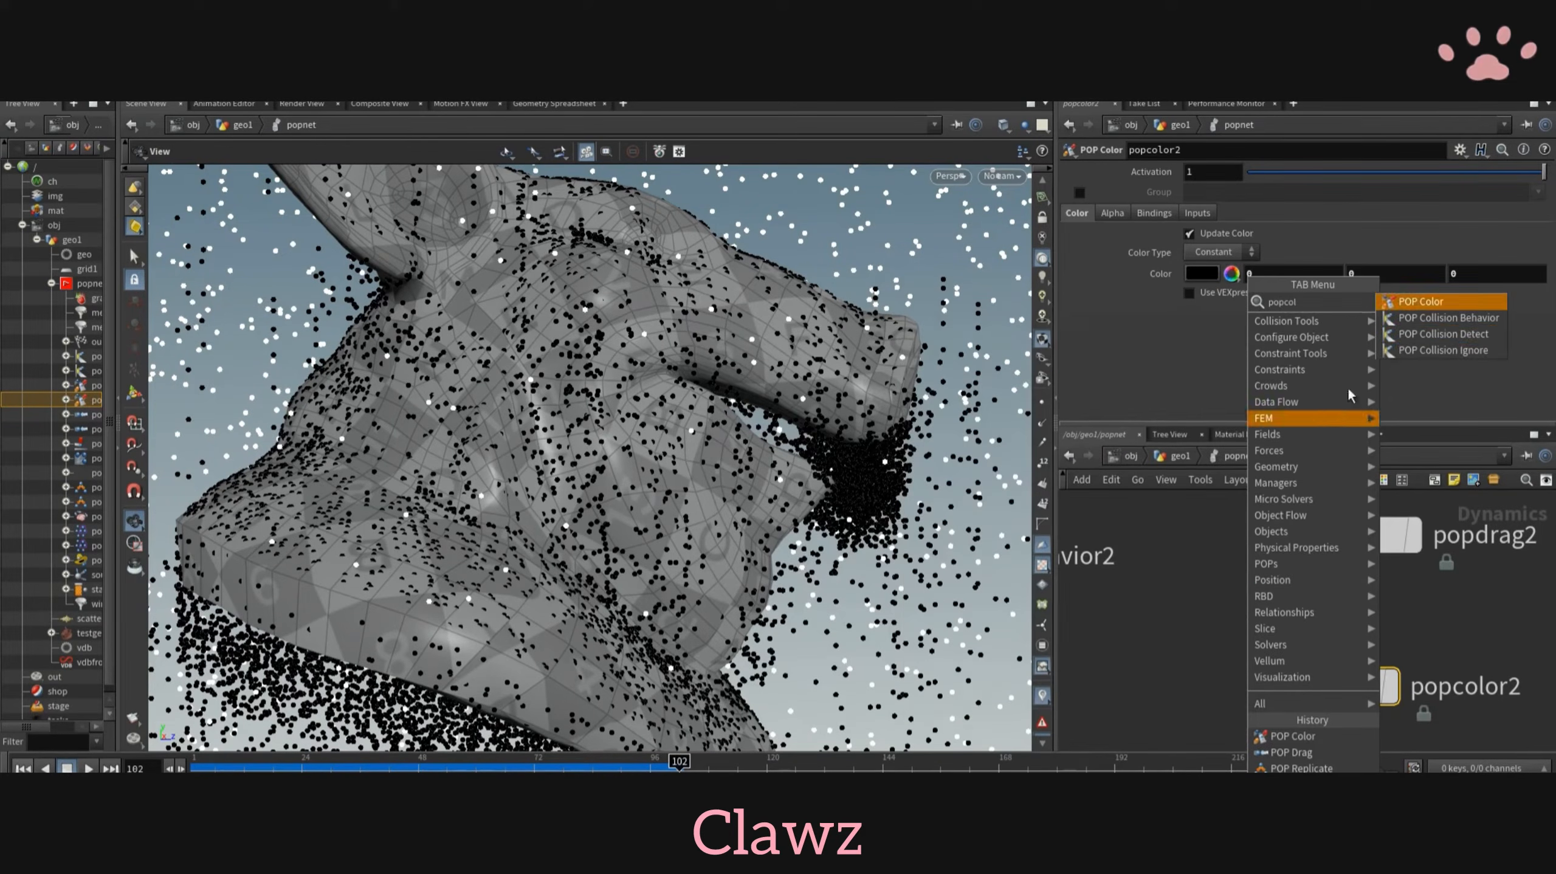
pyautogui.click(1449, 318)
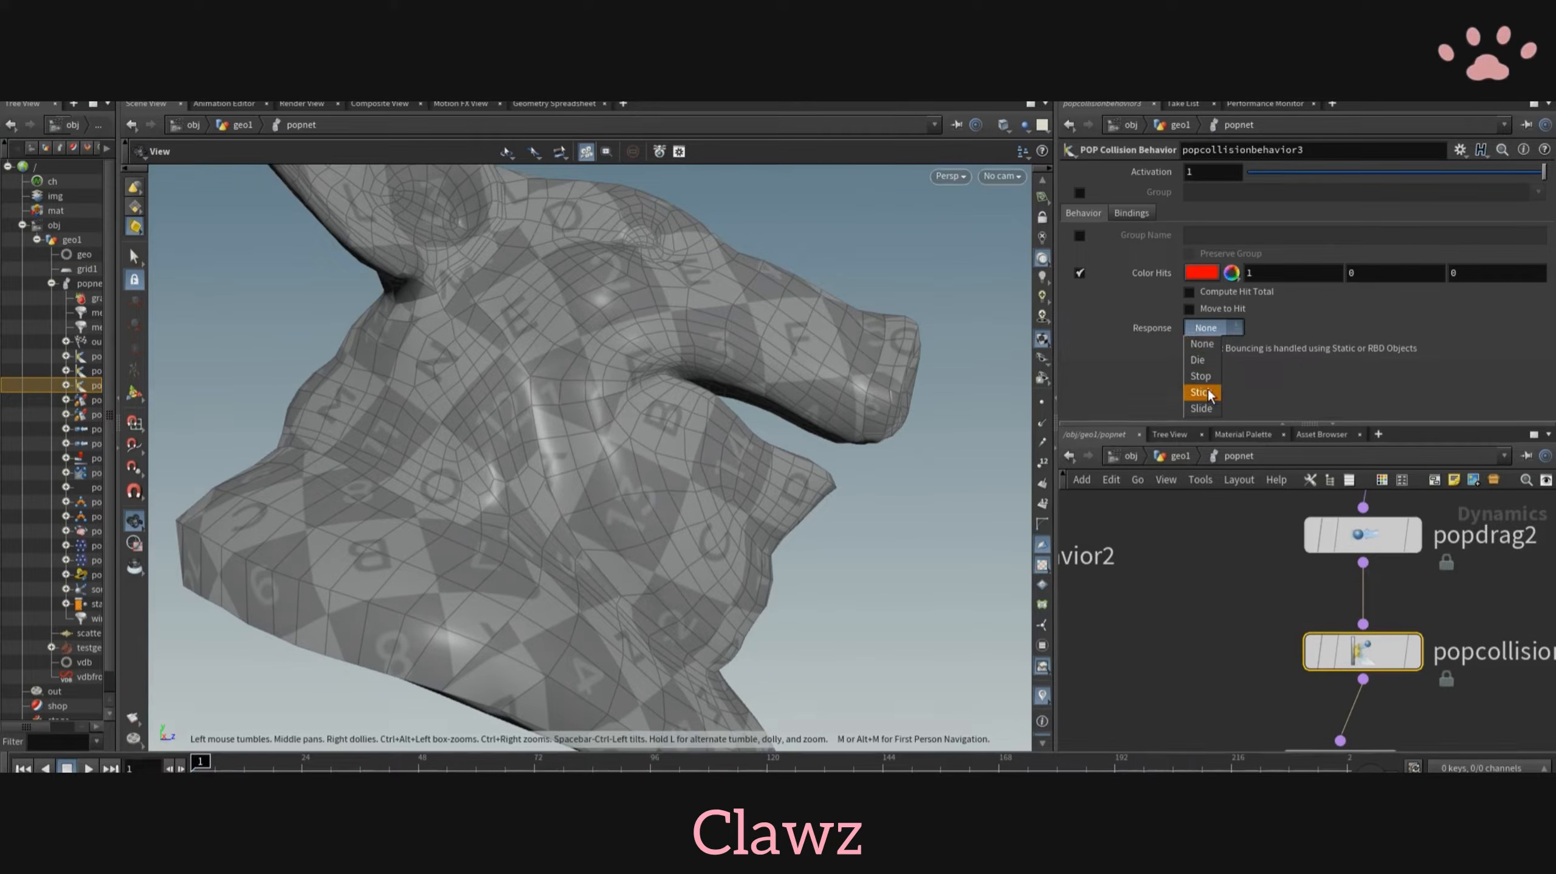
# - Set popcollisionbehavior3's response to Slide and assign hits to a preserved group named slide
pyautogui.click(1201, 408)
pyautogui.click(1079, 235)
pyautogui.click(1324, 234)
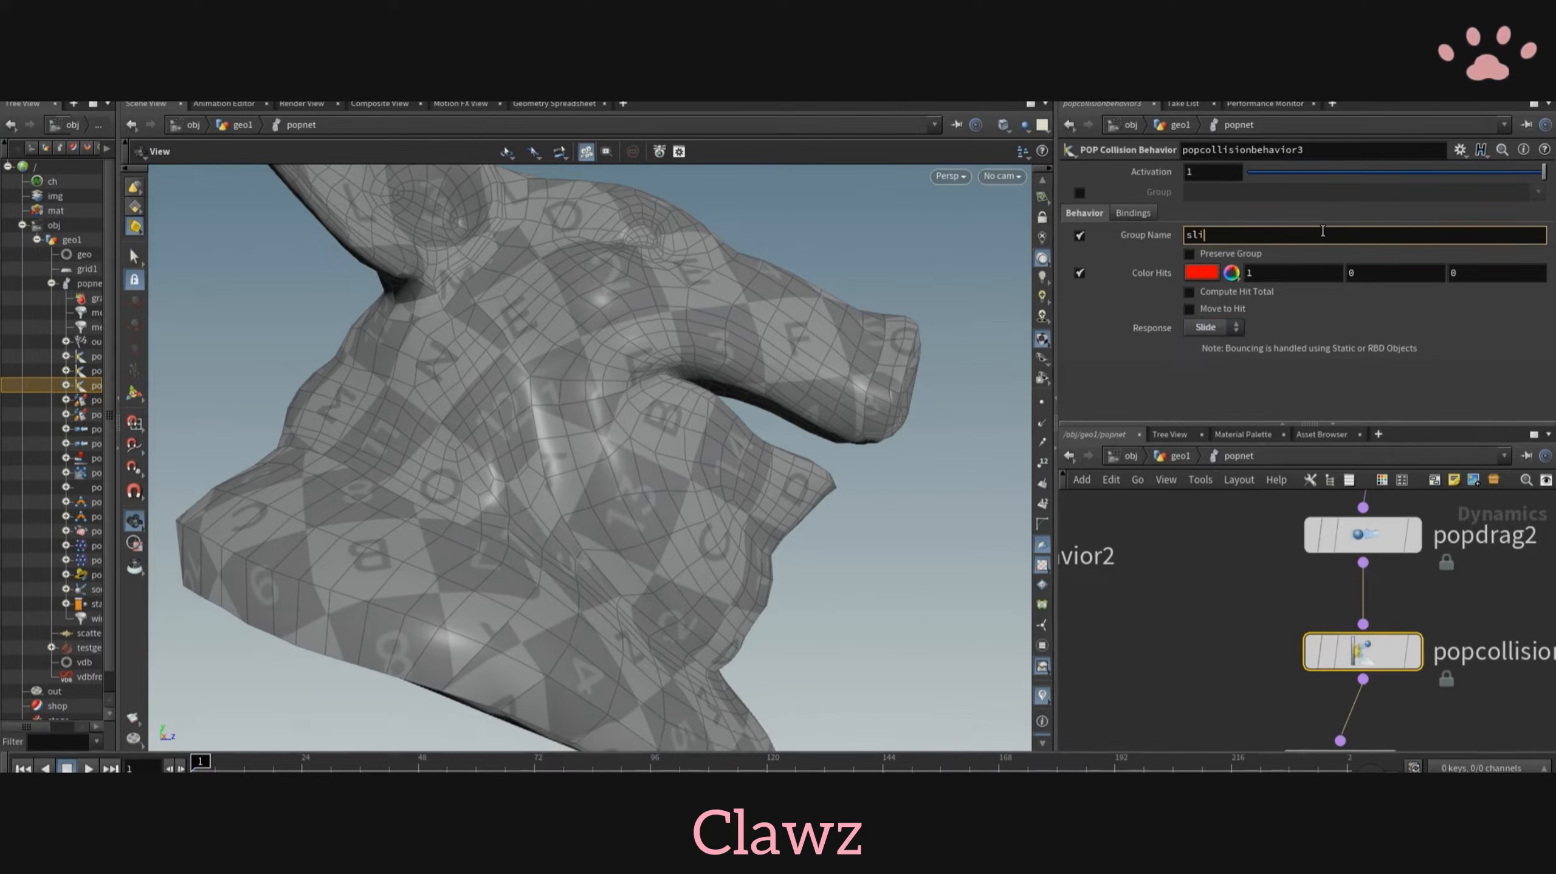
pyautogui.click(1190, 254)
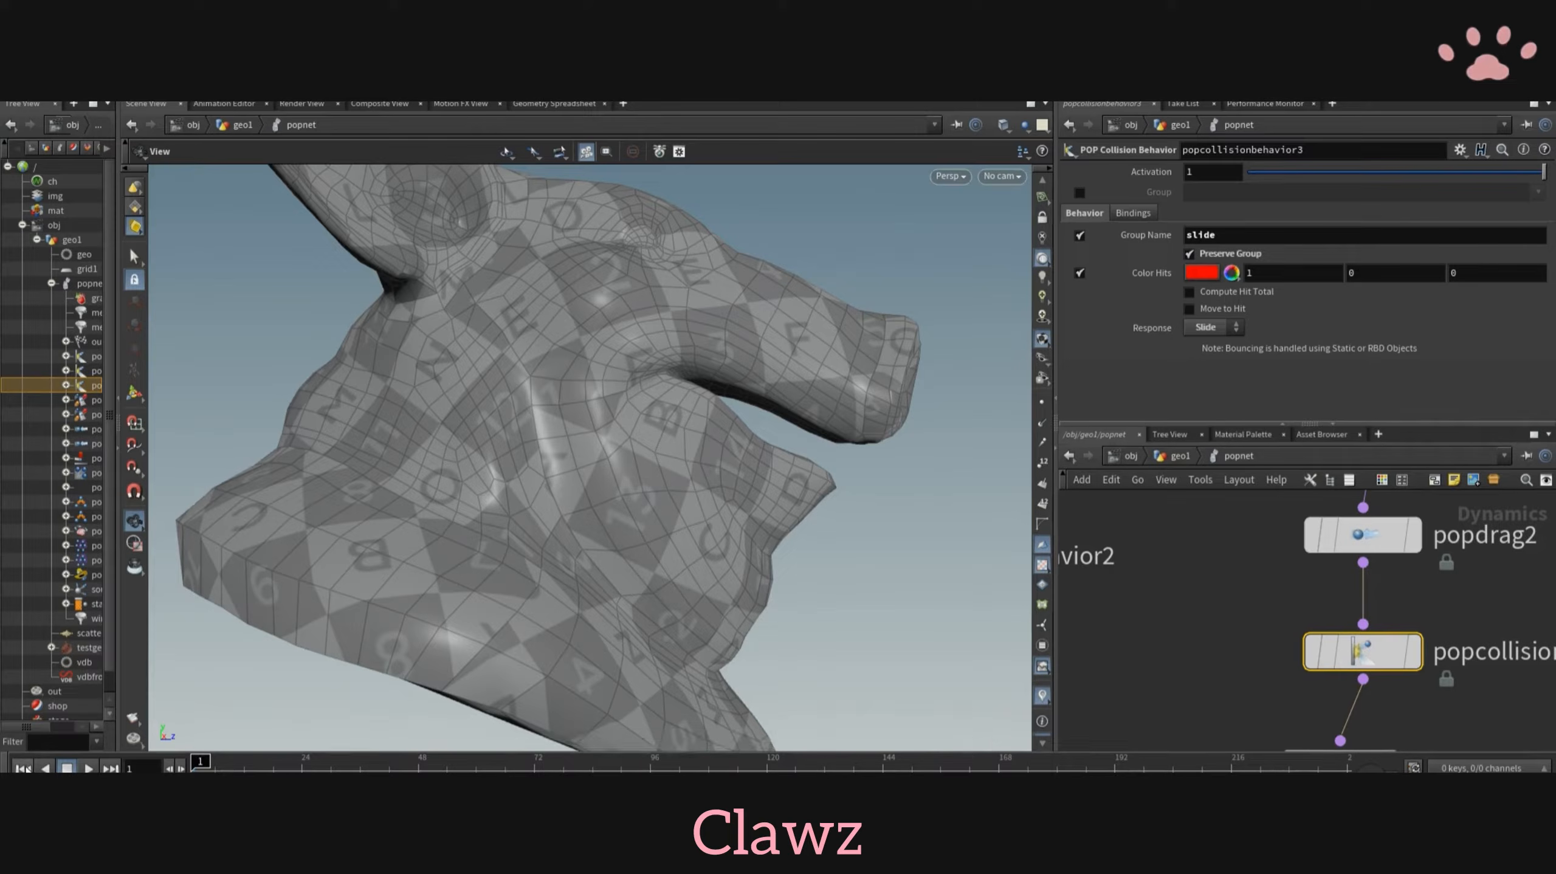
# - Set popcollisionbehavior2's response to Stick, rename its group to stick and replay the simulation
pyautogui.click(1202, 326)
pyautogui.scroll(-5, 1203, 708)
pyautogui.moveTo(1203, 706); pyautogui.dragTo(1356, 657, button='middle')
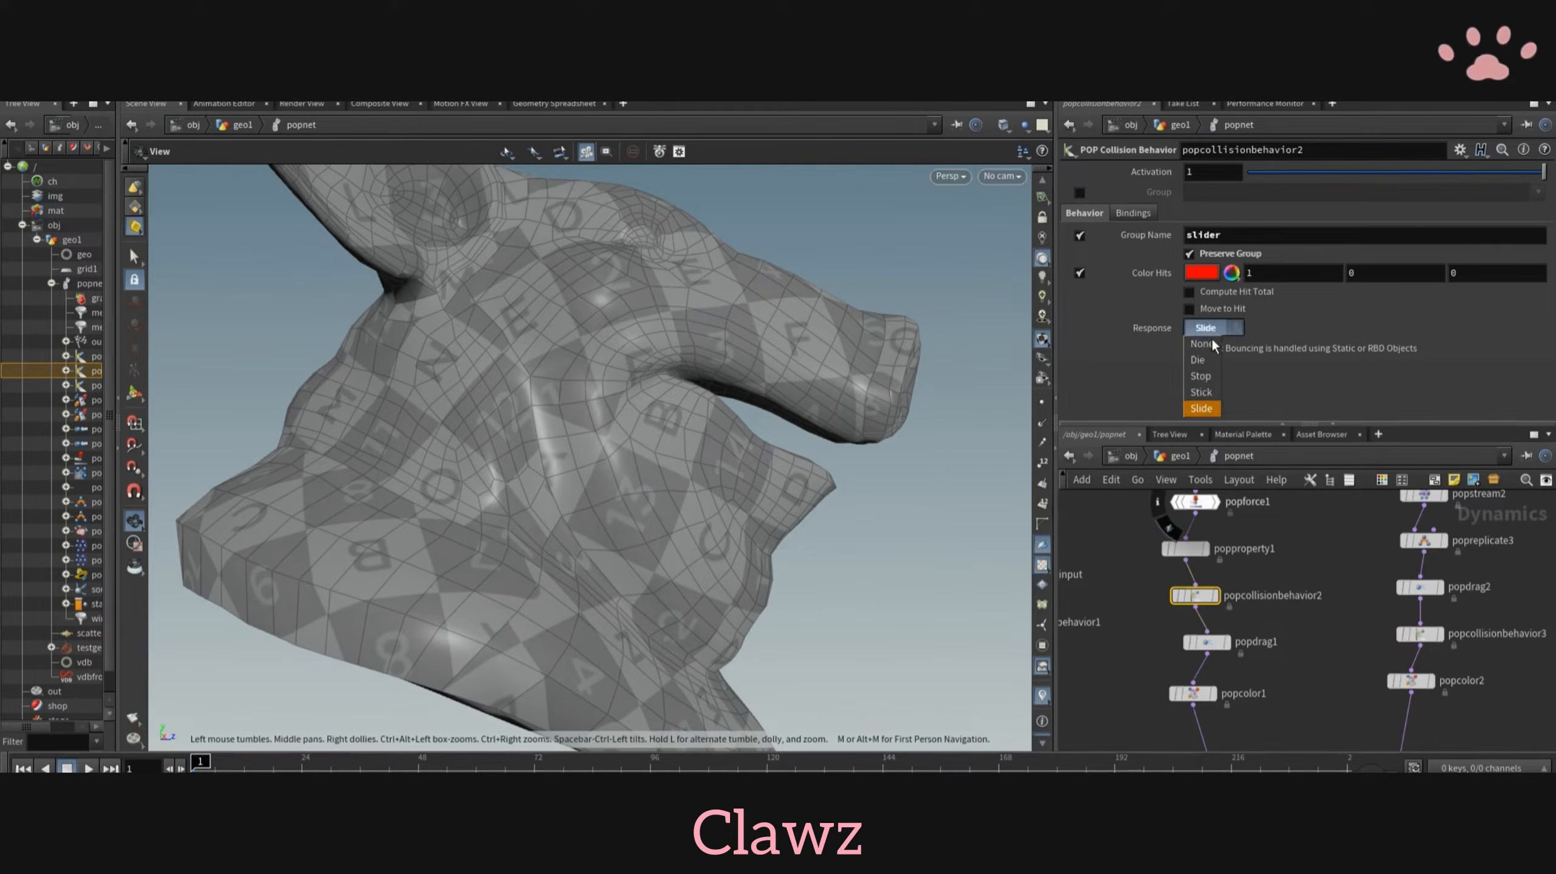
pyautogui.click(1201, 392)
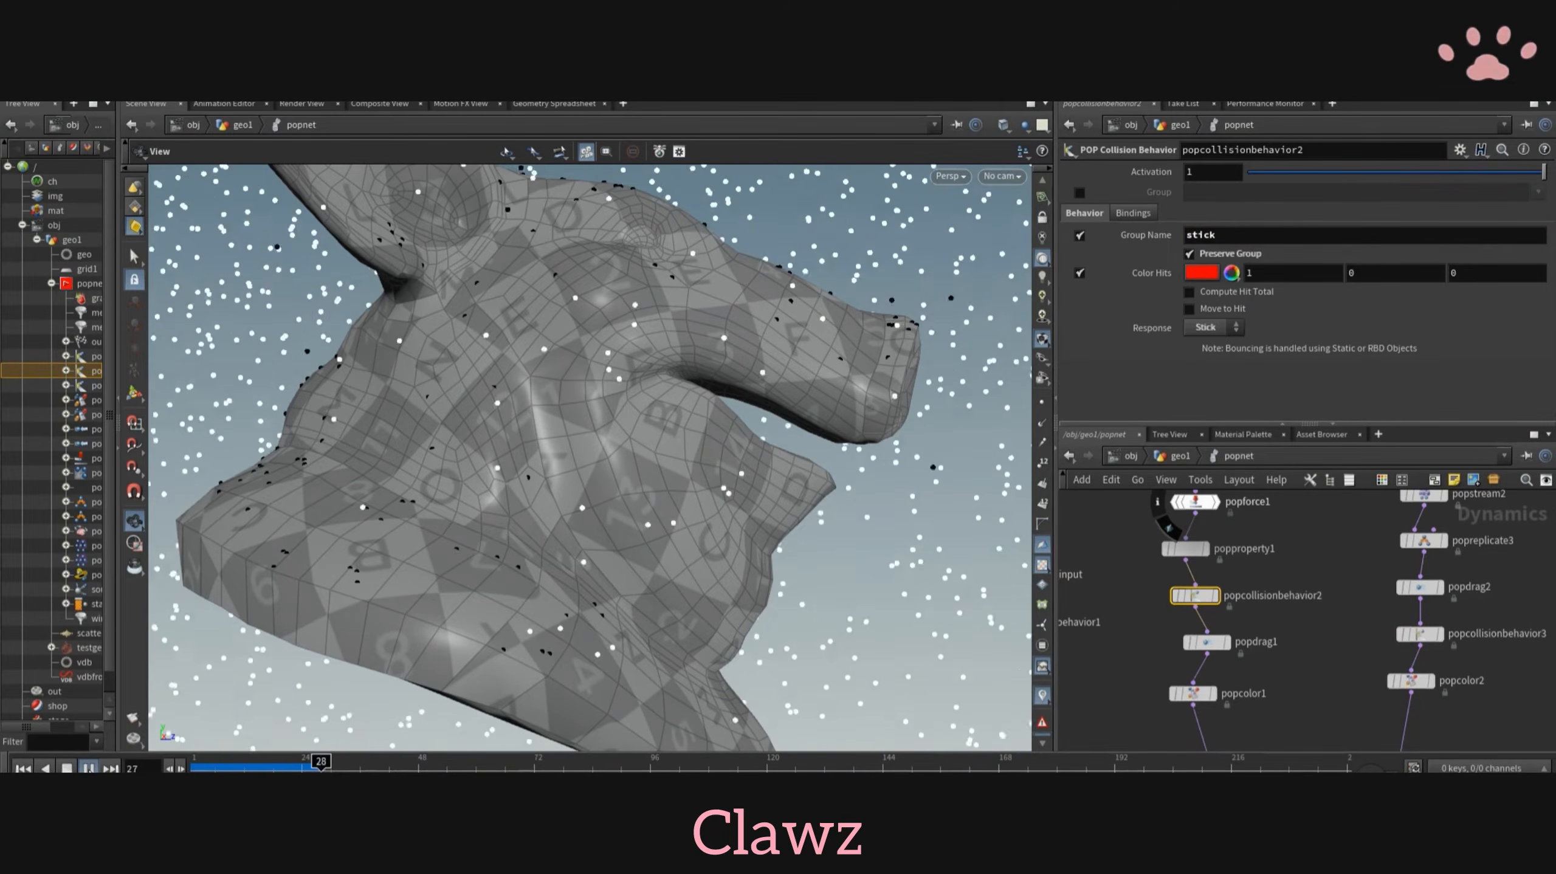
pyautogui.click(88, 770)
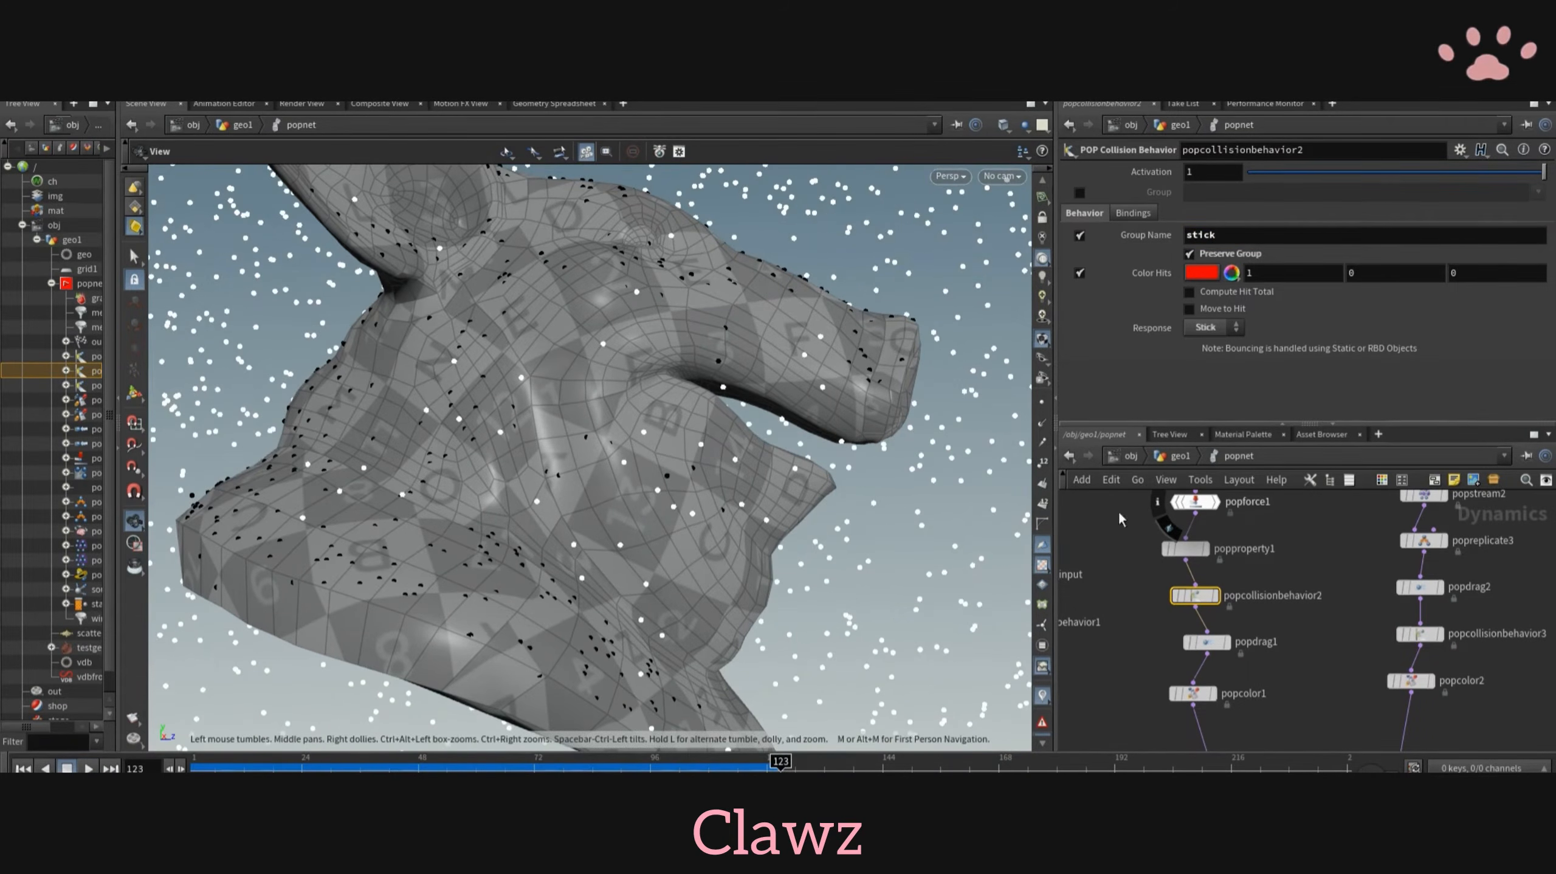
# - Set popstream2's source group to stick and replay the simulation around the pig head
pyautogui.moveTo(1286, 675); pyautogui.dragTo(1285, 647, button='middle')
pyautogui.moveTo(1351, 600); pyautogui.dragTo(1272, 656, button='middle')
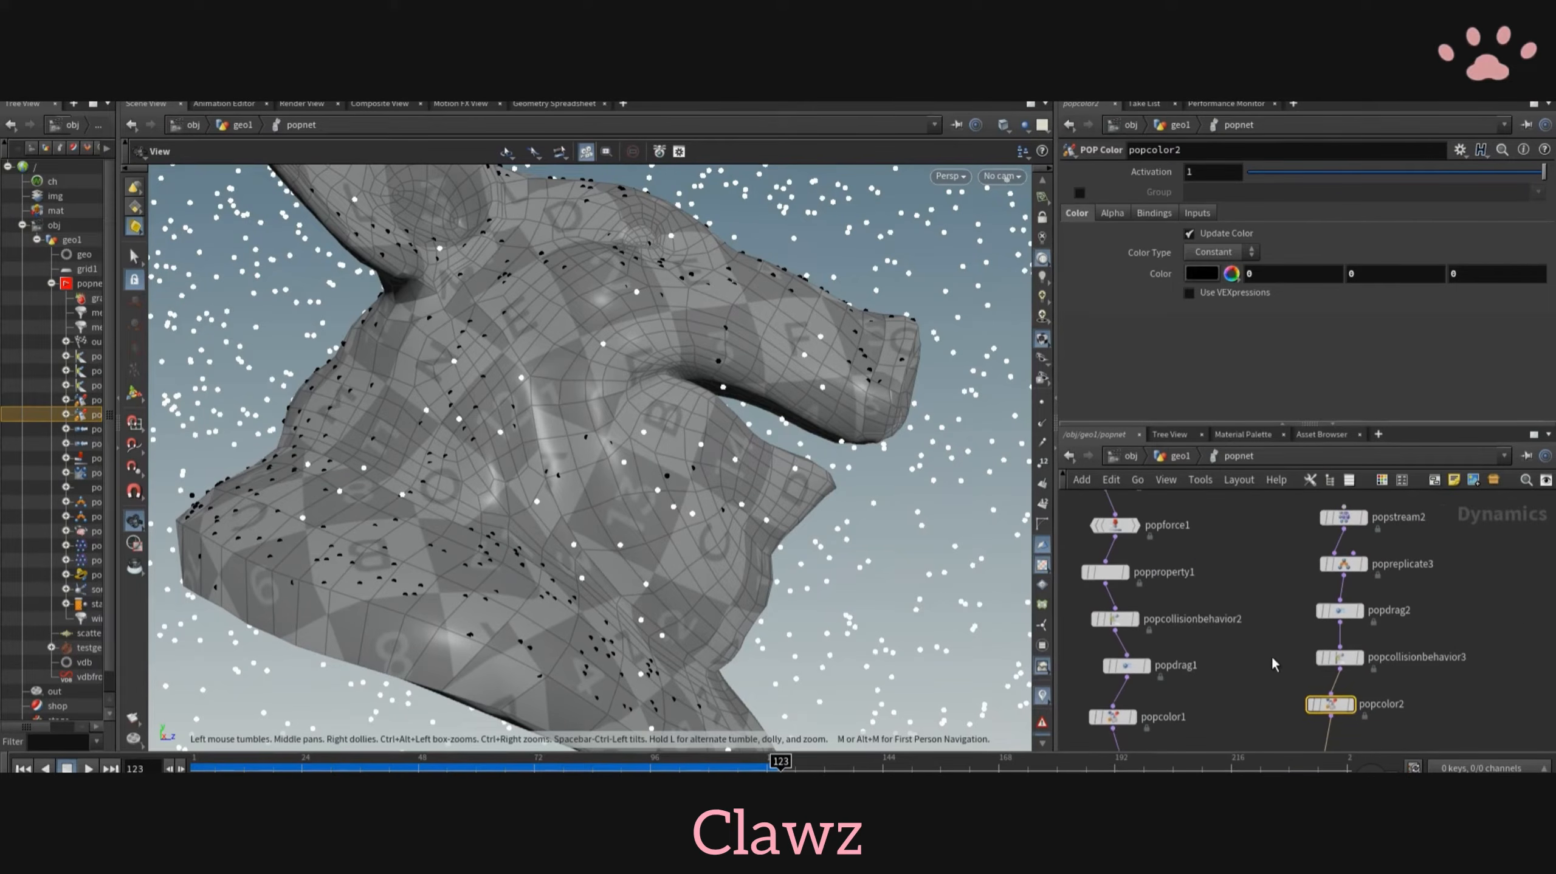
pyautogui.click(1347, 524)
pyautogui.click(1347, 571)
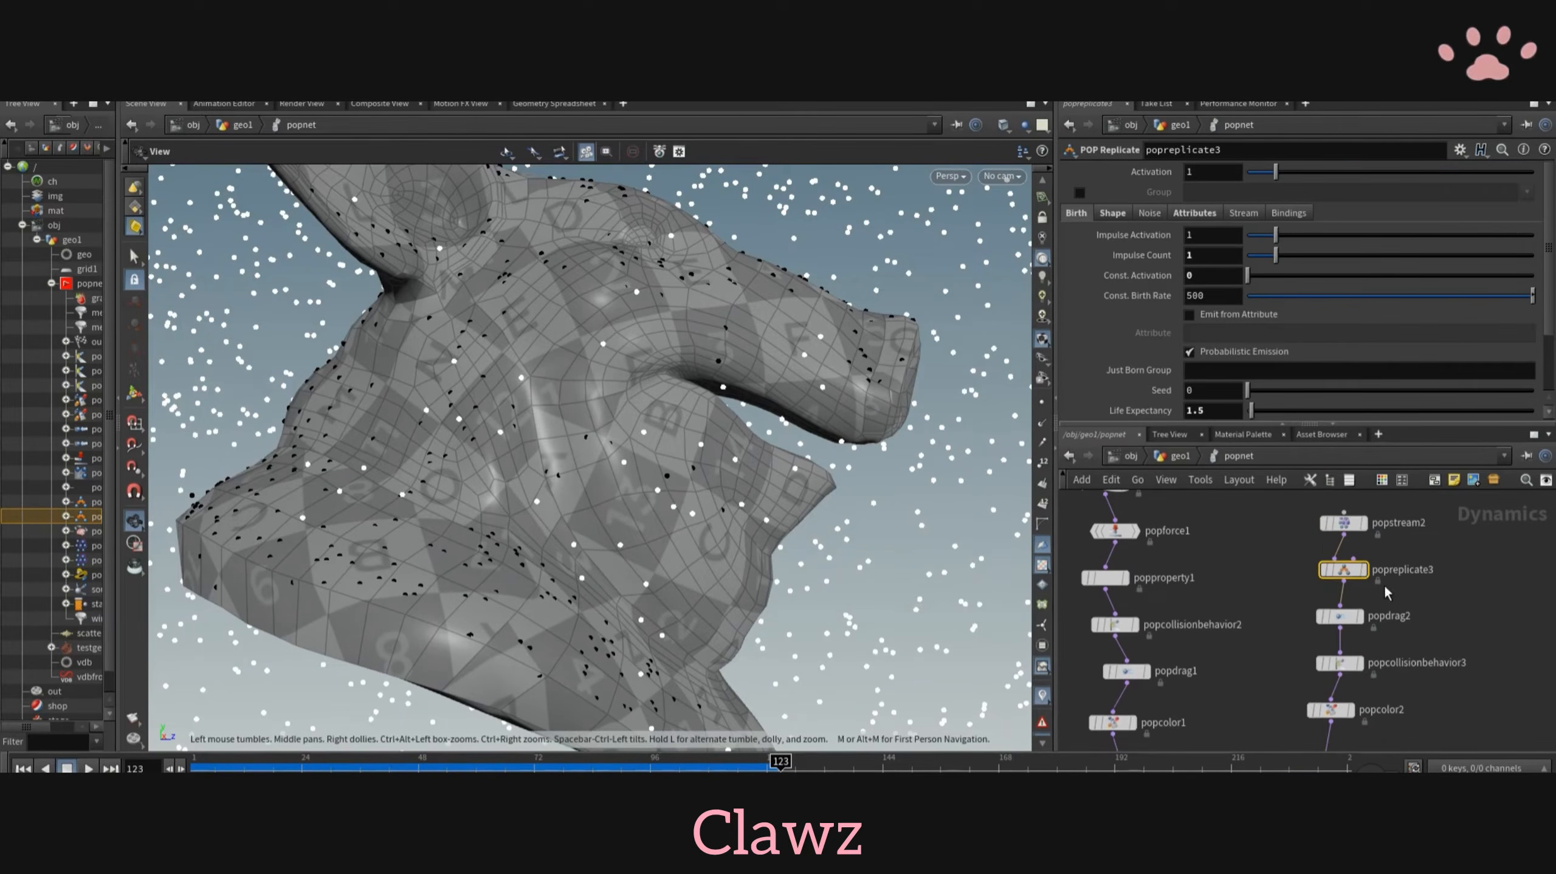
pyautogui.click(1382, 524)
pyautogui.write('stick')
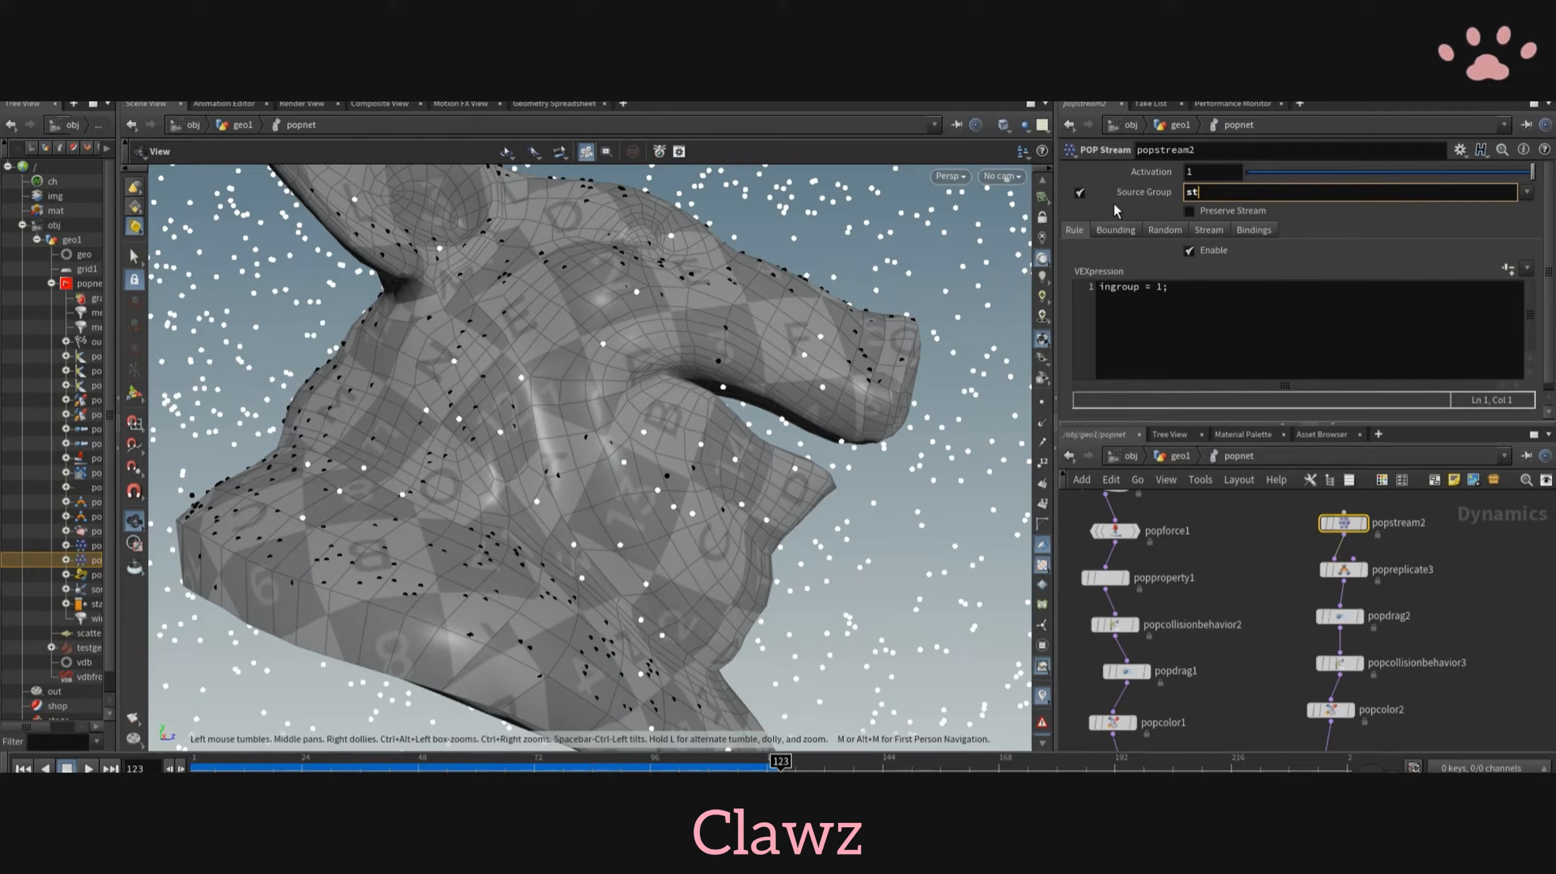
pyautogui.press('Return')
pyautogui.click(23, 769)
pyautogui.click(89, 769)
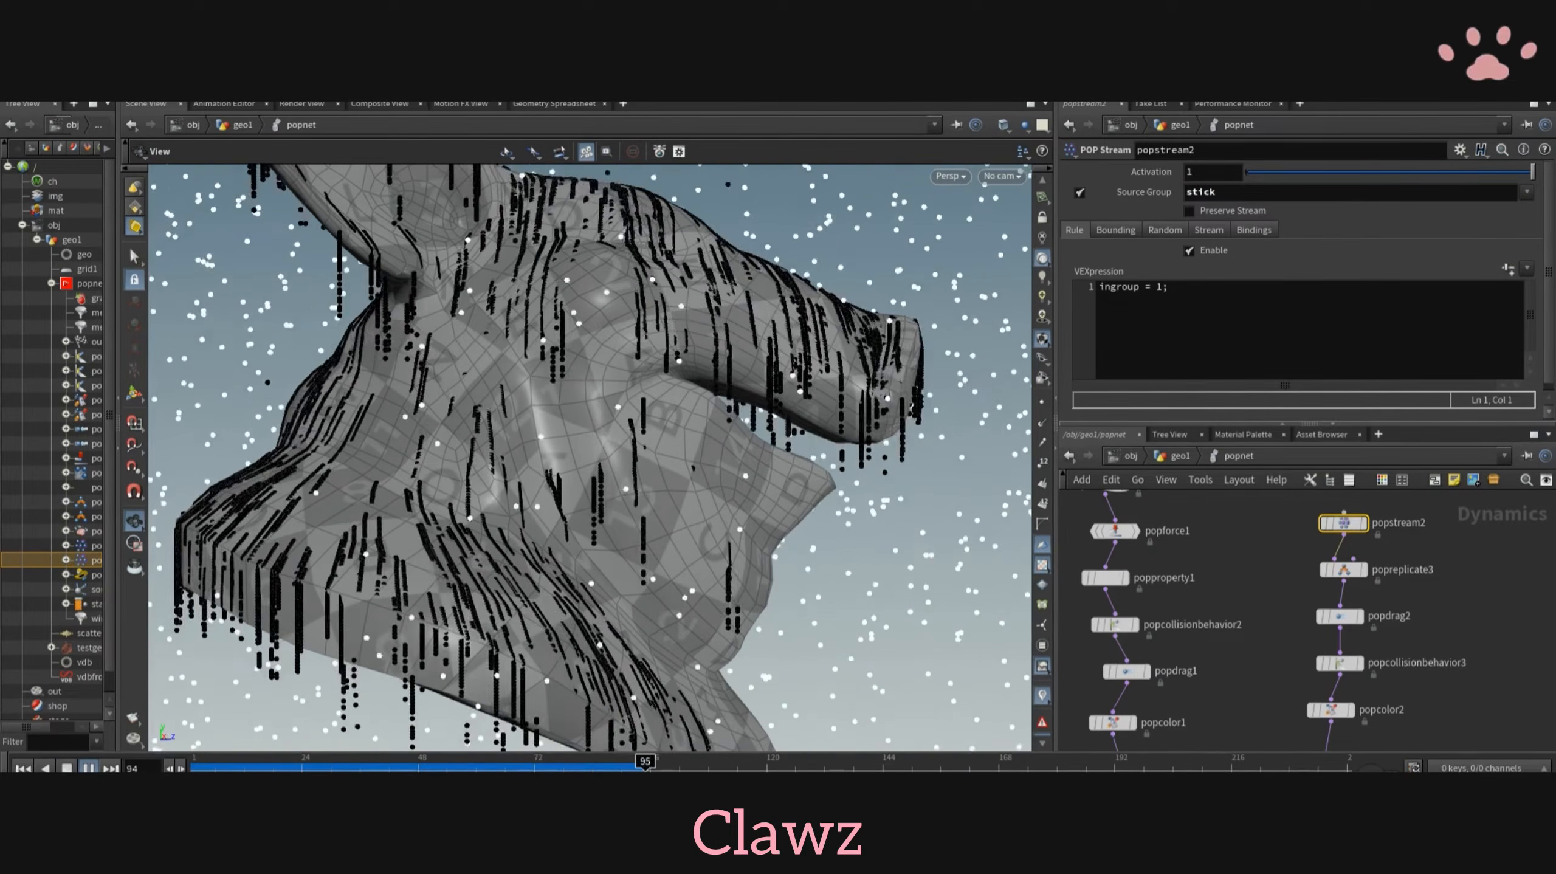
pyautogui.click(89, 768)
pyautogui.moveTo(643, 520); pyautogui.dragTo(365, 516)
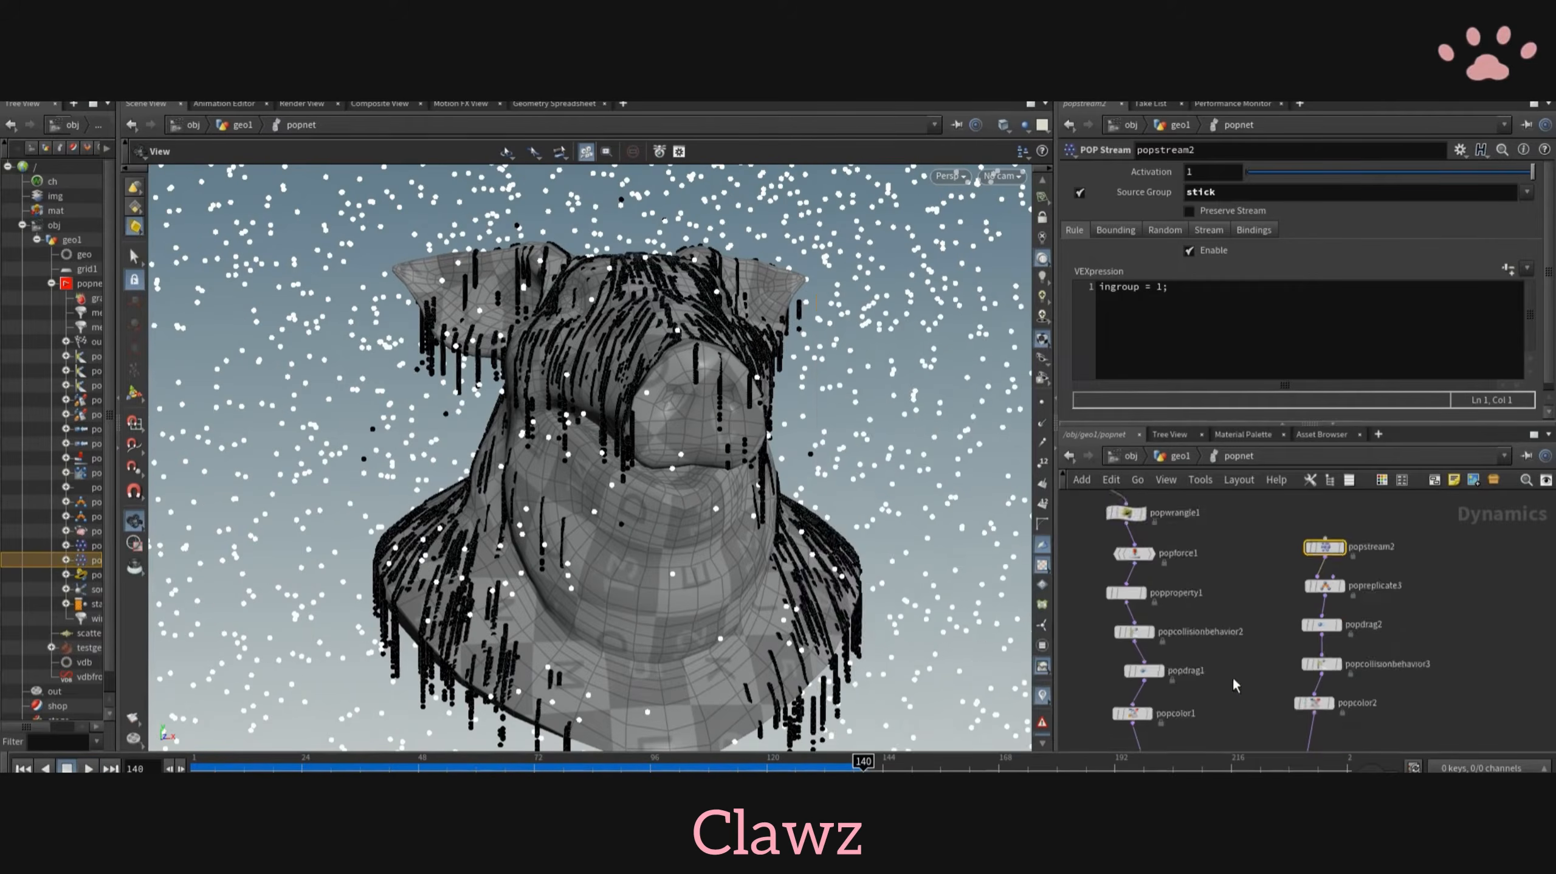
# - Add a POP Interact node below popcolor1 with position force -1 and velocity force 0.1, and replay the simulation
pyautogui.press('Tab')
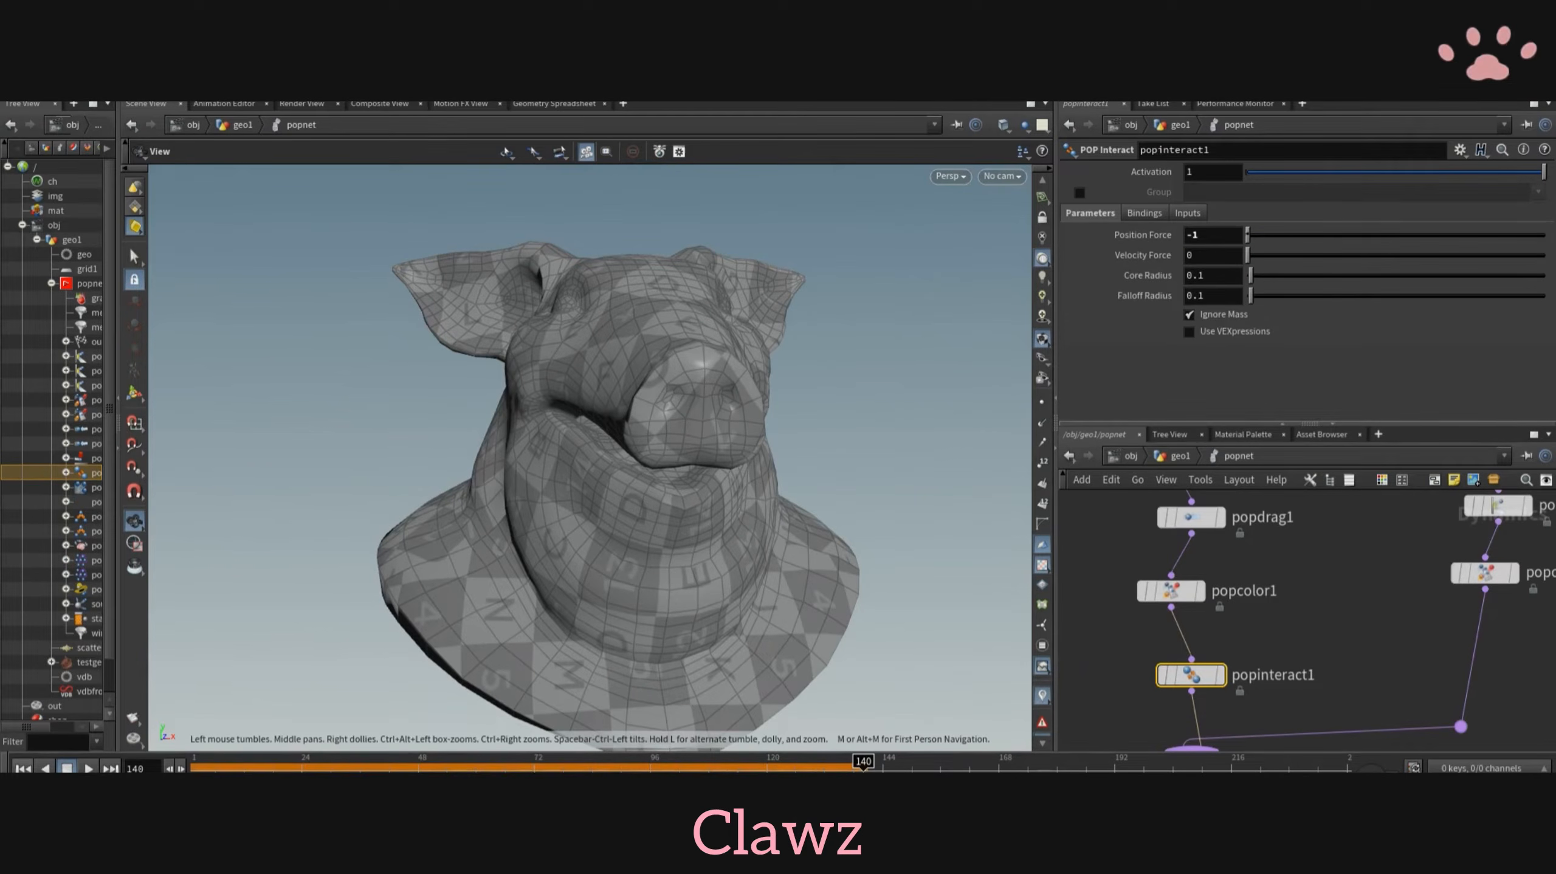
pyautogui.click(23, 768)
pyautogui.write('.1')
pyautogui.press('Return')
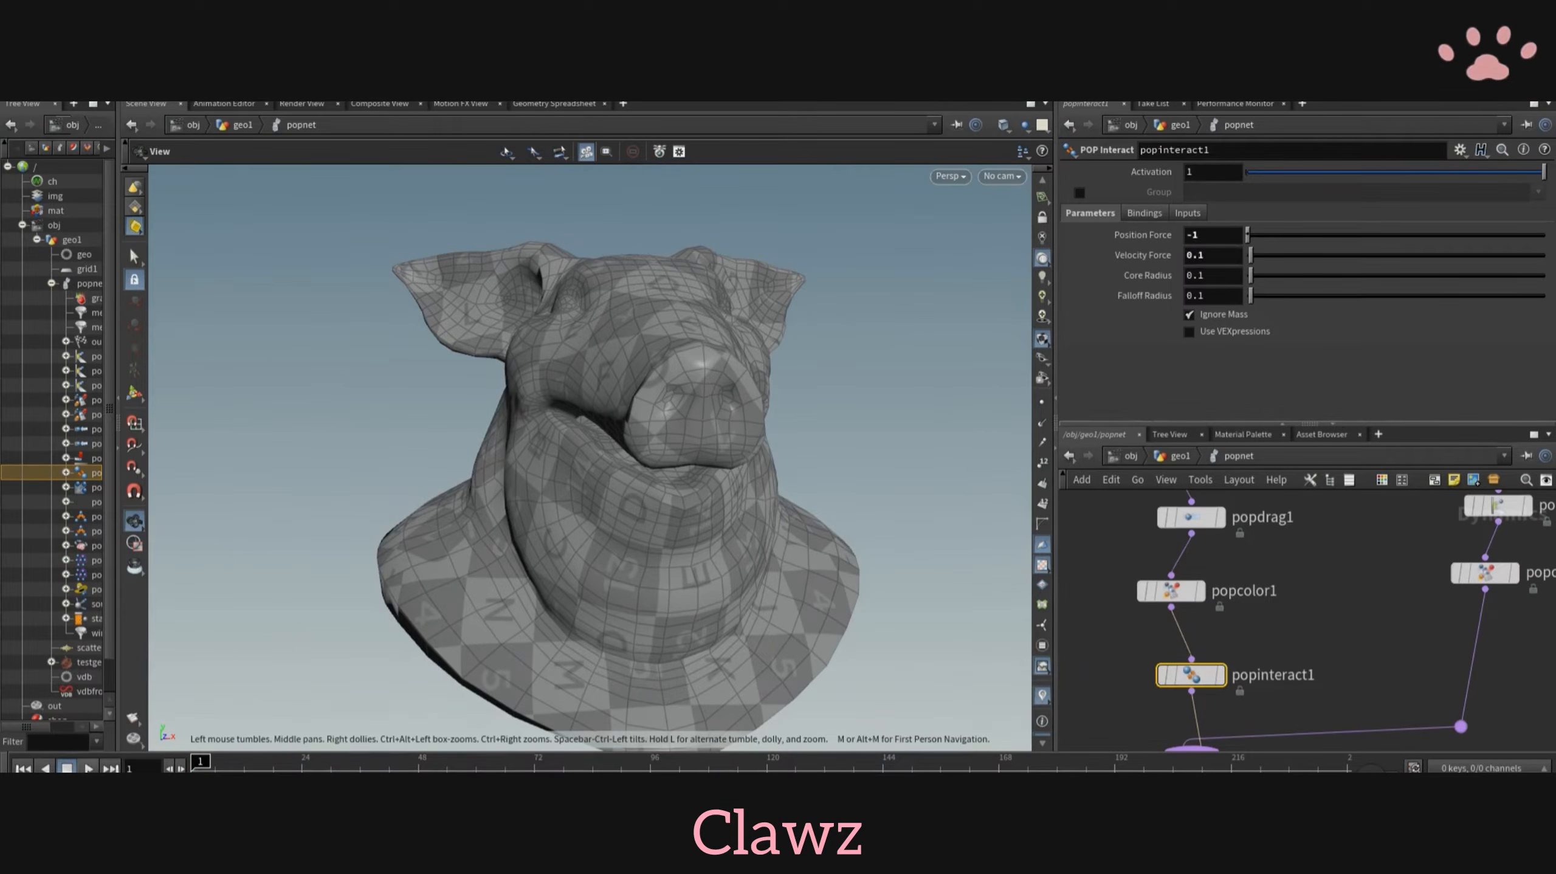
pyautogui.click(89, 769)
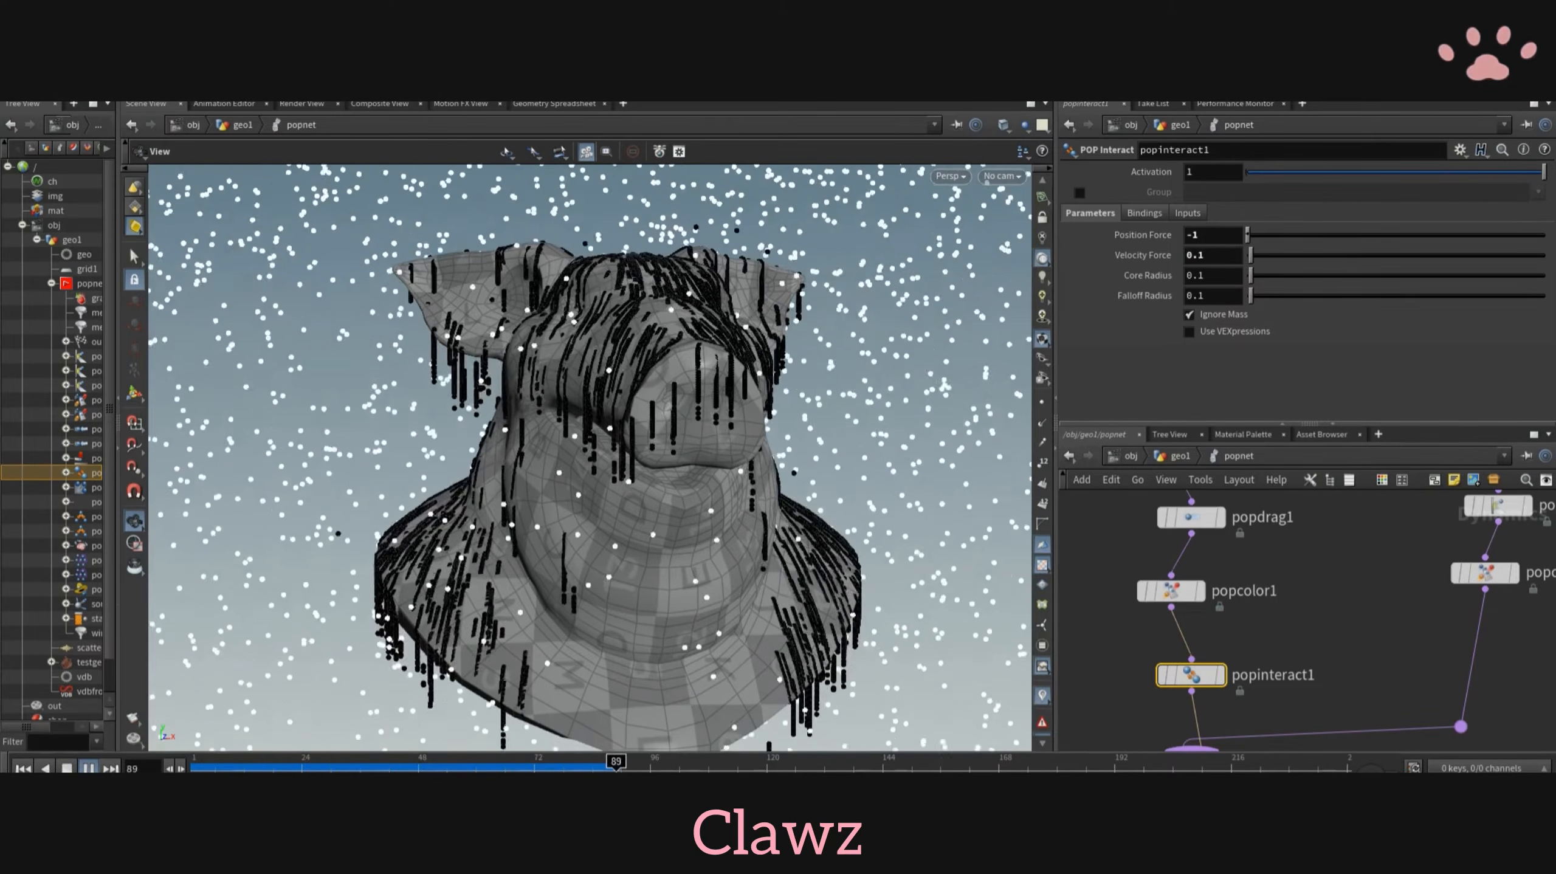
# - Go up to geo1 and restrict delete1's group to stream_source_first_input only, checking the remaining particles at other frames
pyautogui.press('u')
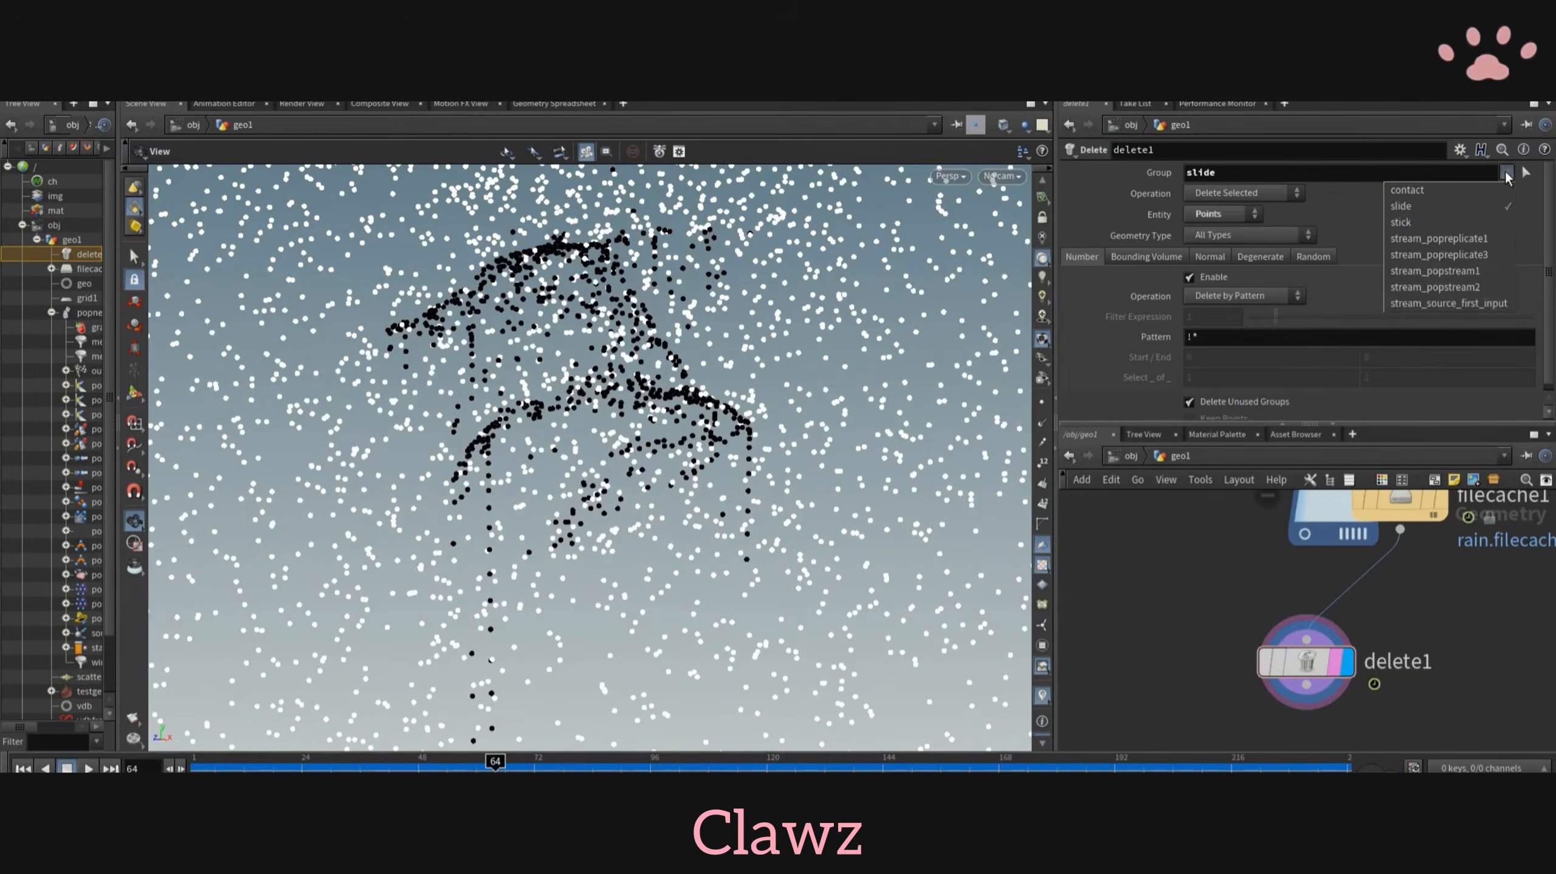
pyautogui.click(1448, 303)
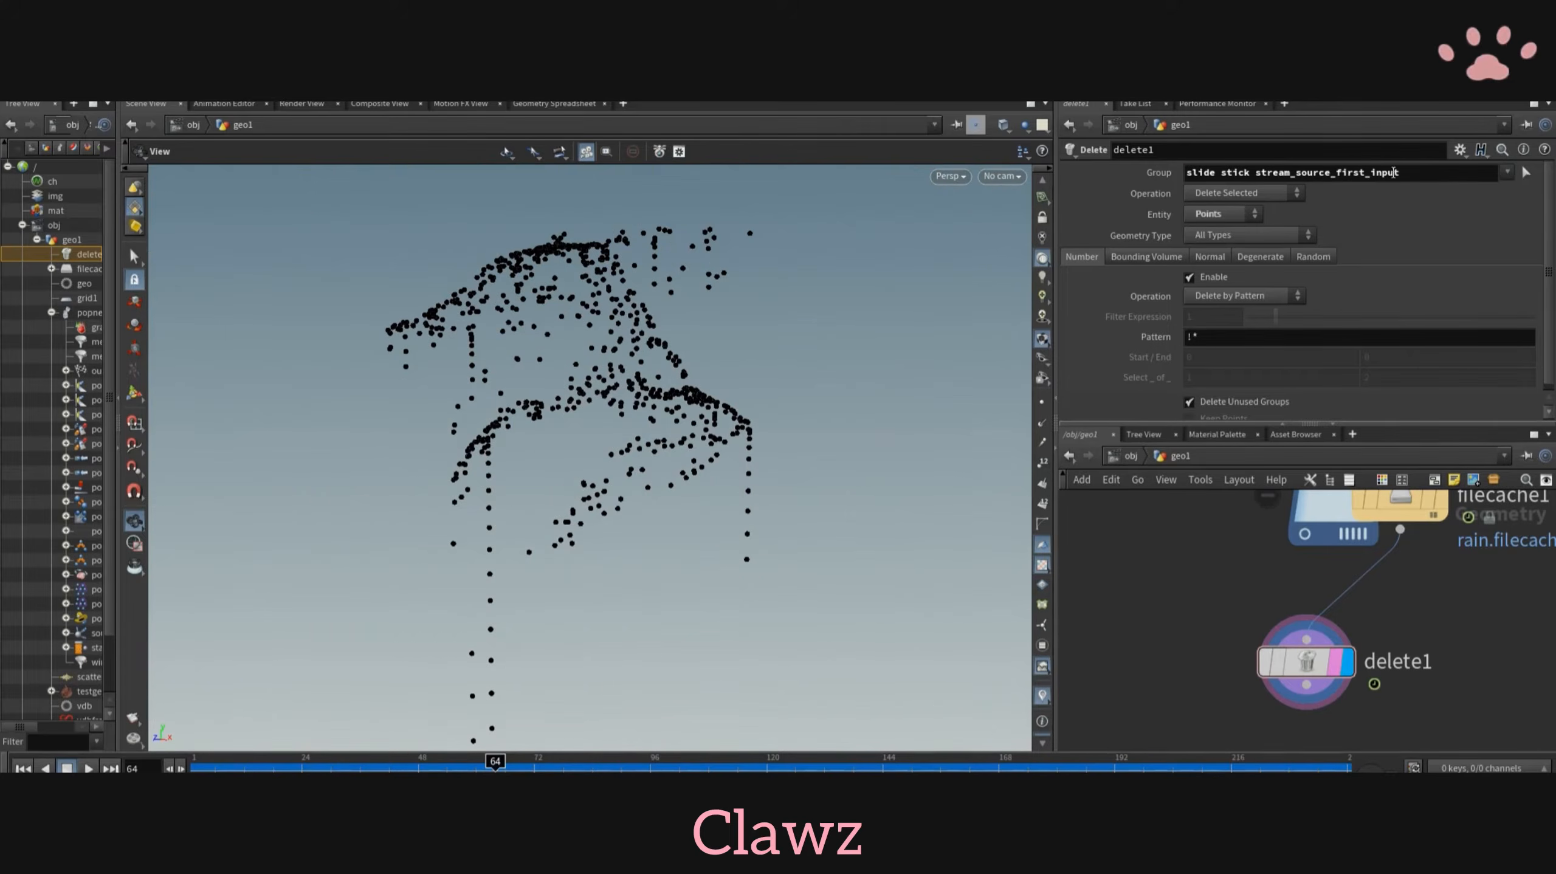
pyautogui.moveTo(1256, 173); pyautogui.dragTo(1087, 184)
pyautogui.press('BackSpace')
pyautogui.press('Return')
pyautogui.moveTo(734, 428); pyautogui.dragTo(869, 429)
pyautogui.scroll(-5, 796, 440)
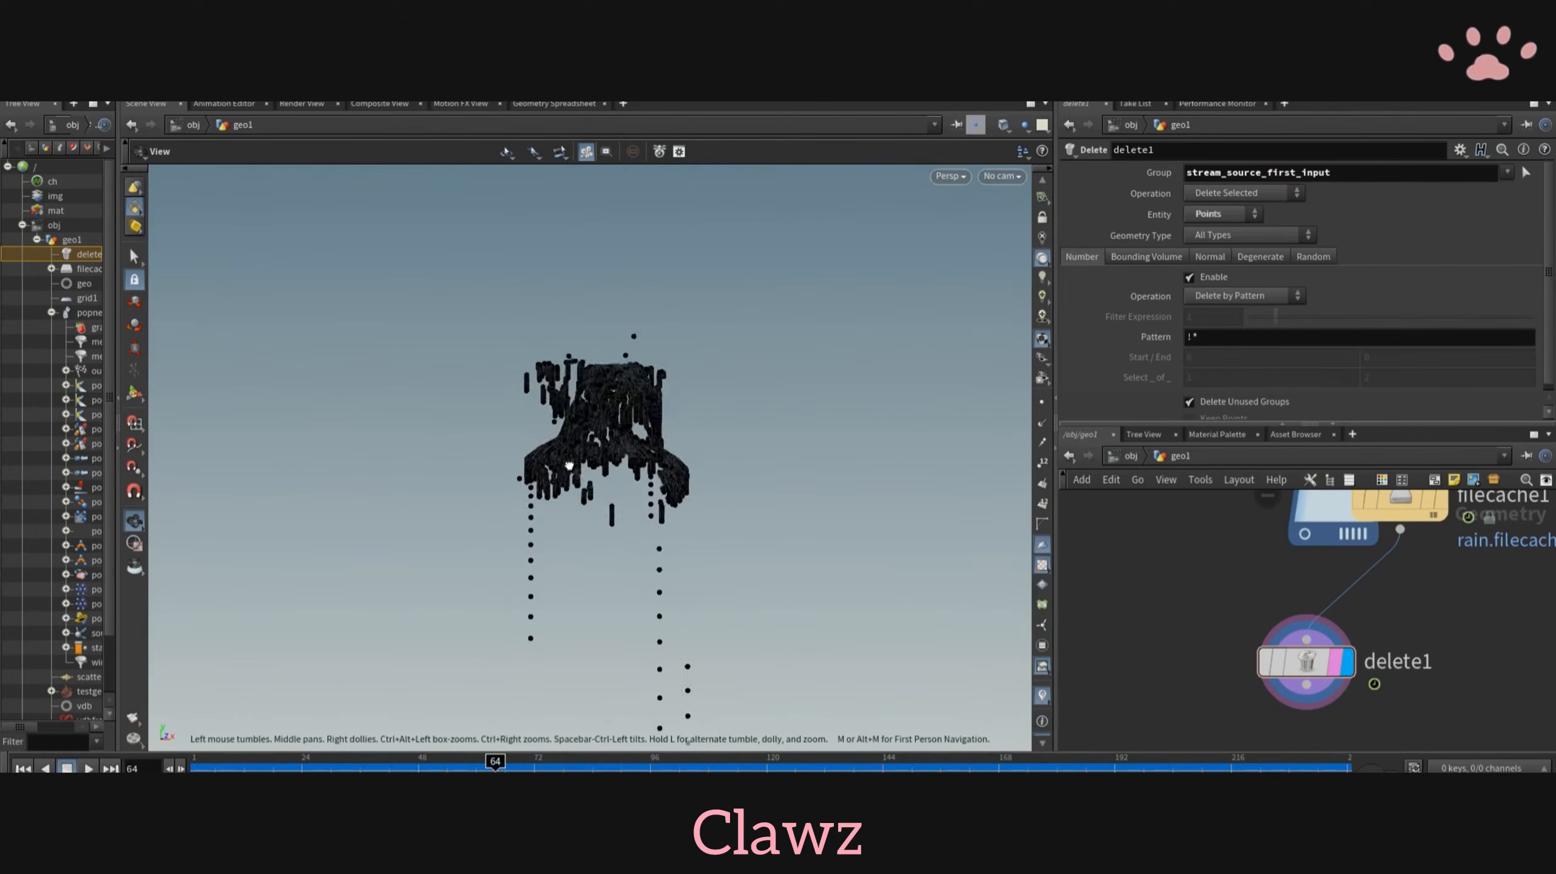
pyautogui.moveTo(498, 768); pyautogui.dragTo(593, 769)
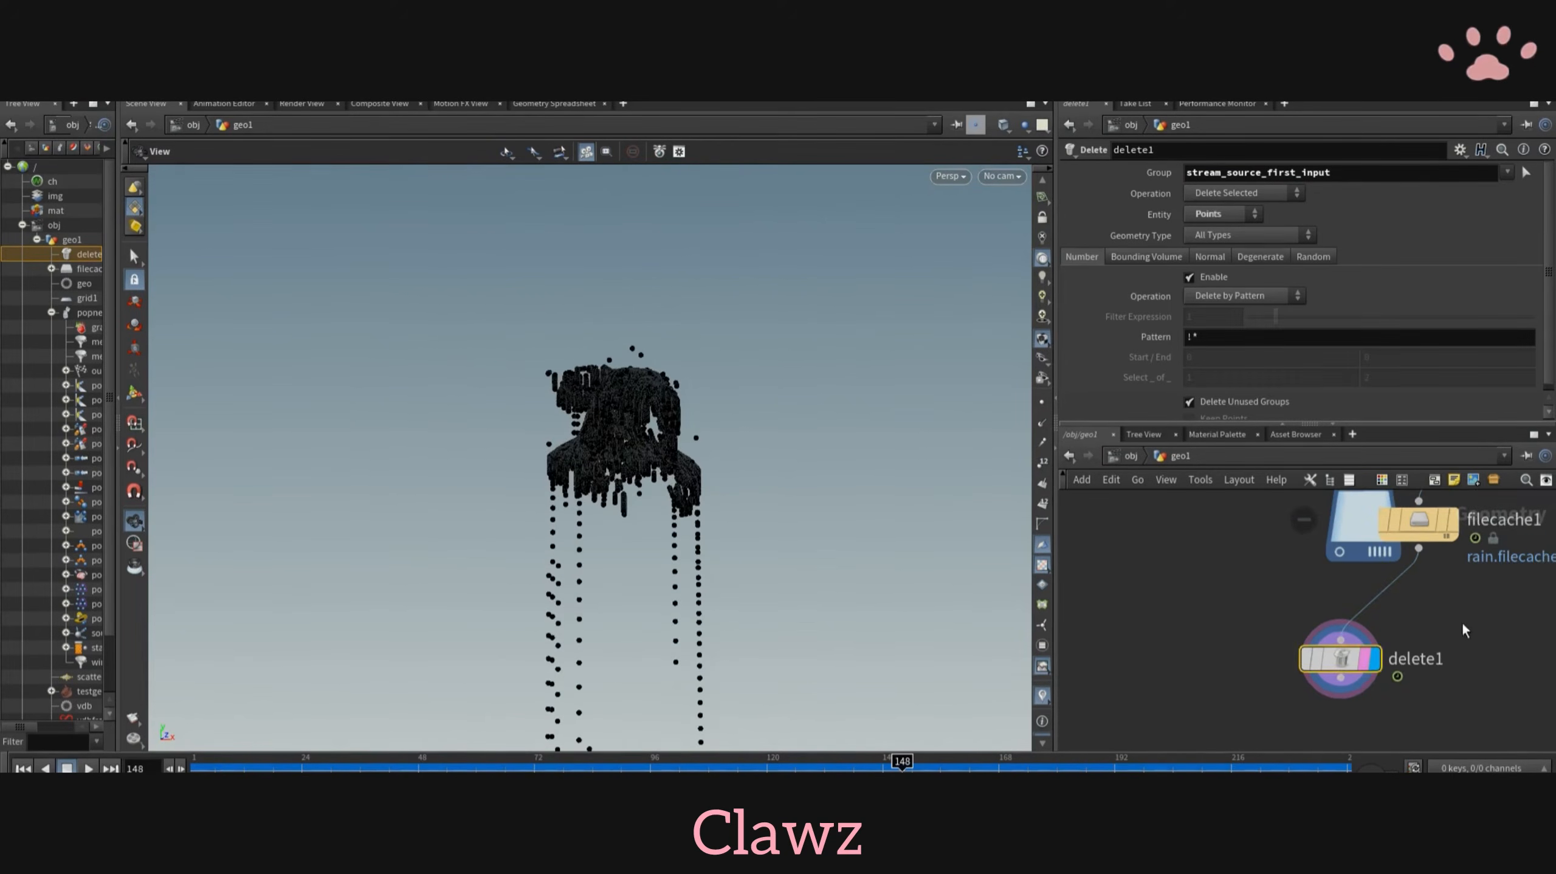
# - Branch a second Delete node off filecache1 and invert its delete operation
pyautogui.click(1243, 193)
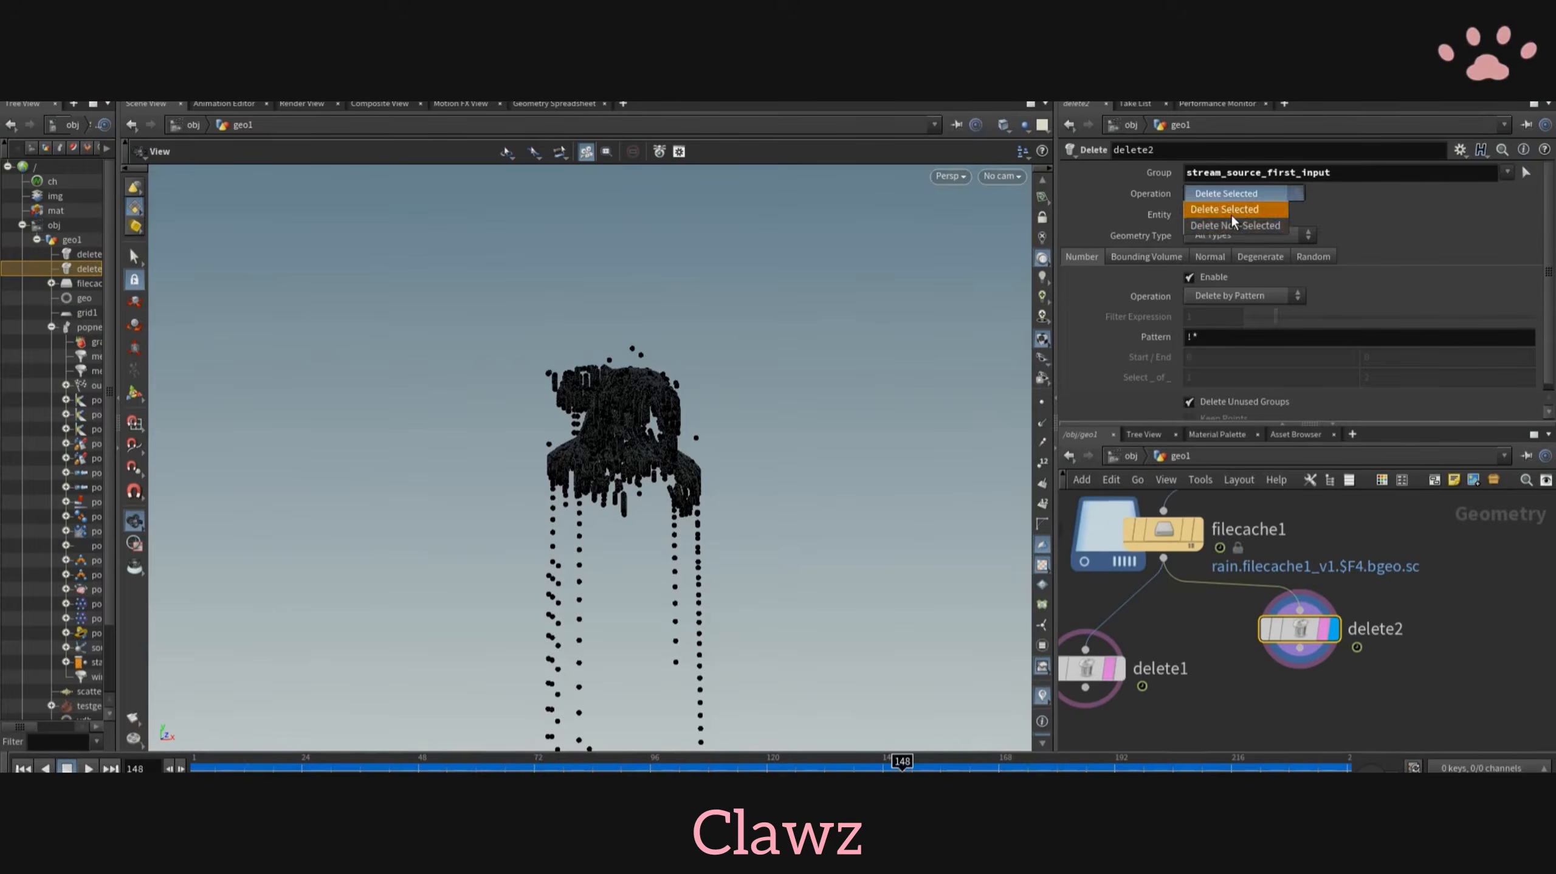
pyautogui.click(1233, 226)
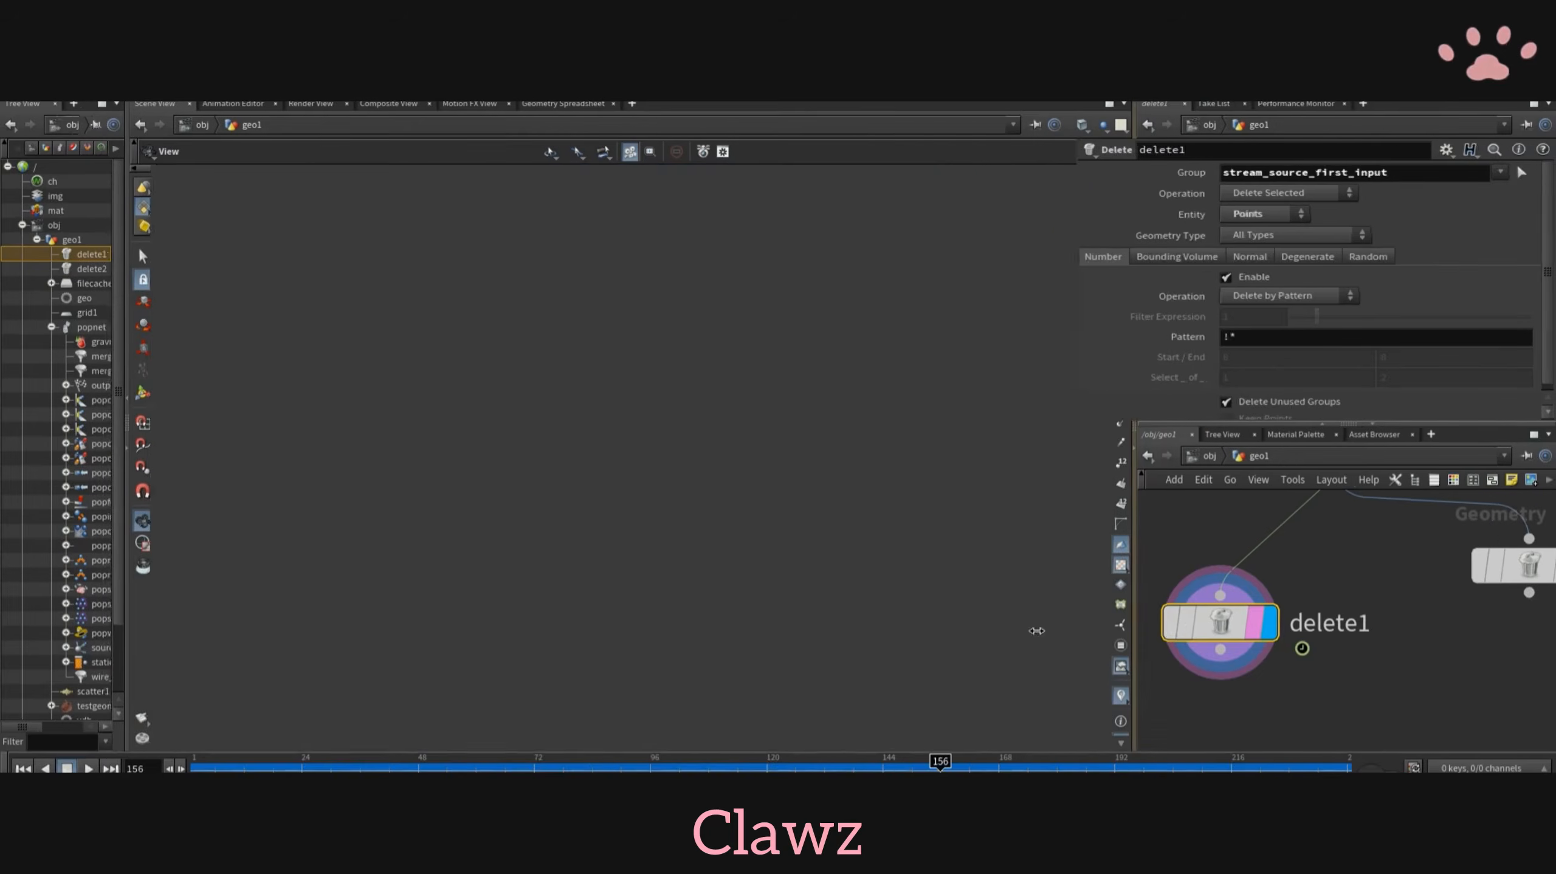
# - Add a VDB from Polygons node below delete1 and display it
pyautogui.click(1201, 612)
pyautogui.moveTo(1137, 696); pyautogui.dragTo(1156, 672, button='middle')
pyautogui.press('Tab')
pyautogui.press('Escape')
pyautogui.moveTo(576, 554)
pyautogui.mouseDown()
pyautogui.moveTo(525, 560)
pyautogui.moveTo(544, 559)
pyautogui.mouseUp()
pyautogui.press('Tab')
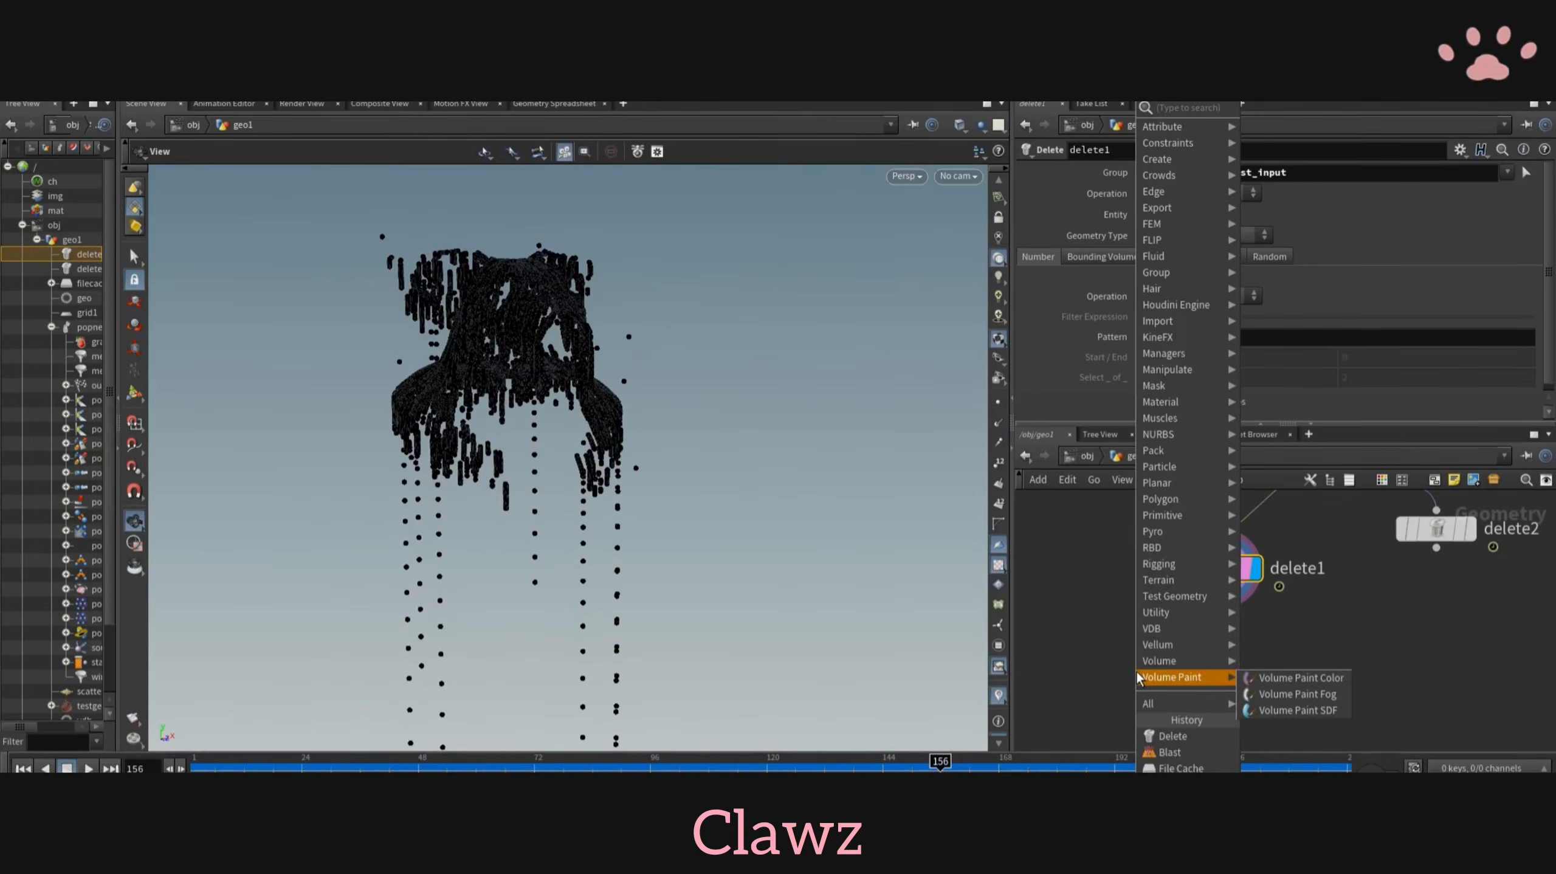
pyautogui.write('vdb from')
pyautogui.press('Down')
pyautogui.press('Return')
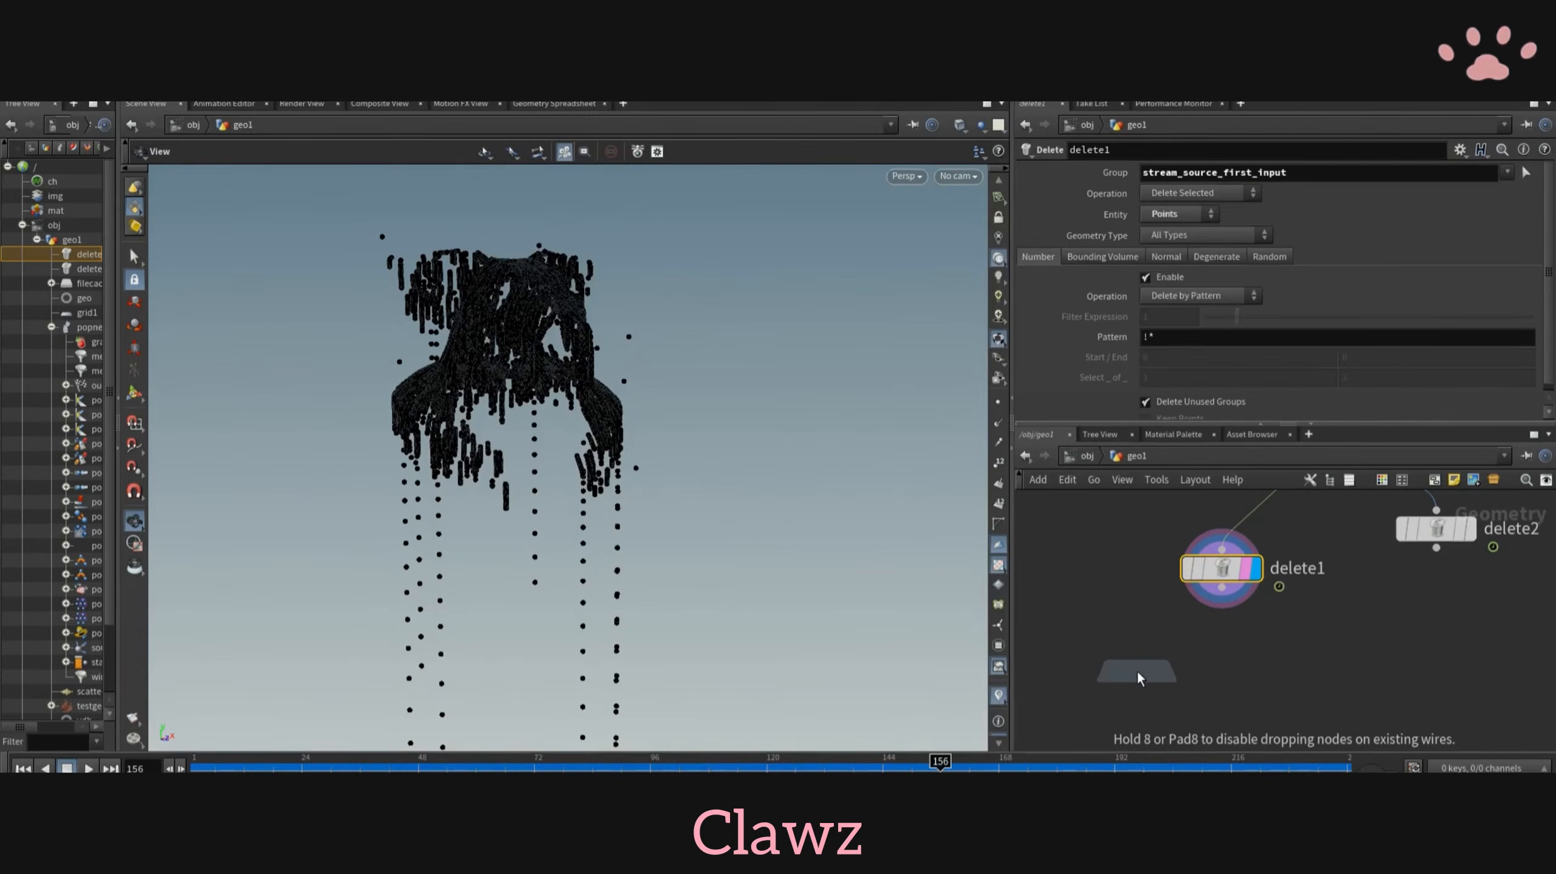
pyautogui.click(1223, 645)
pyautogui.click(1273, 653)
# - Insert an Attribute Delete node above delete1 that removes all point attributes (*), and give the viewport a black background
pyautogui.press('Tab')
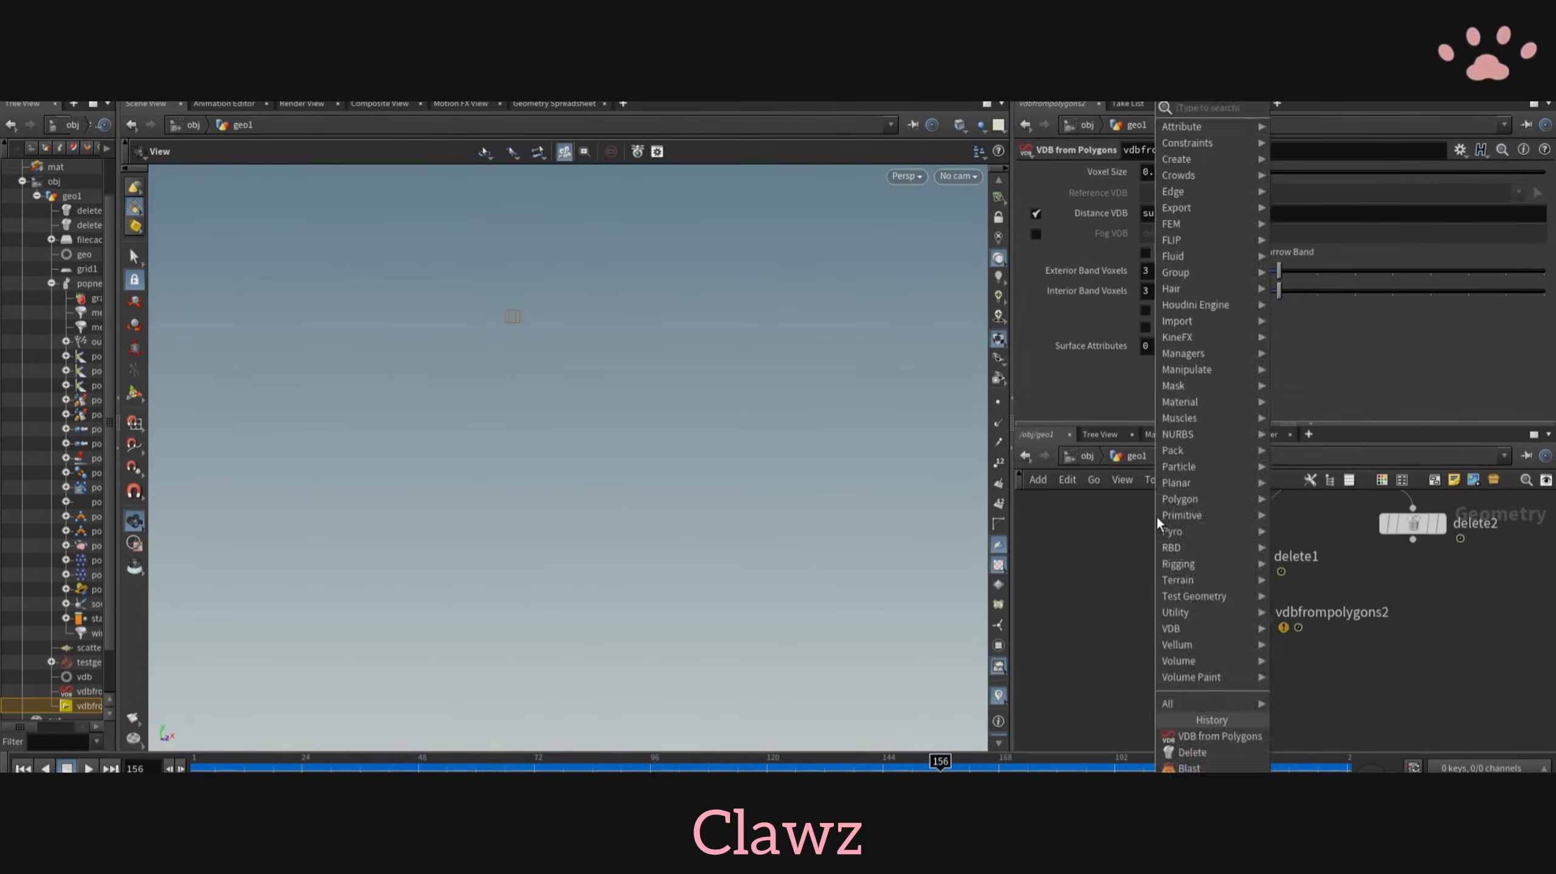
pyautogui.write('attr del')
pyautogui.press('Return')
pyautogui.click(1261, 518)
pyautogui.click(1538, 206)
pyautogui.click(1531, 223)
pyautogui.moveTo(1166, 207); pyautogui.dragTo(1033, 195)
pyautogui.write('*')
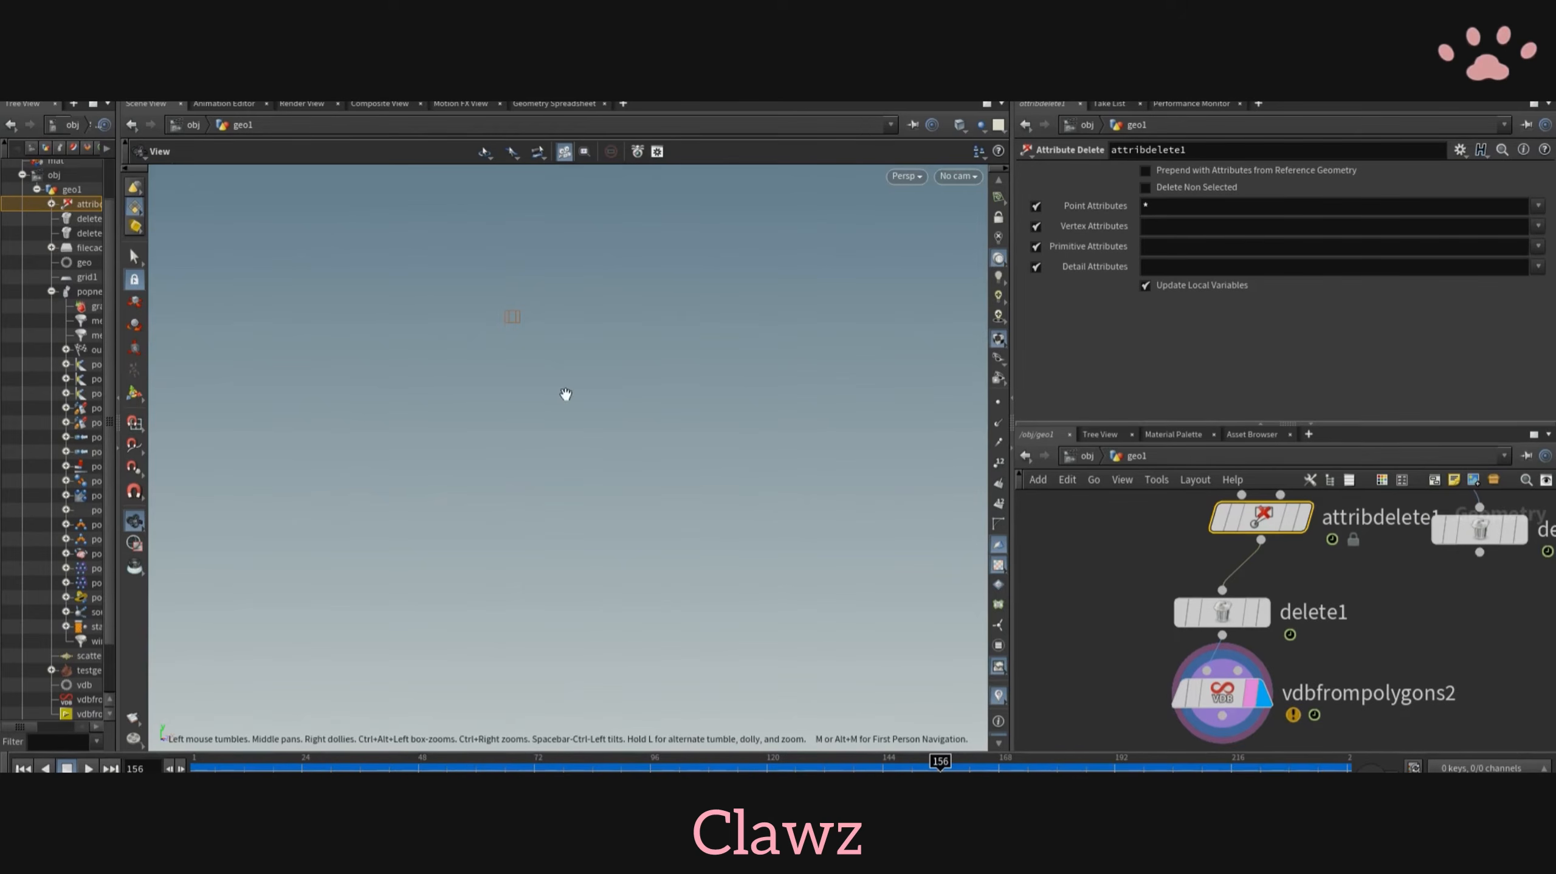
pyautogui.write('d')
pyautogui.click(508, 284)
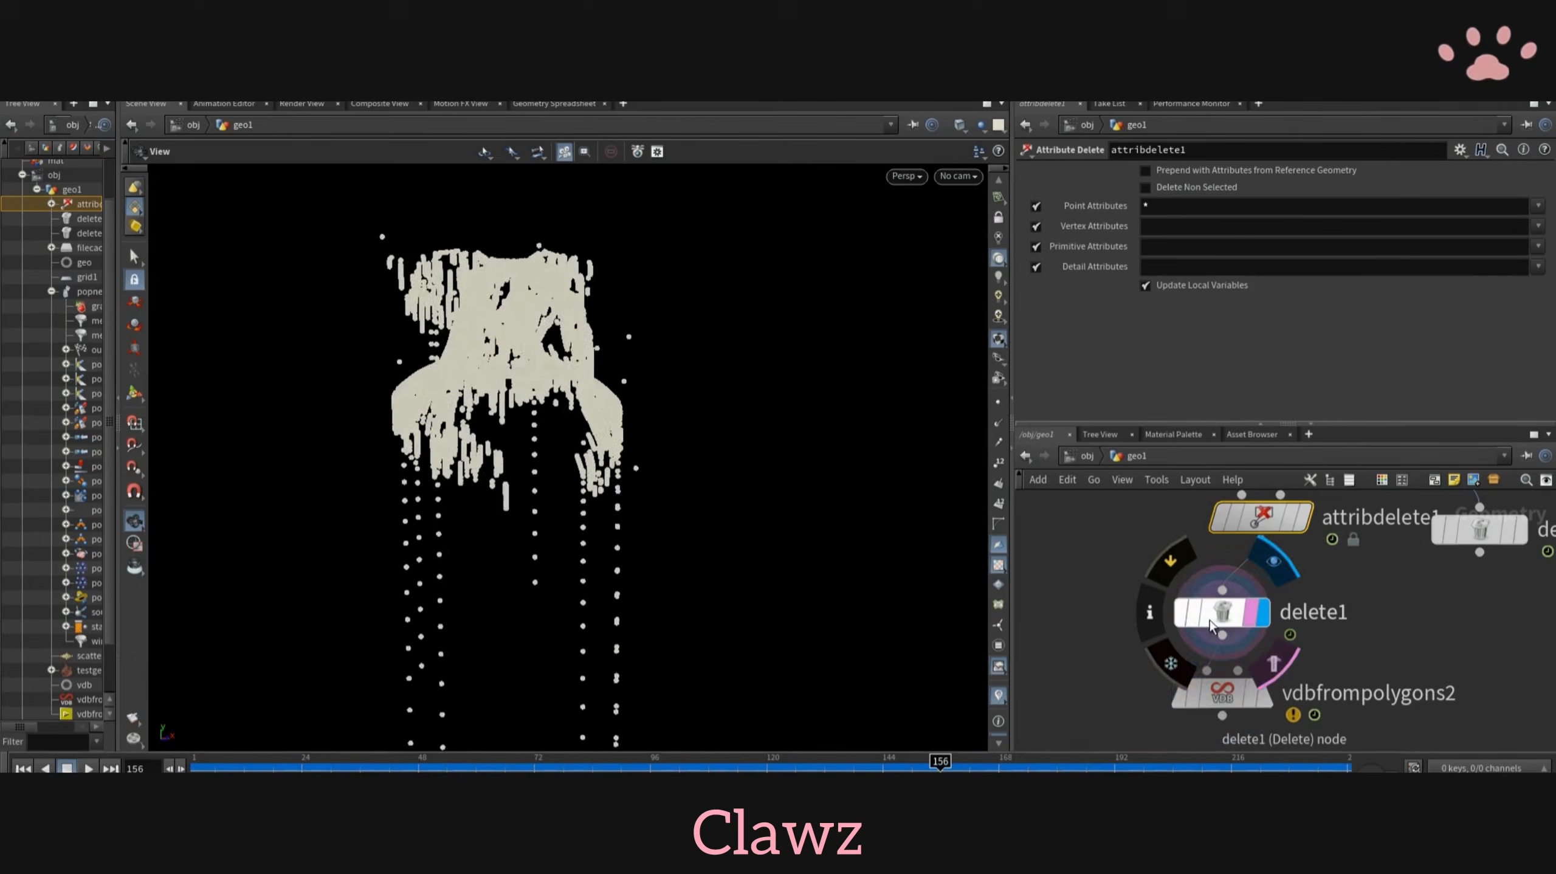
# - Connect a VDB from Particles node to delete1, display it and set its voxel size to 0.05
pyautogui.press('Tab')
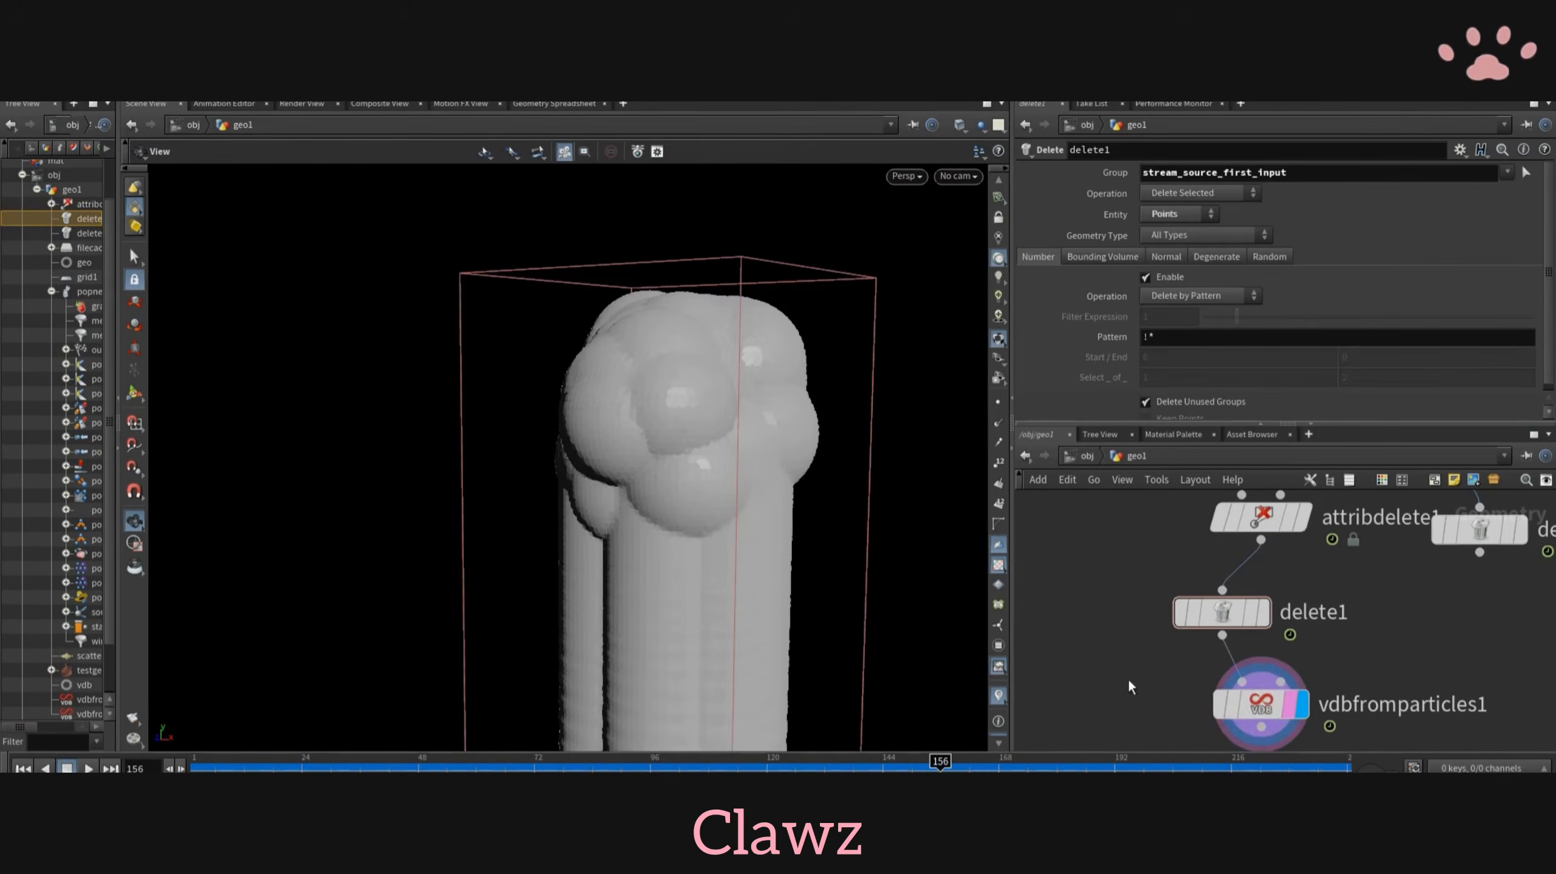
pyautogui.click(1262, 704)
pyautogui.doubleClick(1157, 173)
pyautogui.write('0.05')
pyautogui.press('Return')
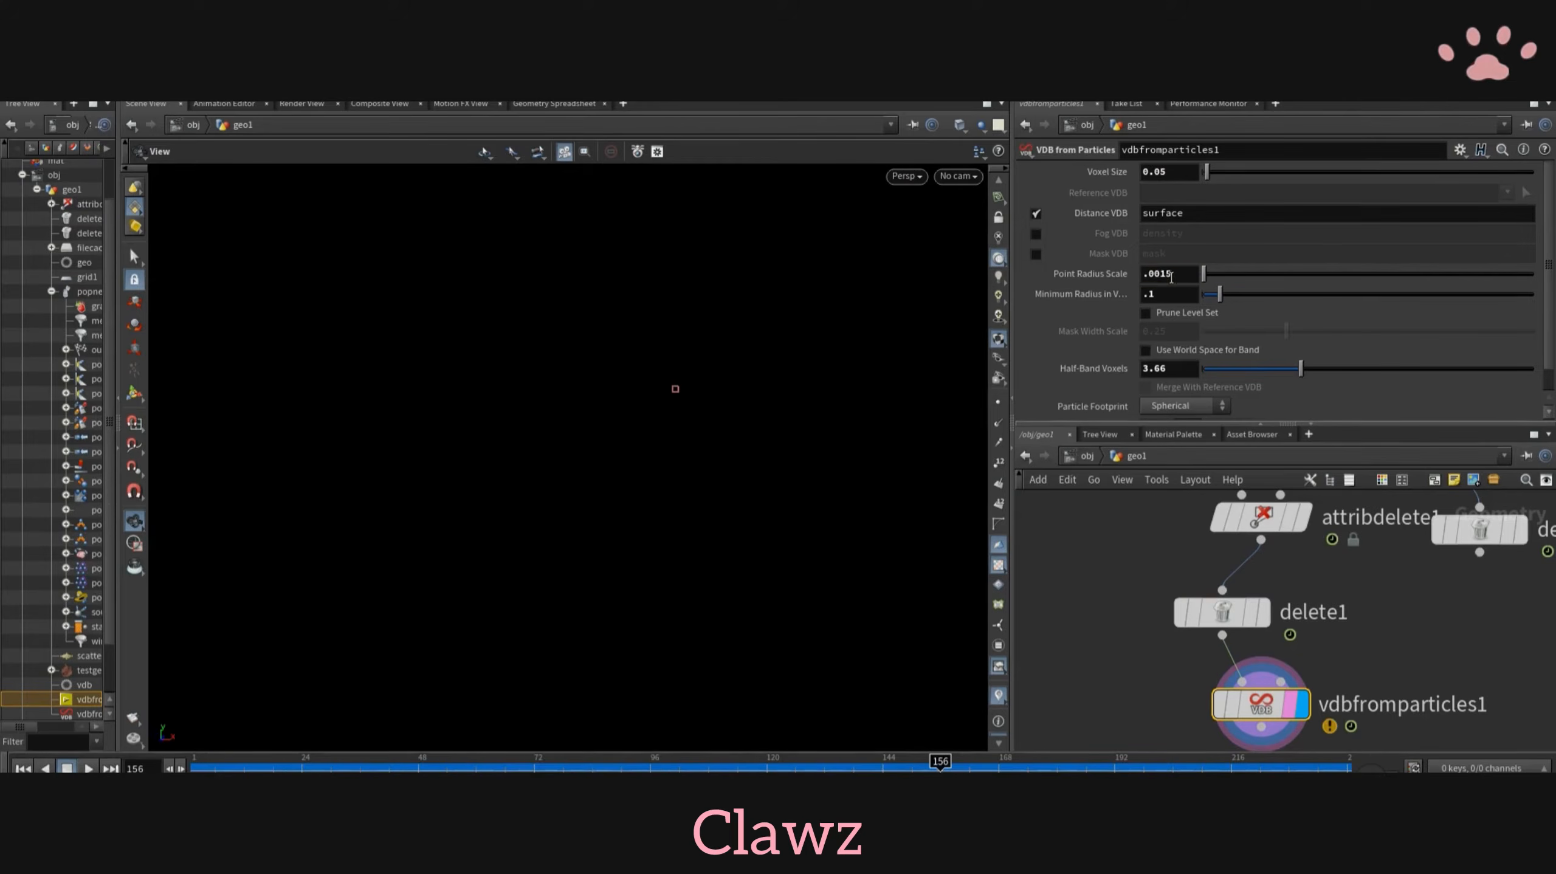
# - Set vdbfromparticles1's point radius scale to .01 and minimum radius to .1, and reset half-band voxels to 3
pyautogui.click(1174, 274)
pyautogui.press('BackSpace')
pyautogui.press('BackSpace')
pyautogui.write('1')
pyautogui.press('Return')
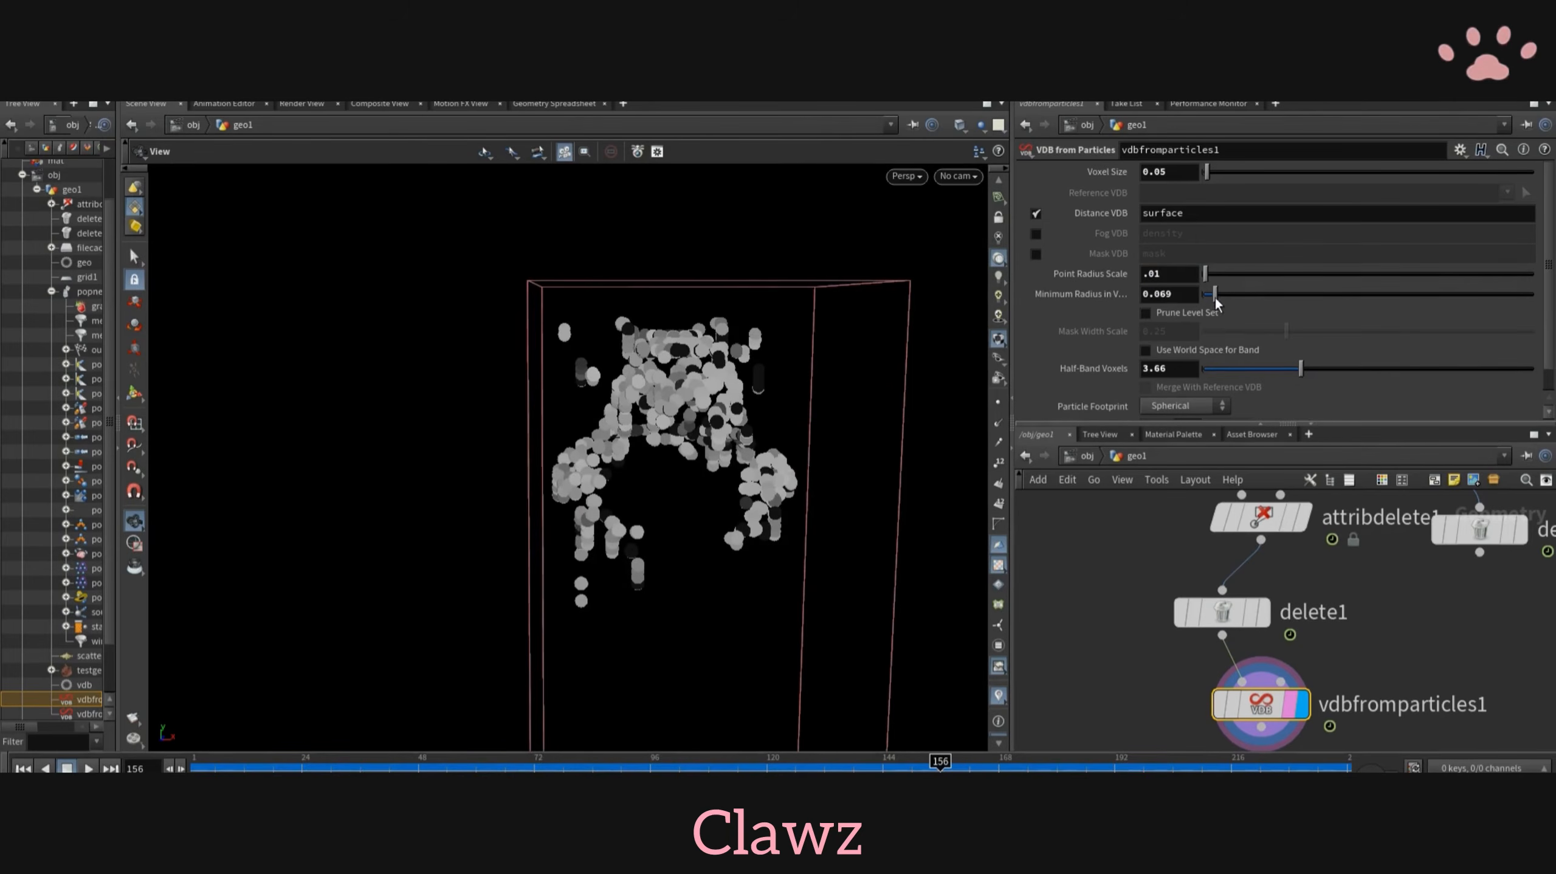
pyautogui.moveTo(1216, 298); pyautogui.dragTo(1212, 298)
pyautogui.moveTo(1301, 369)
pyautogui.mouseDown()
pyautogui.moveTo(1329, 410)
pyautogui.moveTo(1313, 398)
pyautogui.mouseUp()
pyautogui.keyDown('ctrl'); pyautogui.middleClick(1068, 370); pyautogui.keyUp('ctrl')
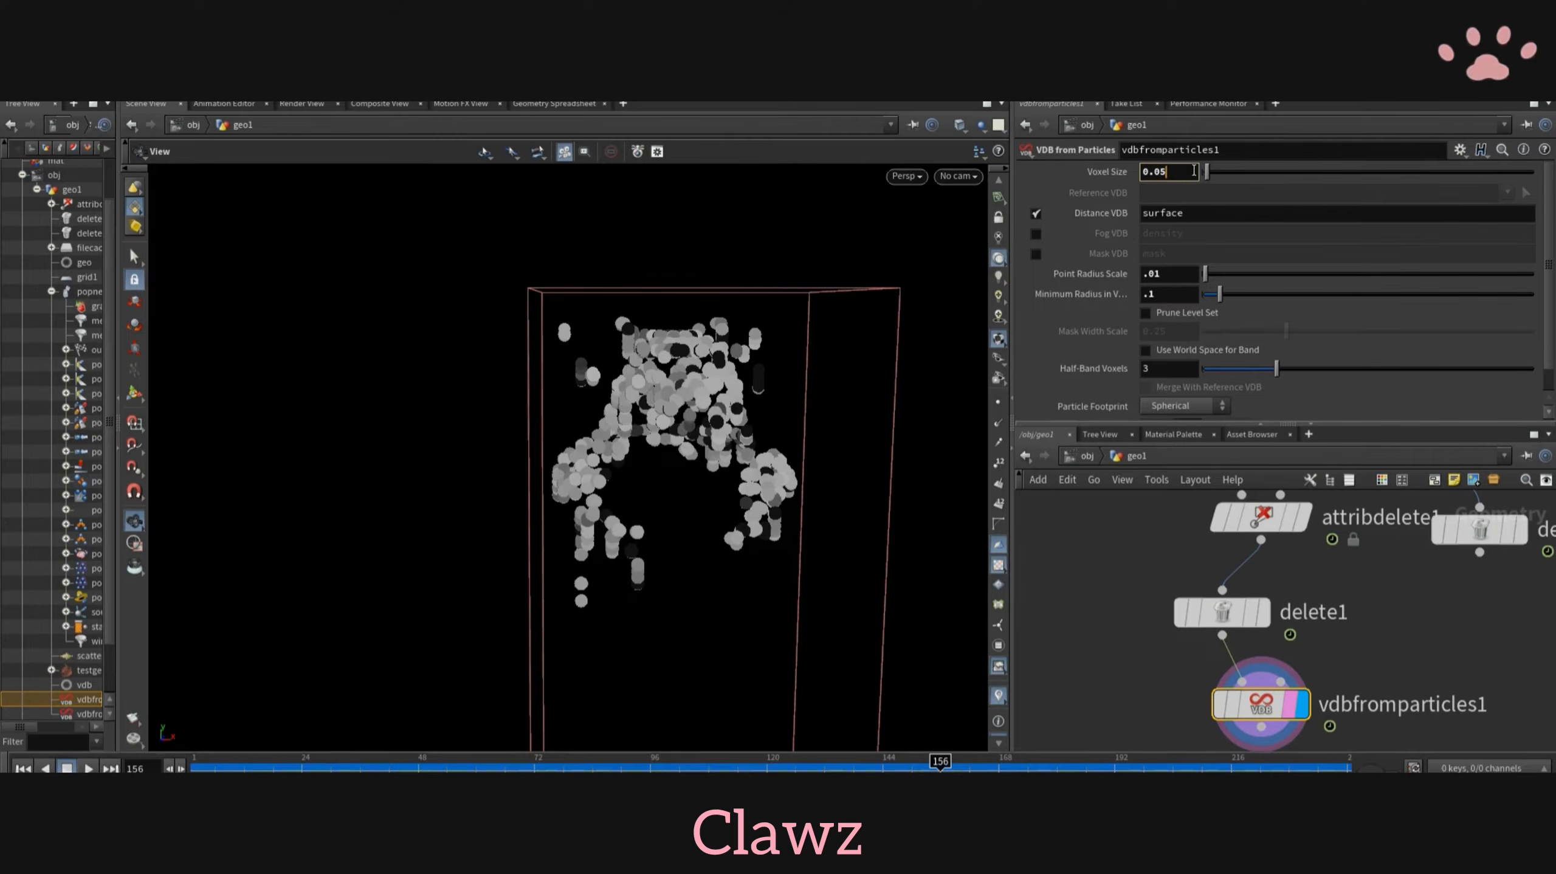
# - Refine vdbfromparticles1's voxel size to 0.005 and play back the trail volume
pyautogui.press('Return')
pyautogui.moveTo(612, 453)
pyautogui.mouseDown()
pyautogui.moveTo(551, 453)
pyautogui.moveTo(631, 470)
pyautogui.mouseUp()
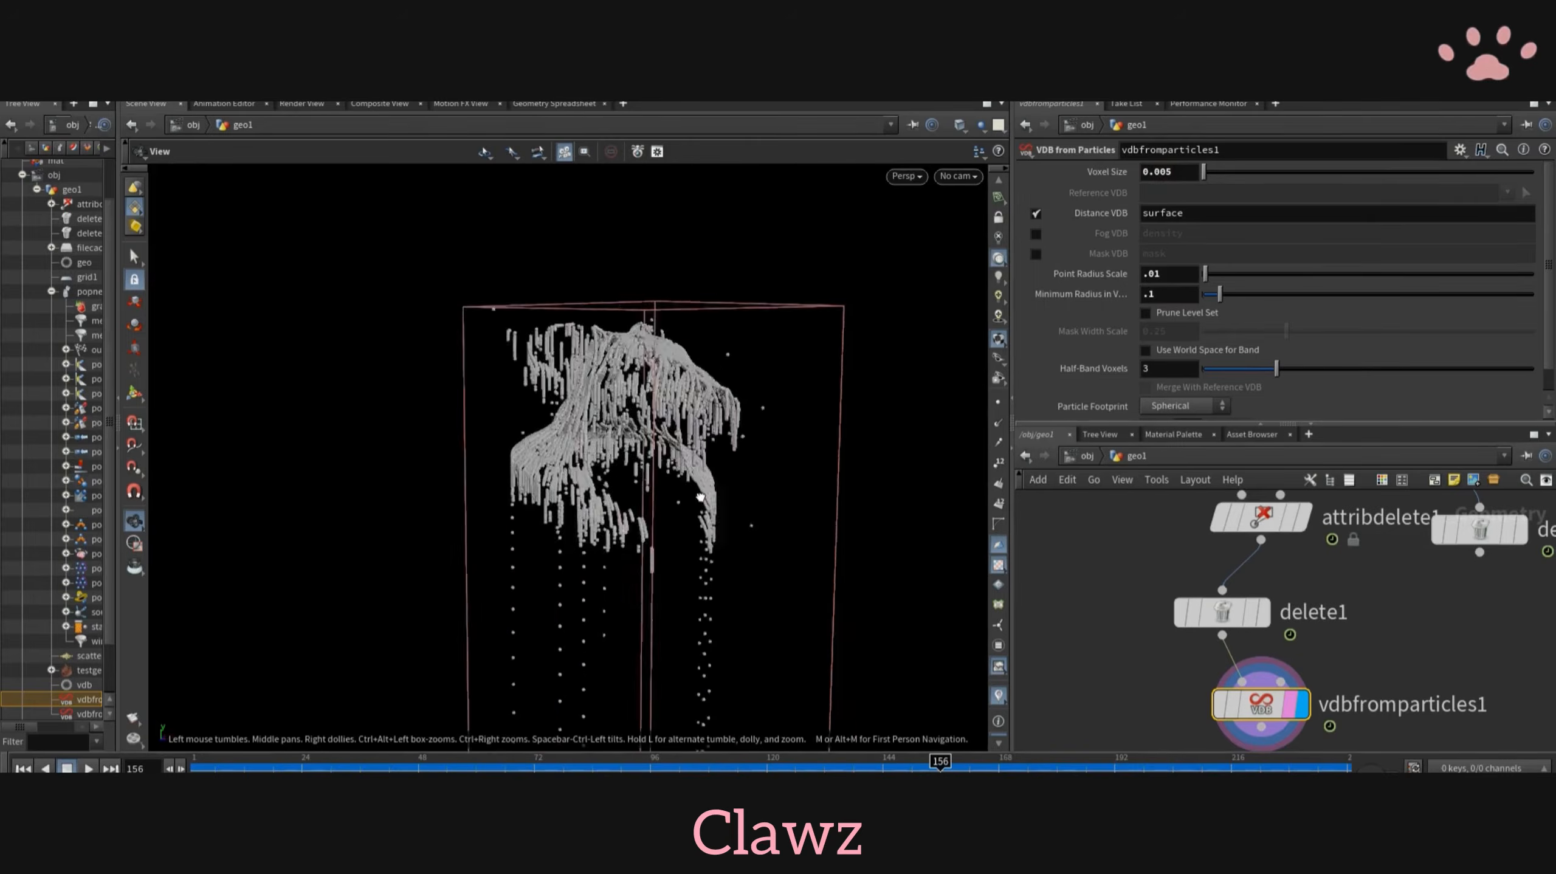
pyautogui.scroll(5, 500, 455)
pyautogui.scroll(-4, 612, 468)
pyautogui.click(88, 768)
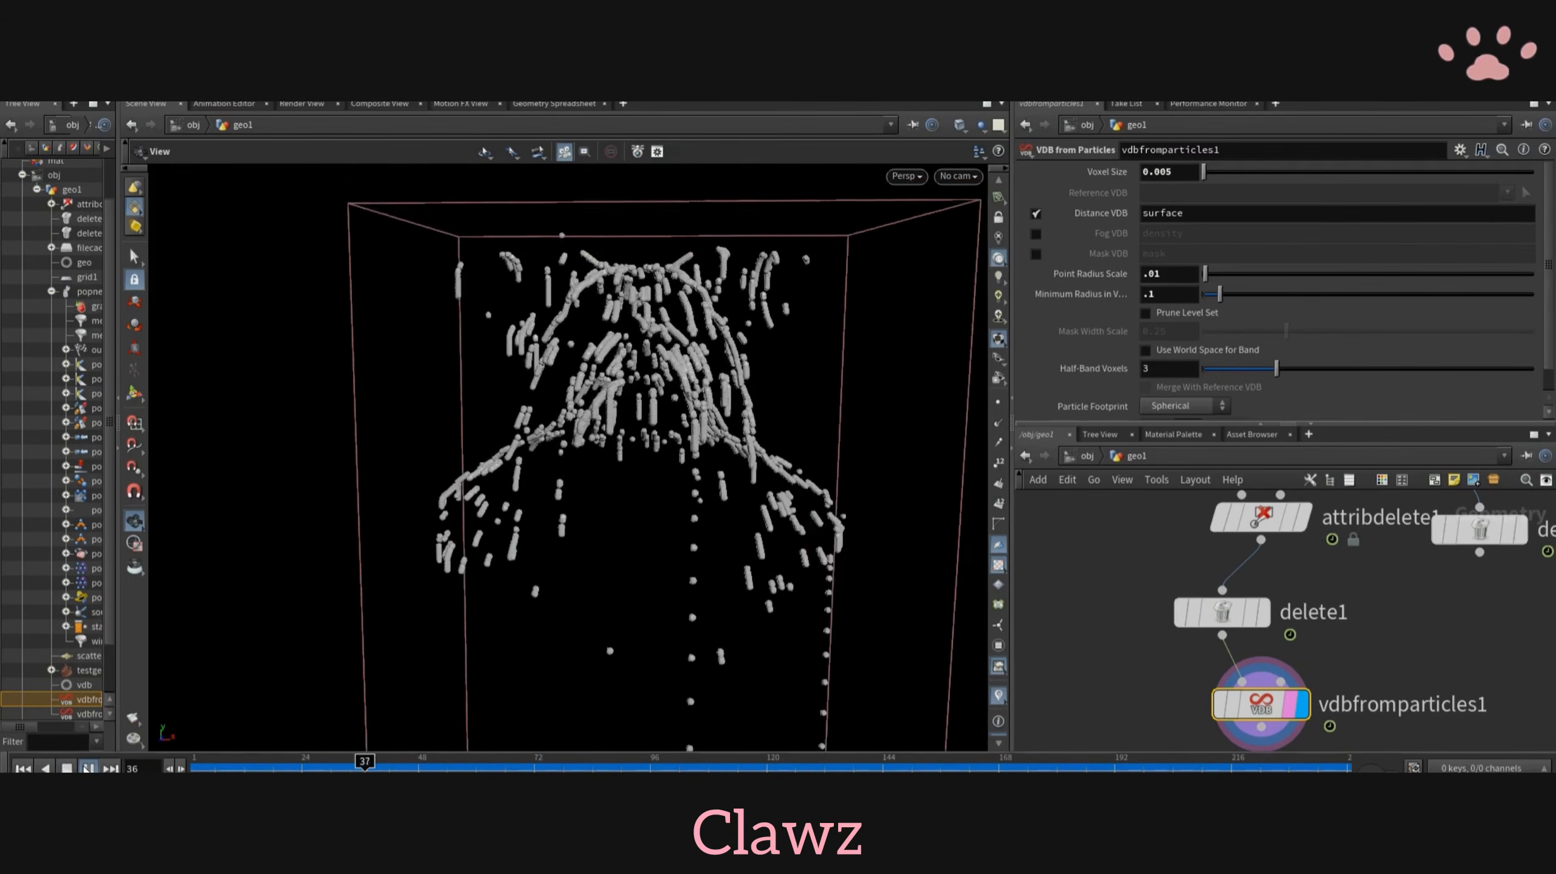
pyautogui.click(87, 768)
pyautogui.moveTo(563, 471); pyautogui.dragTo(564, 441)
# - Add a VDB Resample node below vdbfromparticles1
pyautogui.moveTo(1154, 693); pyautogui.dragTo(1112, 614, button='middle')
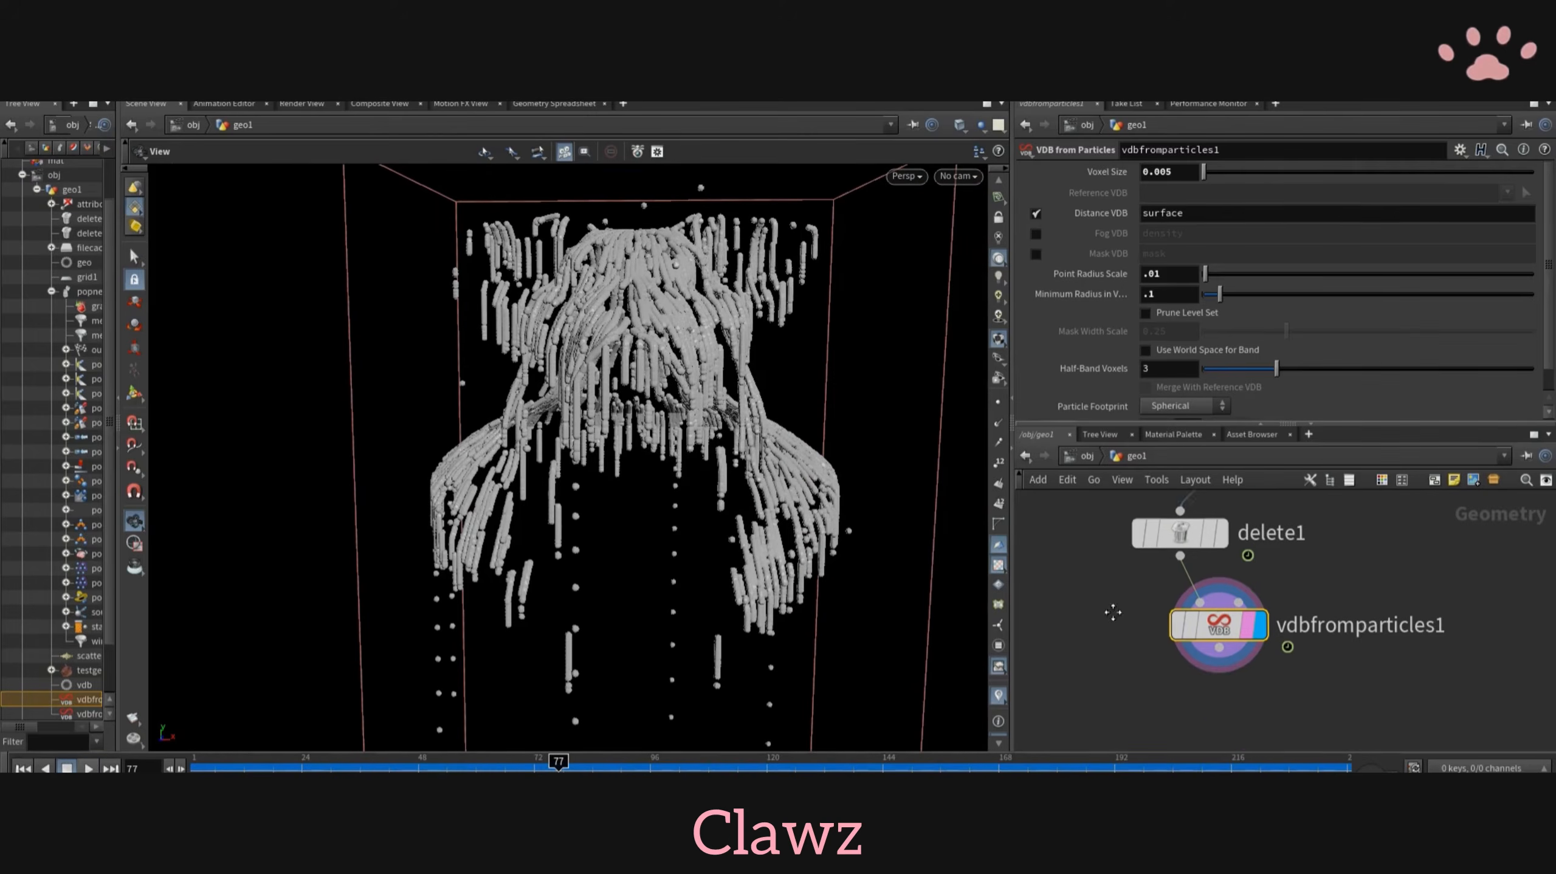
pyautogui.scroll(-2, 1109, 617)
pyautogui.moveTo(1109, 715); pyautogui.dragTo(1163, 601, button='middle')
pyautogui.press('Tab')
pyautogui.write('vdbre')
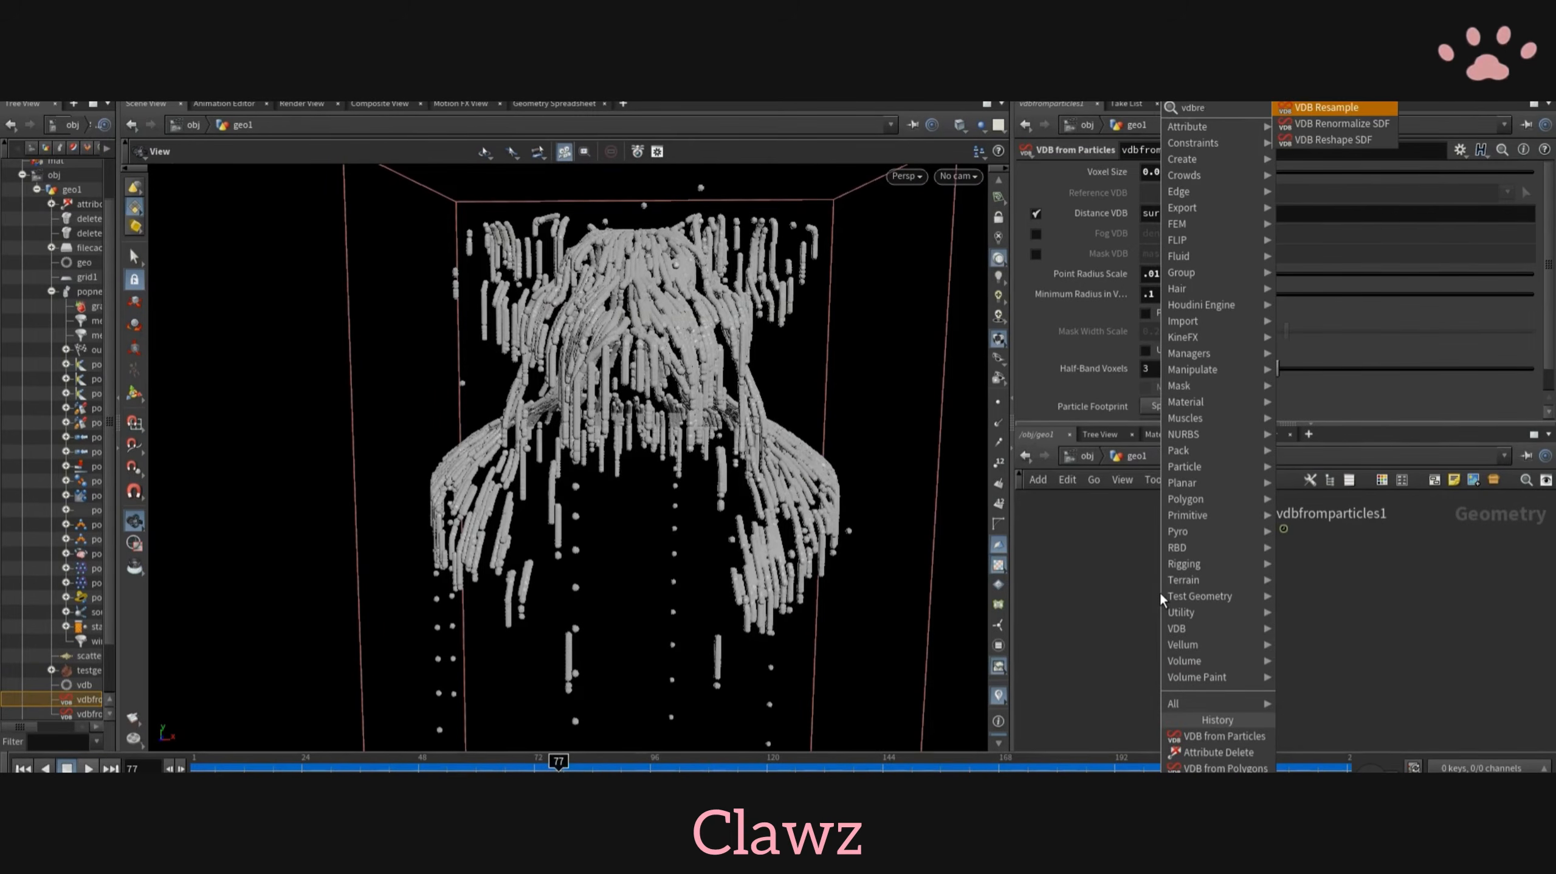
pyautogui.click(1327, 108)
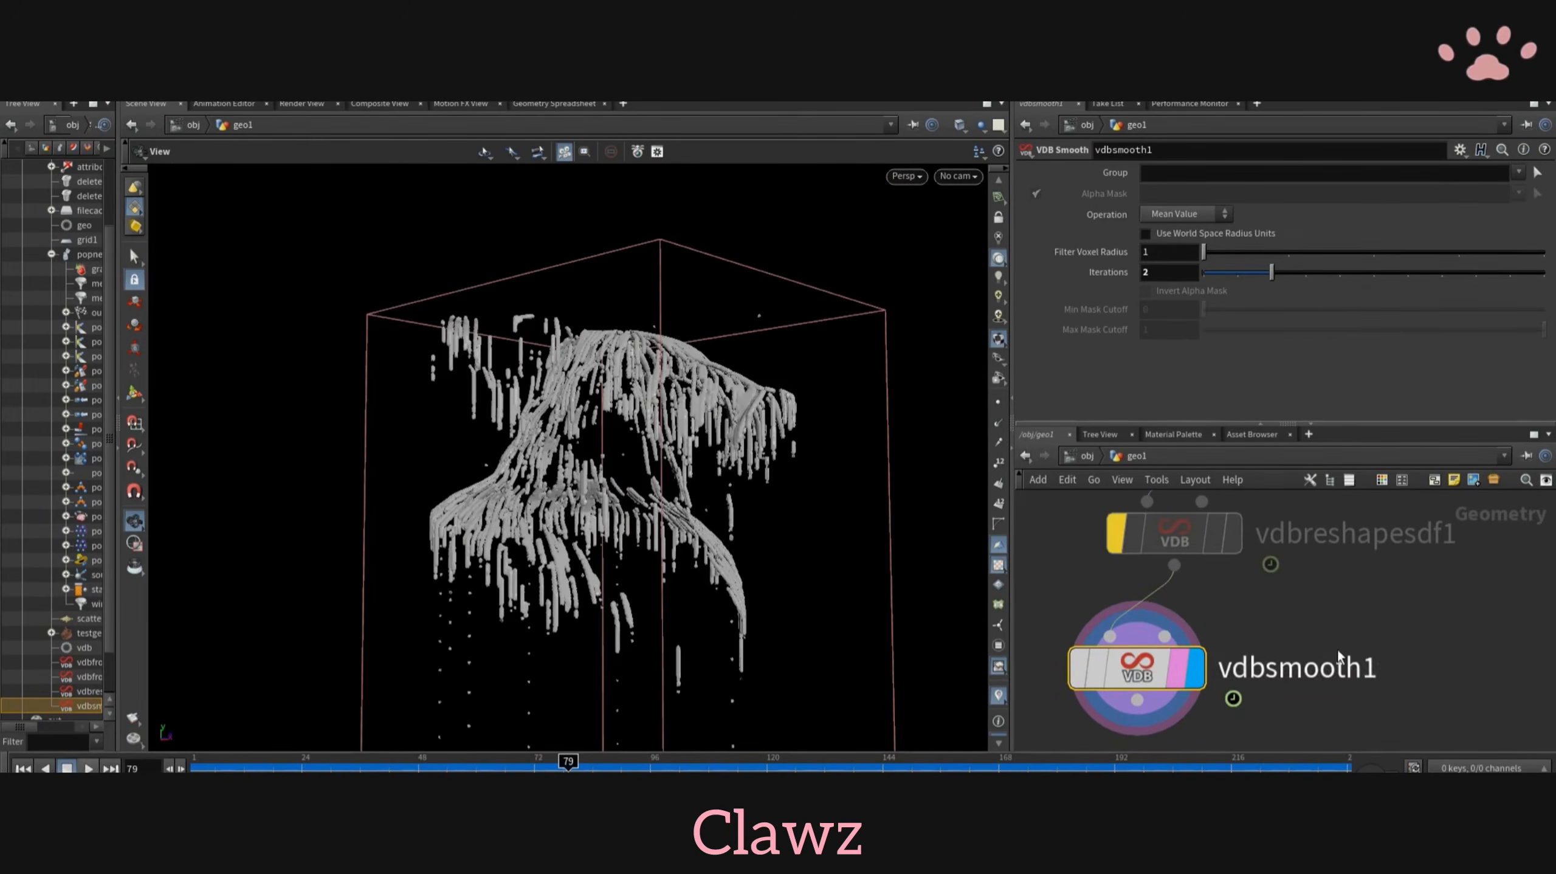
# - Add a Convert VDB node below vdbsmooth1 and display its output
pyautogui.scroll(-4, 1348, 661)
pyautogui.moveTo(1348, 661); pyautogui.dragTo(1390, 591, button='middle')
pyautogui.rightClick(1268, 615)
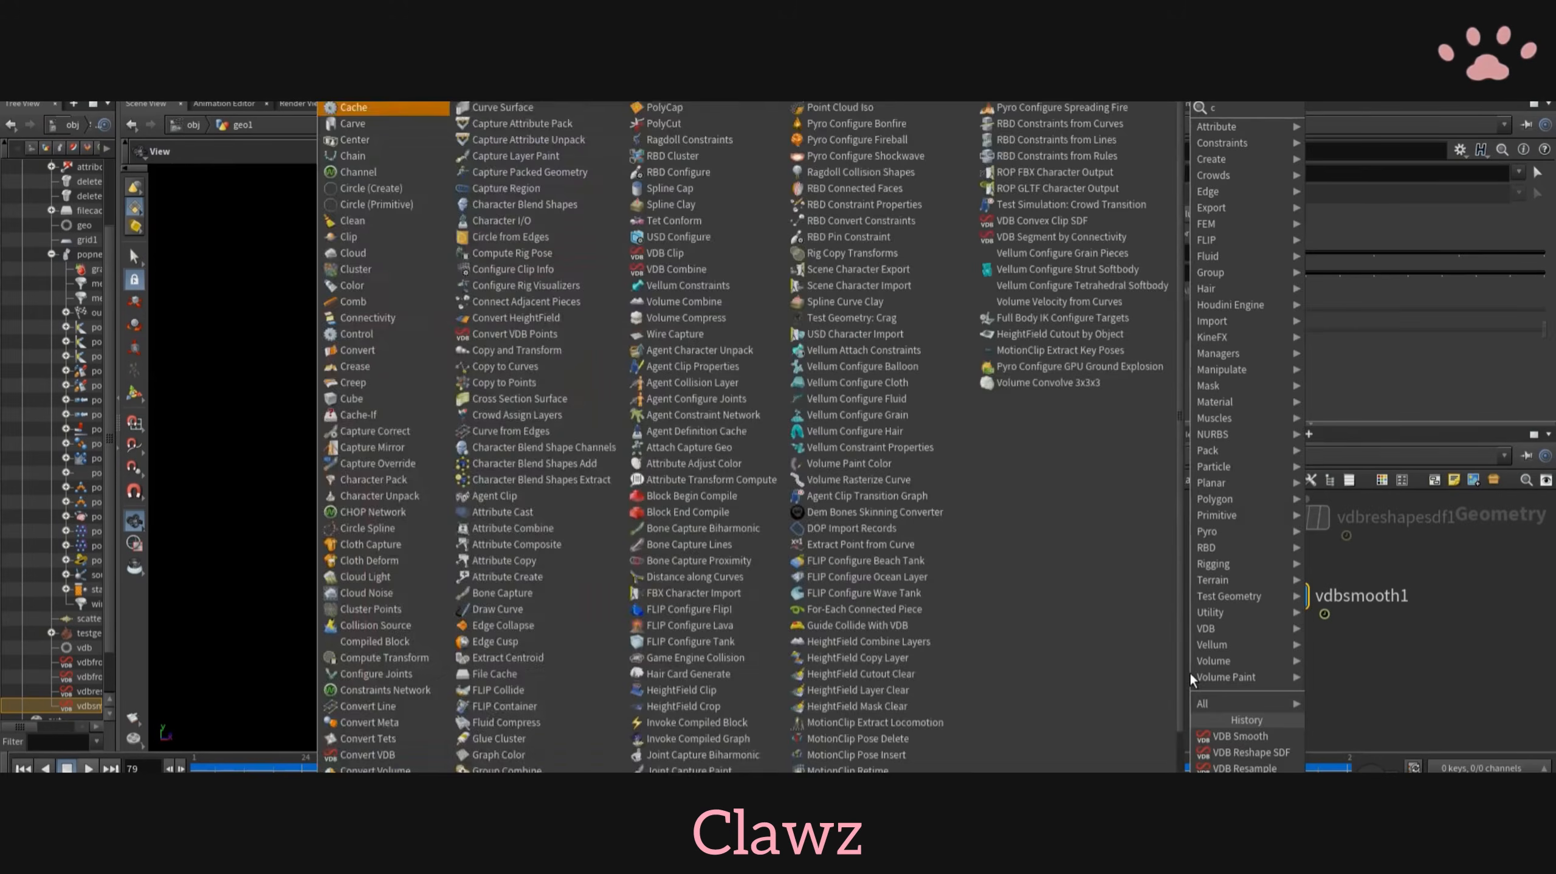
pyautogui.moveTo(1246, 239)
pyautogui.click(1355, 170)
pyautogui.click(1199, 674)
pyautogui.click(1234, 675)
pyautogui.moveTo(661, 550); pyautogui.dragTo(306, 539)
# - Set convertvdb1 to convert to Polygons and play back the meshed trails
pyautogui.click(1187, 193)
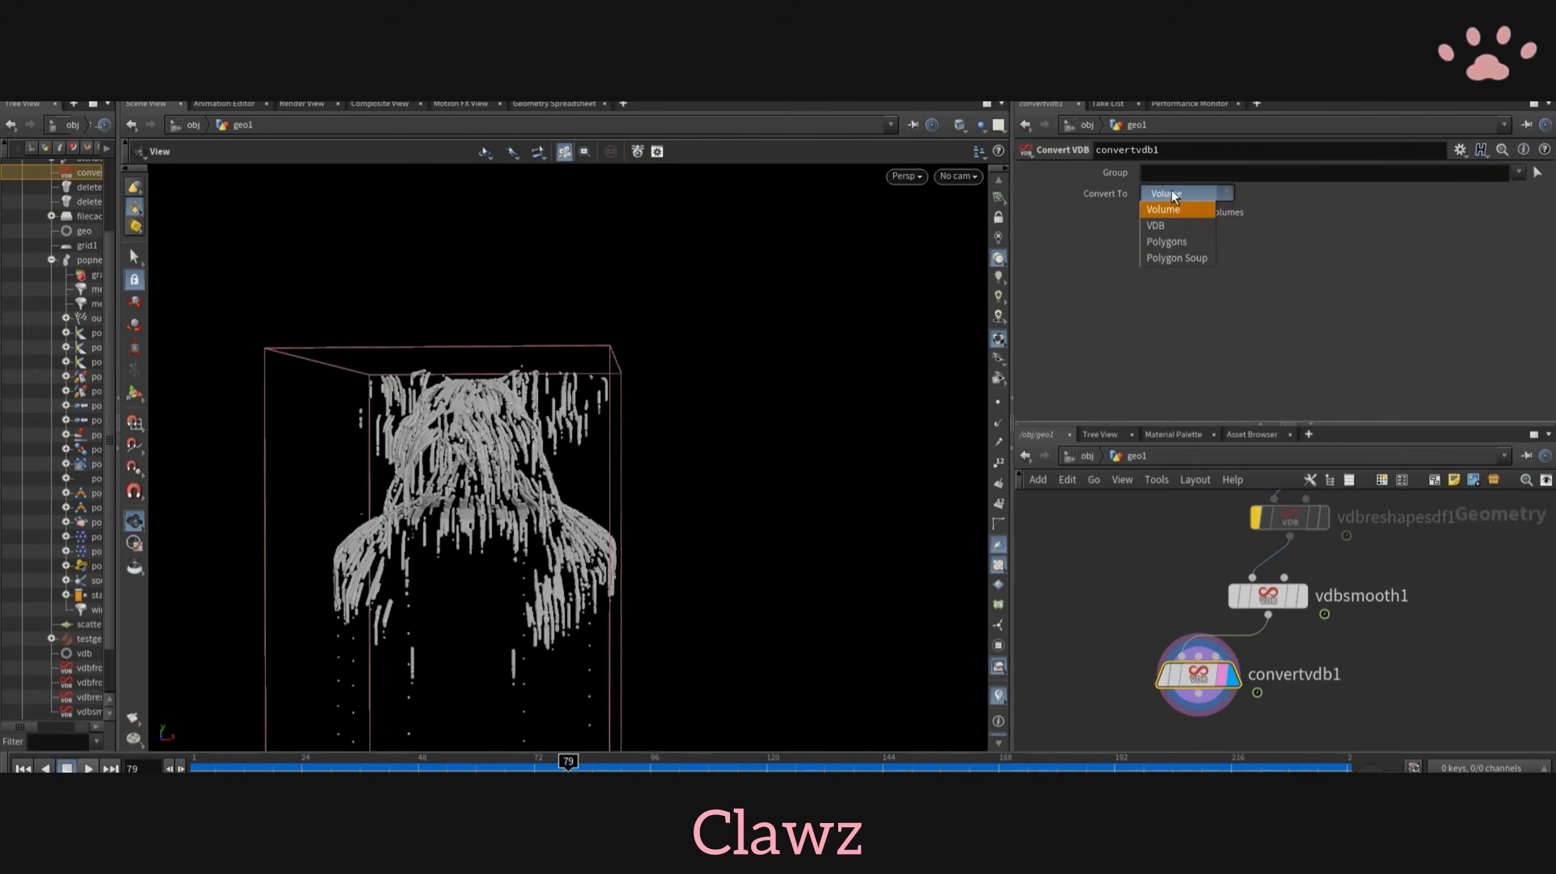
pyautogui.click(1171, 243)
pyautogui.moveTo(551, 520); pyautogui.dragTo(624, 471)
pyautogui.click(320, 767)
pyautogui.click(88, 769)
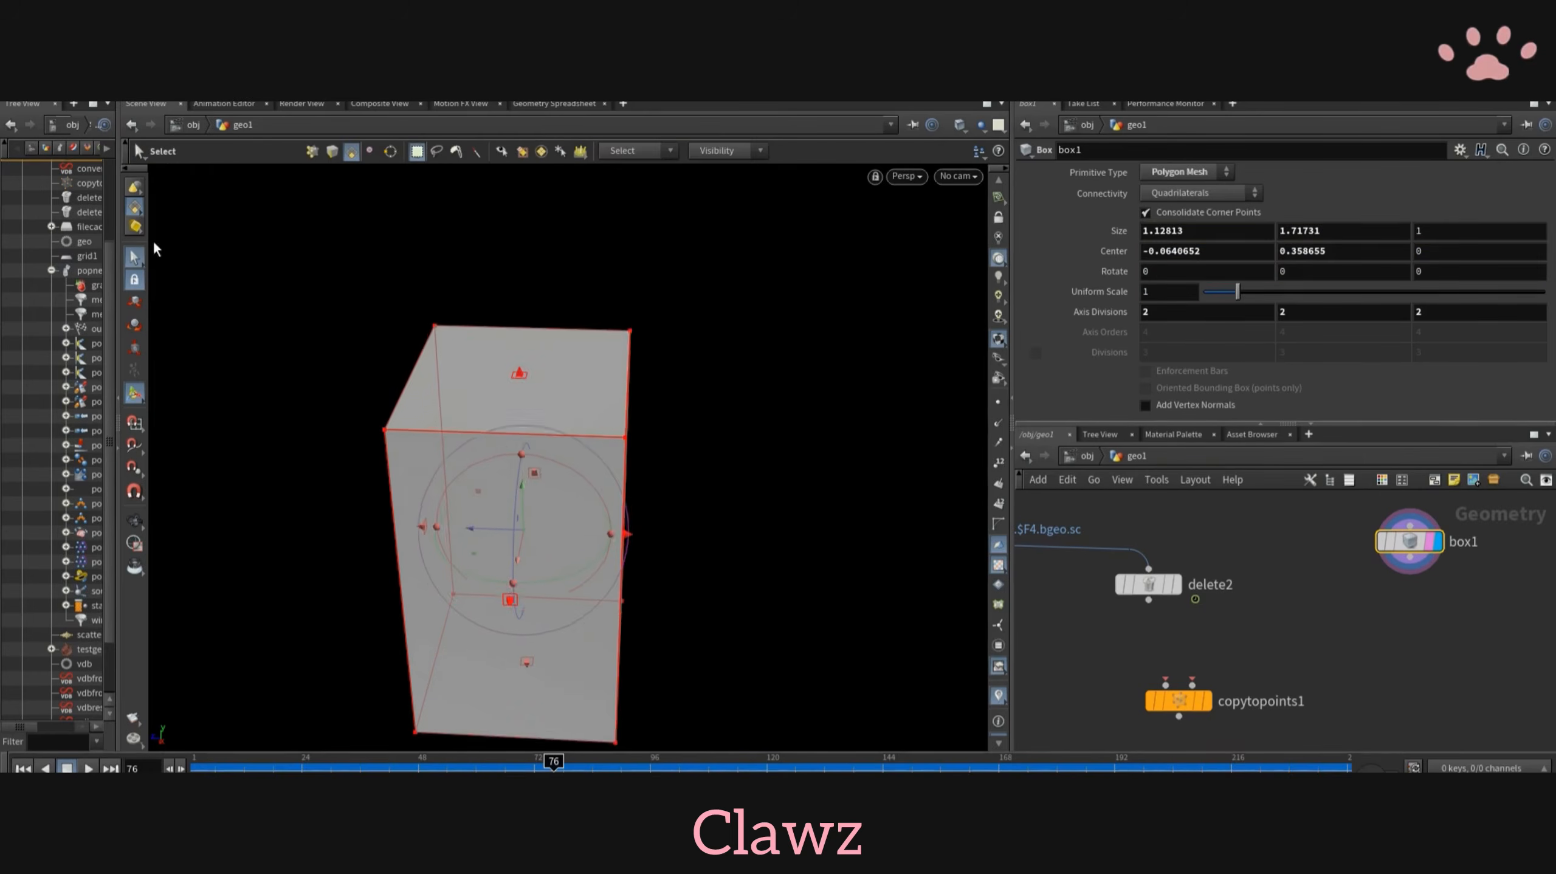
# - Add a Group node below box1
pyautogui.press('Tab')
pyautogui.write('gr')
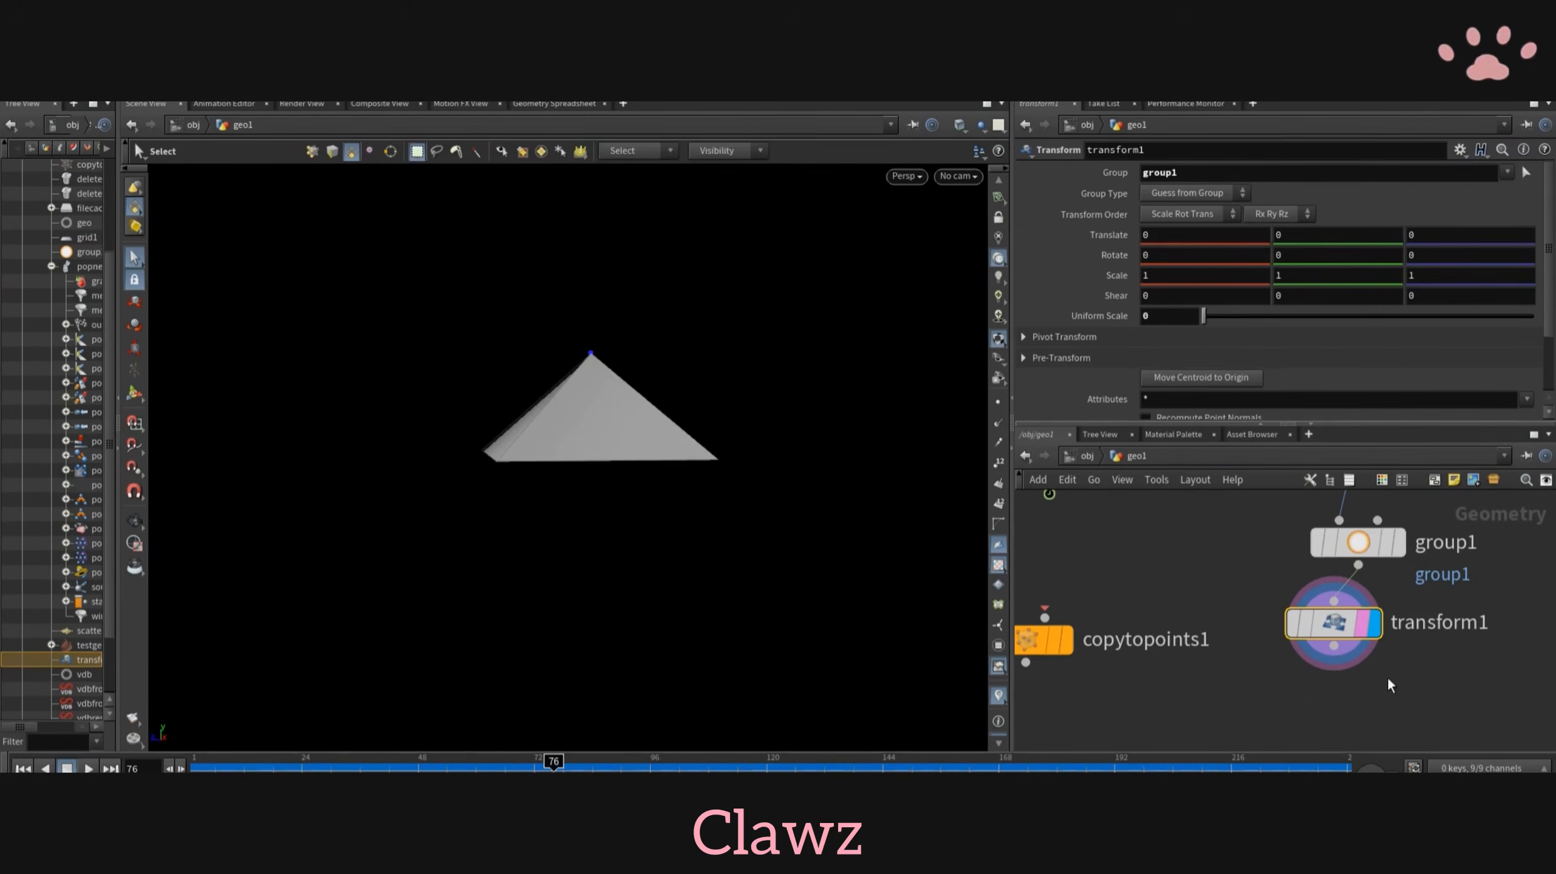
# - Add a second Transform node below transform1 and stretch the pyramid along its Y scale
pyautogui.moveTo(1385, 539); pyautogui.dragTo(1408, 564, button='middle')
pyautogui.press('Tab')
pyautogui.write('tra')
pyautogui.click(1218, 139)
pyautogui.click(1301, 632)
pyautogui.click(1344, 632)
pyautogui.moveTo(1286, 277); pyautogui.dragTo(1438, 292, button='middle')
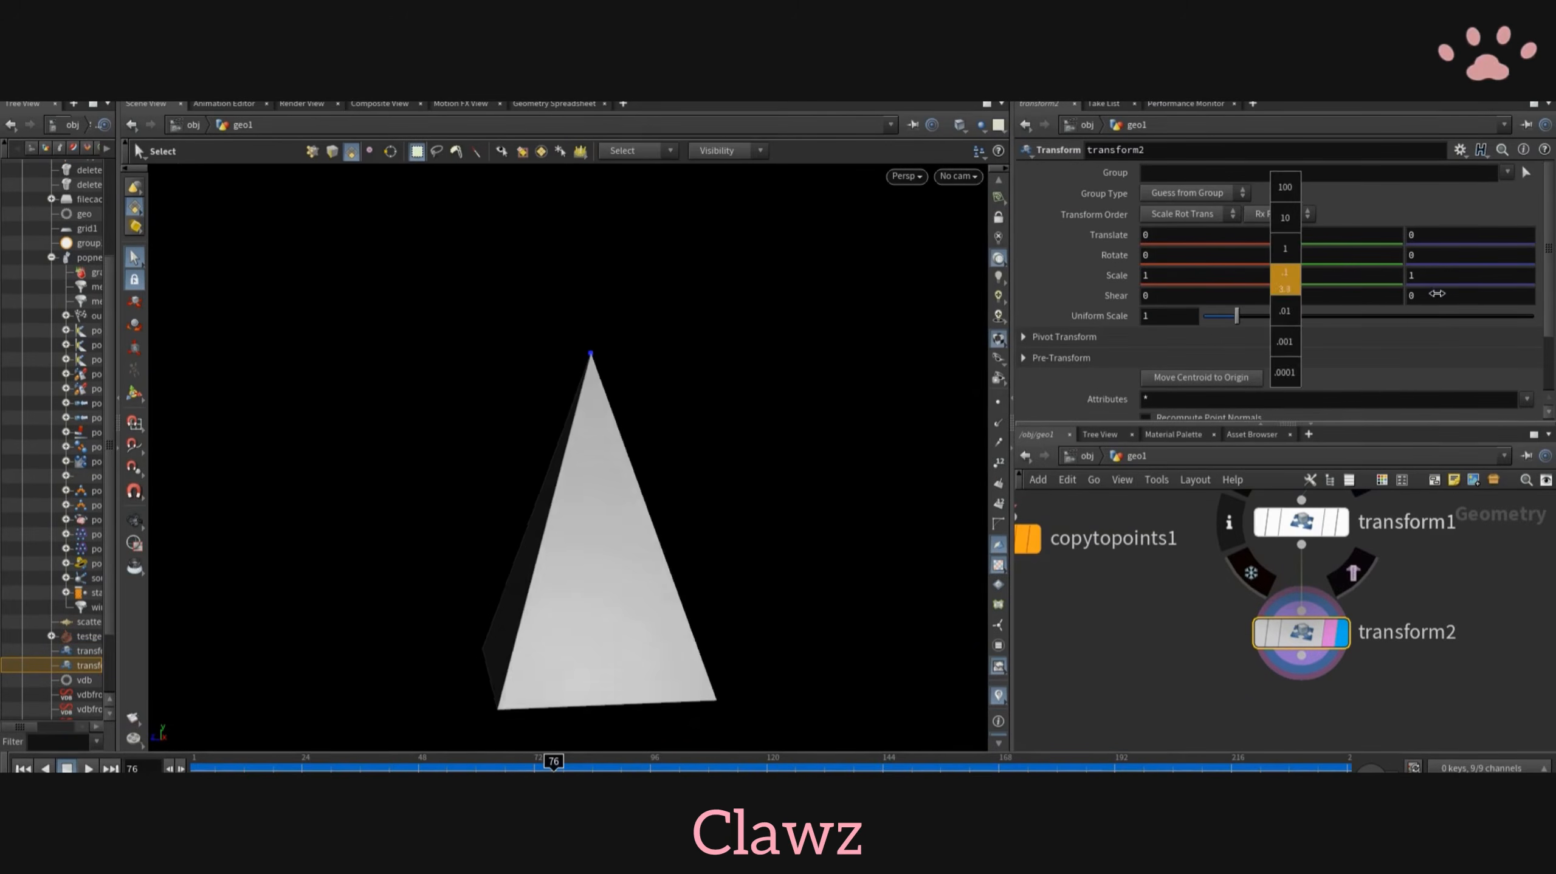
pyautogui.keyDown('alt'); pyautogui.moveTo(588, 423); pyautogui.dragTo(708, 437); pyautogui.keyUp('alt')
pyautogui.keyDown('alt'); pyautogui.moveTo(708, 437); pyautogui.dragTo(574, 358, button='middle'); pyautogui.keyUp('alt')
pyautogui.moveTo(1281, 723); pyautogui.dragTo(1286, 629, button='middle')
pyautogui.press('Tab')
pyautogui.write('s')
pyautogui.press('Escape')
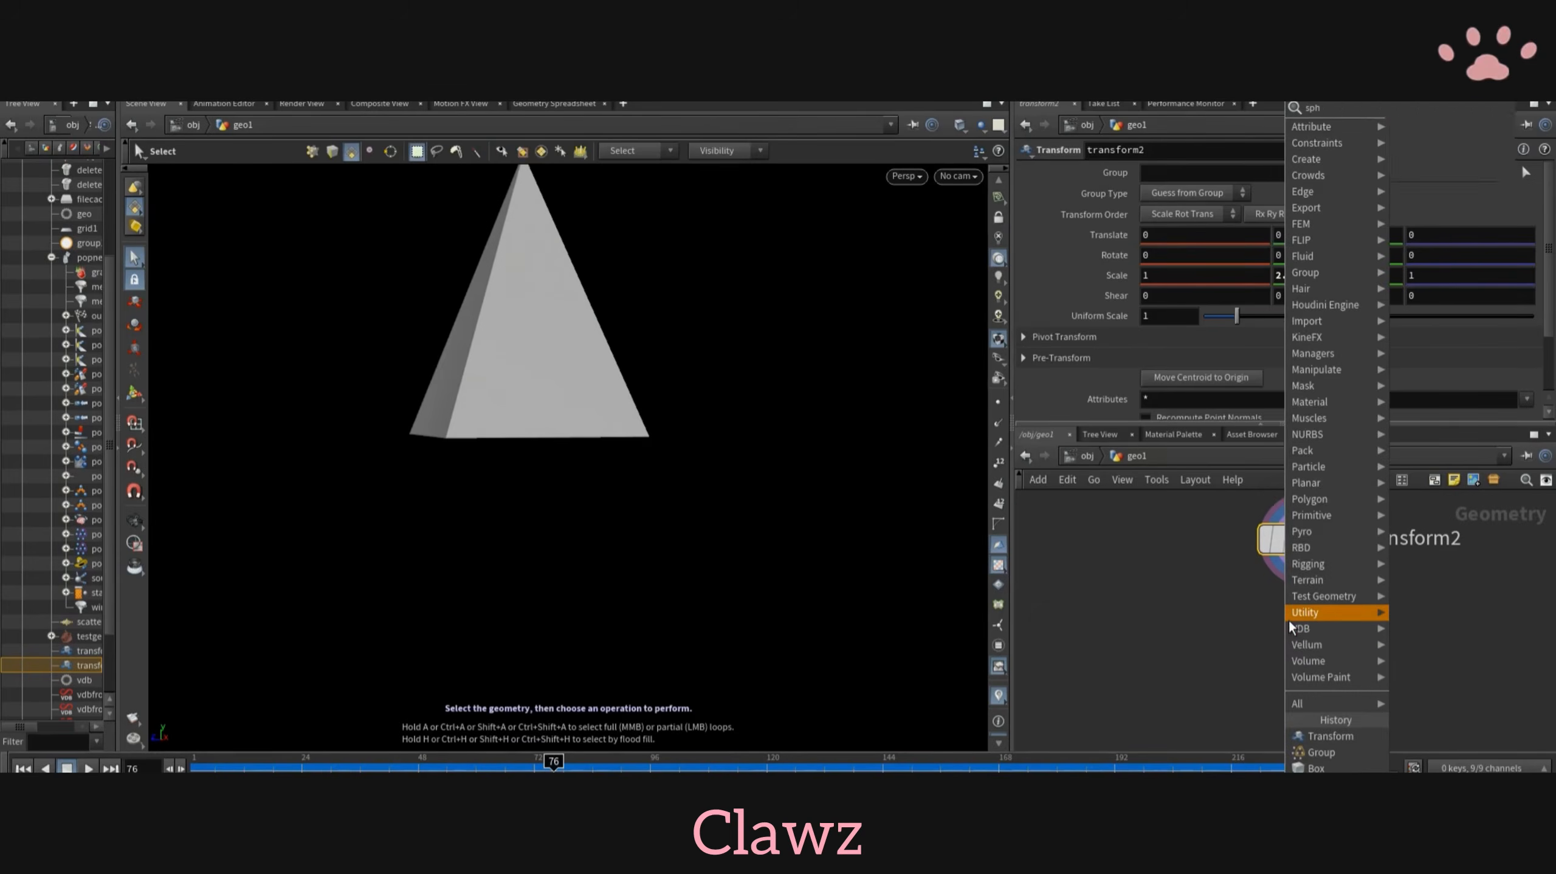
# - Add a Subdivide node below transform2 and display the rounded drop shape
pyautogui.press('Tab')
pyautogui.write('s')
pyautogui.click(1294, 735)
pyautogui.click(1297, 632)
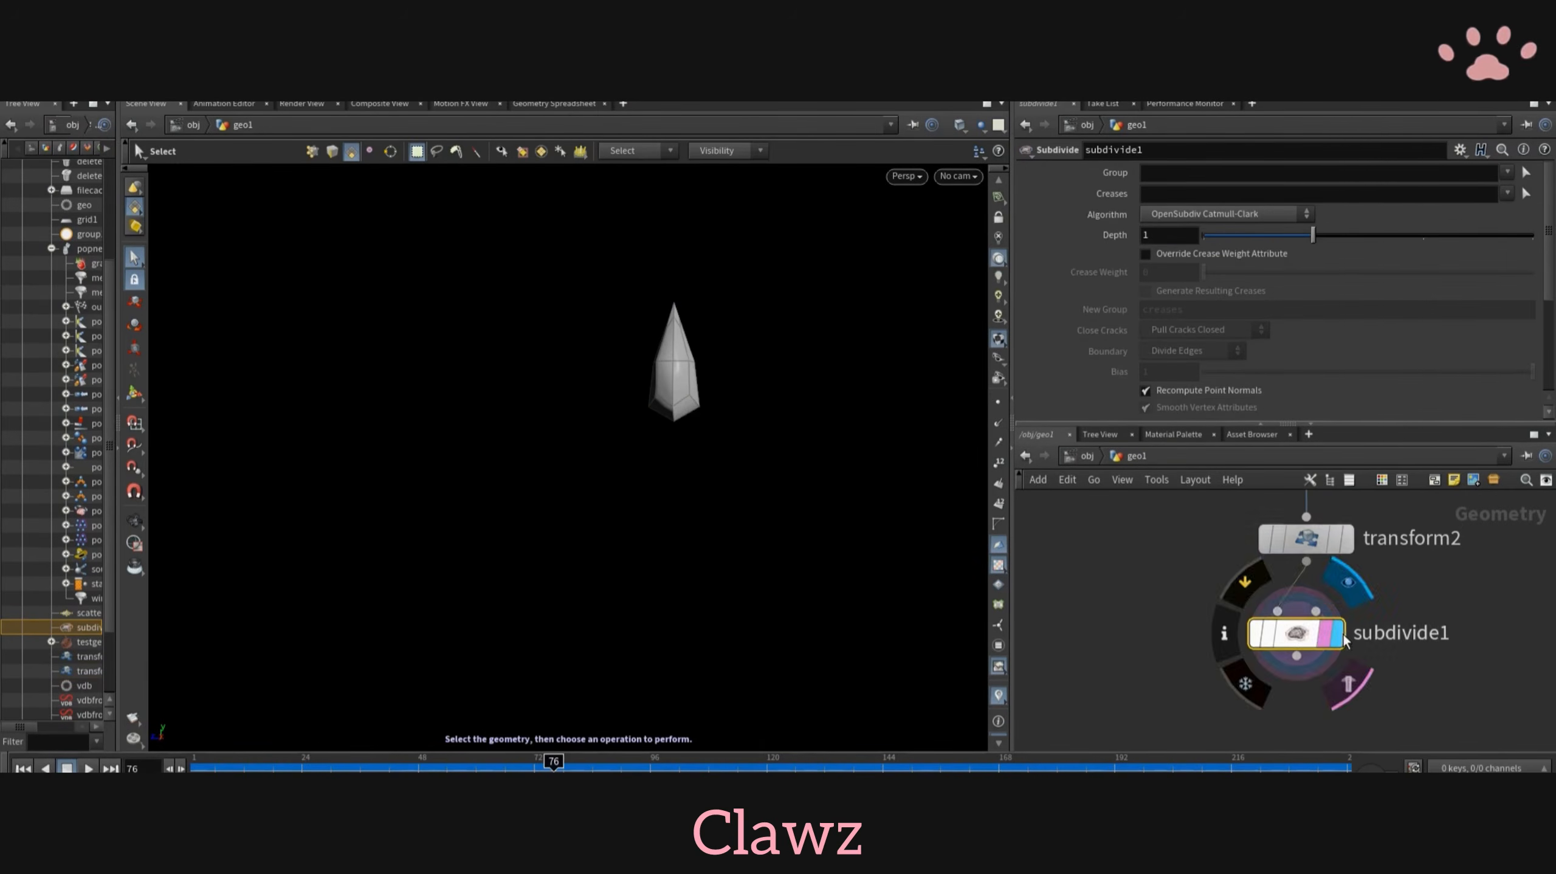
pyautogui.keyDown('alt'); pyautogui.moveTo(814, 346); pyautogui.dragTo(781, 348); pyautogui.keyUp('alt')
pyautogui.scroll(-5, 1430, 605)
# - Wire subdivide1 into copytopoints1 as the geometry to copy and display the copied drops
pyautogui.moveTo(1236, 604); pyautogui.dragTo(1222, 645, button='middle')
pyautogui.moveTo(1209, 569); pyautogui.dragTo(1183, 741)
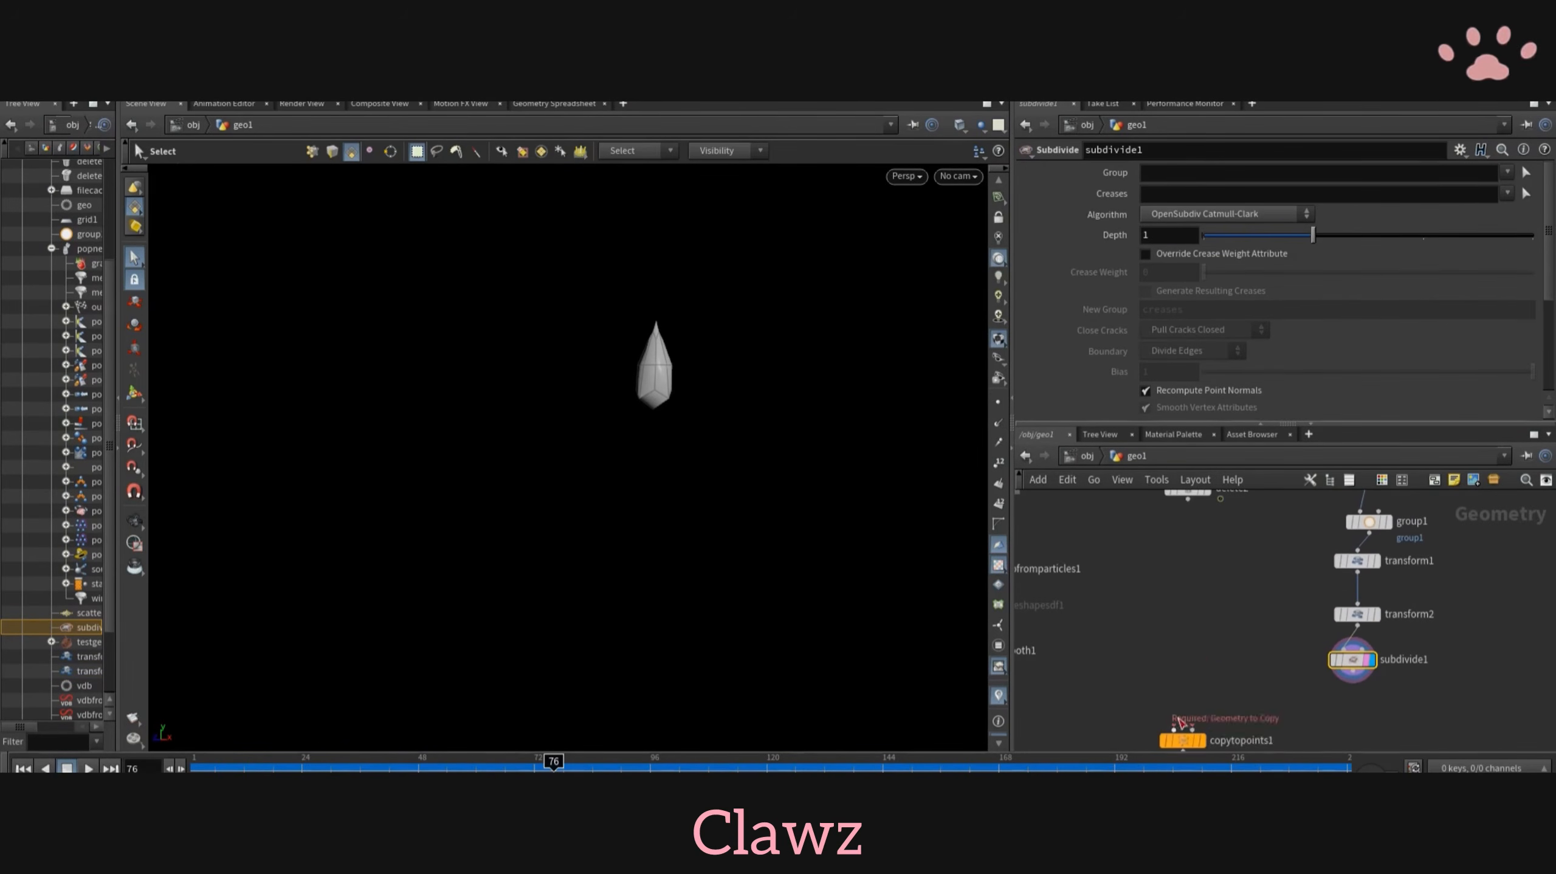
pyautogui.click(1196, 641)
pyautogui.scroll(5, 1188, 659)
pyautogui.scroll(-4, 1291, 591)
# - Insert a Normal node above copytopoints1 on the points branch and set it to add normals to Points
pyautogui.press('Tab')
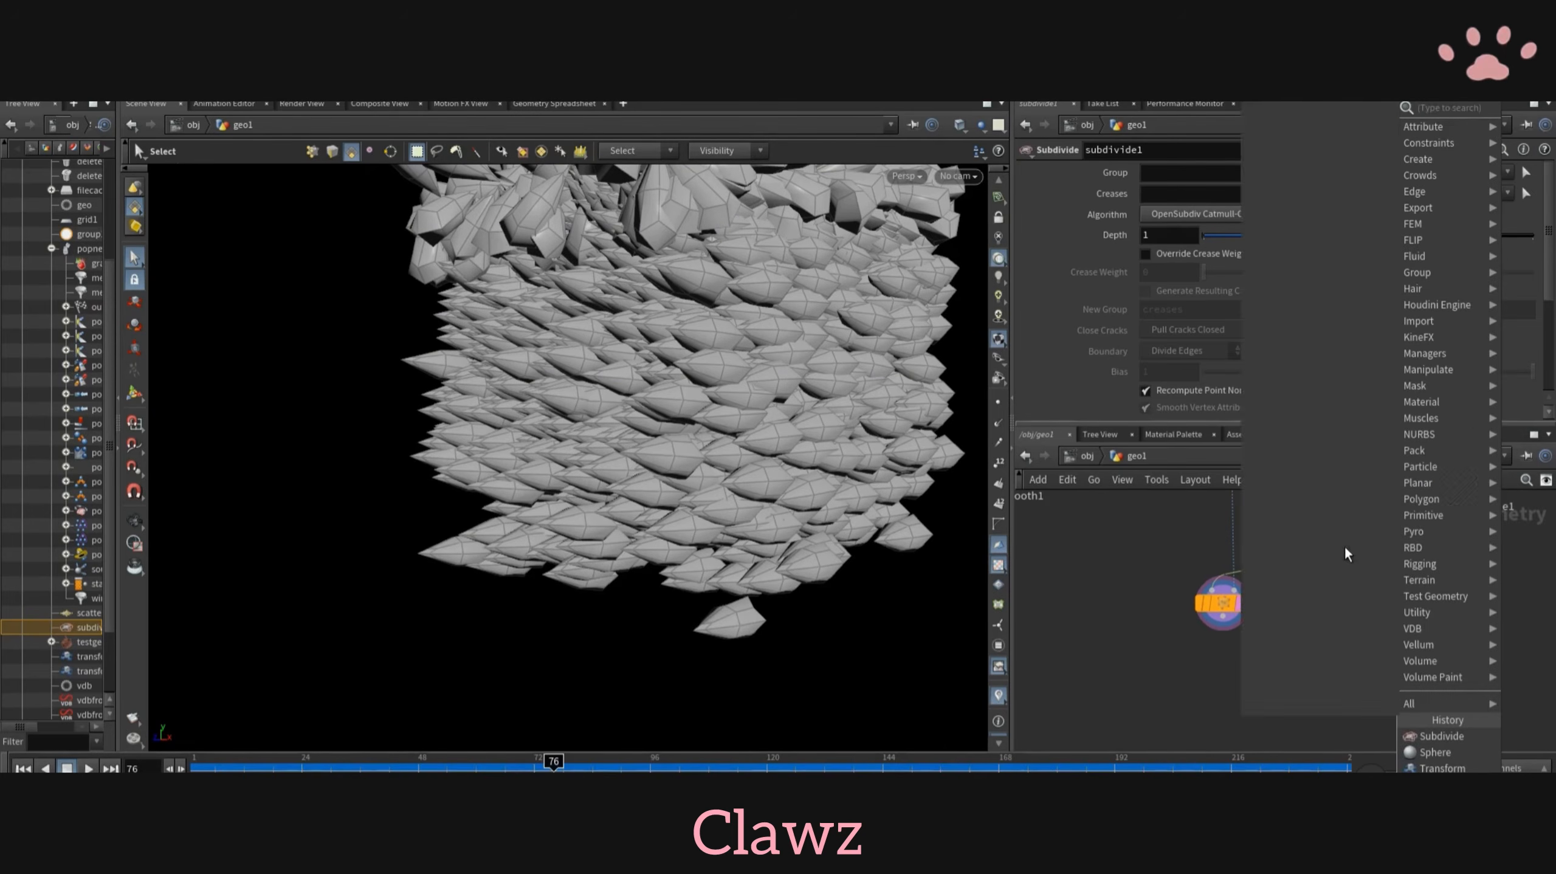
pyautogui.write('norm')
pyautogui.click(1289, 105)
pyautogui.click(1231, 522)
pyautogui.click(1185, 295)
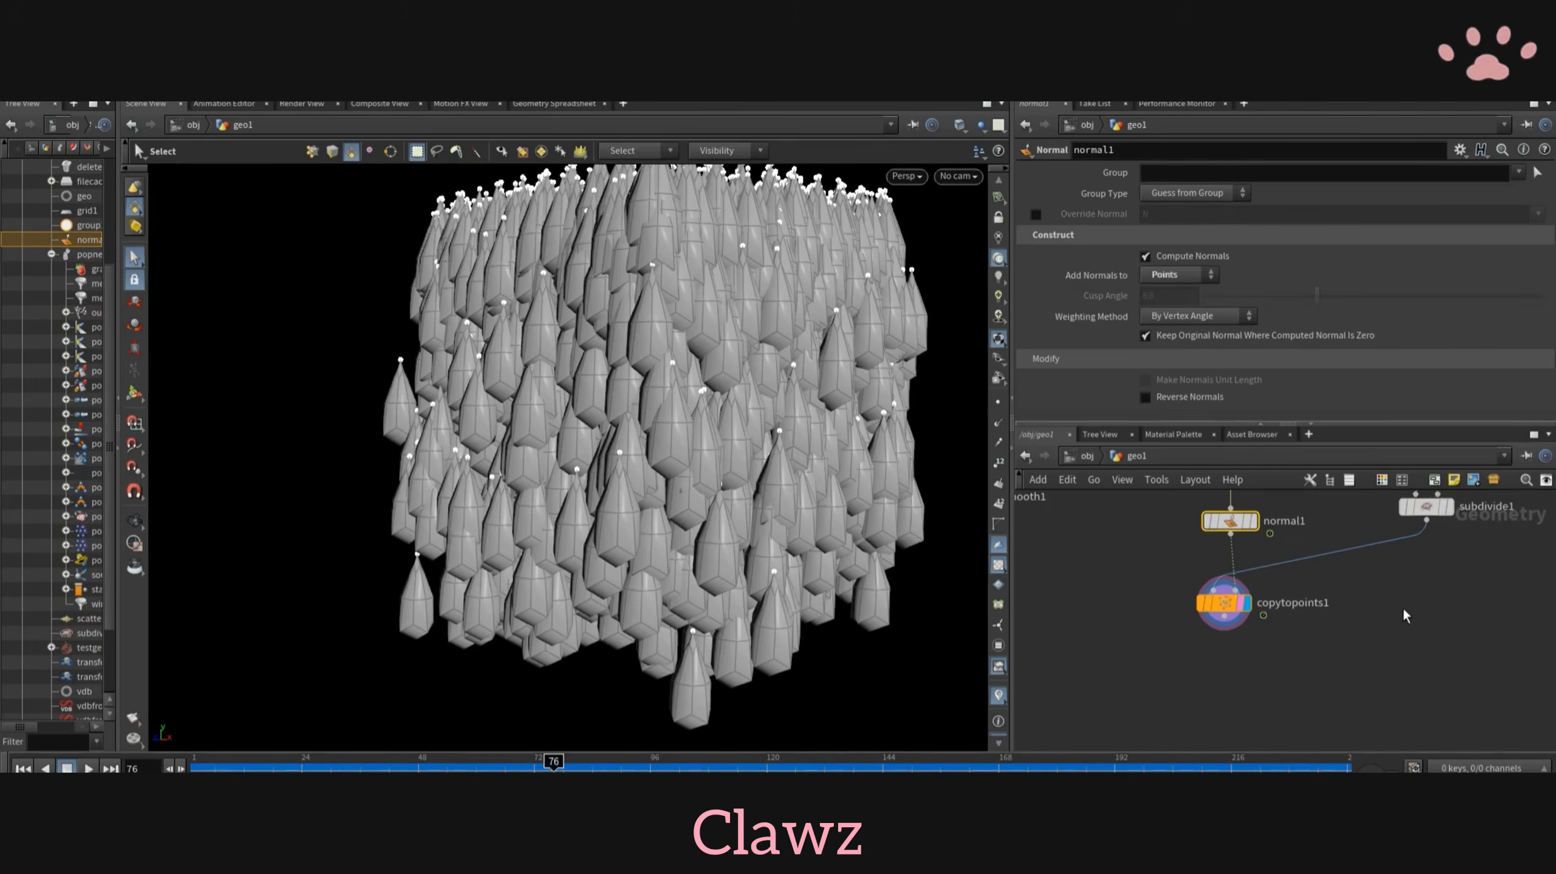
# - Insert an Attribute Randomize node between normal1 and copytopoints1 and set its attribute name to pscale
pyautogui.press('Tab')
pyautogui.write('attribra')
pyautogui.click(1316, 107)
pyautogui.click(1230, 566)
pyautogui.scroll(2, 1222, 548)
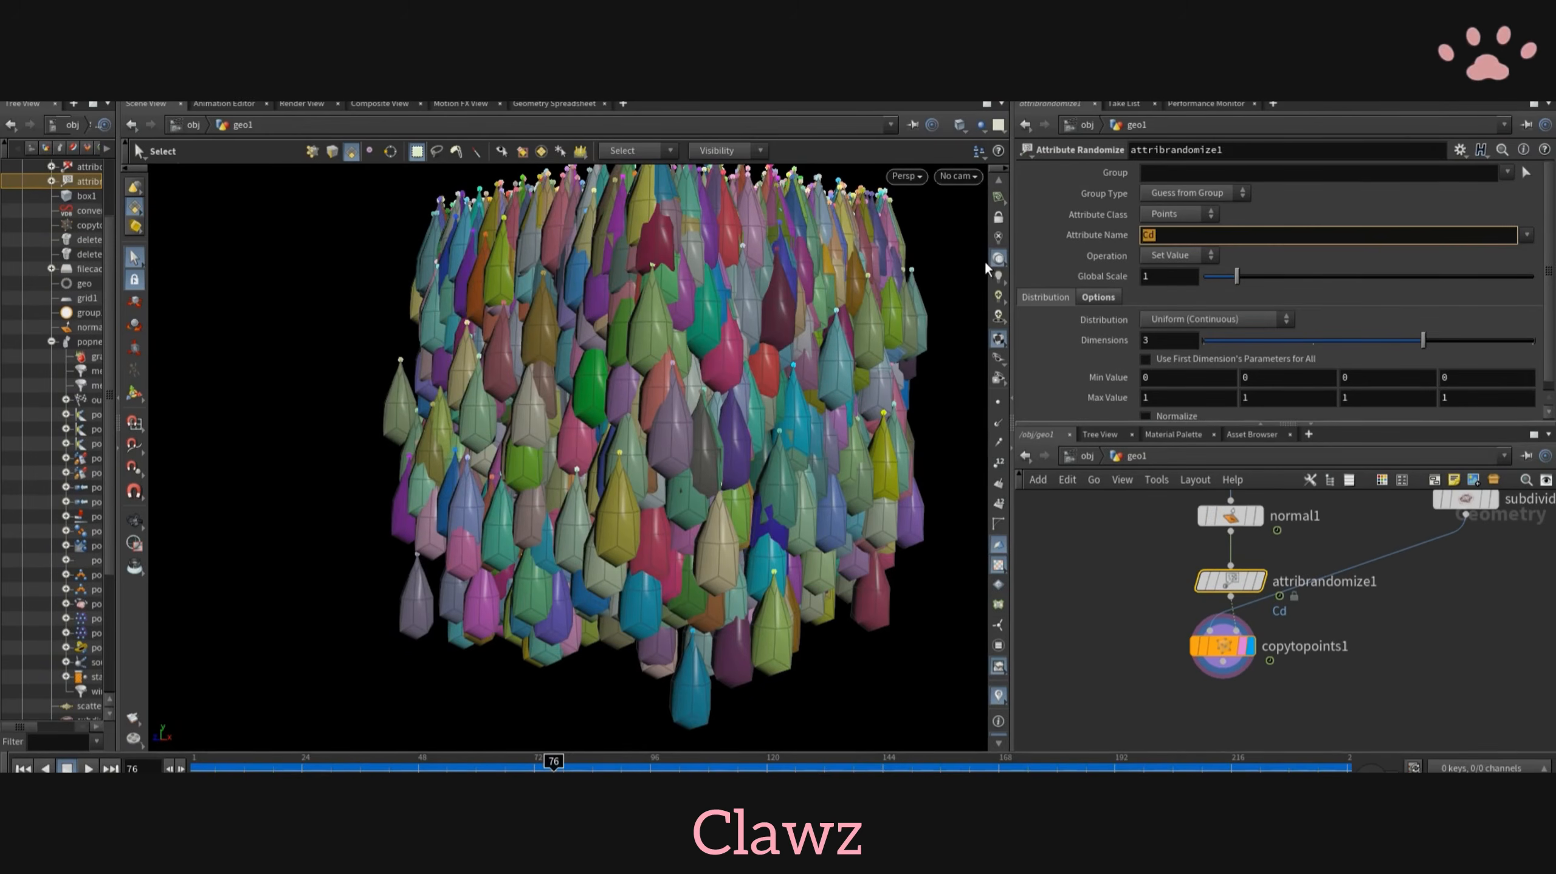
pyautogui.write('pscale')
pyautogui.press('Return')
# - Try the pscale randomization at a global scale of 1 with minimum 0.01 and maximum .01, and inspect the drops
pyautogui.moveTo(1236, 279); pyautogui.dragTo(1202, 292)
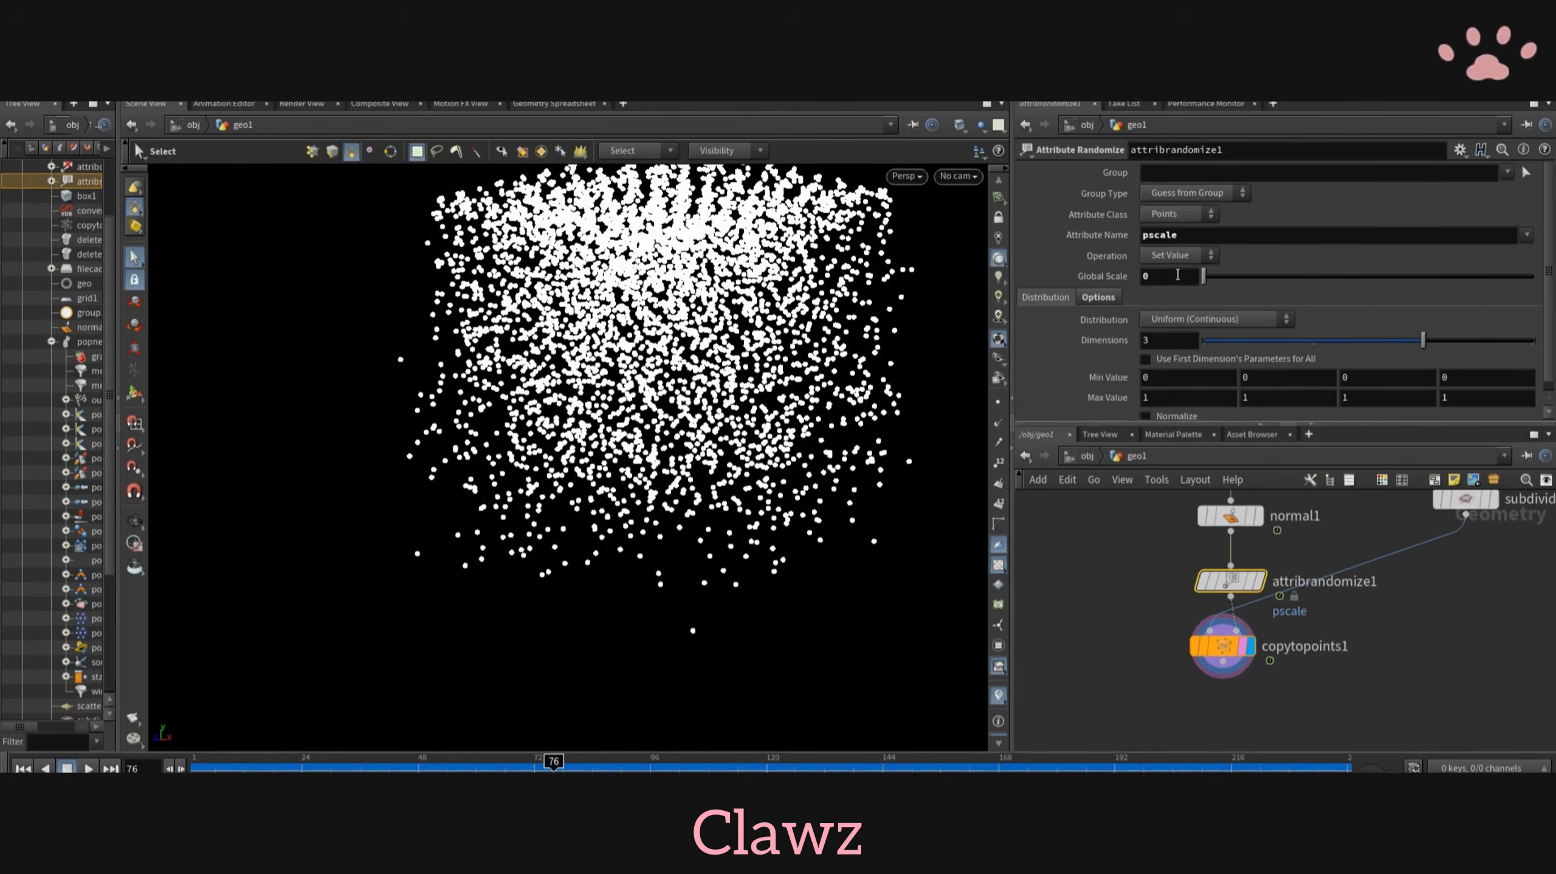
pyautogui.keyDown('ctrl'); pyautogui.middleClick(1178, 275); pyautogui.keyUp('ctrl')
pyautogui.click(1199, 400)
pyautogui.write('.0')
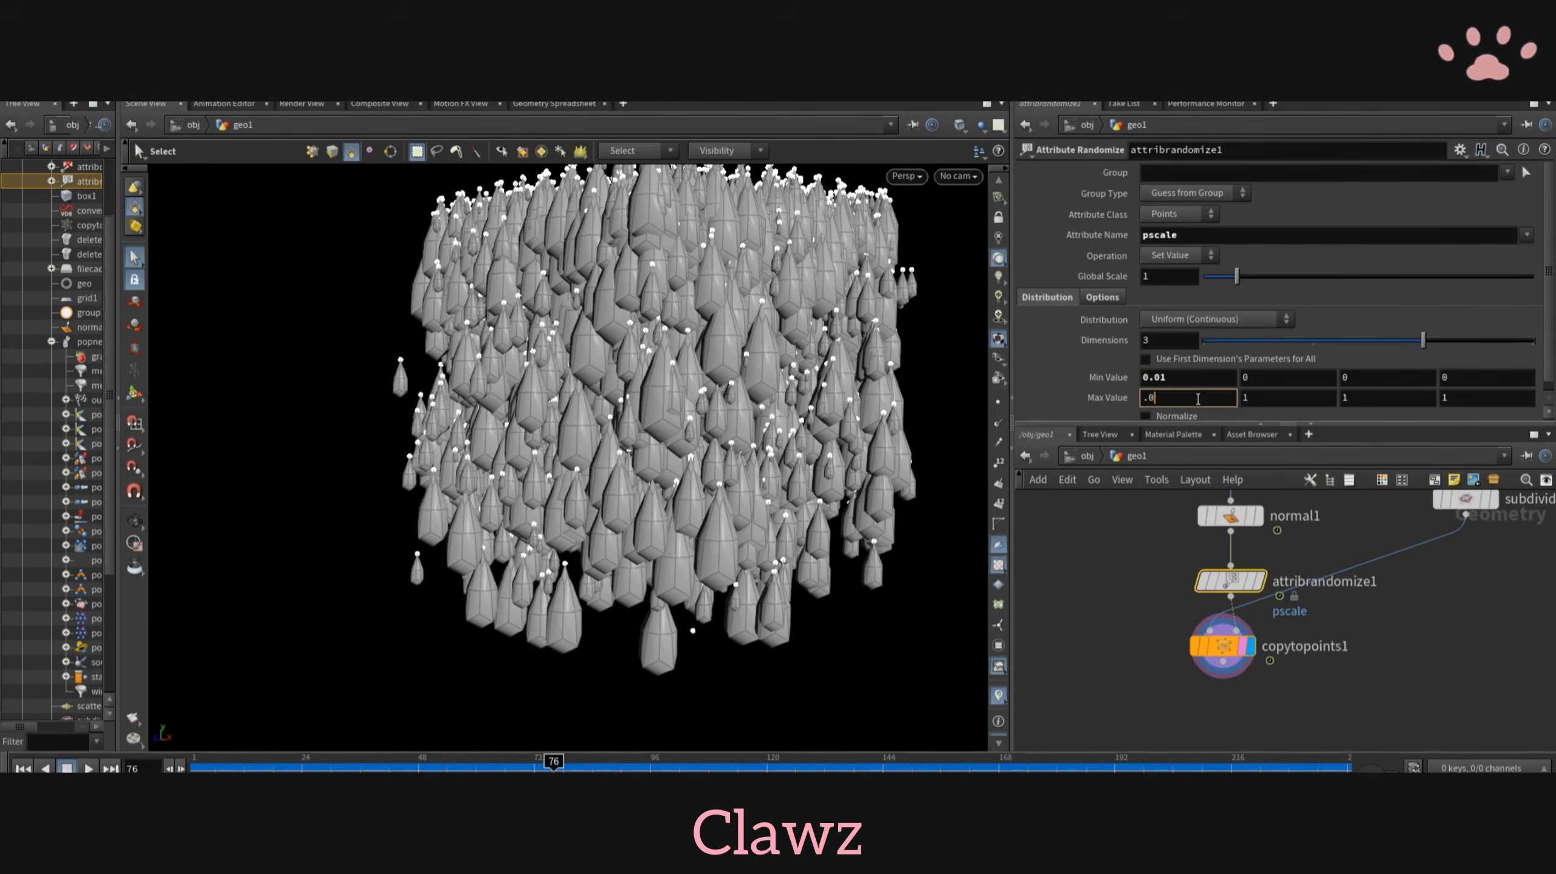
pyautogui.write('1')
pyautogui.press('Return')
pyautogui.scroll(2, 1186, 650)
pyautogui.scroll(5, 803, 561)
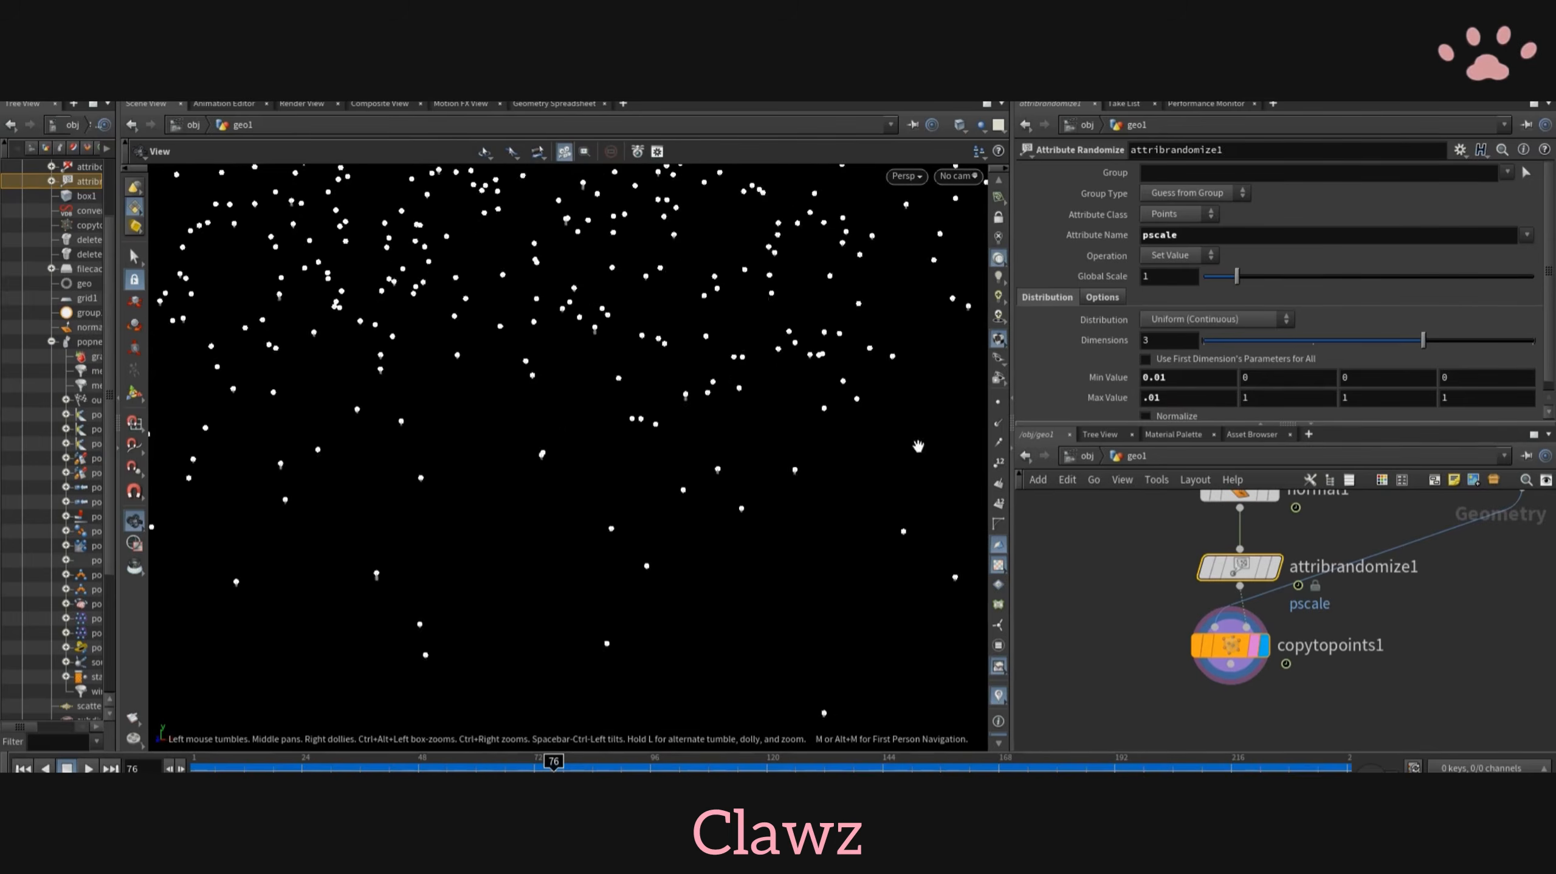
# - Set the pscale randomization's minimum value to 0.1 and its maximum value to .05
pyautogui.scroll(-3, 918, 447)
pyautogui.click(1198, 378)
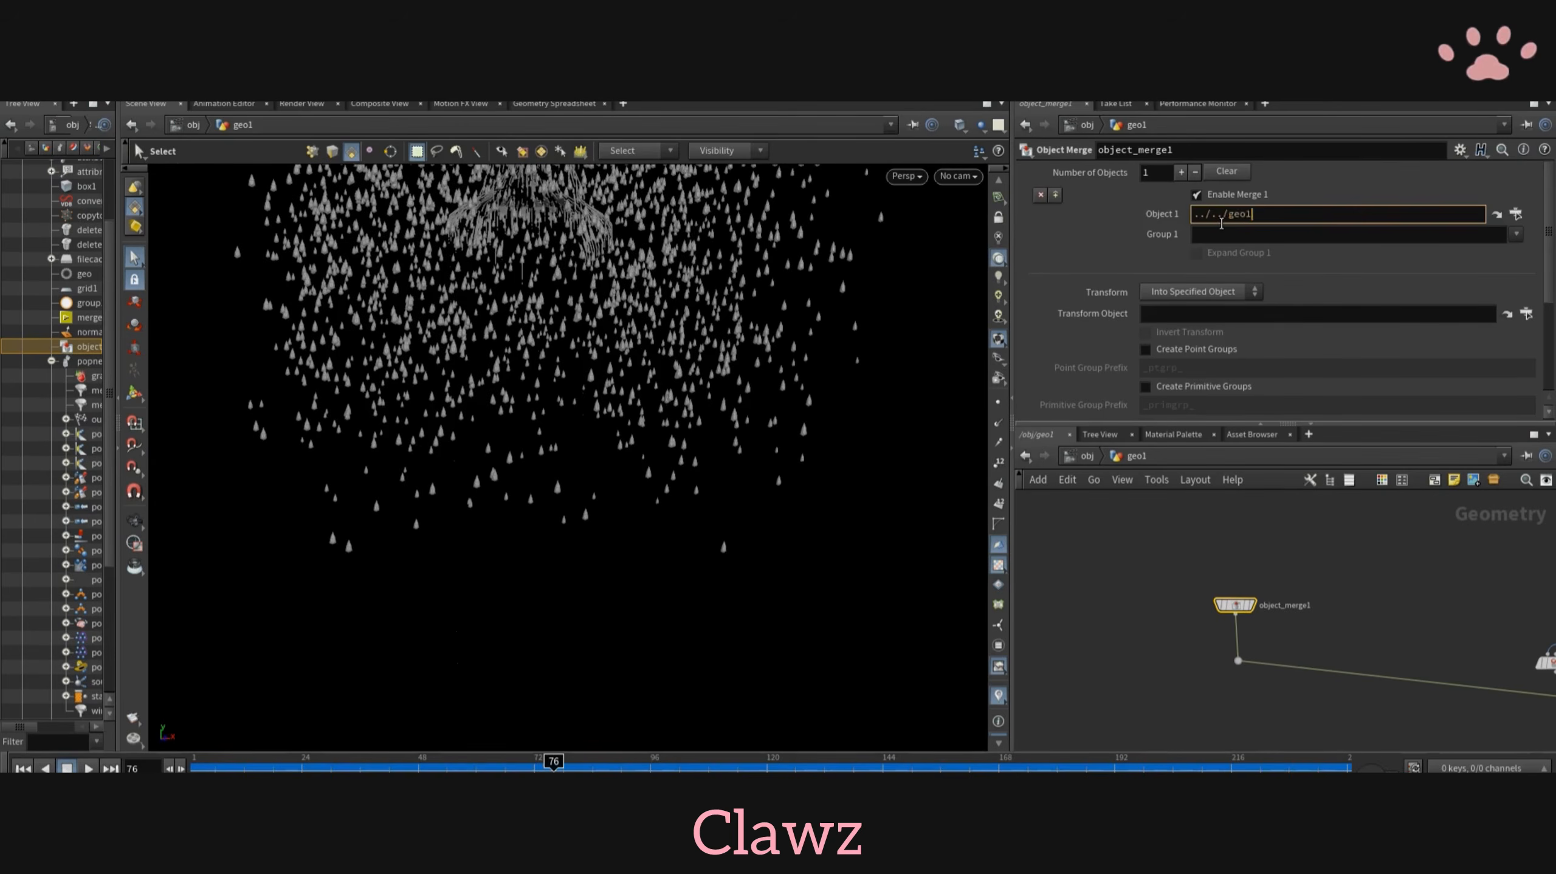
pyautogui.press('Return')
# - Point object_merge1 at the pig head by setting Object 1 to /obj/geo1/geo, the geo node's path
pyautogui.scroll(1, 1249, 556)
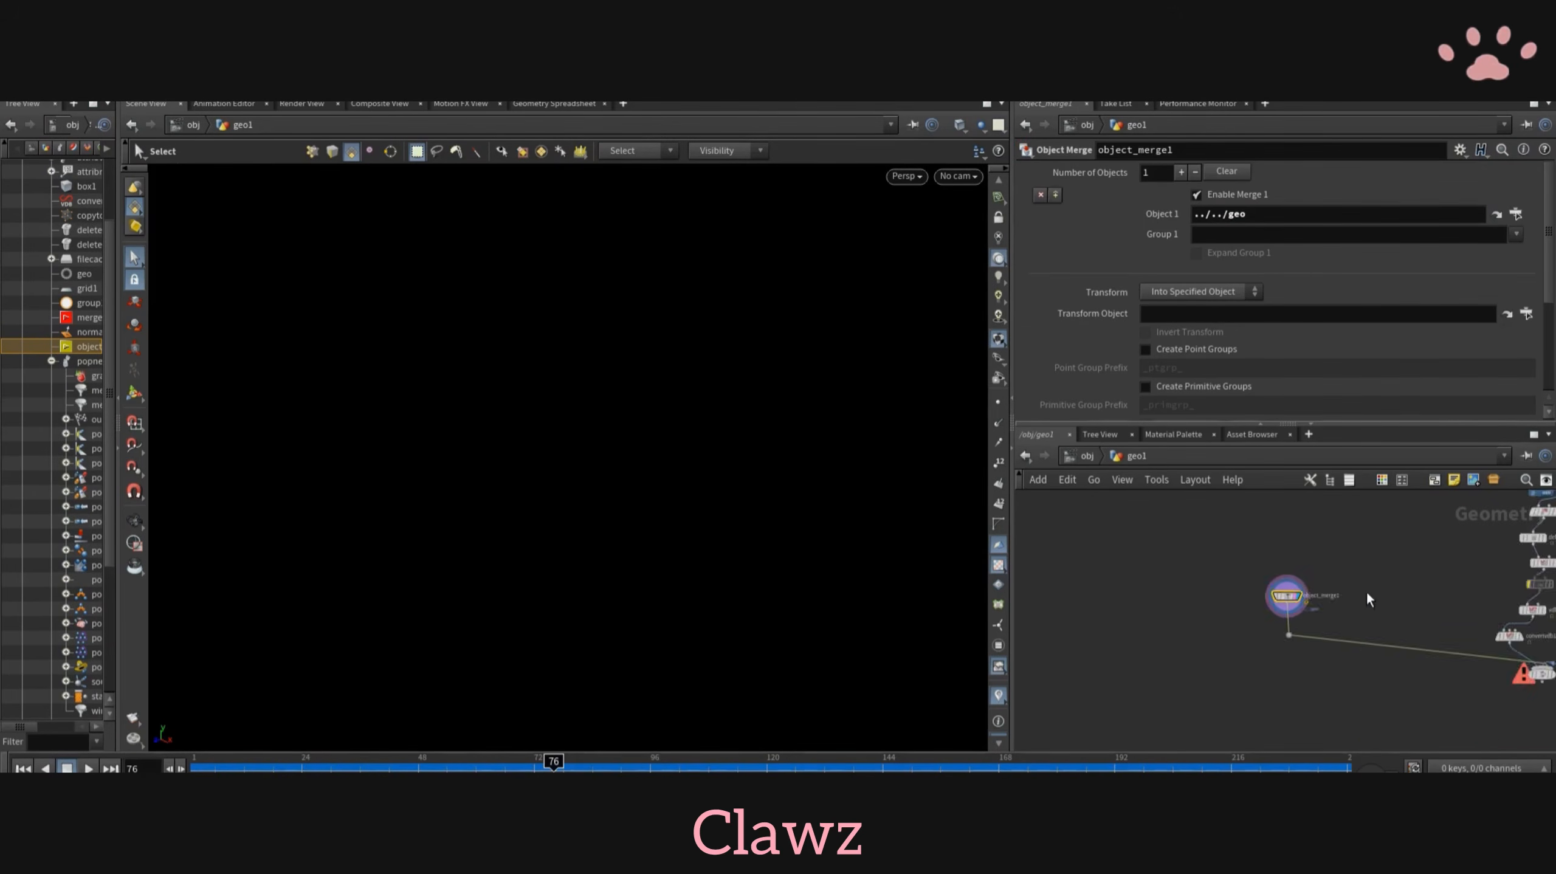
pyautogui.scroll(-4, 1367, 592)
pyautogui.scroll(4, 1274, 545)
pyautogui.scroll(-2, 1441, 626)
pyautogui.click(1515, 602)
pyautogui.hotkey('ctrl', 'c')
pyautogui.scroll(-3, 1123, 735)
pyautogui.scroll(3, 1237, 642)
pyautogui.click(1237, 644)
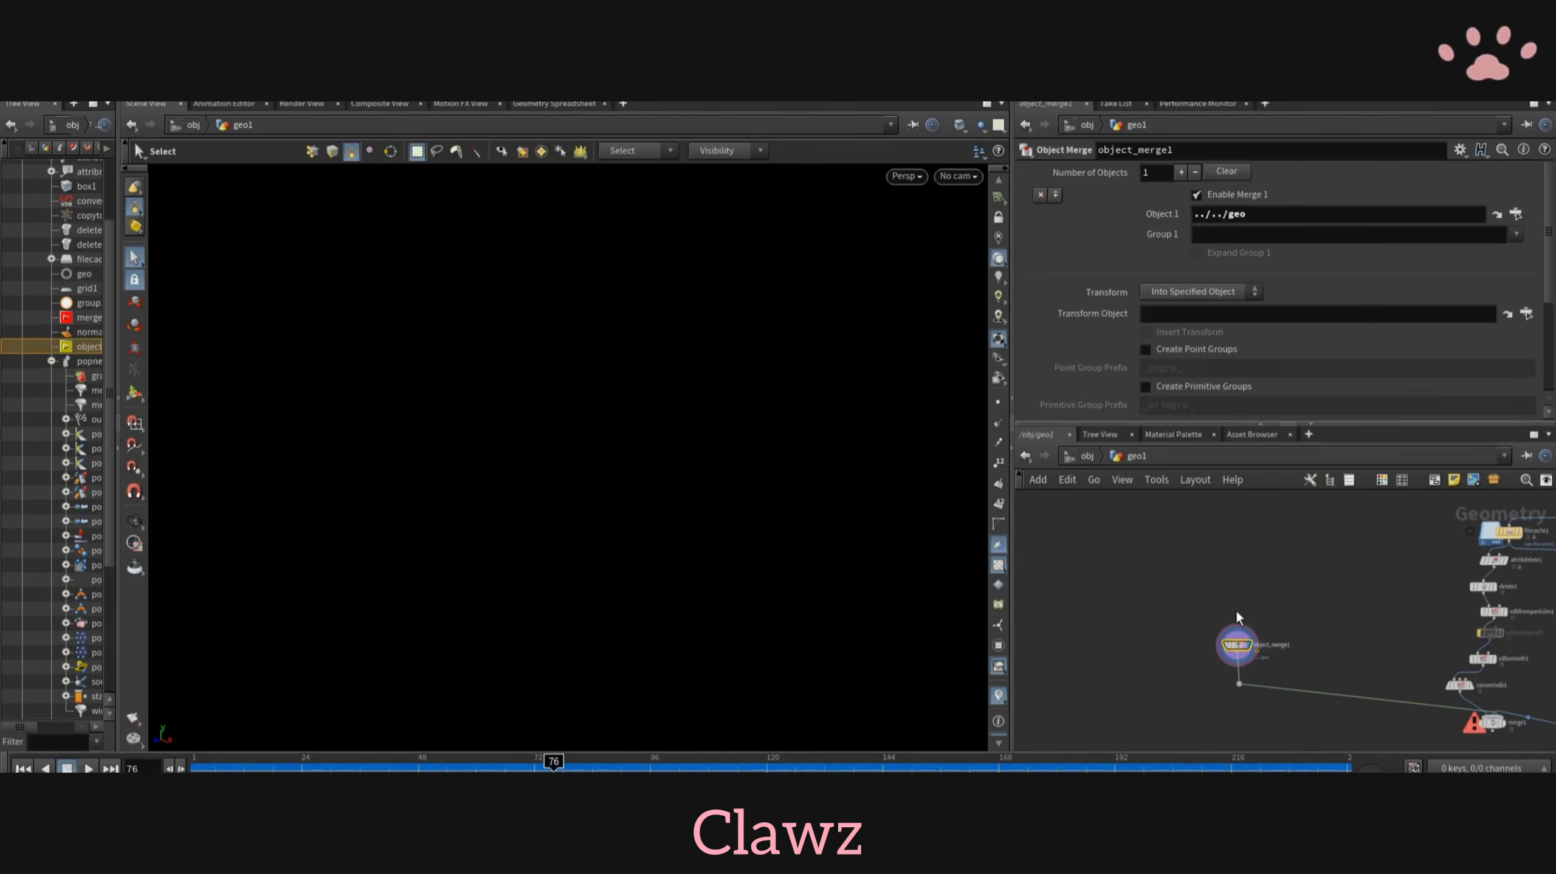
pyautogui.press('Return')
# - Display merge1 to show the pig head, trails and falling drops together
pyautogui.scroll(-3, 1133, 582)
pyautogui.scroll(5, 1264, 634)
pyautogui.click(1286, 631)
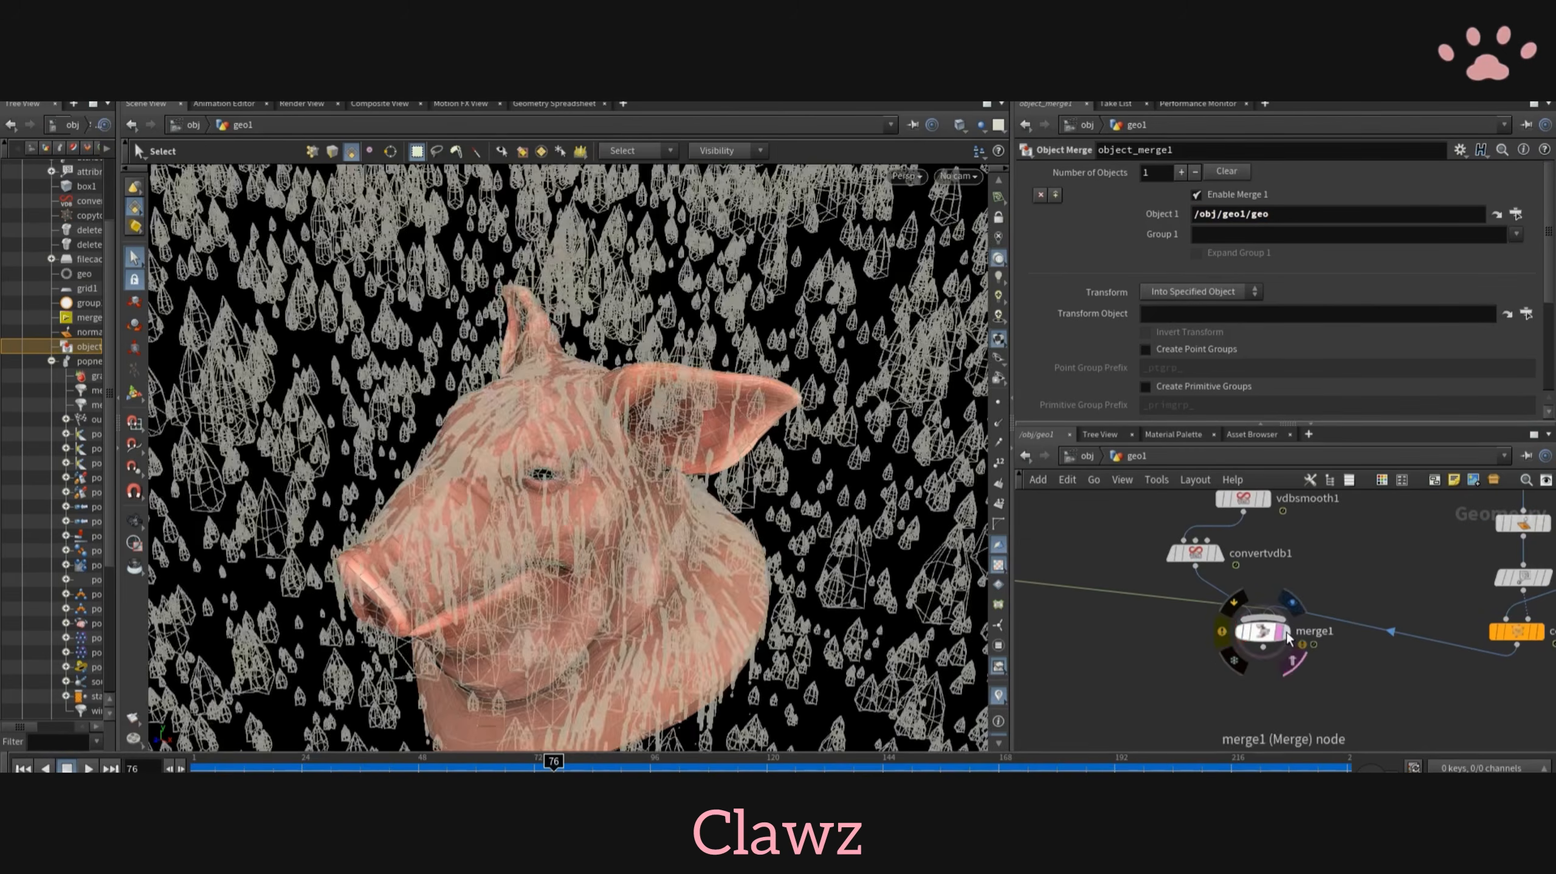
pyautogui.keyDown('alt'); pyautogui.moveTo(753, 438); pyautogui.dragTo(744, 477); pyautogui.keyUp('alt')
# - Lower the global scale of attribrandomize1 to shrink the falling drops around the pig head
pyautogui.scroll(-5, 744, 477)
pyautogui.scroll(3, 1455, 645)
pyautogui.moveTo(1512, 519); pyautogui.dragTo(1411, 603, button='middle')
pyautogui.click(1457, 613)
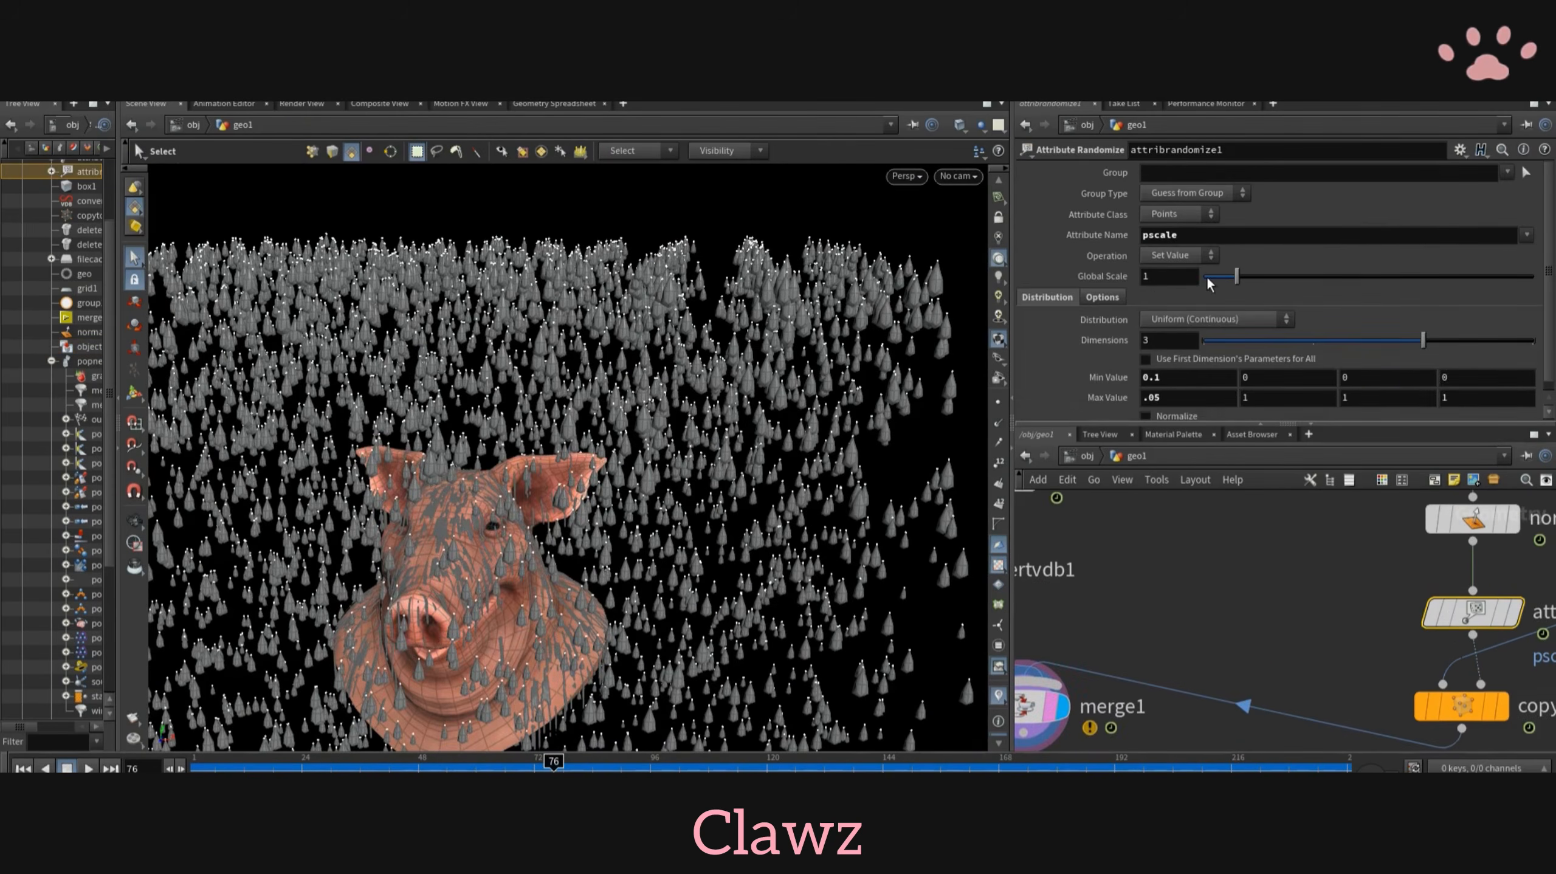
pyautogui.moveTo(1208, 277)
pyautogui.mouseDown()
pyautogui.moveTo(1227, 278)
pyautogui.moveTo(1216, 288)
pyautogui.mouseUp()
pyautogui.keyDown('alt'); pyautogui.moveTo(612, 539); pyautogui.dragTo(715, 469); pyautogui.keyUp('alt')
pyautogui.scroll(-3, 1286, 612)
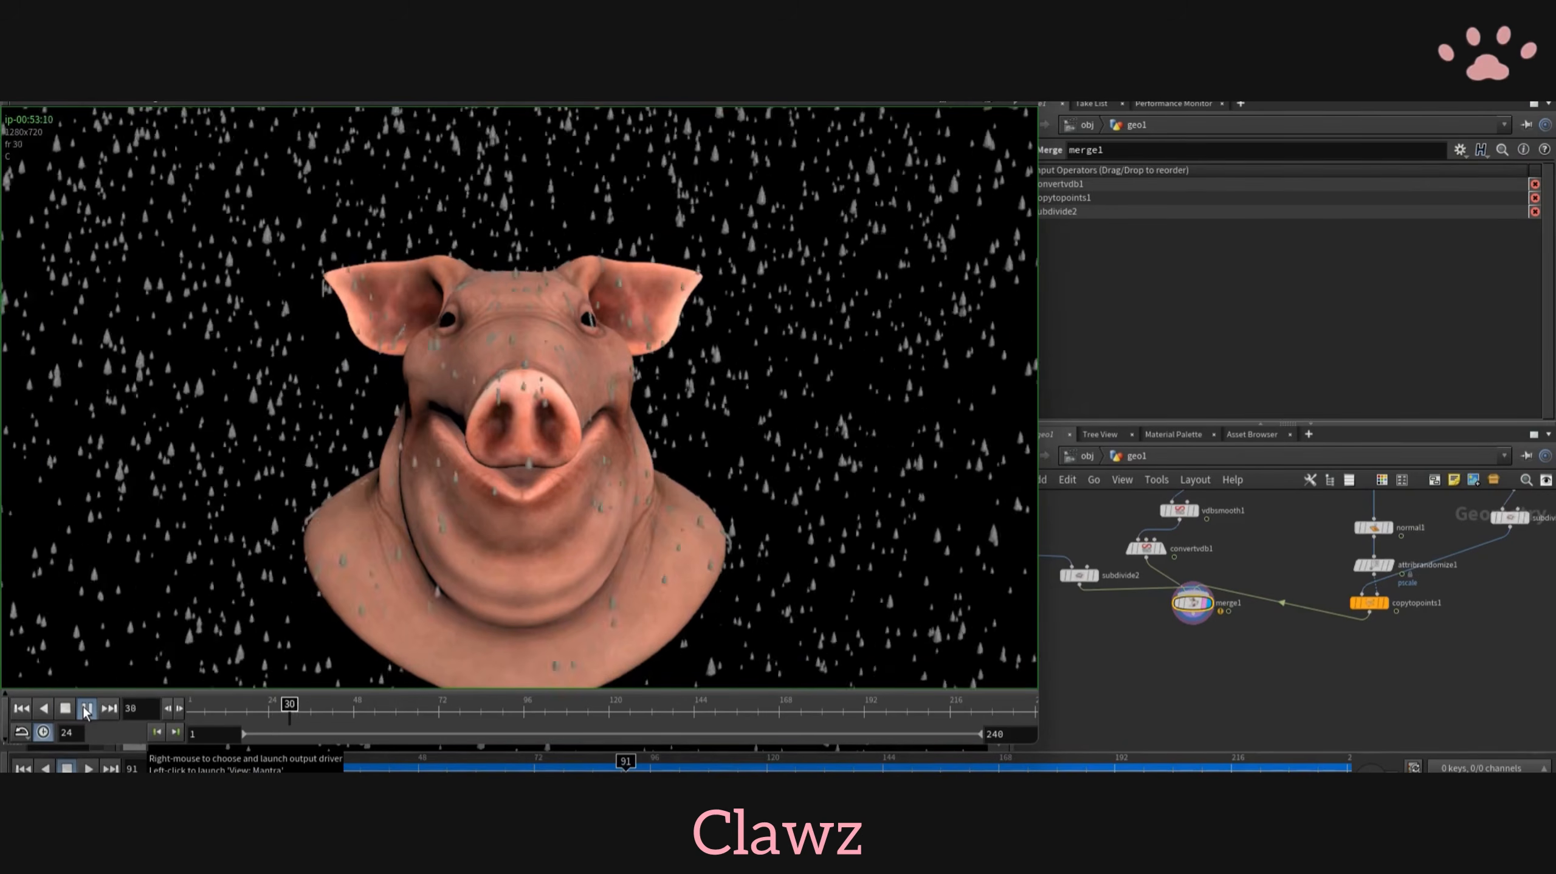